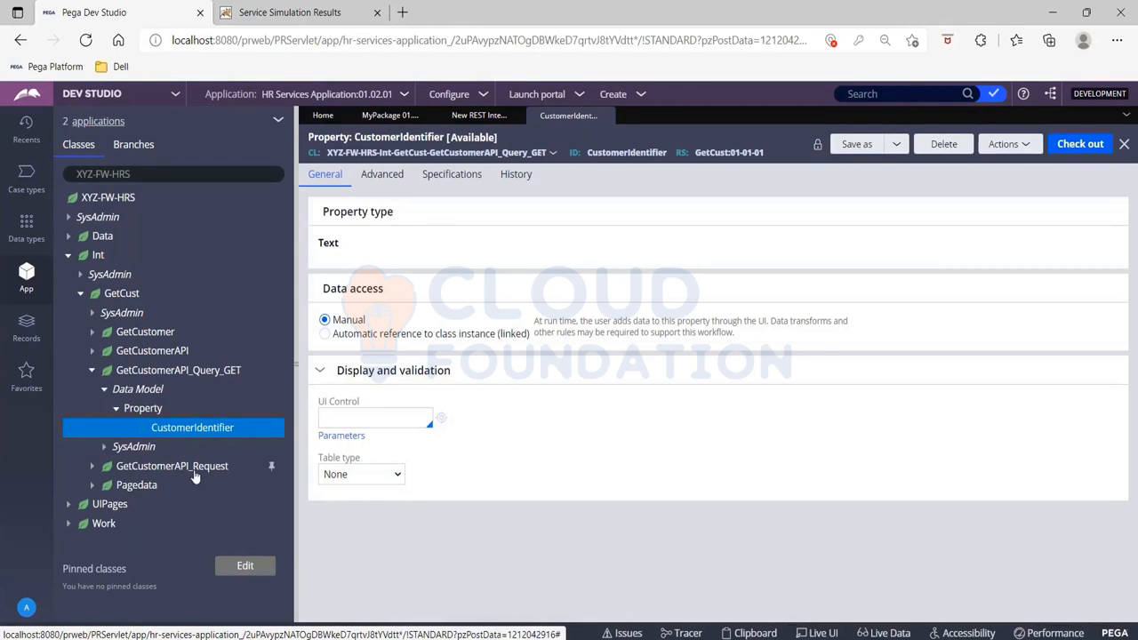
Step: Expand the GetCustomerAPI_Request class through its data model properties to the contents of query_GET
{"action": "left_click", "coordinate": [92, 466]}
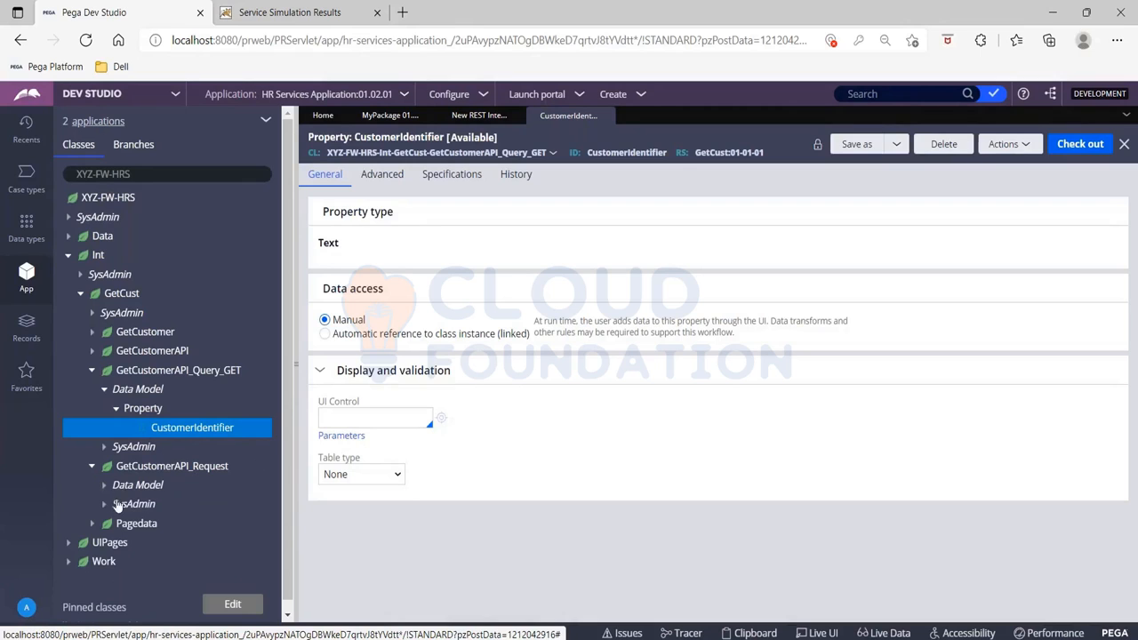
{"action": "left_click", "coordinate": [104, 486]}
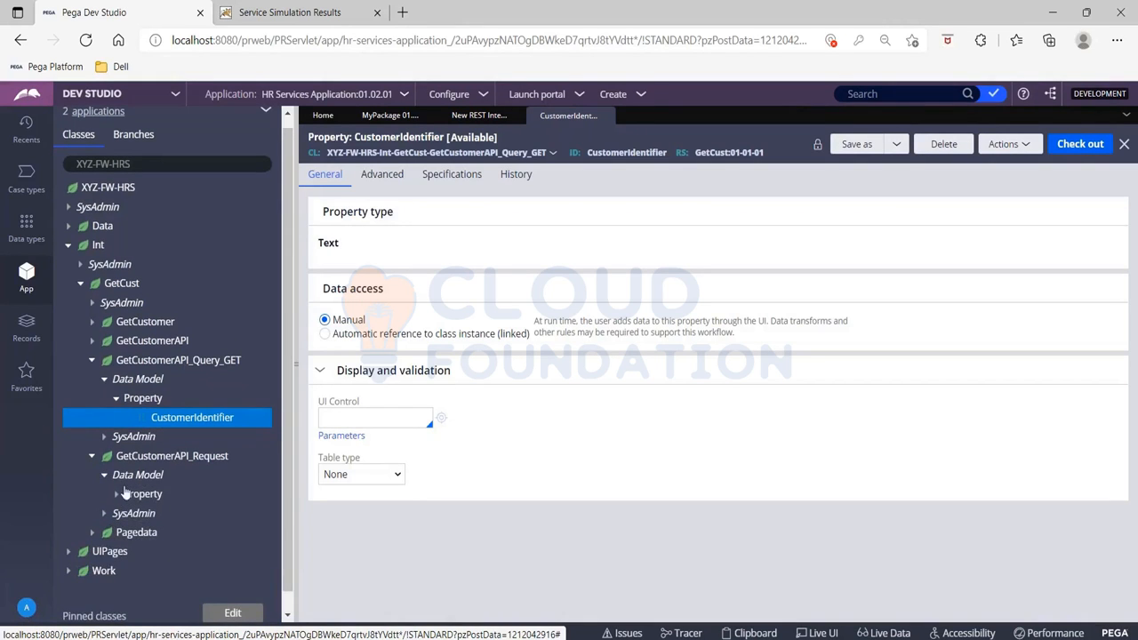
{"action": "left_click", "coordinate": [114, 495]}
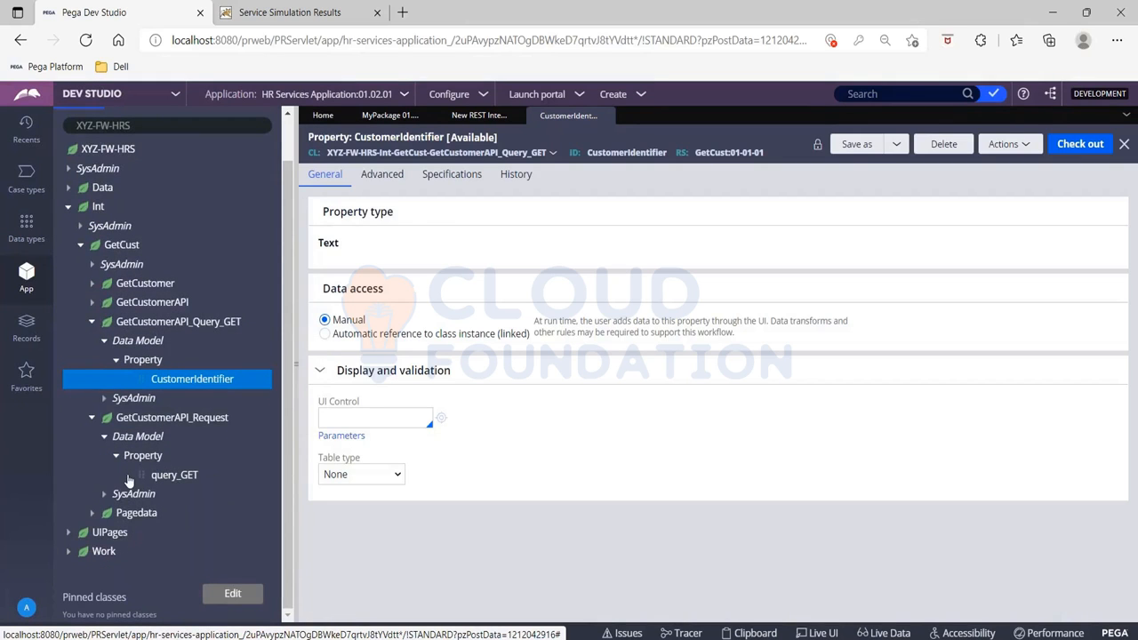
{"action": "left_click", "coordinate": [128, 477]}
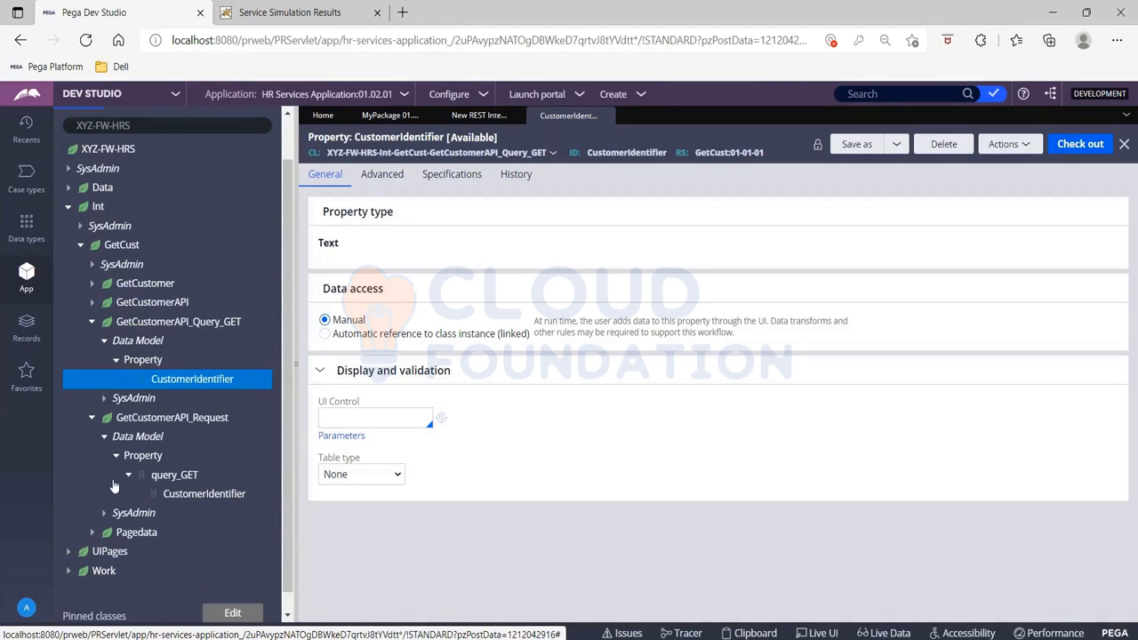
Step: Expand the Pagedata class's data model and examine its list of properties, including CID
{"action": "left_click", "coordinate": [91, 532]}
{"action": "scroll", "coordinate": [142, 444], "scroll_direction": "down", "scroll_amount": 1}
{"action": "left_click", "coordinate": [105, 498]}
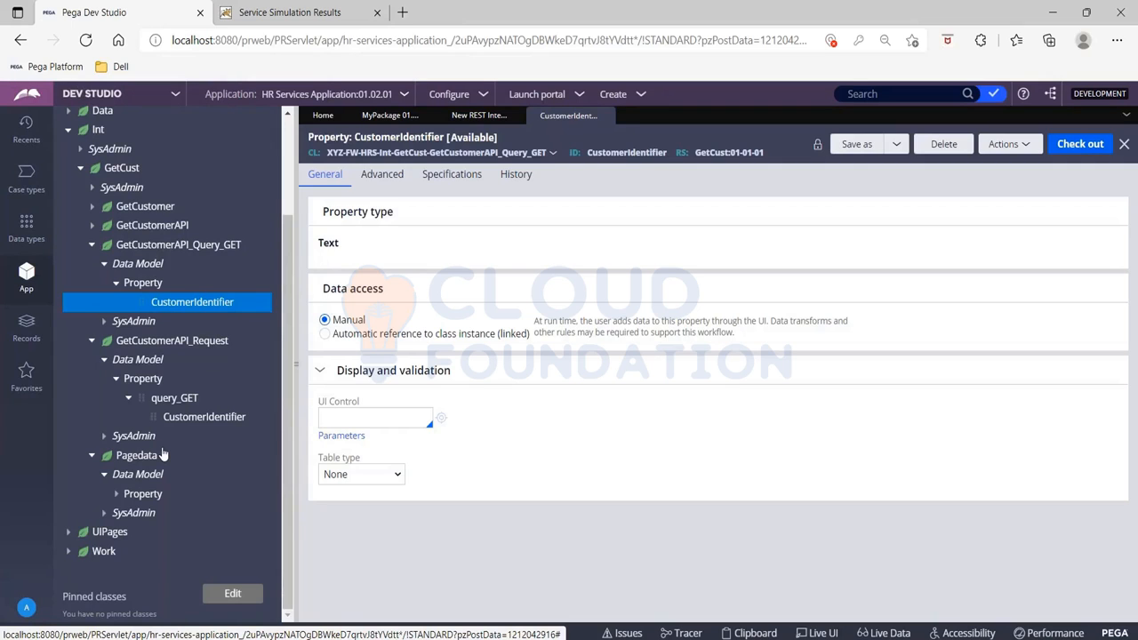
{"action": "left_click", "coordinate": [116, 495]}
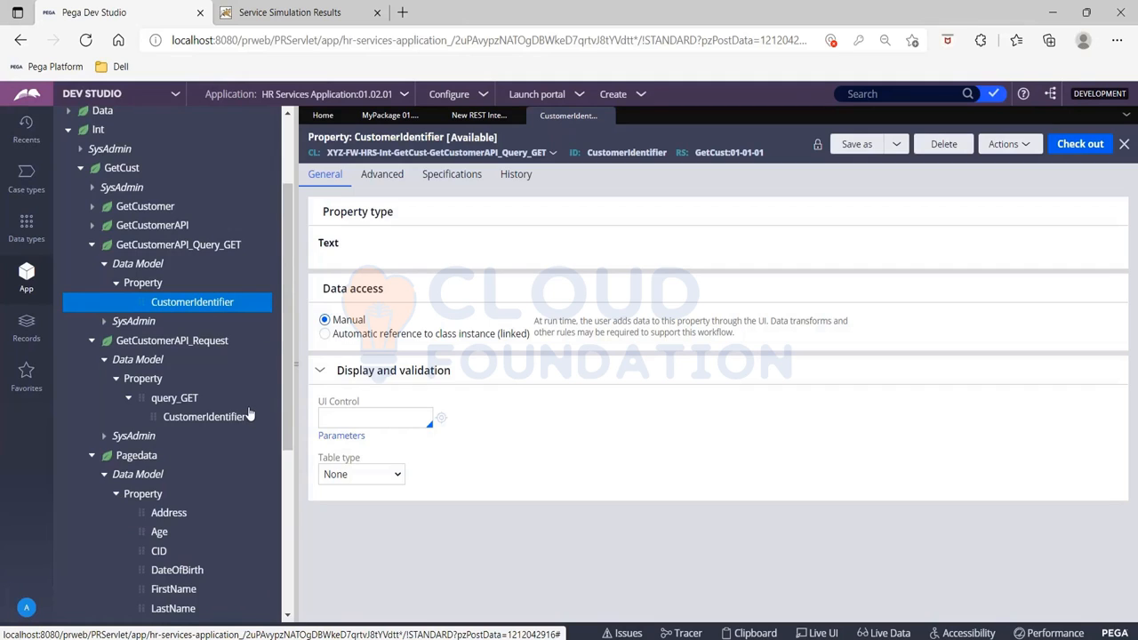
{"action": "scroll", "coordinate": [249, 414], "scroll_direction": "down", "scroll_amount": 3}
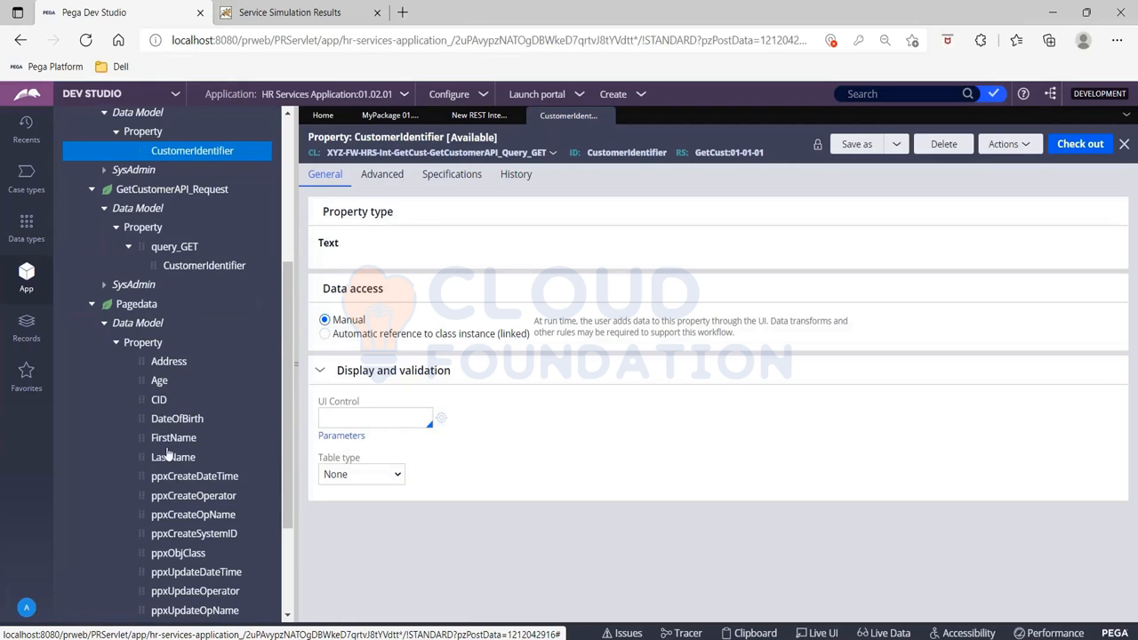
{"action": "scroll", "coordinate": [167, 457], "scroll_direction": "down", "scroll_amount": 3}
{"action": "left_click_drag", "start_coordinate": [167, 486], "coordinate": [167, 549]}
{"action": "scroll", "coordinate": [211, 343], "scroll_direction": "up", "scroll_amount": 6}
{"action": "scroll", "coordinate": [211, 386], "scroll_direction": "down", "scroll_amount": 2}
{"action": "scroll", "coordinate": [212, 386], "scroll_direction": "down", "scroll_amount": 3}
{"action": "left_click", "coordinate": [307, 558]}
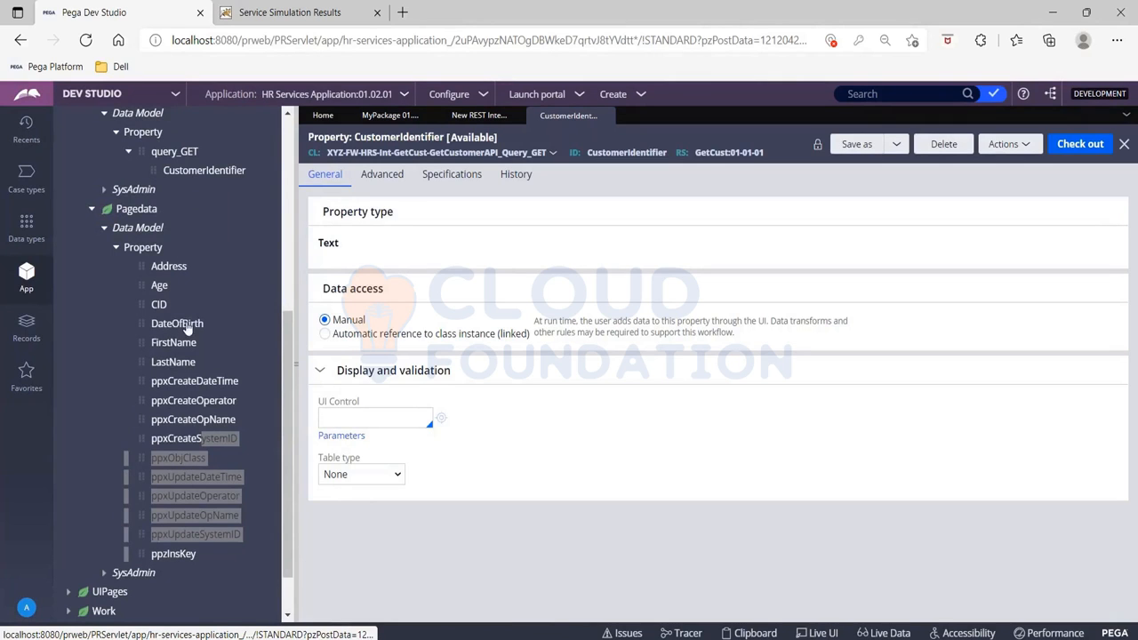
{"action": "left_click", "coordinate": [89, 306]}
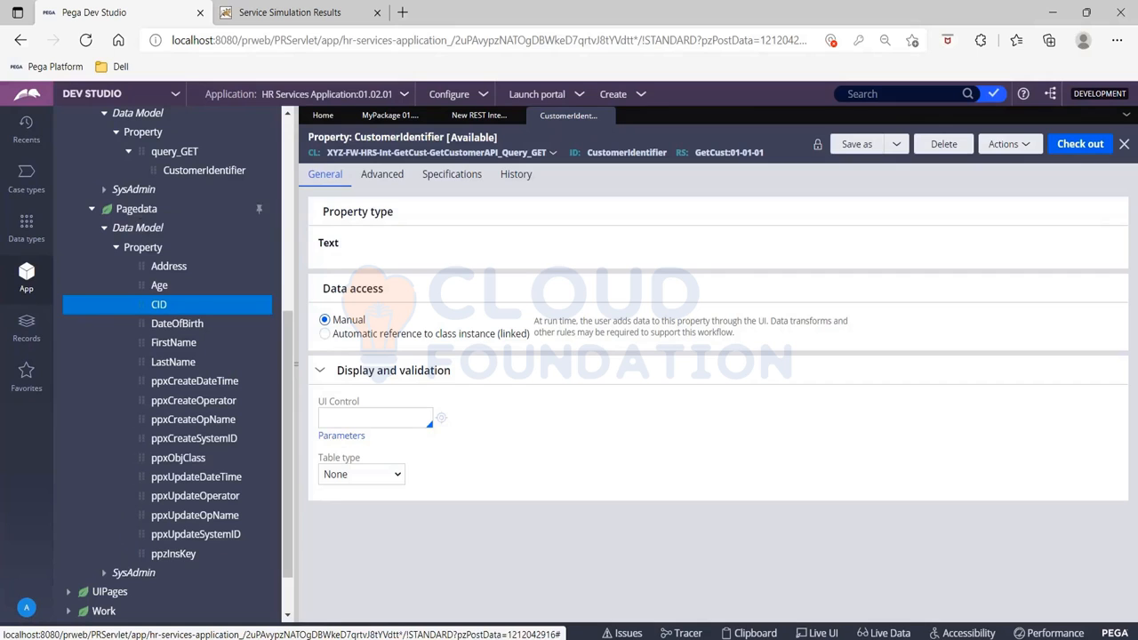
Step: Expand the GetCustomer class down to its pagedata property and compare the embedded fields with the Pagedata and request classes
{"action": "scroll", "coordinate": [84, 352], "scroll_direction": "up", "scroll_amount": 5}
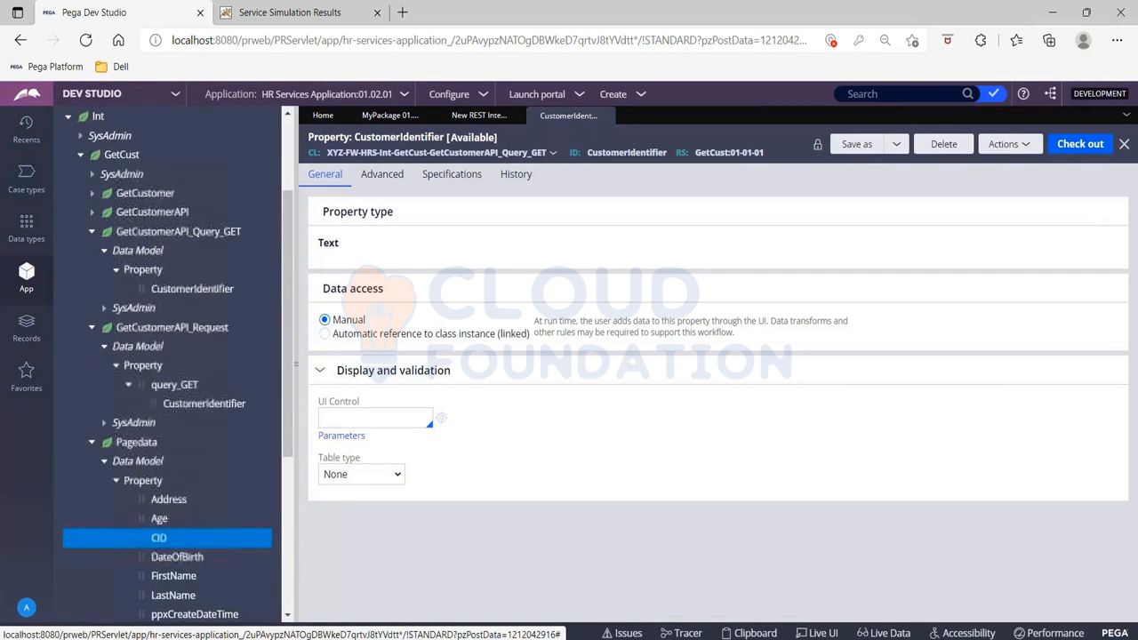
{"action": "left_click", "coordinate": [92, 194]}
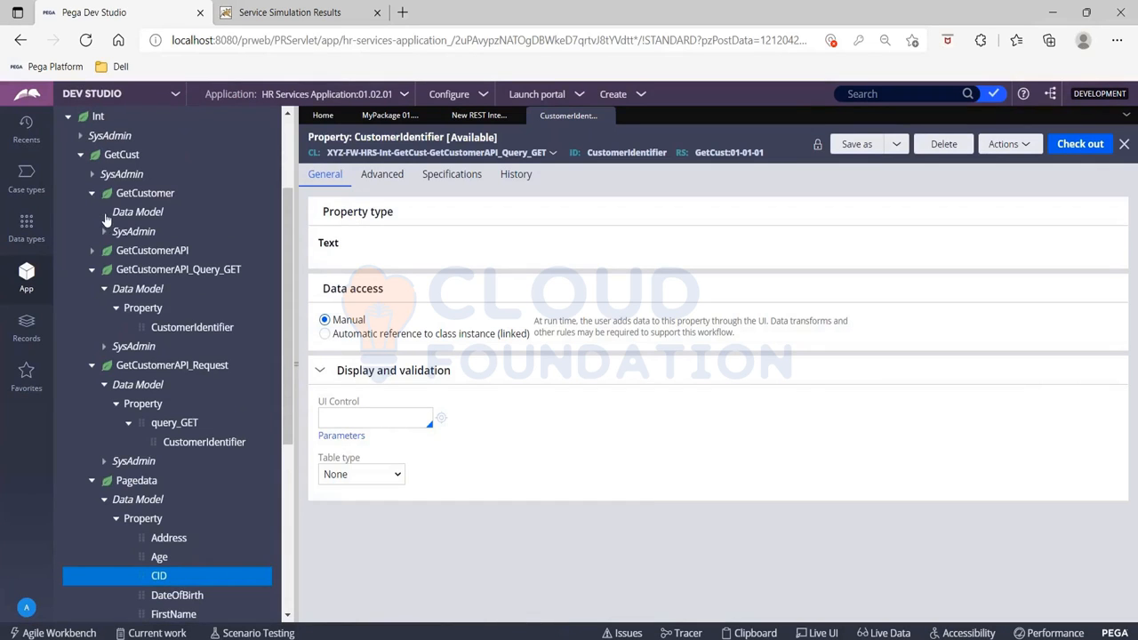
{"action": "left_click", "coordinate": [105, 212]}
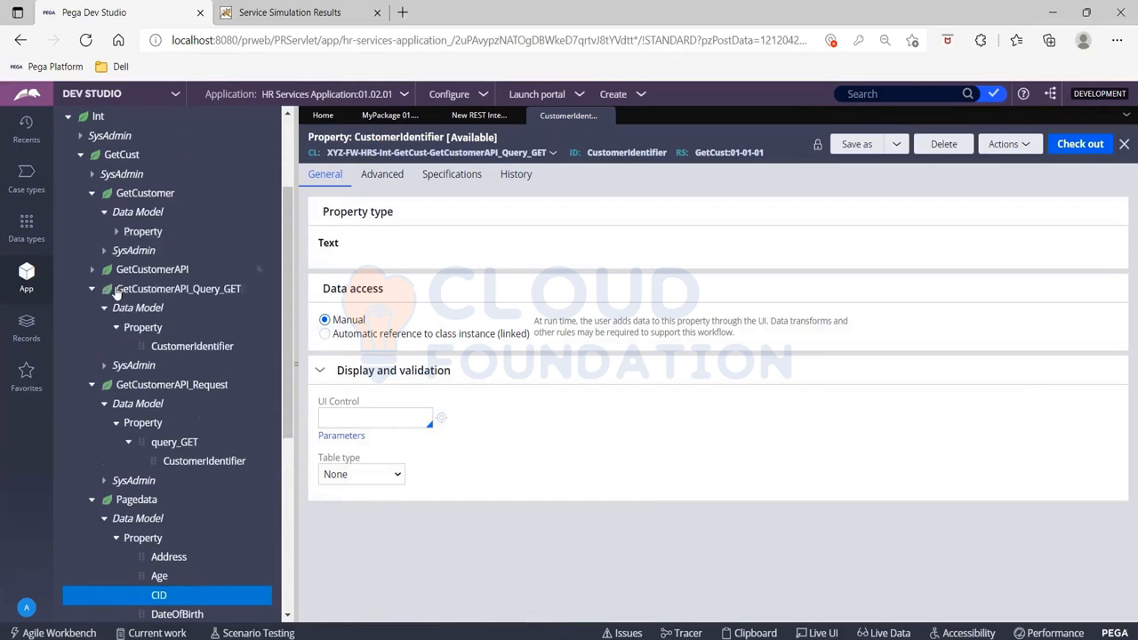
{"action": "left_click", "coordinate": [115, 233]}
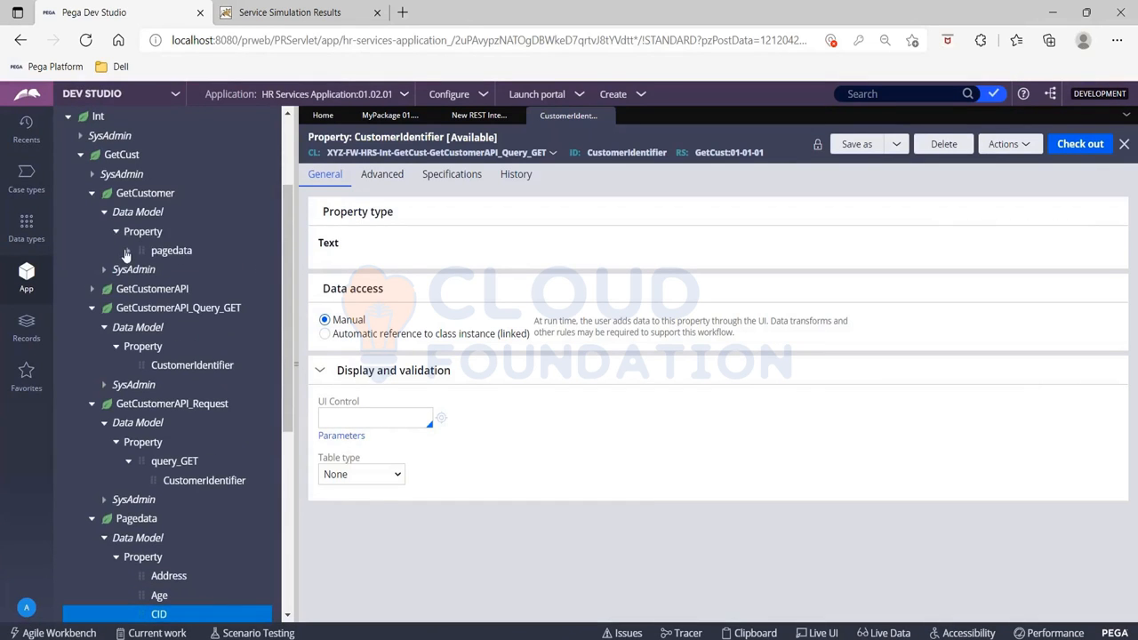
{"action": "left_click", "coordinate": [127, 252]}
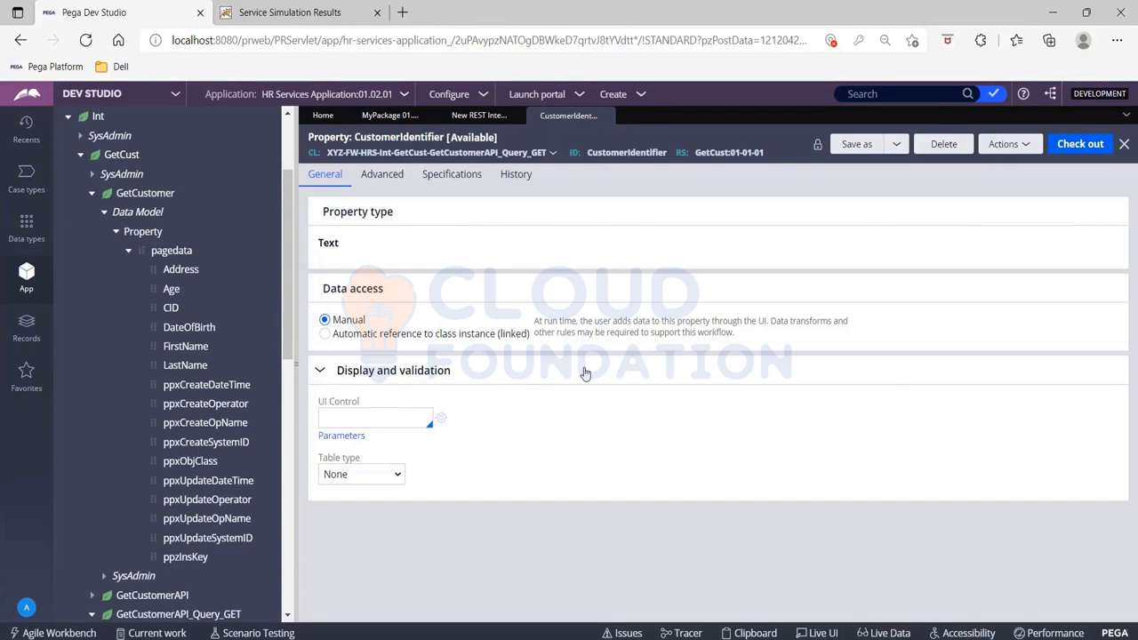
{"action": "scroll", "coordinate": [238, 377], "scroll_direction": "down", "scroll_amount": 1}
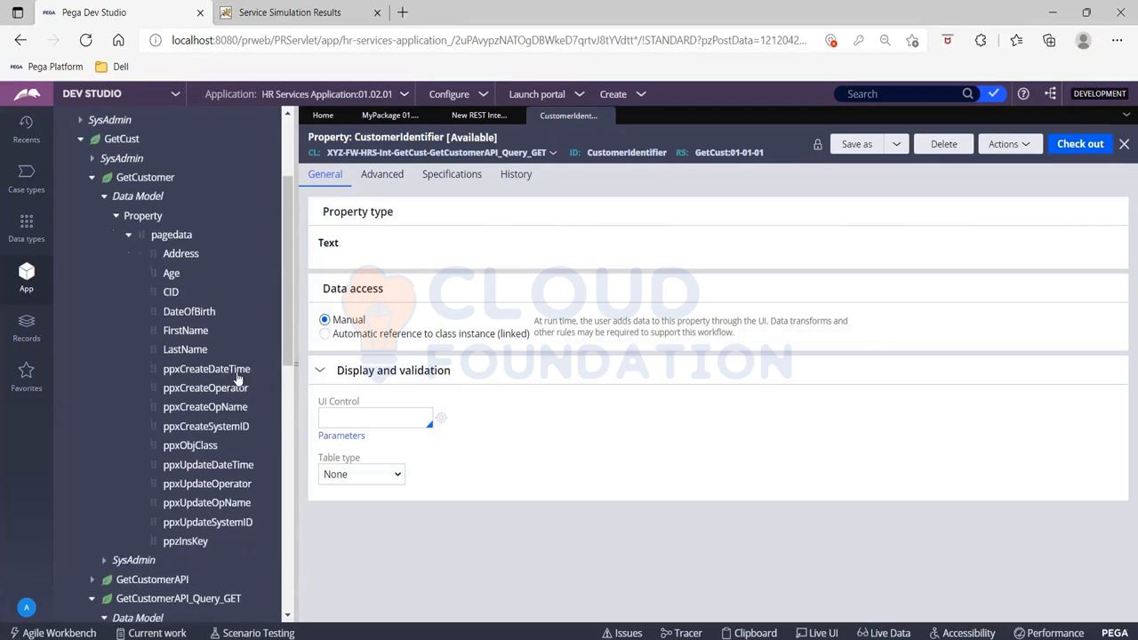
{"action": "scroll", "coordinate": [237, 378], "scroll_direction": "down", "scroll_amount": 5}
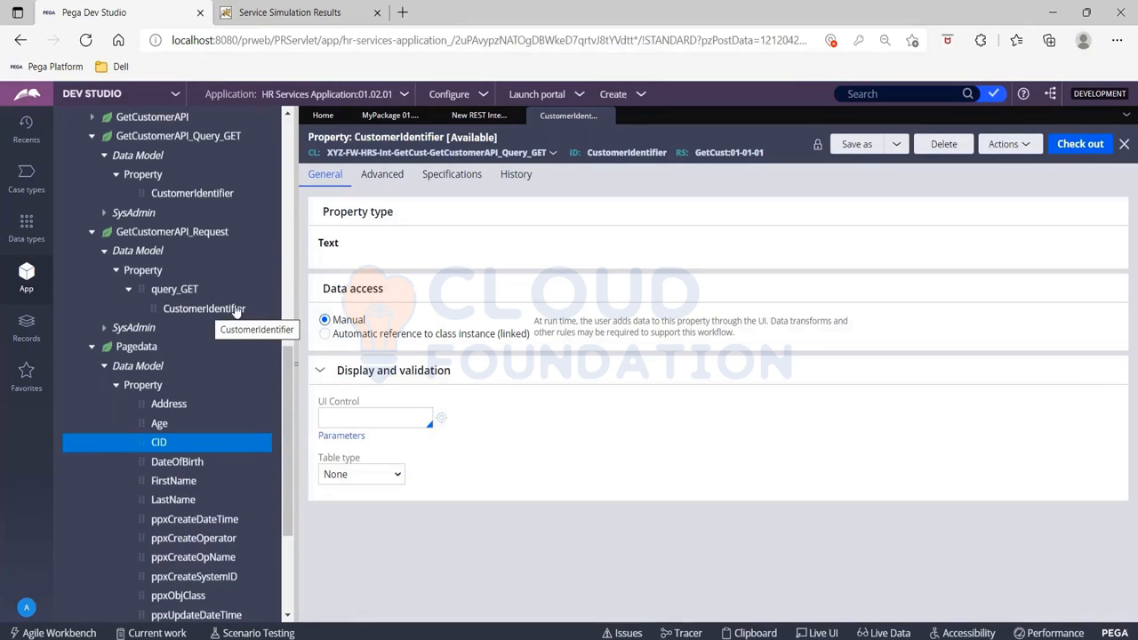
{"action": "scroll", "coordinate": [193, 270], "scroll_direction": "up", "scroll_amount": 10}
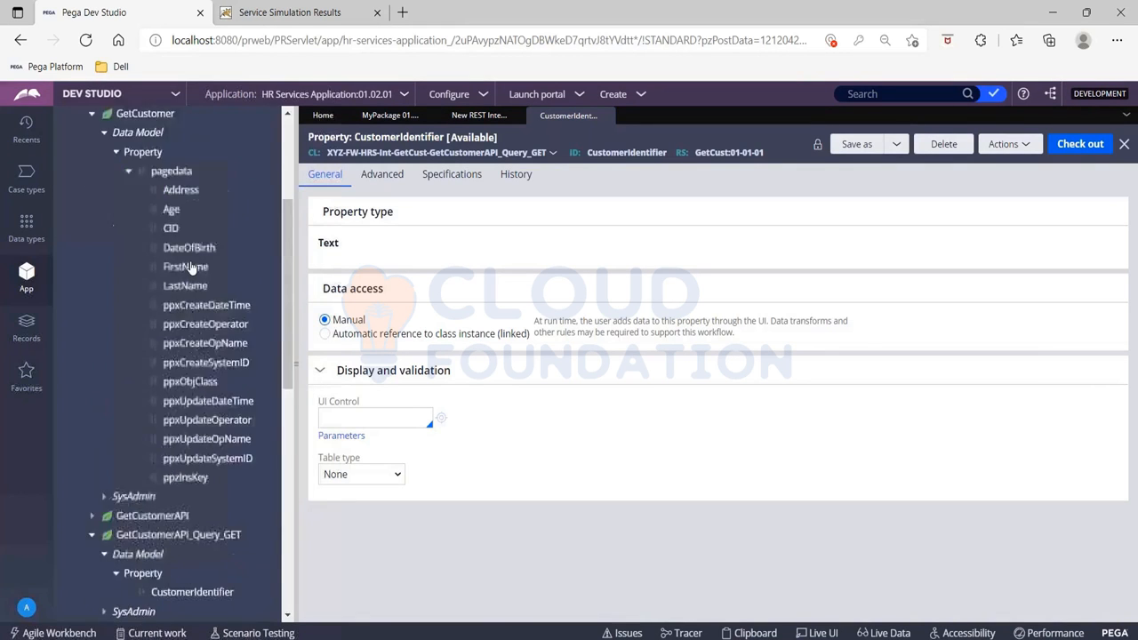
Step: Check the data class in the REST integration's generation summary and switch the class explorer to XYZ-Data
{"action": "left_click", "coordinate": [471, 116]}
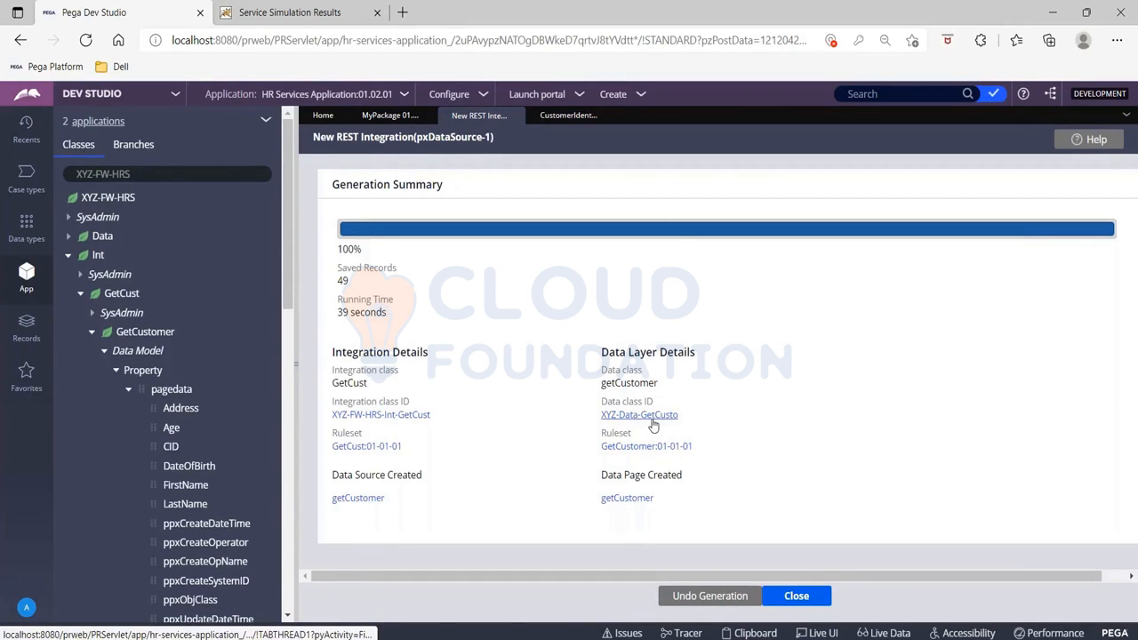
{"action": "left_click", "coordinate": [154, 174]}
{"action": "key", "text": "BackSpace"}
{"action": "key", "text": "BackSpace"}
{"action": "key", "text": "BackSpace"}
{"action": "key", "text": "BackSpace"}
{"action": "key", "text": "BackSpace"}
{"action": "key", "text": "BackSpace"}
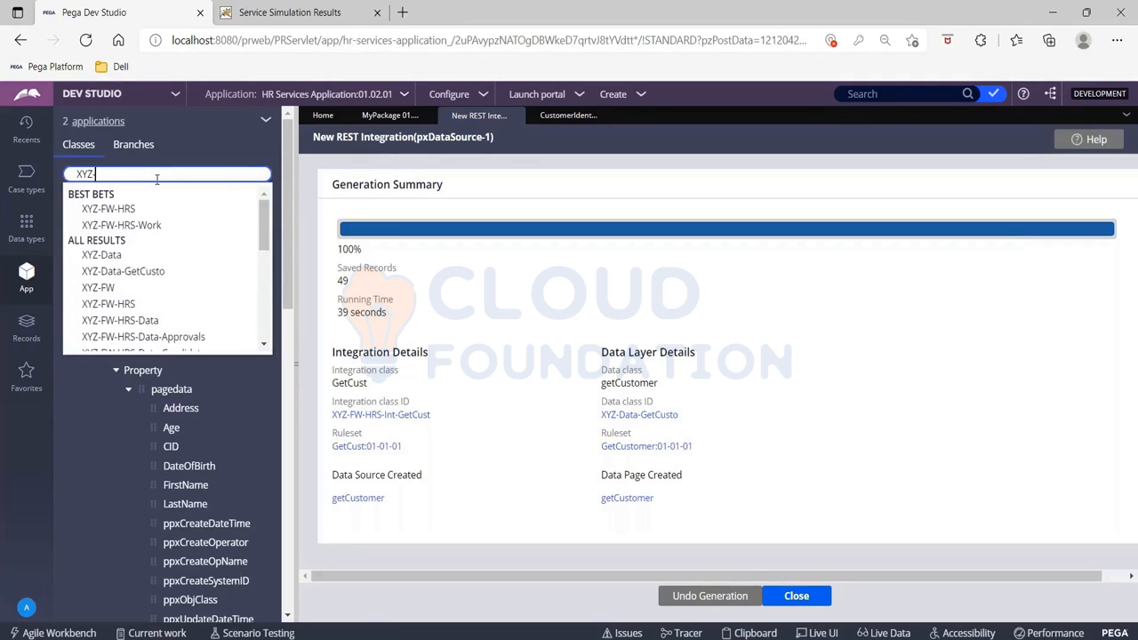
{"action": "type", "text": "data"}
{"action": "left_click", "coordinate": [101, 209]}
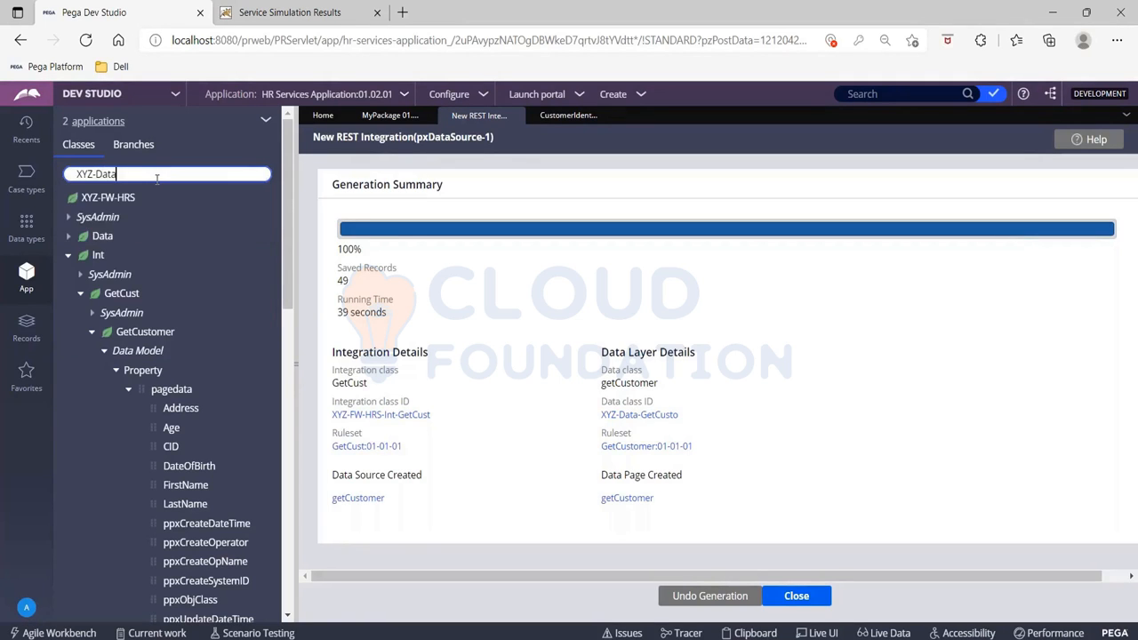
Step: Expand the GetCusto class's data model and open its D_GetCustomer data page
{"action": "left_click", "coordinate": [72, 237]}
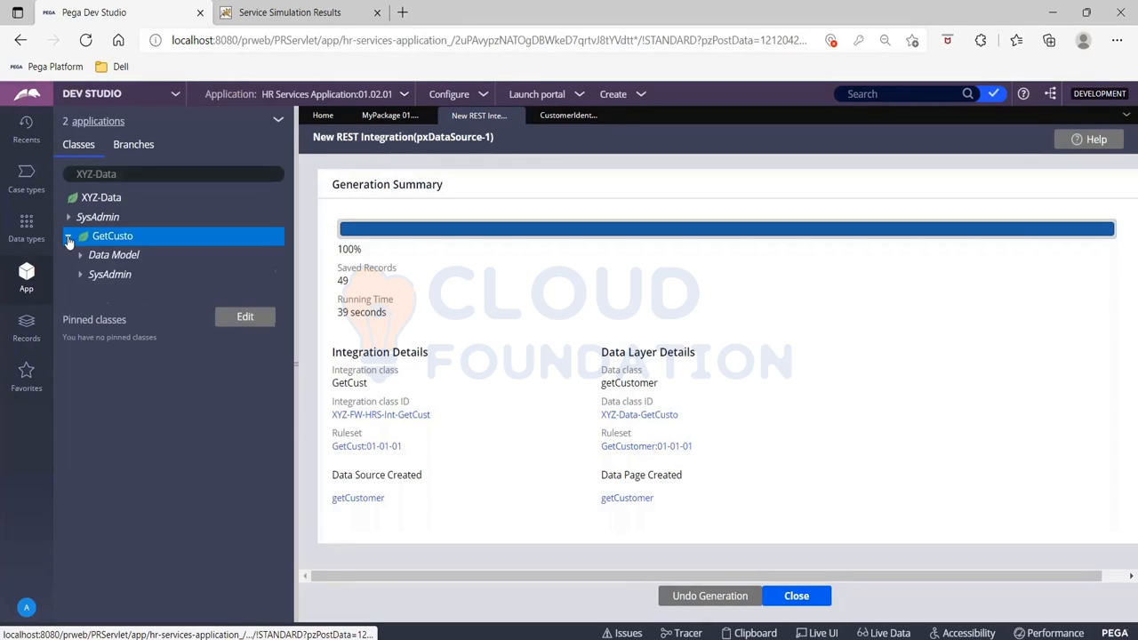
{"action": "left_click", "coordinate": [80, 256]}
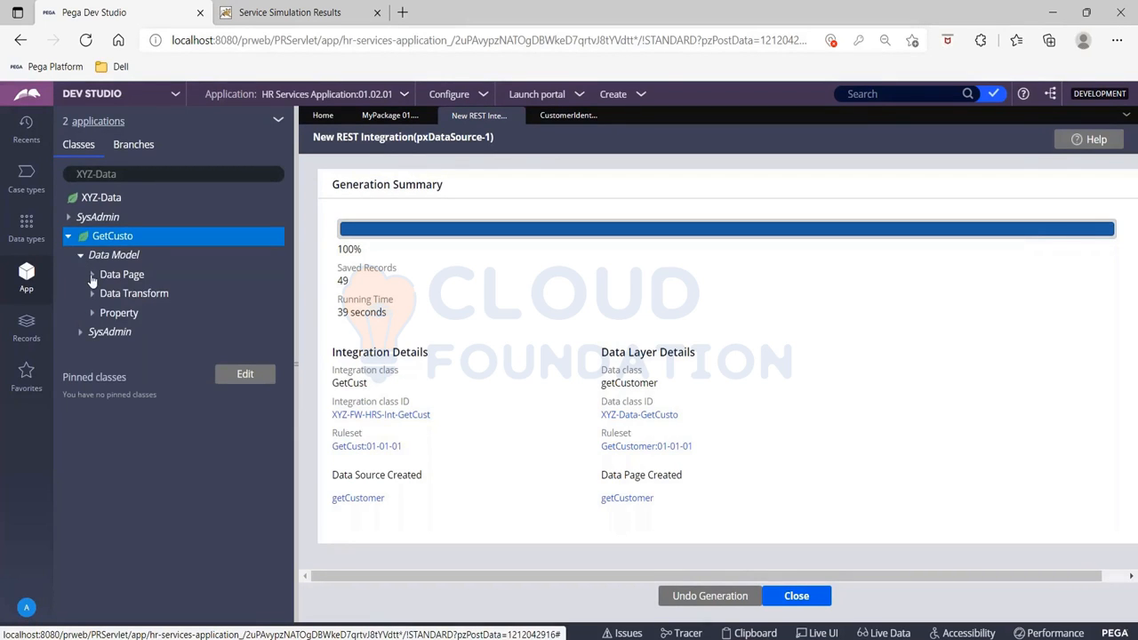
{"action": "left_click", "coordinate": [92, 276]}
{"action": "left_click", "coordinate": [162, 293]}
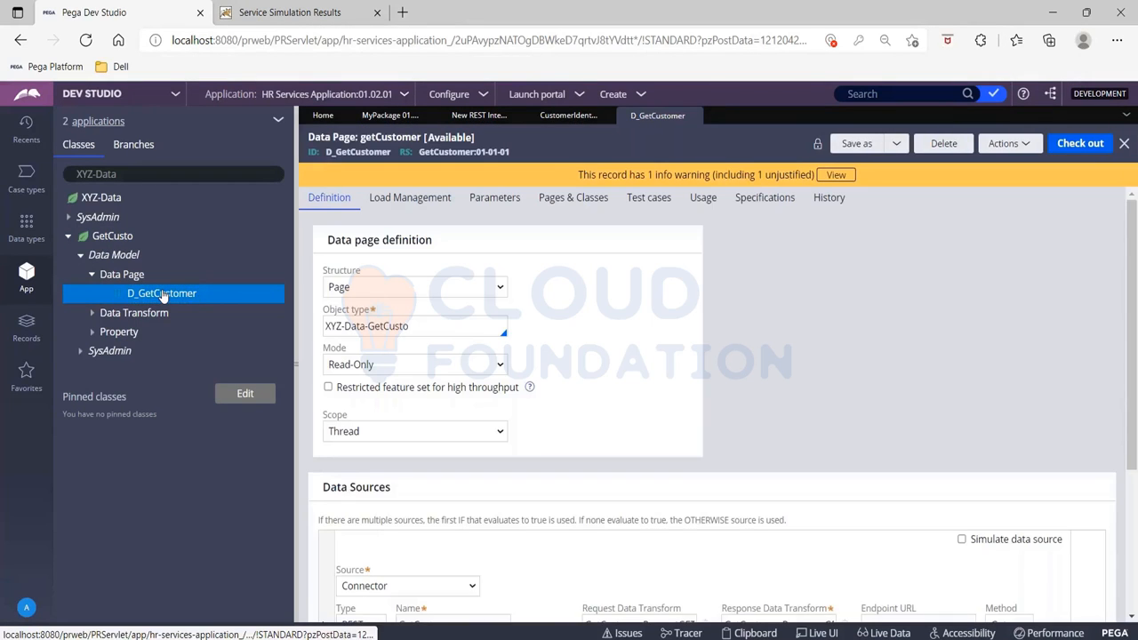
Step: Open the request data transform from the data page's REST source and inspect the target that receives the CustomerIdentifier parameter
{"action": "scroll", "coordinate": [460, 431], "scroll_direction": "down", "scroll_amount": 2}
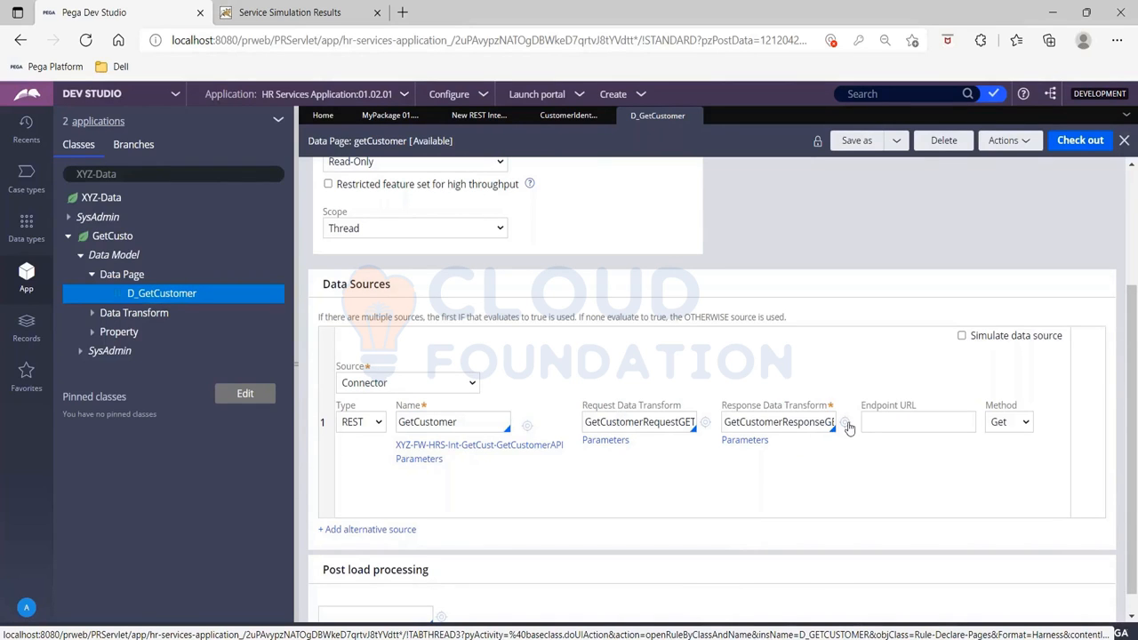
{"action": "left_click", "coordinate": [704, 423]}
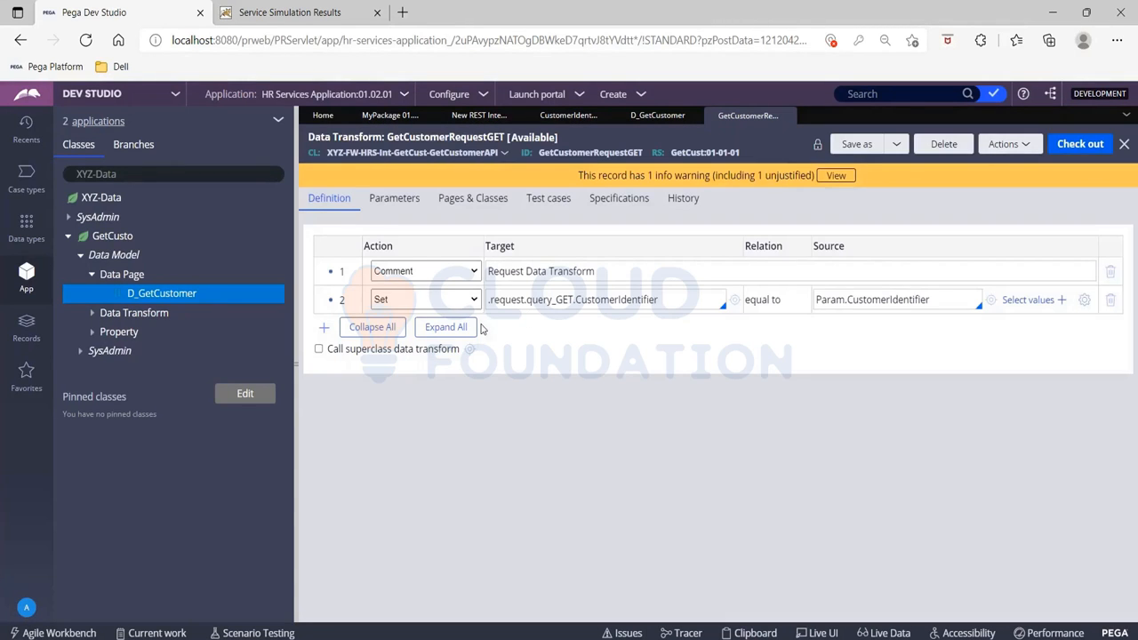
{"action": "left_click_drag", "start_coordinate": [489, 299], "coordinate": [685, 298]}
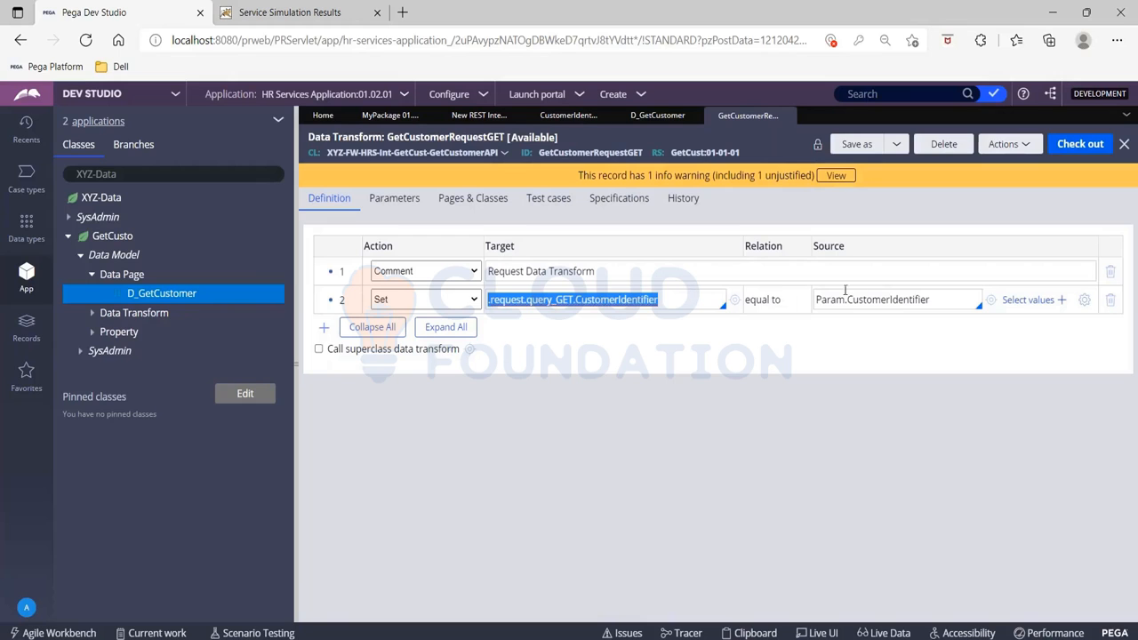
Step: Open the data page's response data transform and inspect the definition of its response_GET source property
{"action": "left_click", "coordinate": [656, 116]}
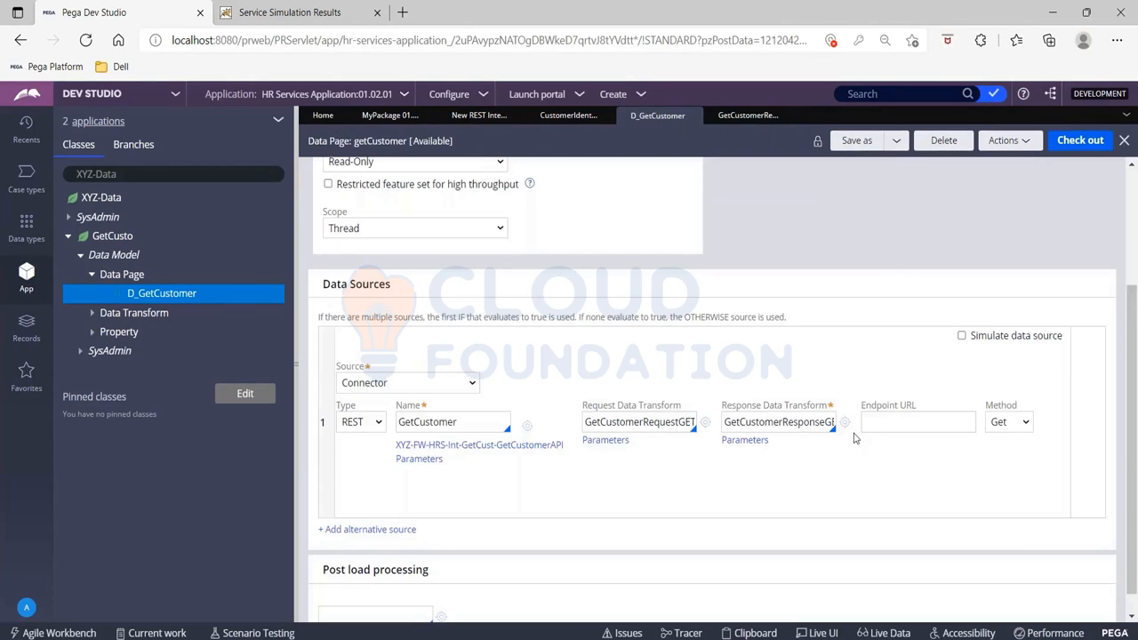
{"action": "left_click", "coordinate": [845, 423]}
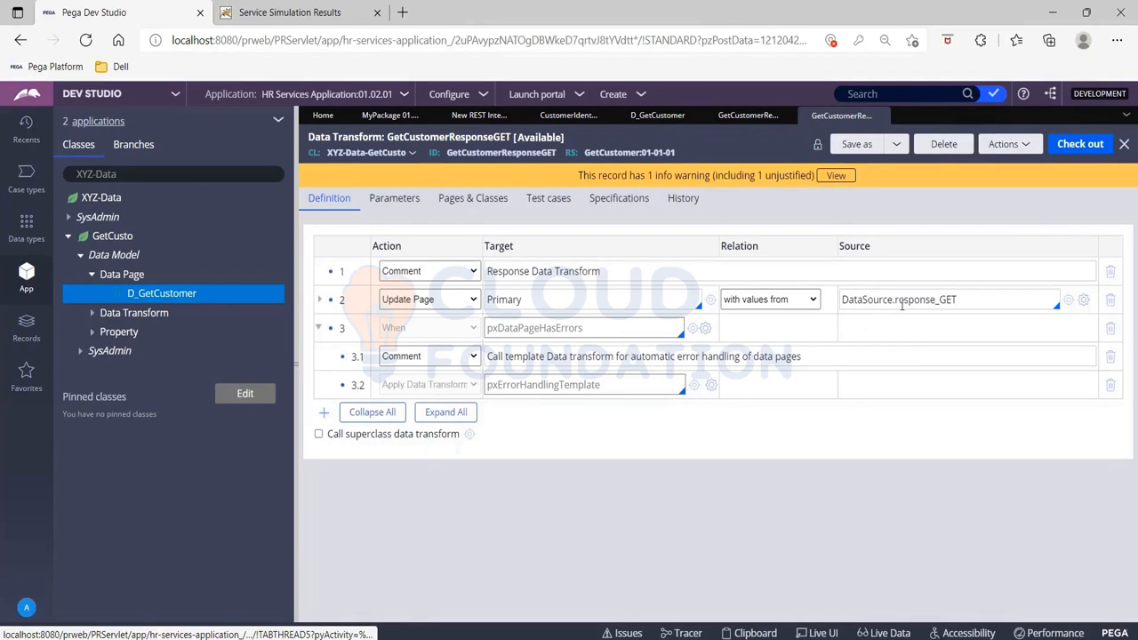
{"action": "left_click_drag", "start_coordinate": [843, 299], "coordinate": [977, 302]}
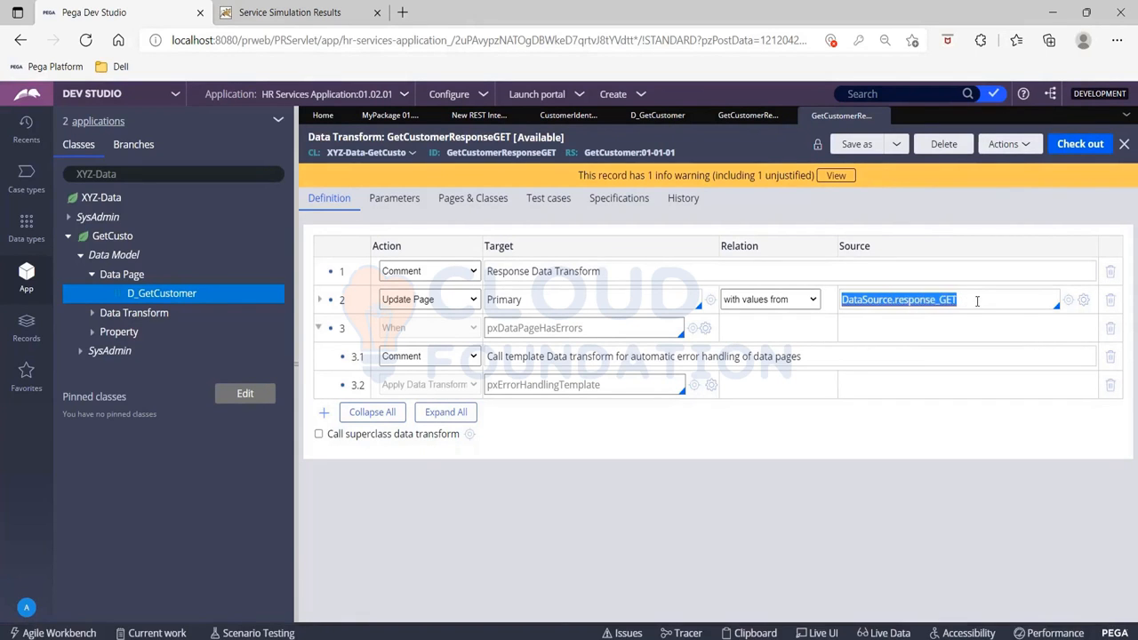
{"action": "left_click", "coordinate": [1085, 300]}
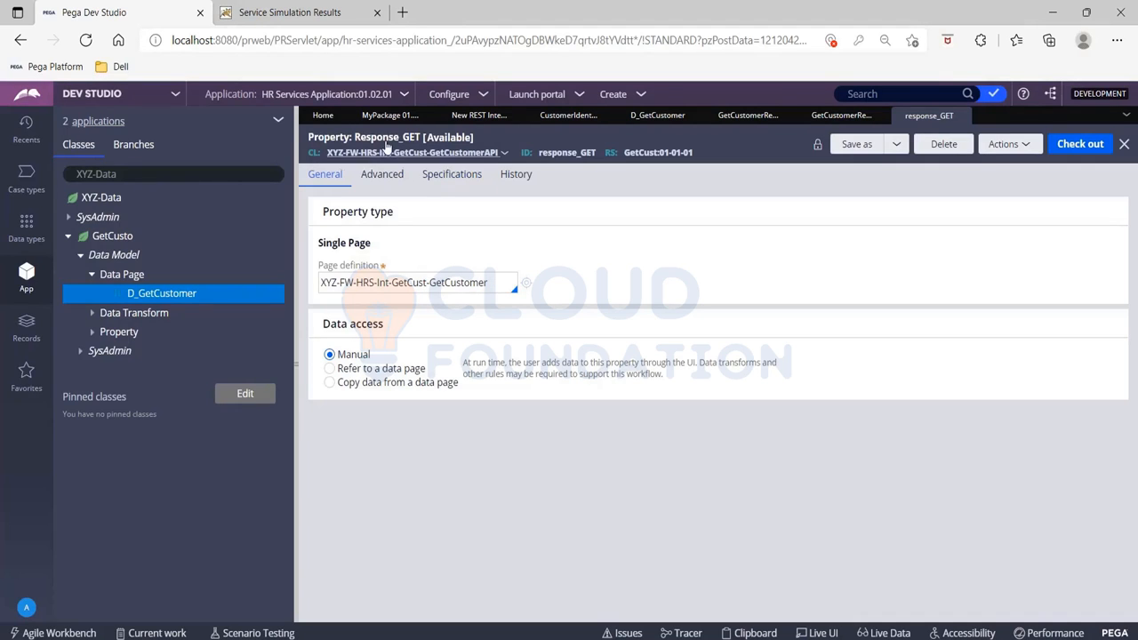
{"action": "left_click", "coordinate": [833, 117]}
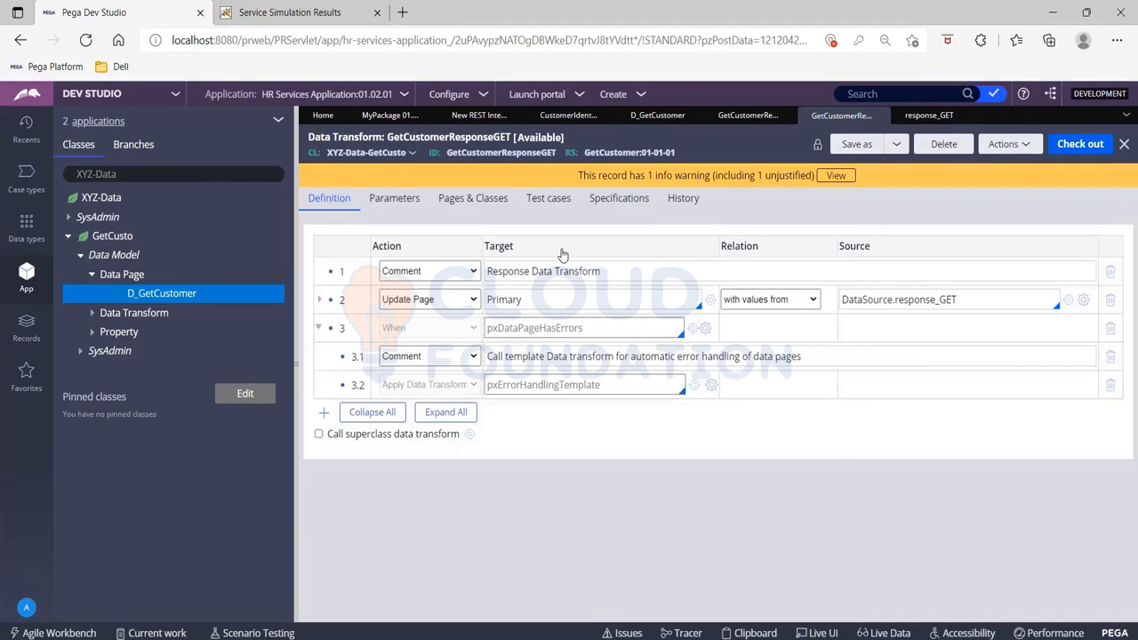
Step: Expand the nested Update Page steps of the response data transform and review the pagedata field mappings and error handling steps
{"action": "left_click", "coordinate": [319, 300]}
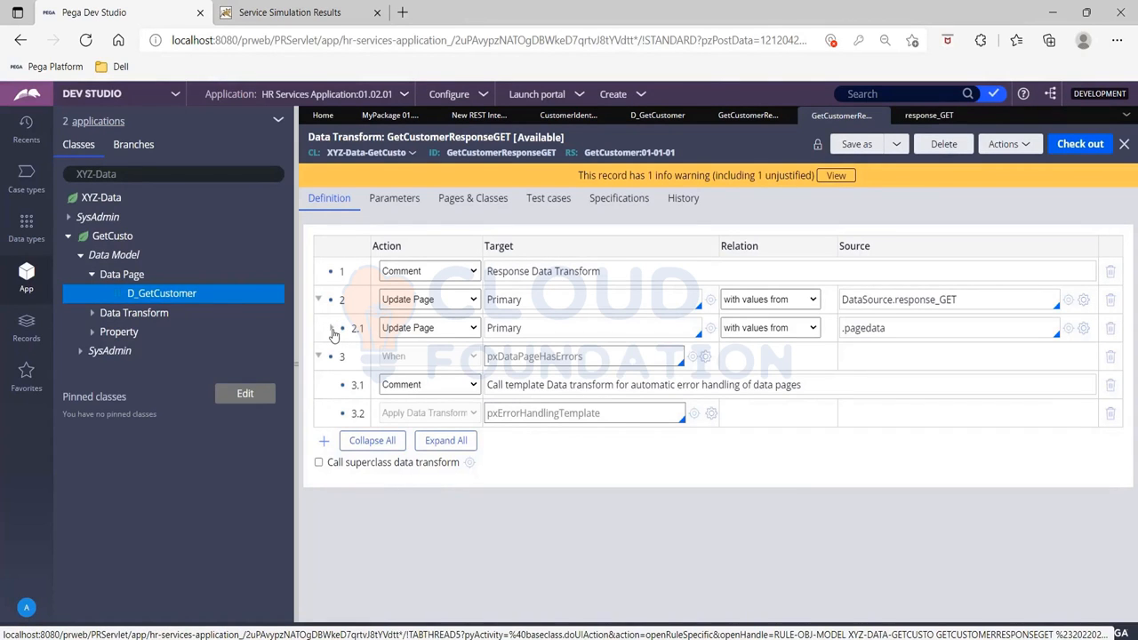
{"action": "left_click", "coordinate": [844, 328]}
{"action": "left_click_drag", "start_coordinate": [844, 328], "coordinate": [908, 329]}
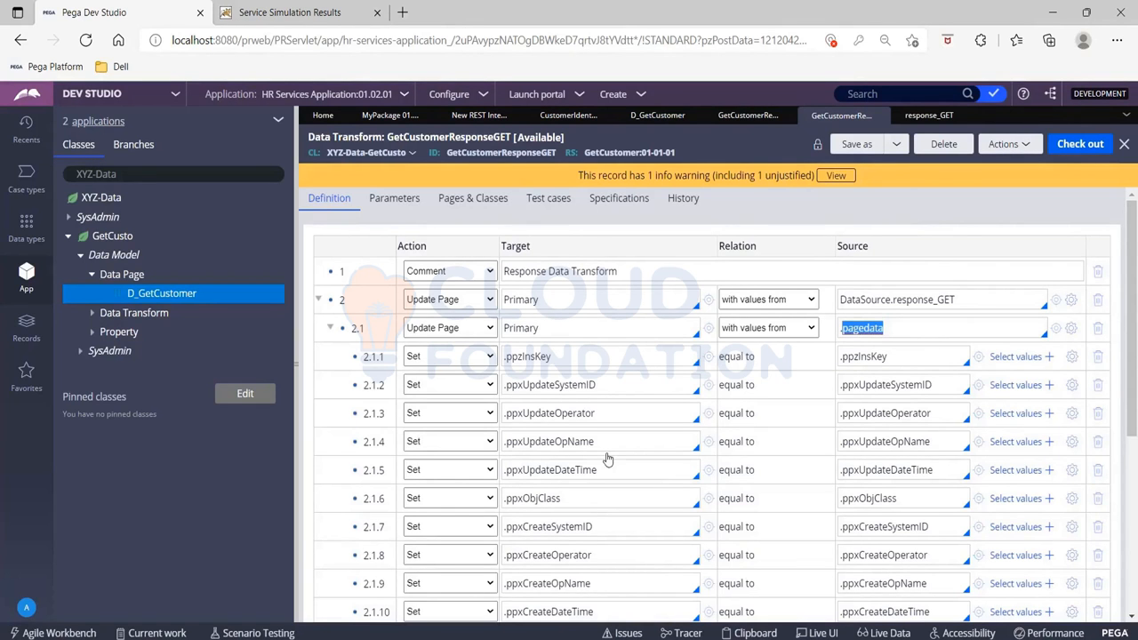
{"action": "scroll", "coordinate": [607, 458], "scroll_direction": "down", "scroll_amount": 5}
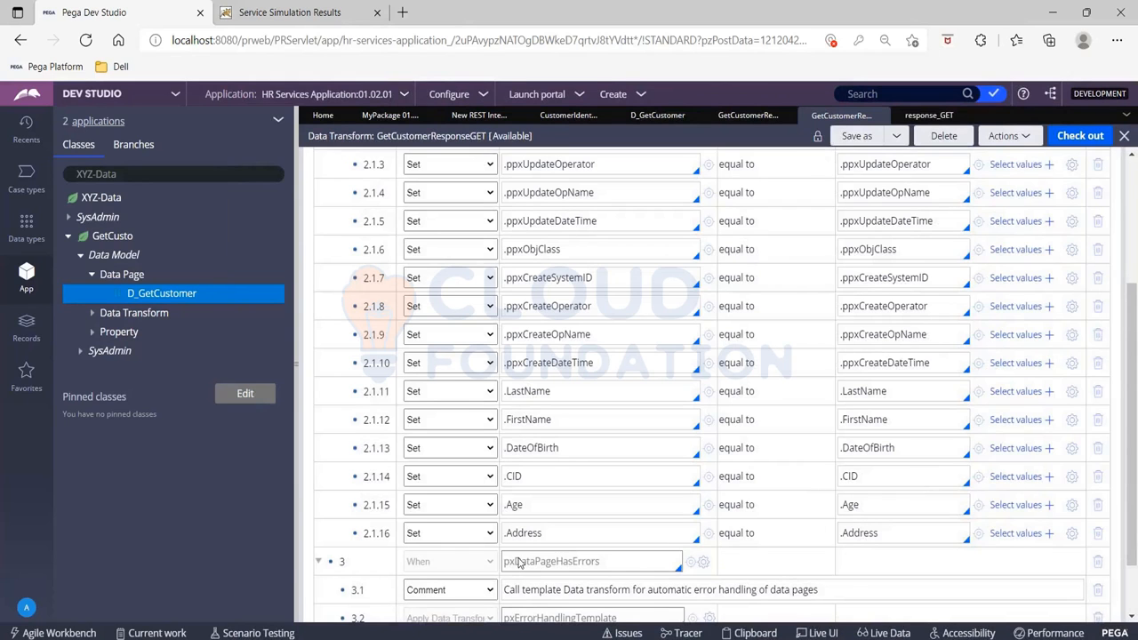
{"action": "scroll", "coordinate": [525, 555], "scroll_direction": "down", "scroll_amount": 2}
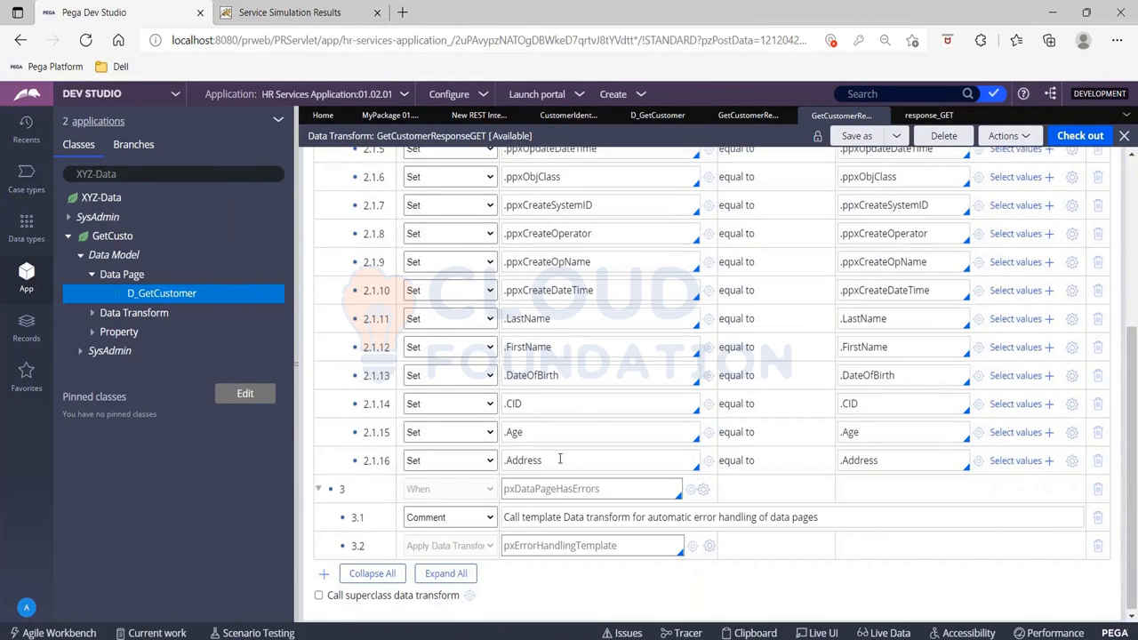
Step: Revisit the GetCustomerRequestGET data transform and the REST source settings of the D_GetCustomer data page
{"action": "scroll", "coordinate": [587, 401], "scroll_direction": "up", "scroll_amount": 7}
{"action": "left_click", "coordinate": [718, 123]}
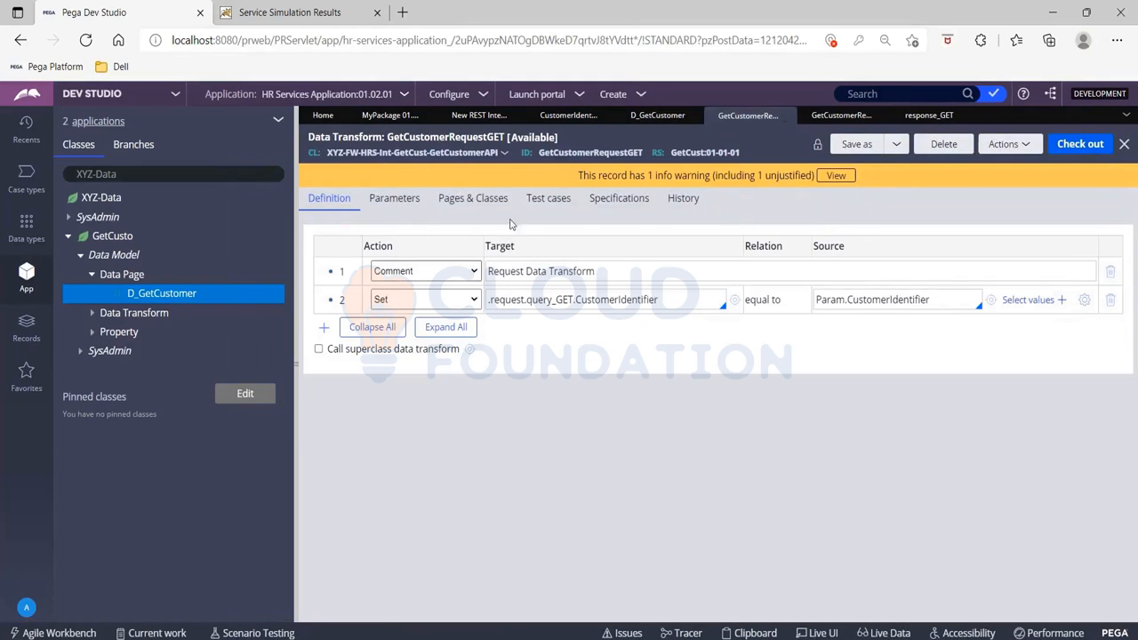
{"action": "left_click", "coordinate": [644, 114]}
{"action": "left_click", "coordinate": [400, 423]}
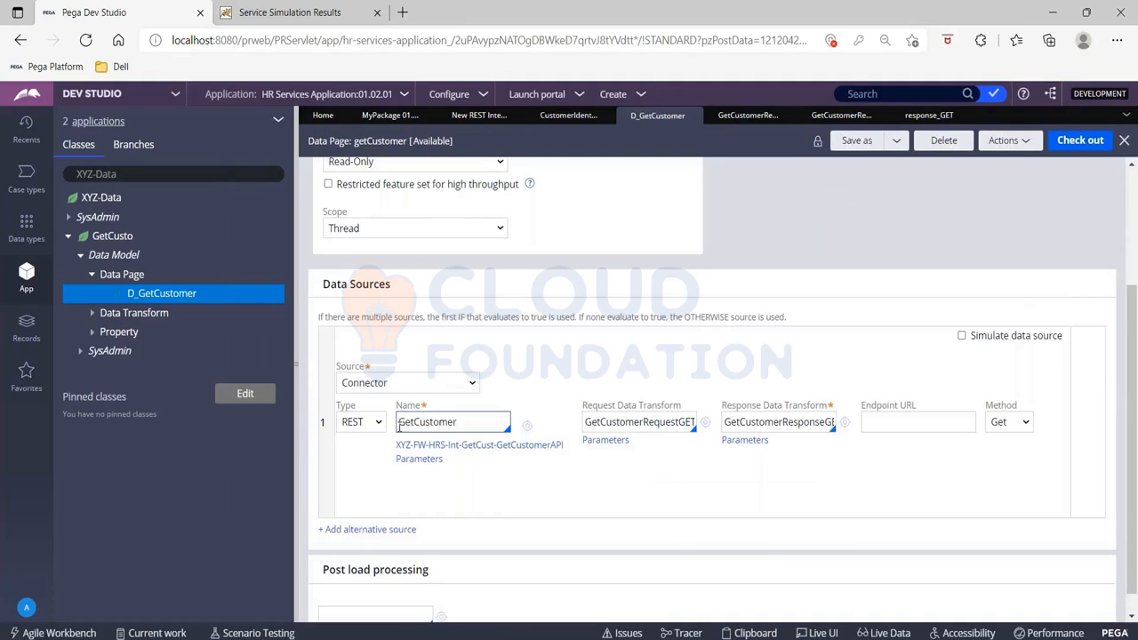
Step: Expand the GetCusto class's Data Transform and Property groups, review the generated rules, and collapse its data model
{"action": "left_click", "coordinate": [91, 317]}
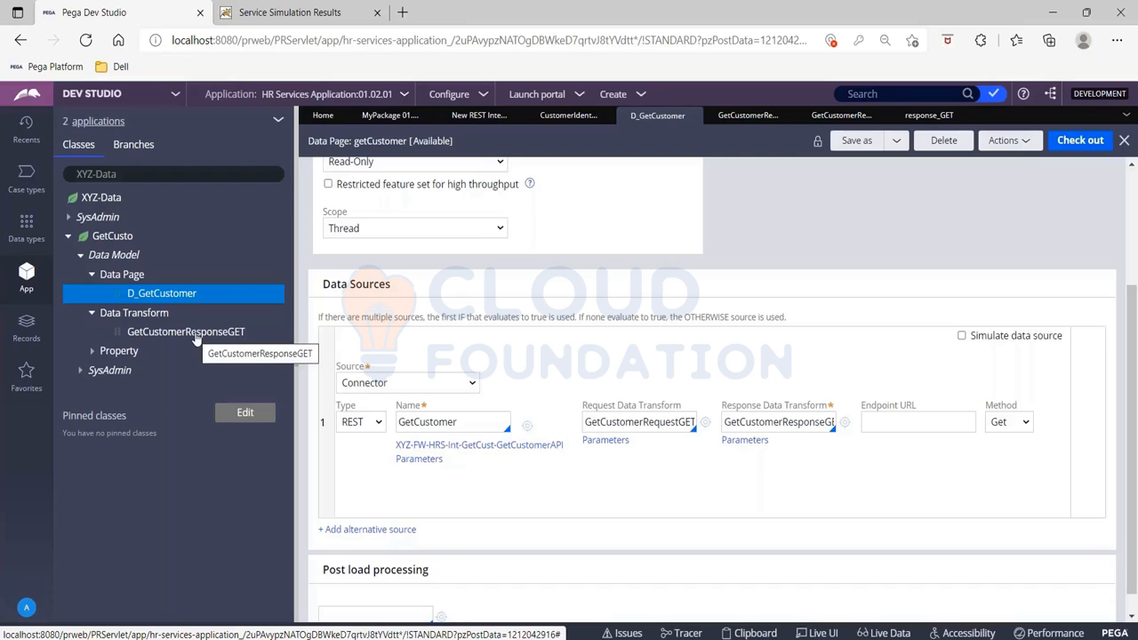
{"action": "left_click", "coordinate": [92, 356]}
{"action": "scroll", "coordinate": [182, 423], "scroll_direction": "down", "scroll_amount": 2}
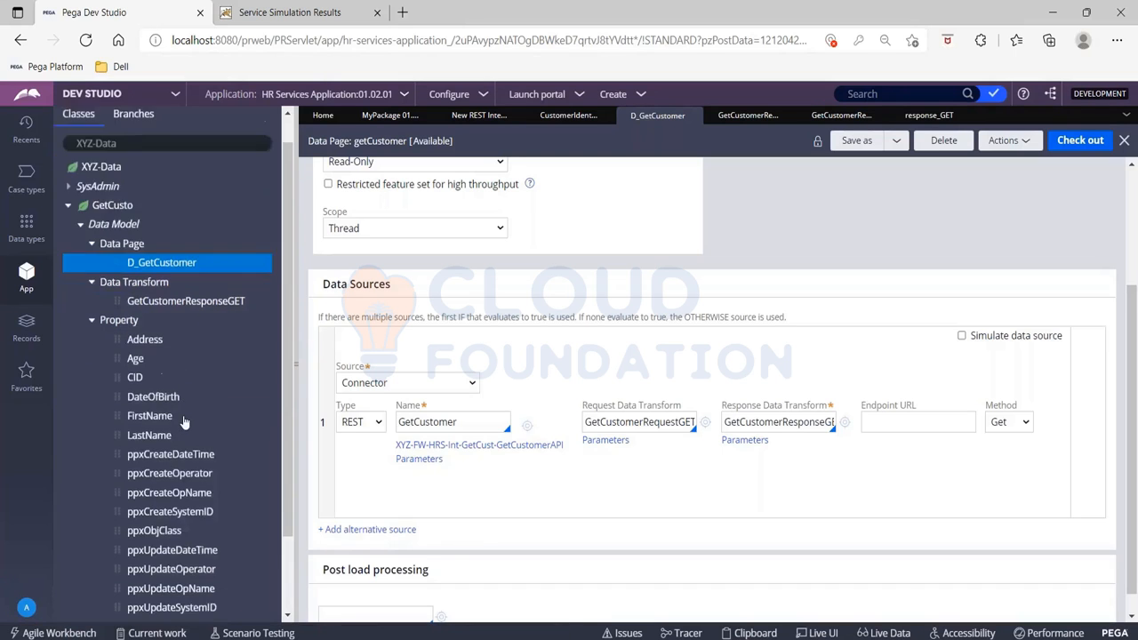
{"action": "scroll", "coordinate": [182, 423], "scroll_direction": "down", "scroll_amount": 1}
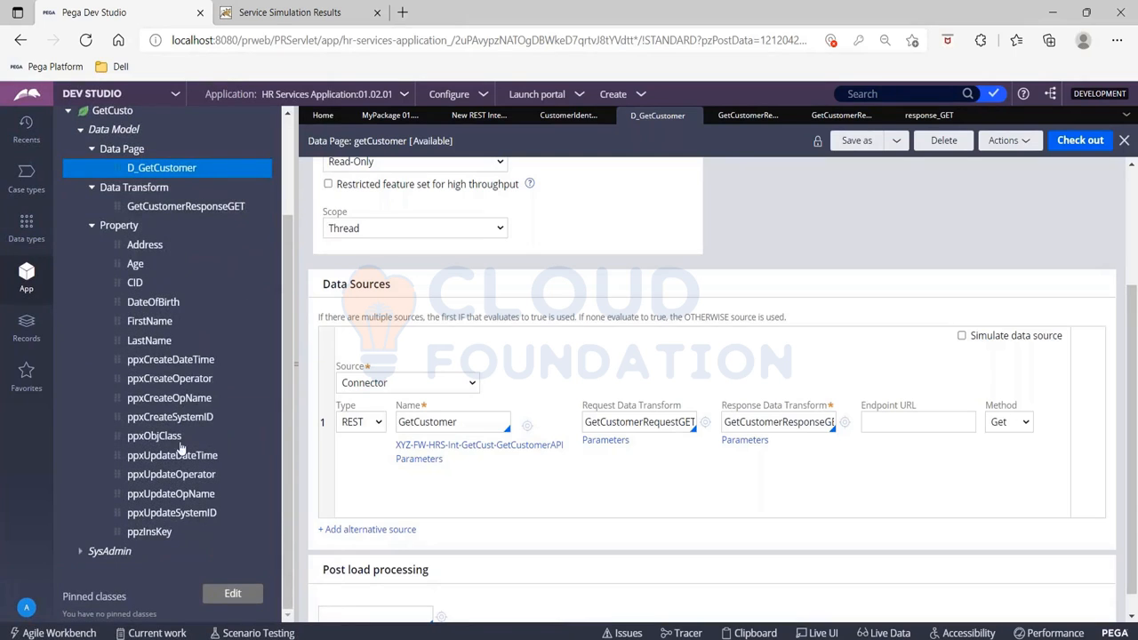
{"action": "scroll", "coordinate": [184, 342], "scroll_direction": "up", "scroll_amount": 5}
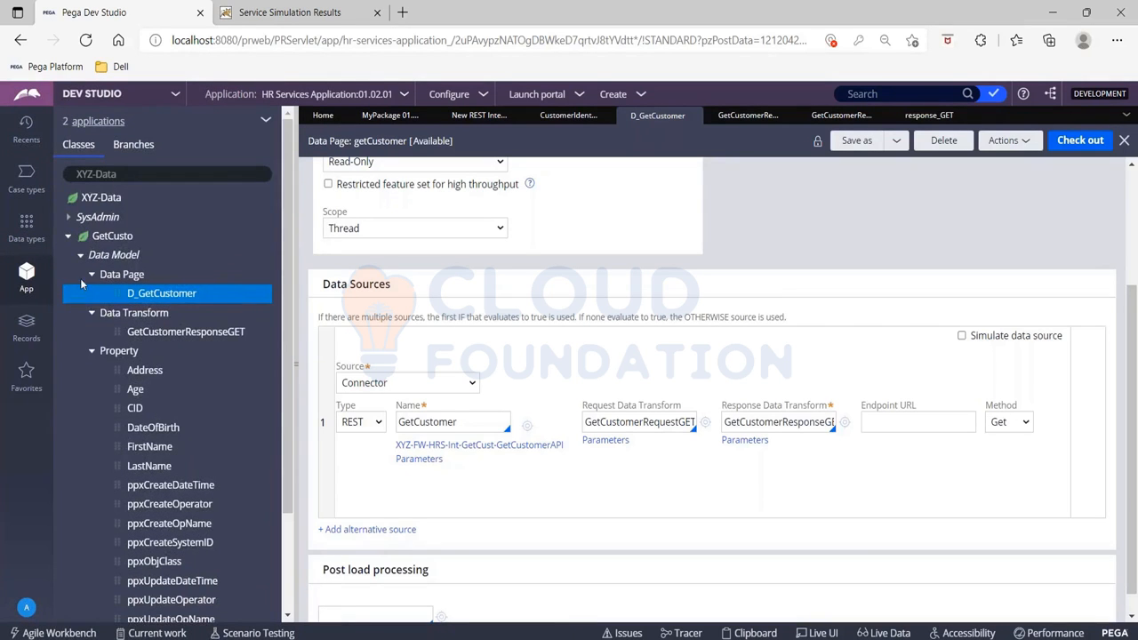
{"action": "left_click", "coordinate": [90, 275]}
{"action": "left_click", "coordinate": [91, 275]}
{"action": "left_click", "coordinate": [81, 258]}
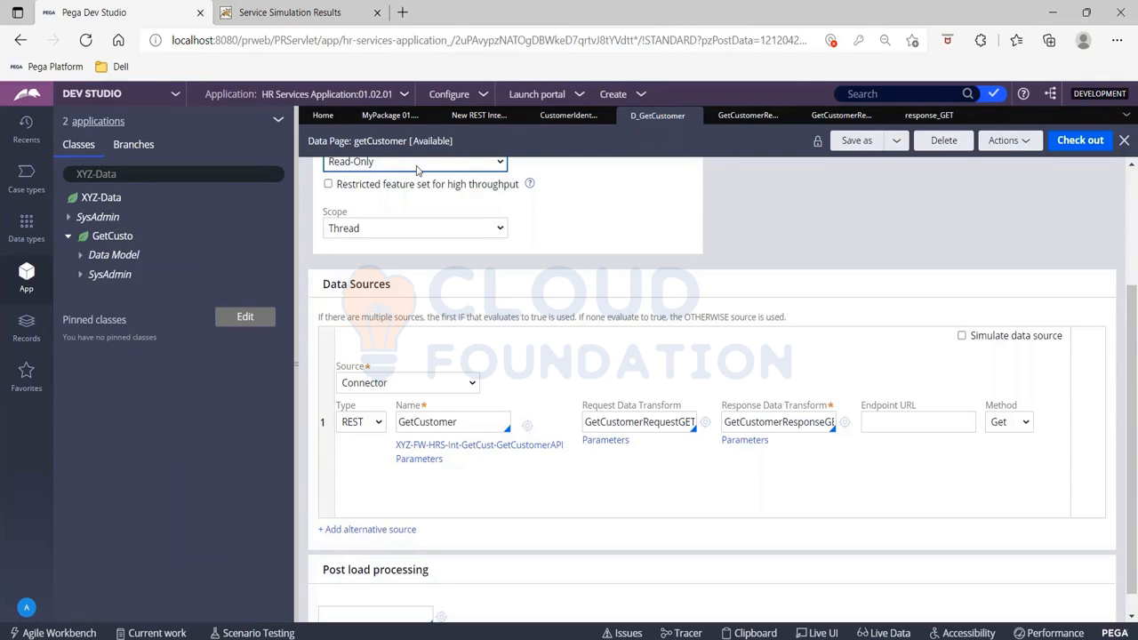
Step: Close the New REST Integration generation summary and return to the getCustomer Service REST rule's GET method
{"action": "left_click", "coordinate": [382, 120]}
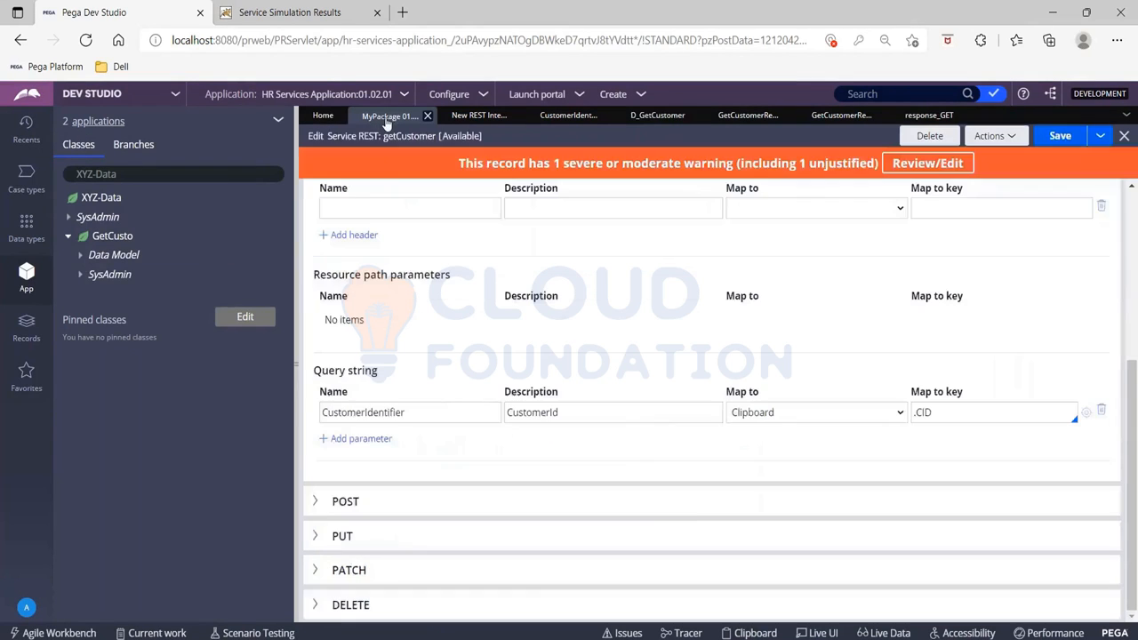
{"action": "left_click", "coordinate": [457, 118]}
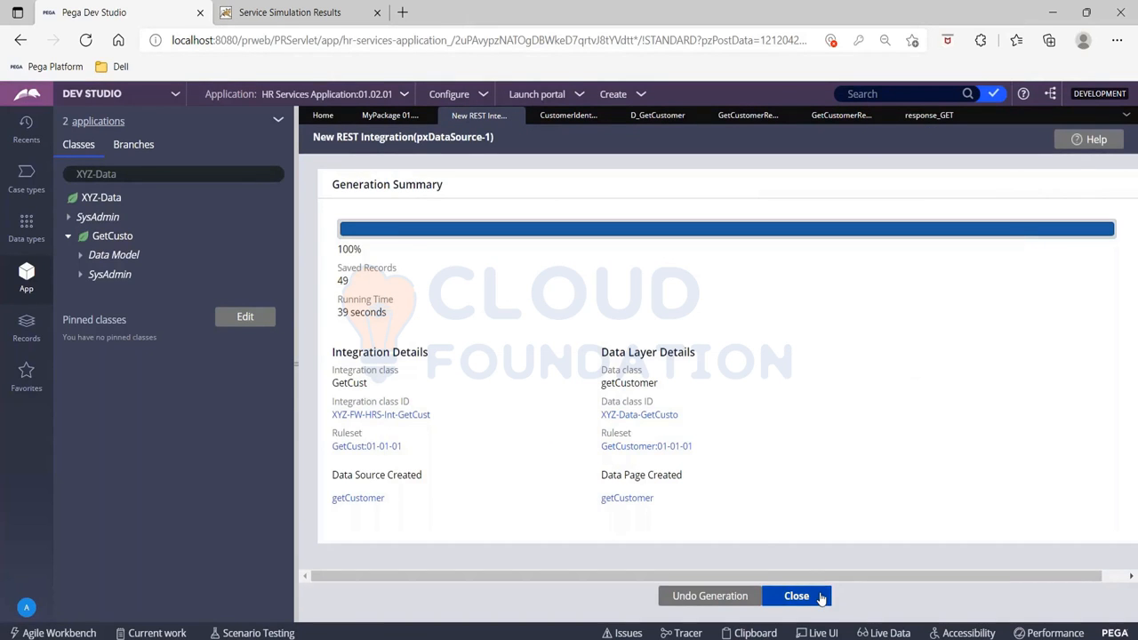
{"action": "left_click", "coordinate": [821, 598]}
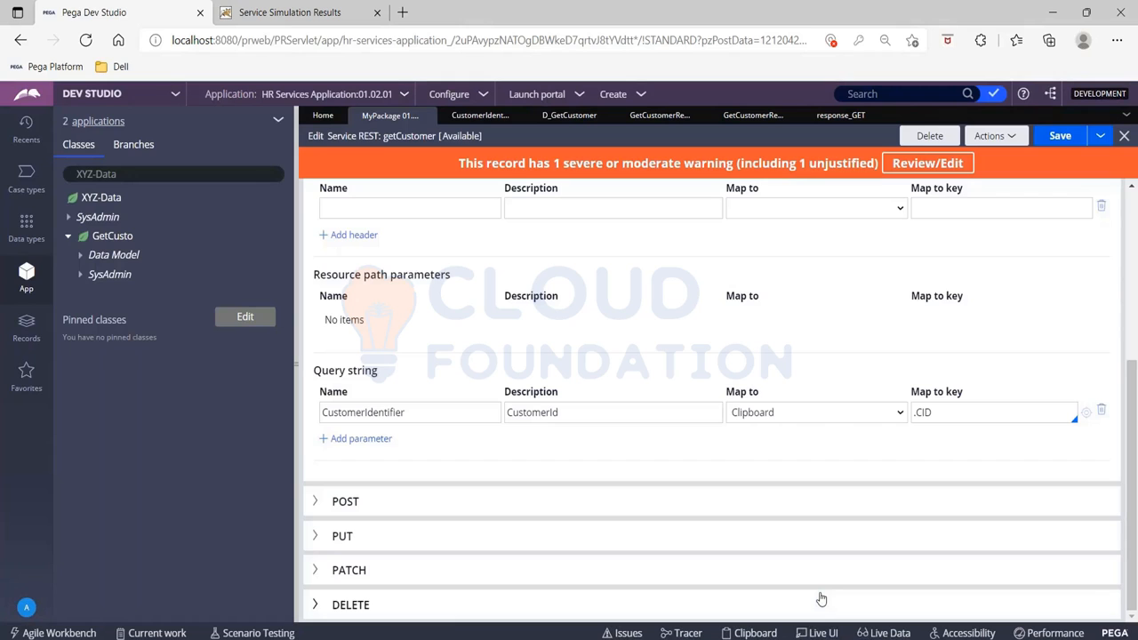
{"action": "scroll", "coordinate": [582, 331], "scroll_direction": "up", "scroll_amount": 5}
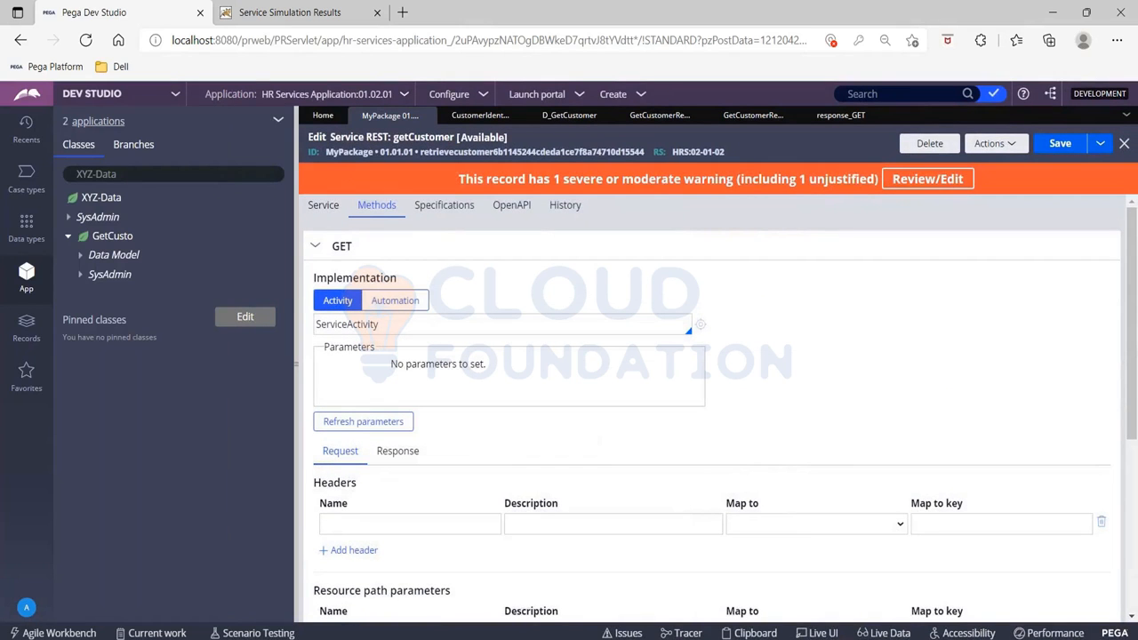
Step: List the Connect REST instances from the integration connector records and try to open the GetCustomer connector
{"action": "left_click", "coordinate": [27, 321]}
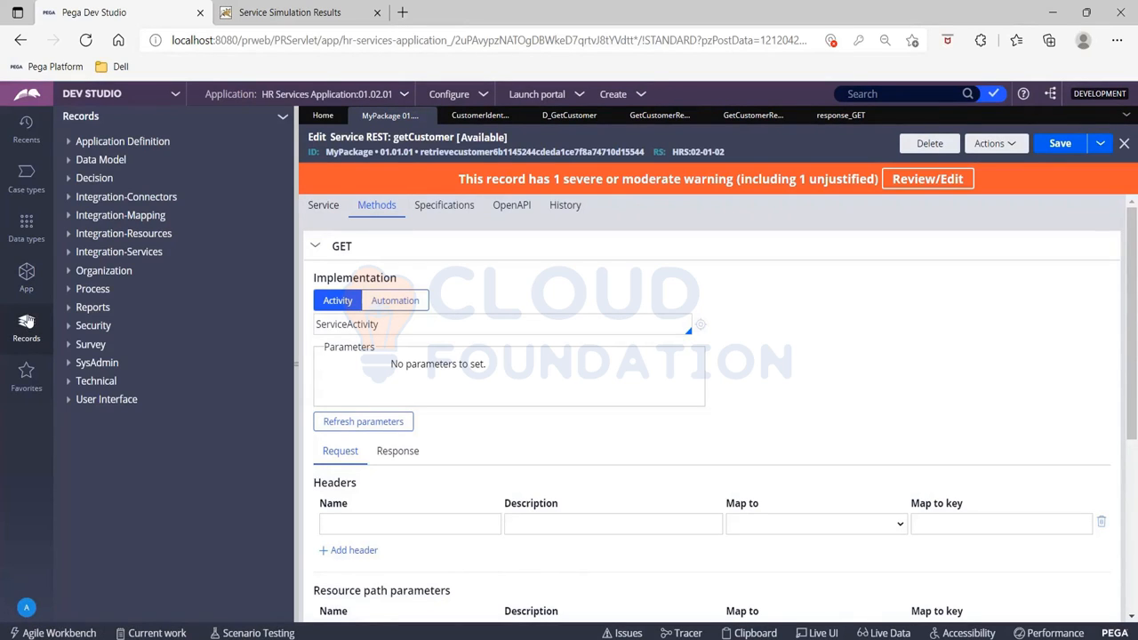
{"action": "left_click", "coordinate": [70, 204]}
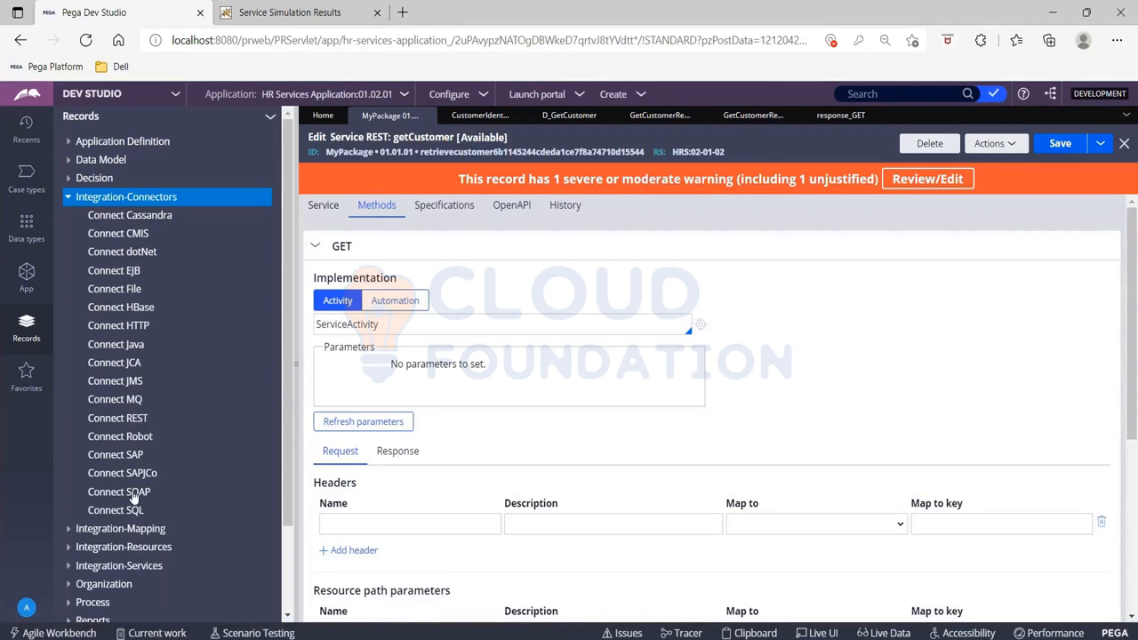
{"action": "left_click", "coordinate": [129, 422]}
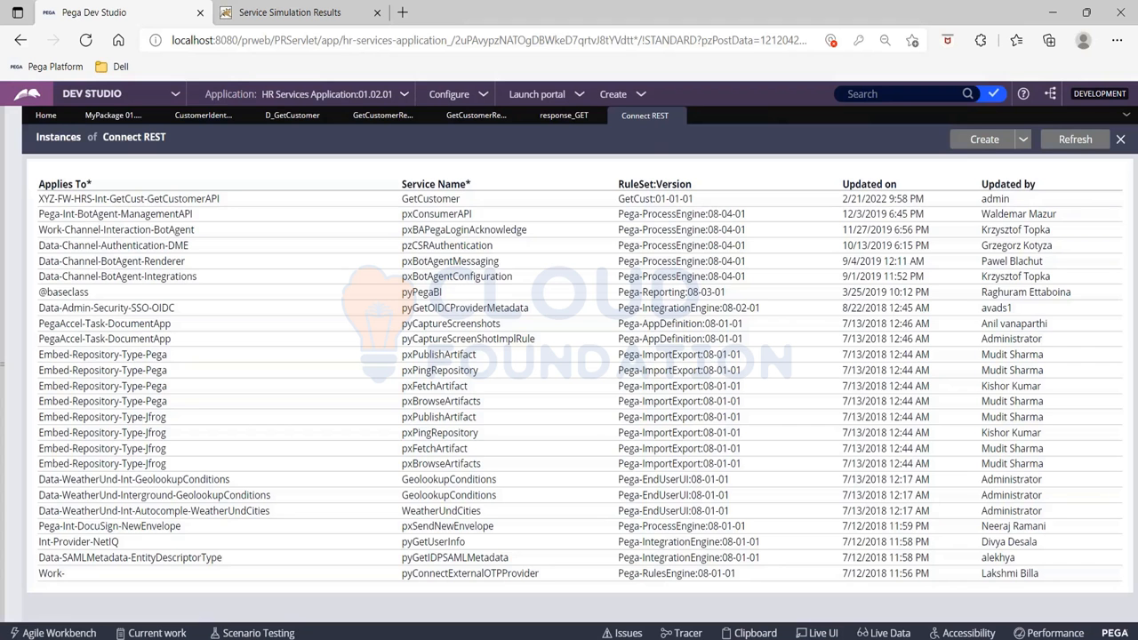
{"action": "left_click", "coordinate": [426, 200]}
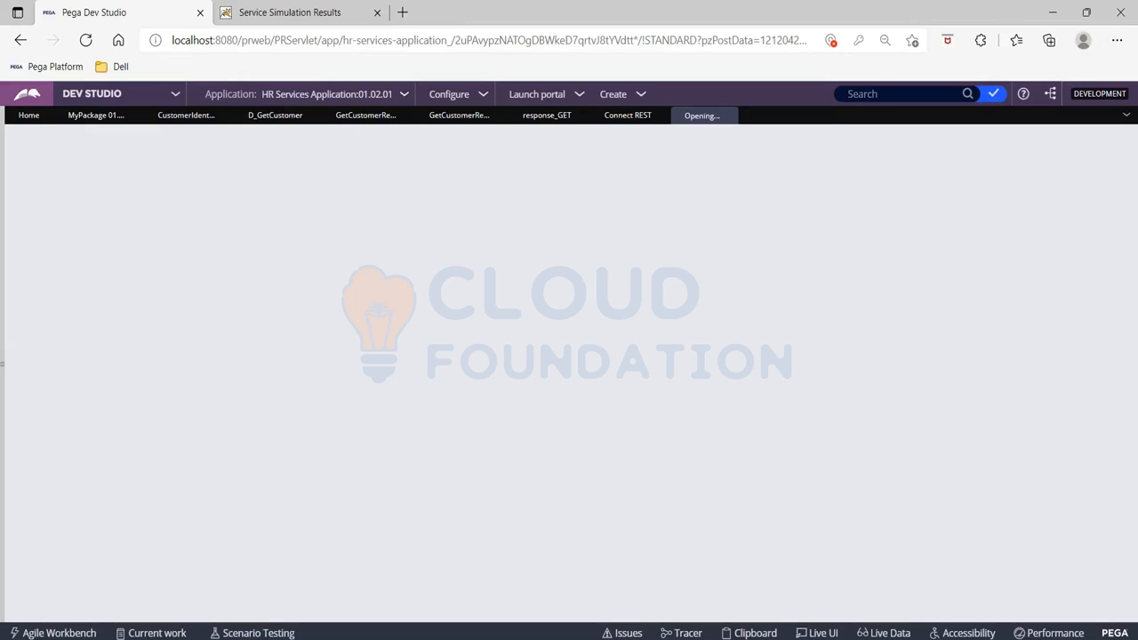
{"action": "left_click", "coordinate": [729, 118]}
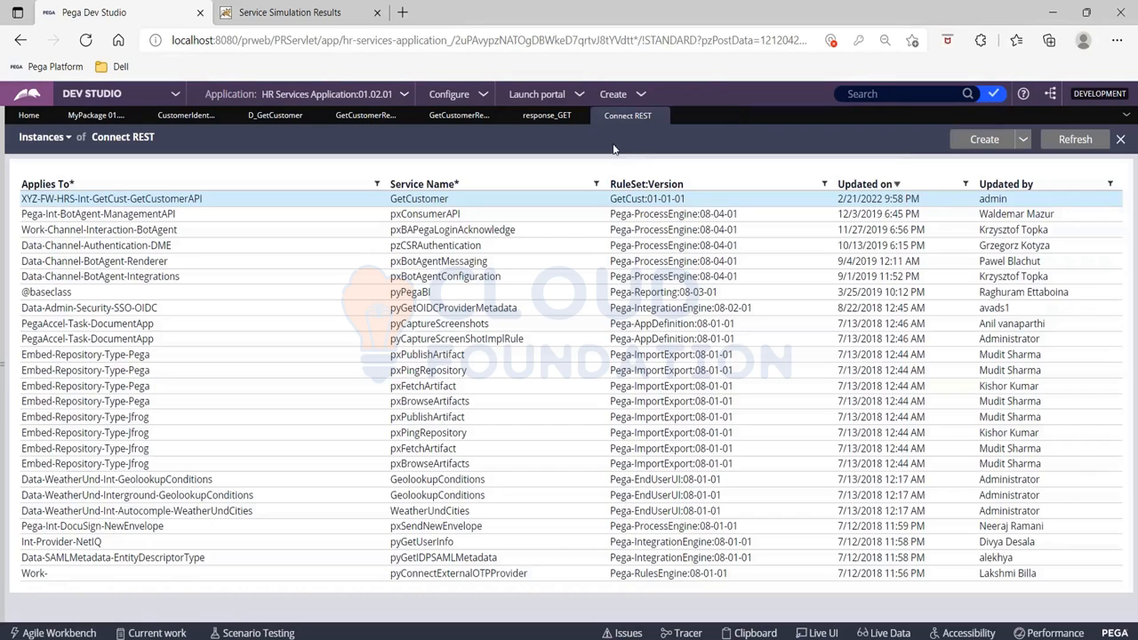
Step: Refresh the Connect REST instances and check the ruleset version of the GetCustomer connector
{"action": "left_click", "coordinate": [1074, 142]}
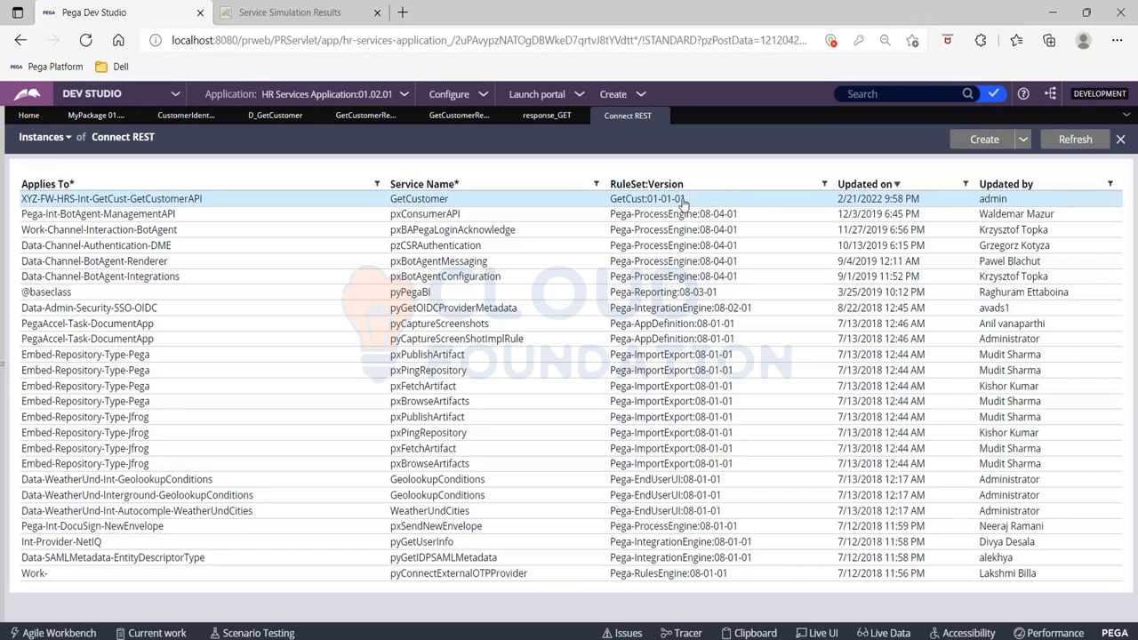
{"action": "triple_click", "coordinate": [646, 200]}
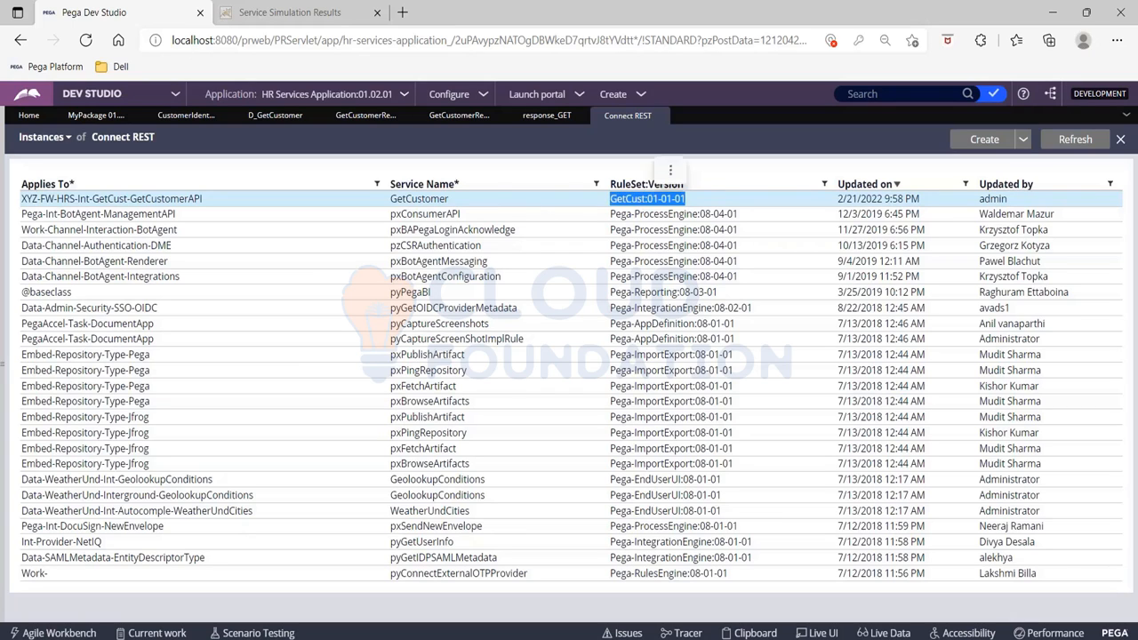
{"action": "left_click", "coordinate": [670, 171]}
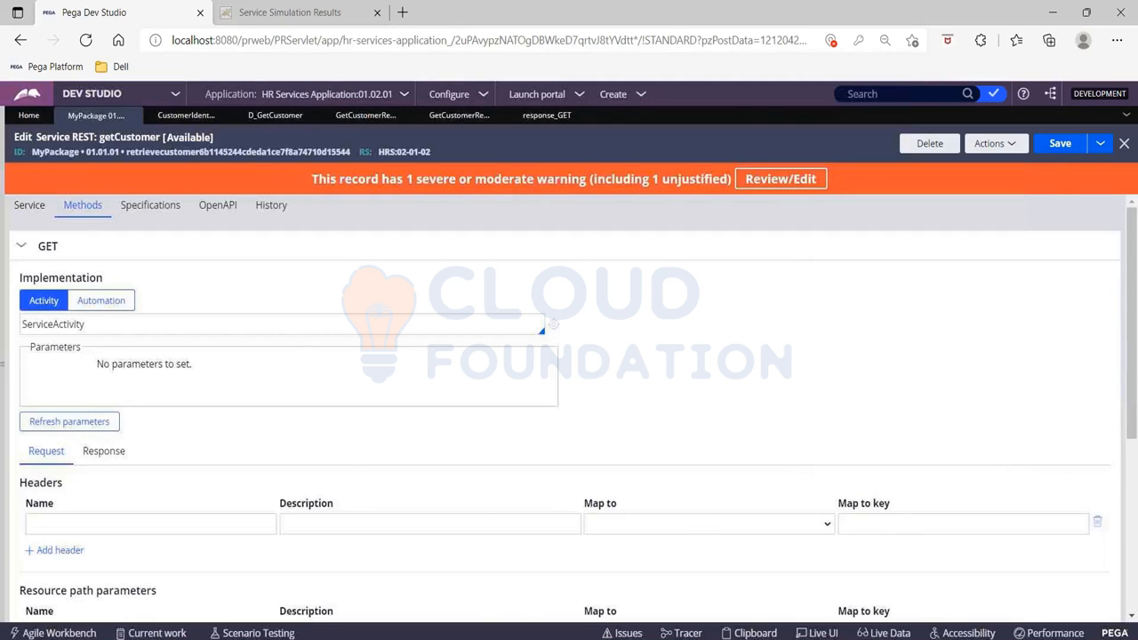
Step: Open the GetCustomer connector from the Connect REST records and collapse the explorer to give the rule full width
{"action": "left_click", "coordinate": [3, 364]}
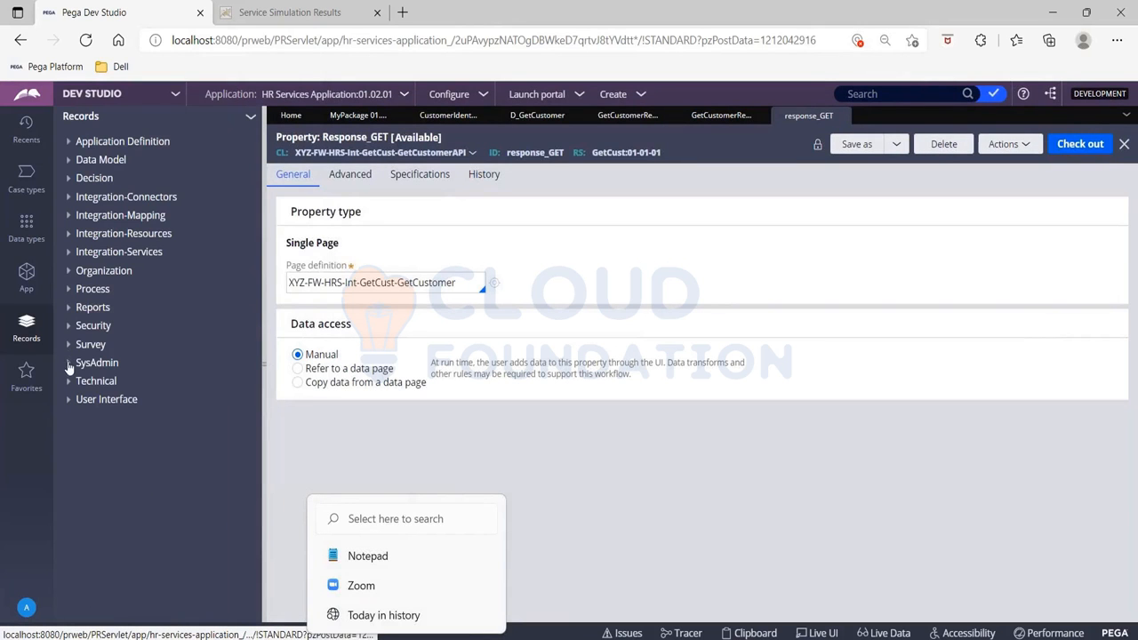
{"action": "left_click", "coordinate": [72, 200]}
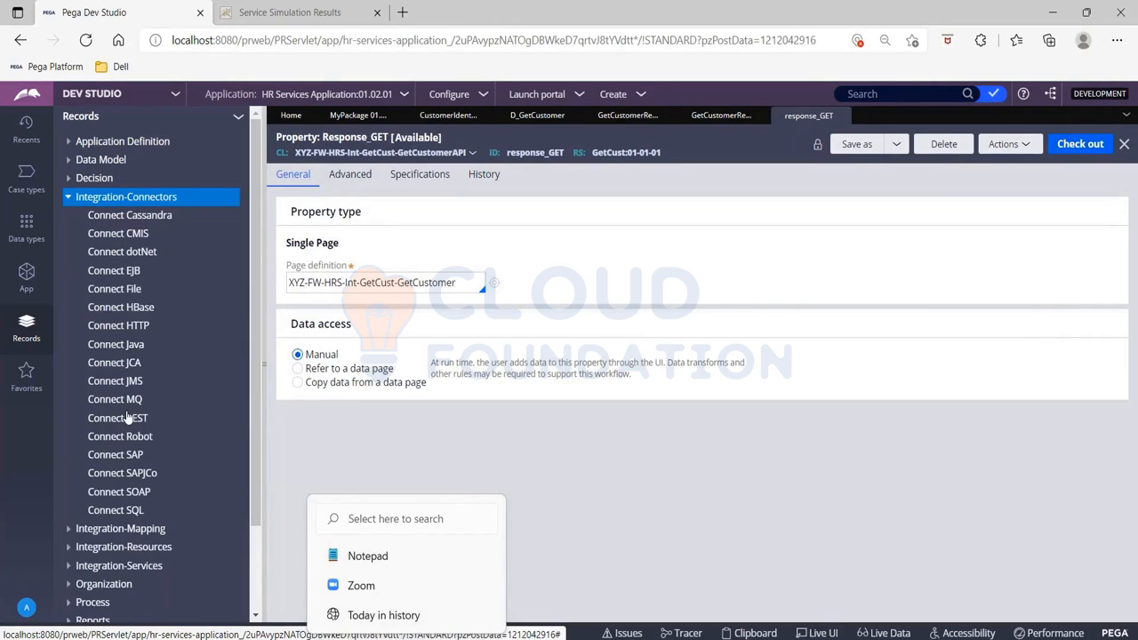
{"action": "left_click", "coordinate": [127, 416]}
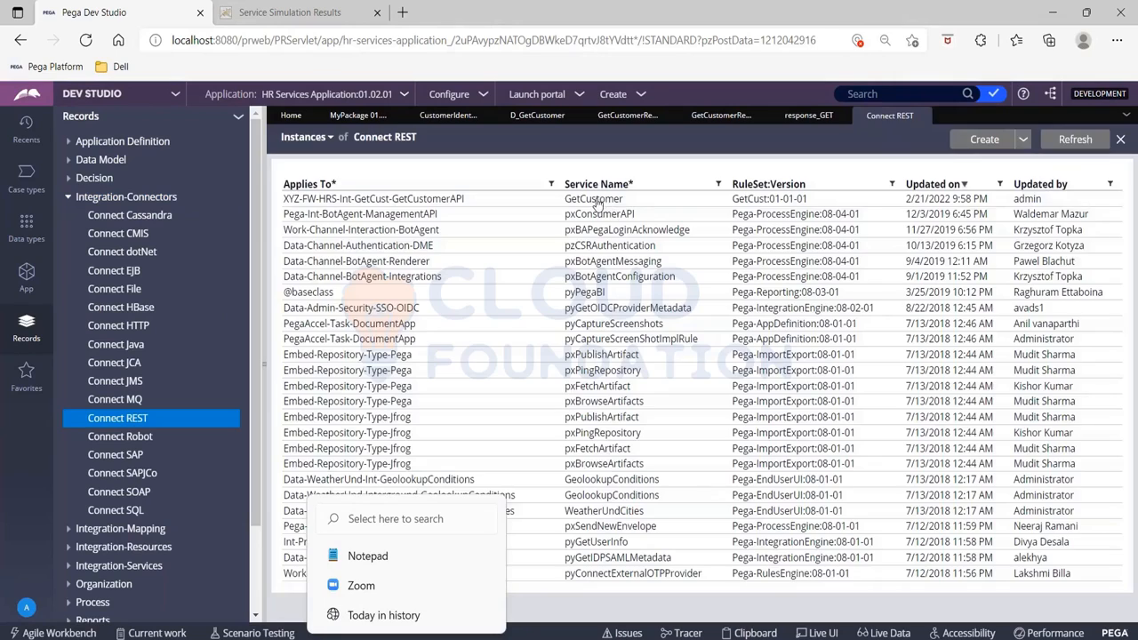
{"action": "left_click", "coordinate": [598, 199]}
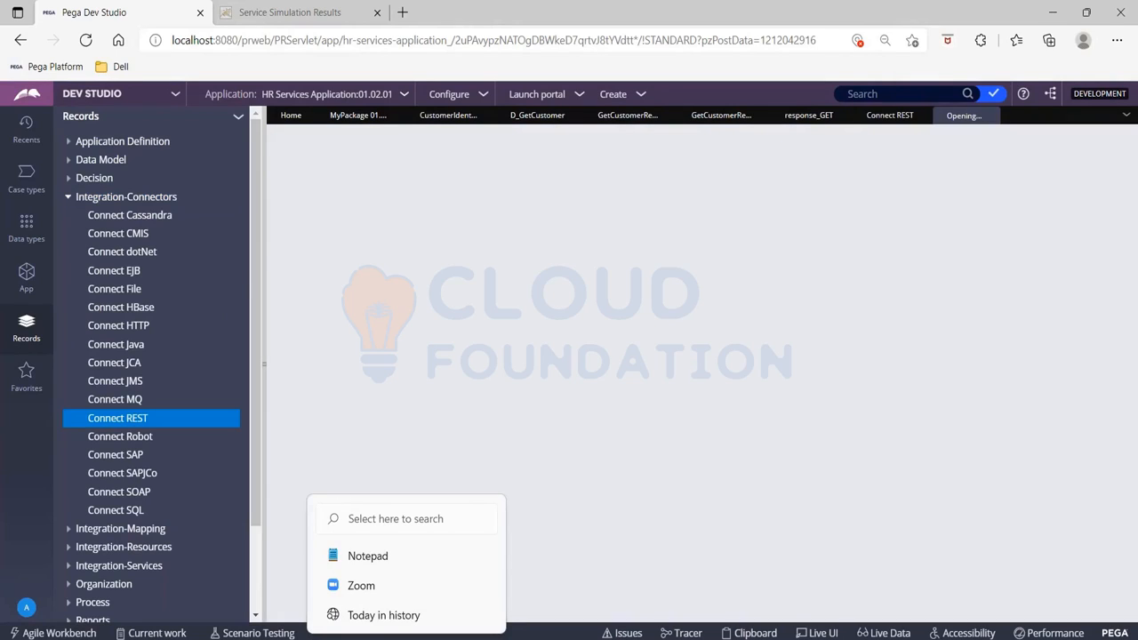
{"action": "left_click", "coordinate": [262, 240]}
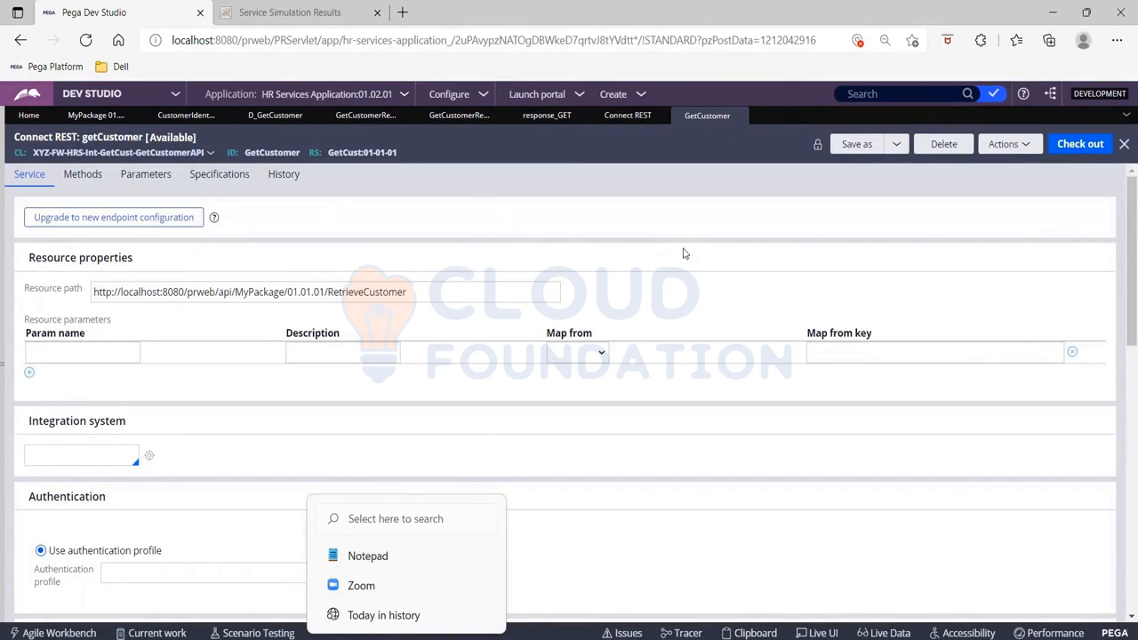
{"action": "left_click", "coordinate": [549, 526]}
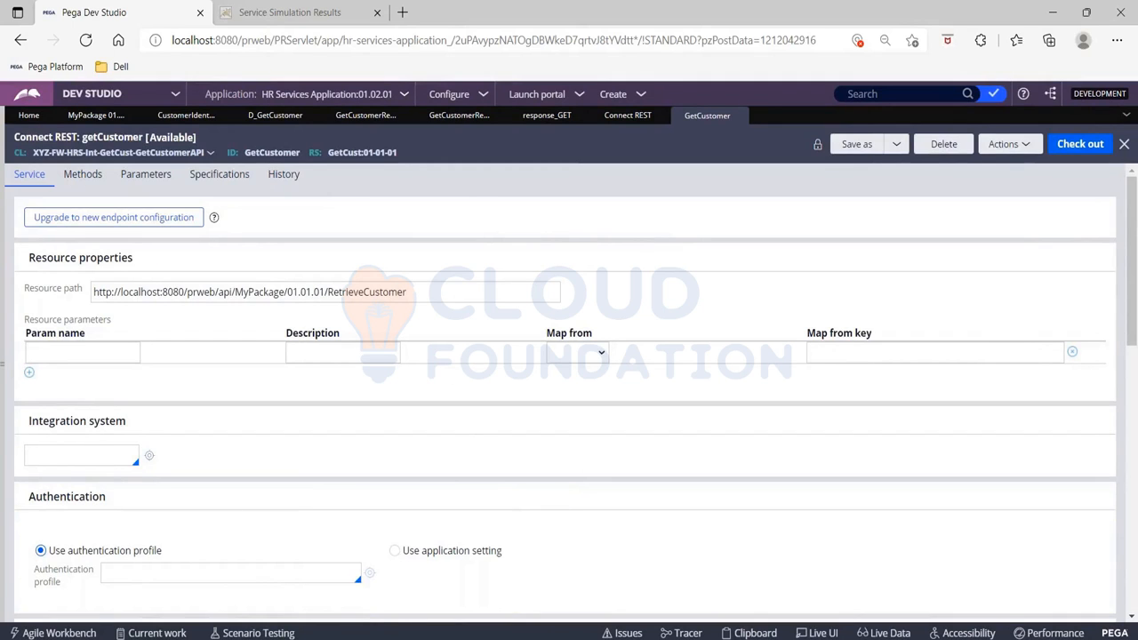
Step: Inspect the GetCustomer connector's resource path, connection and error handling settings
{"action": "left_click", "coordinate": [116, 291]}
{"action": "left_click_drag", "start_coordinate": [116, 291], "coordinate": [481, 290]}
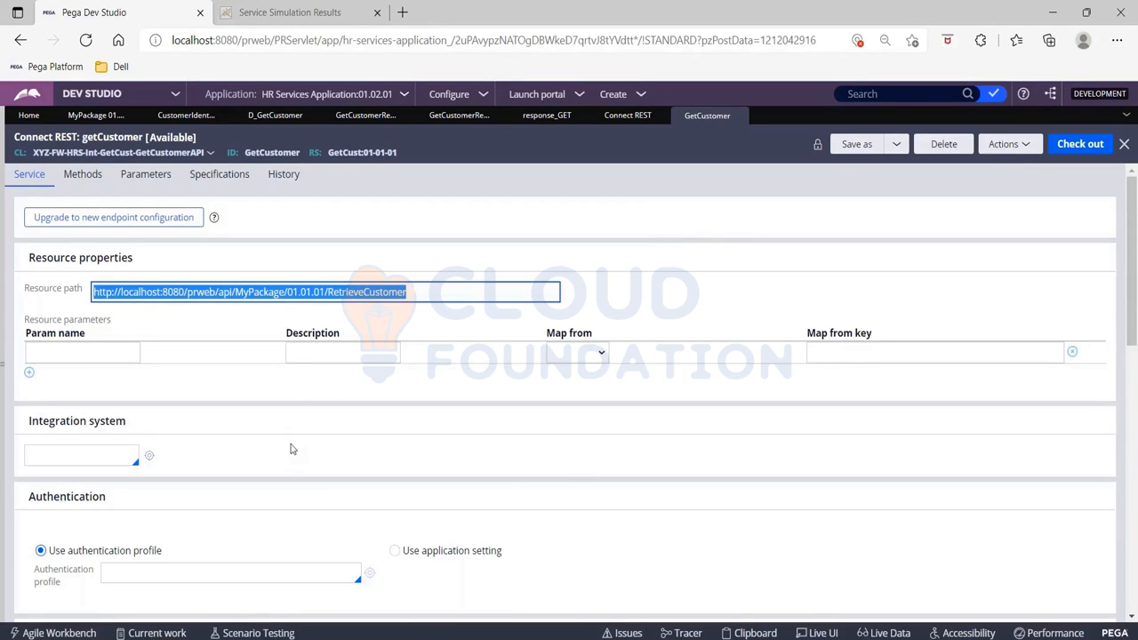
{"action": "left_click", "coordinate": [436, 13]}
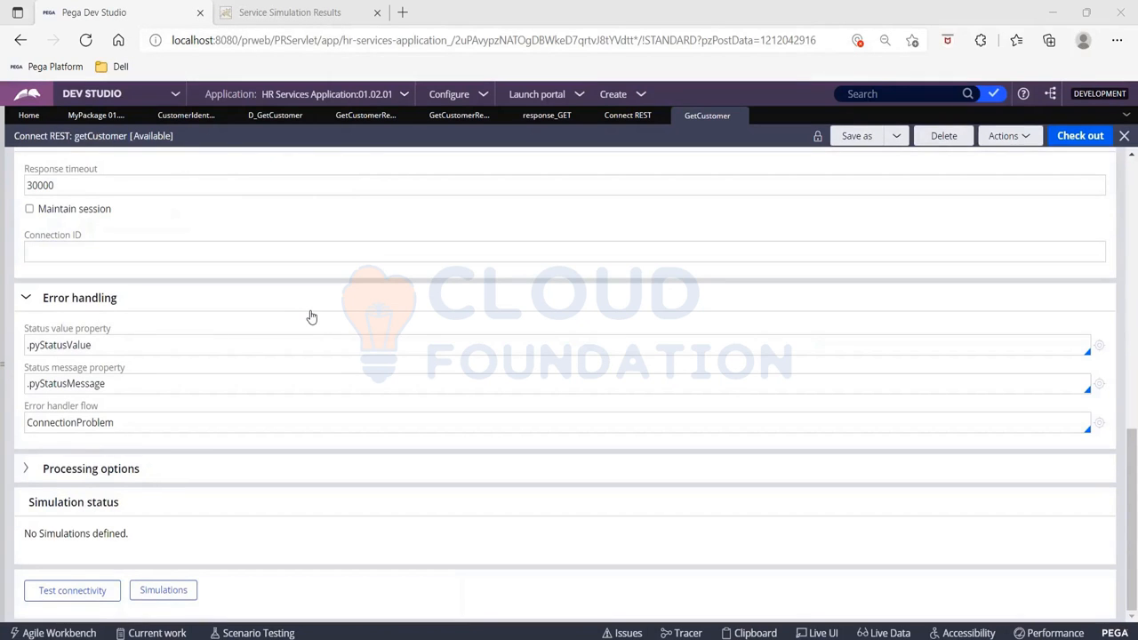
{"action": "scroll", "coordinate": [311, 318], "scroll_direction": "up", "scroll_amount": 5}
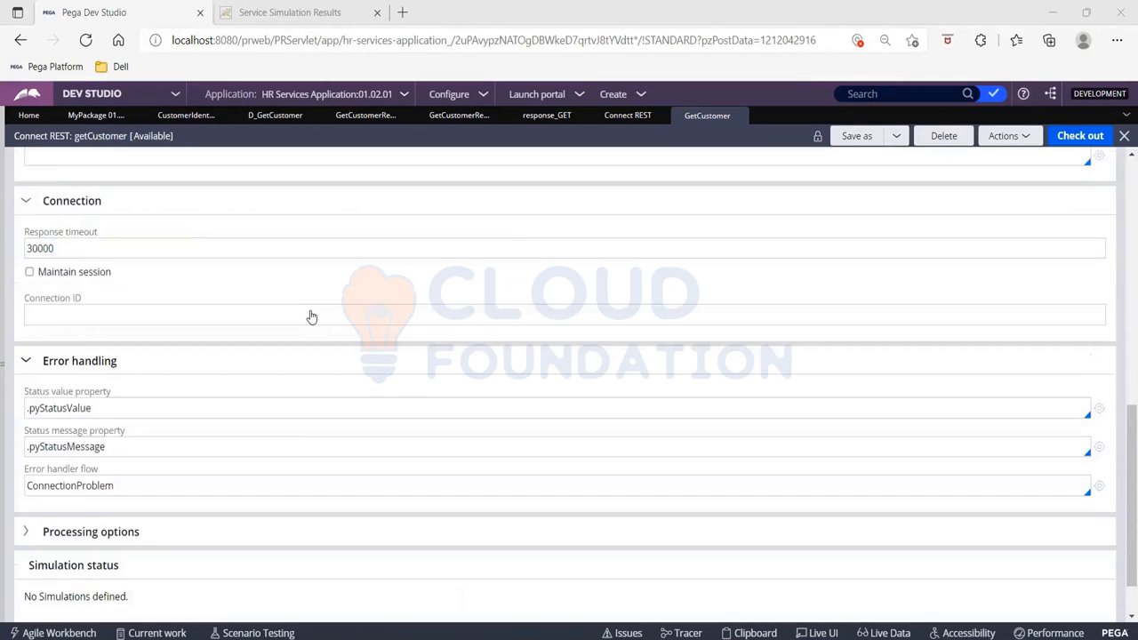
{"action": "scroll", "coordinate": [312, 317], "scroll_direction": "up", "scroll_amount": 5}
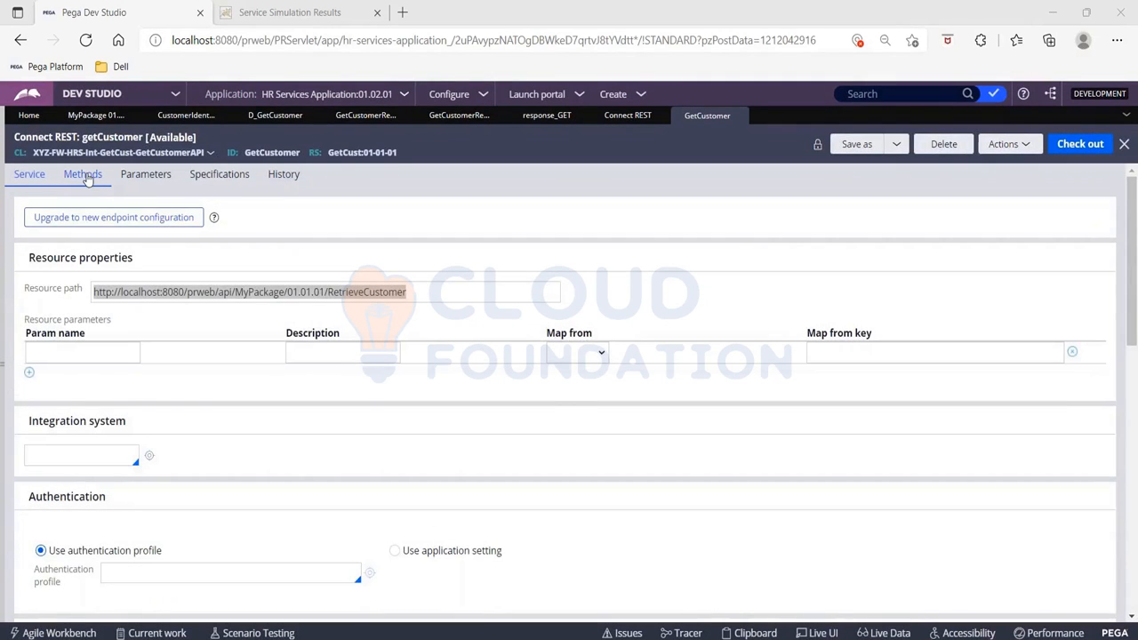
Step: Review the connector's Get method, checking the CustomerIdentifier query string mapping in the request and the message data mapping in the response
{"action": "left_click", "coordinate": [84, 175]}
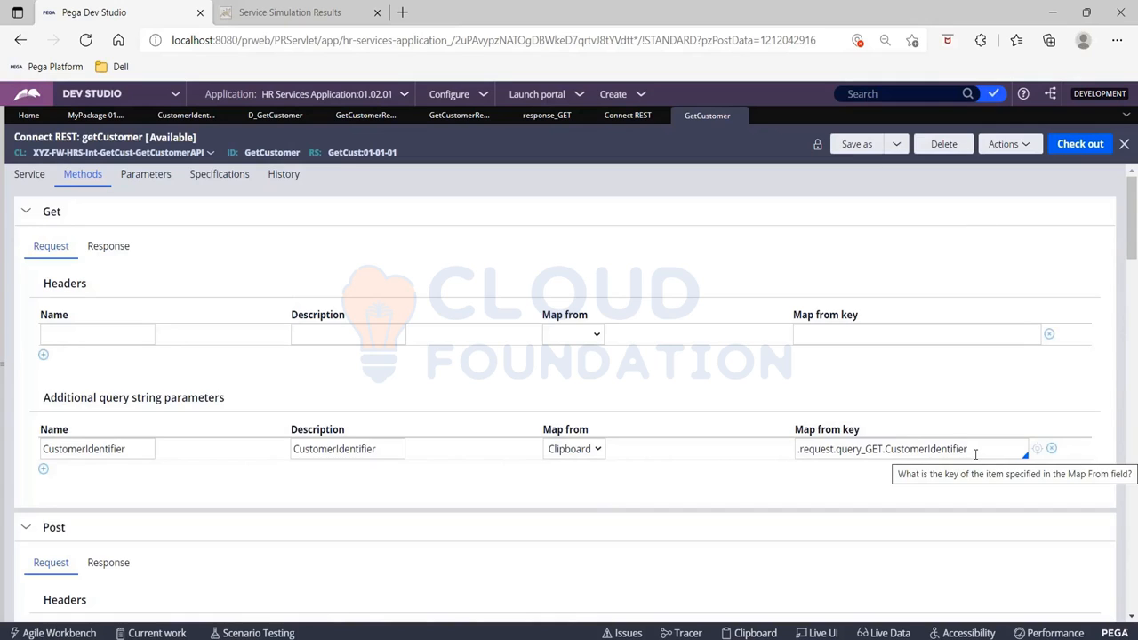
{"action": "left_click_drag", "start_coordinate": [975, 454], "coordinate": [787, 457]}
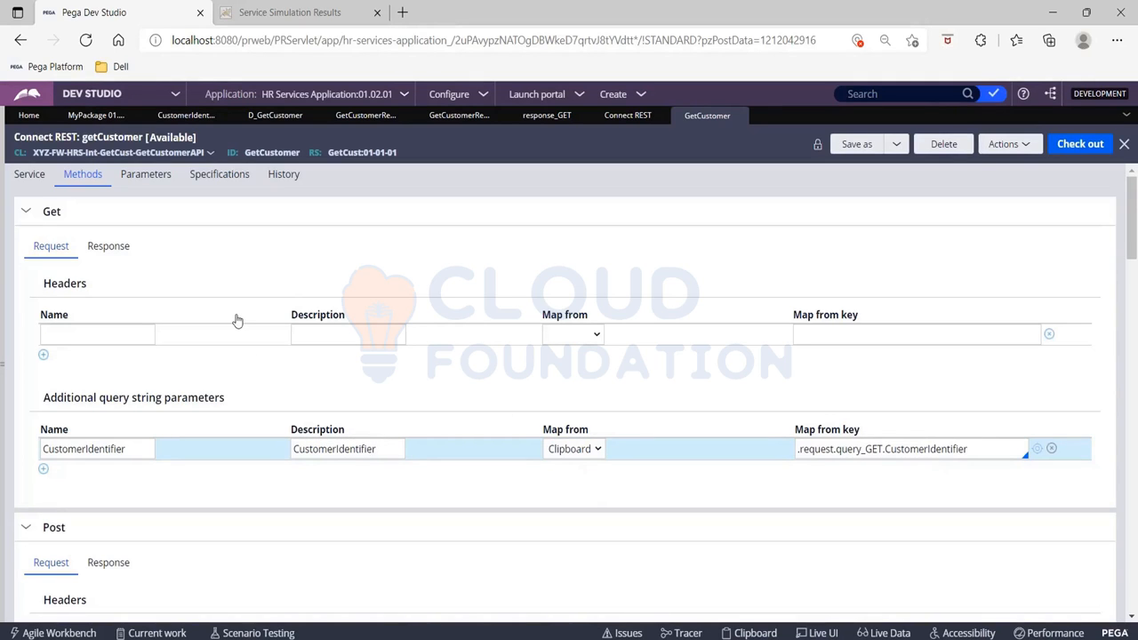
{"action": "left_click", "coordinate": [116, 259]}
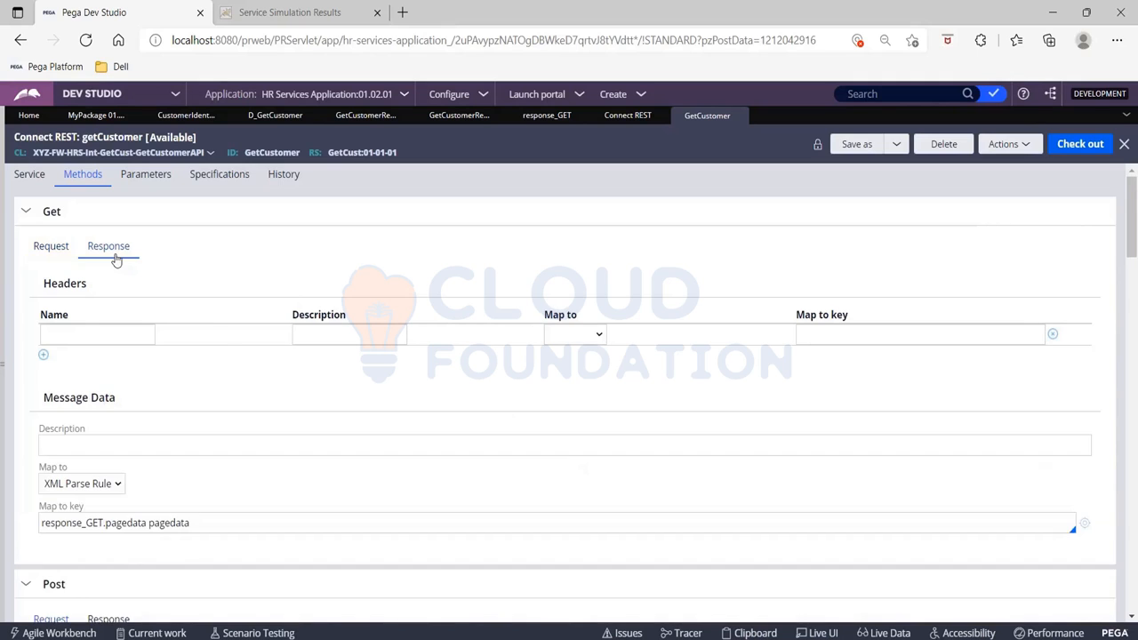
{"action": "left_click", "coordinate": [52, 252]}
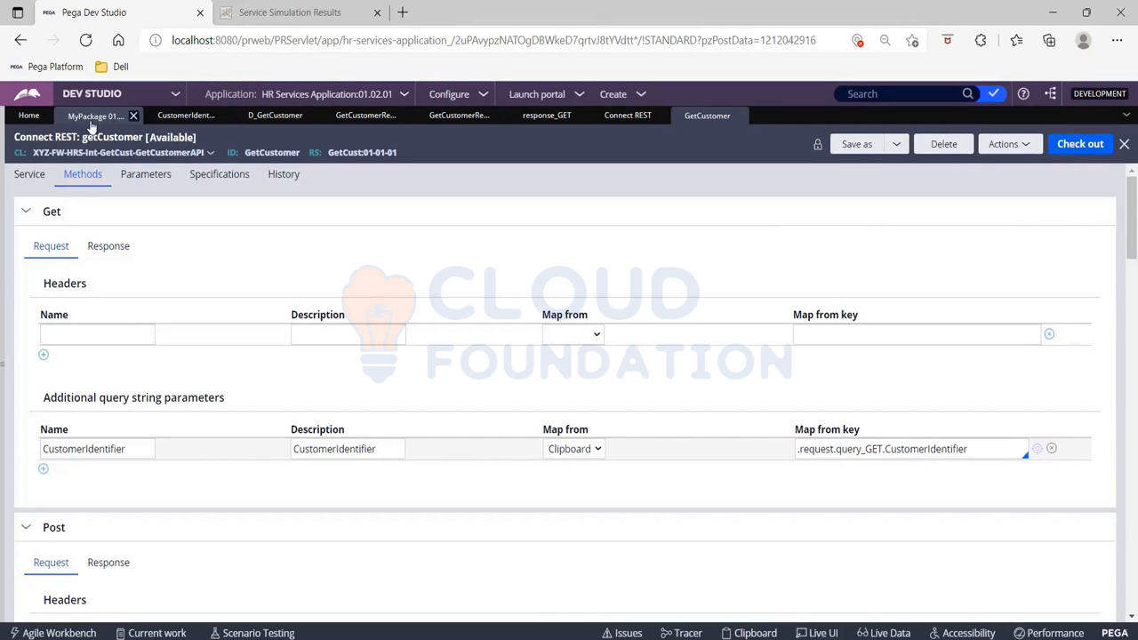
Step: Switch to the getCustomer Service REST rule and expand its GET method configuration
{"action": "left_click", "coordinate": [90, 117]}
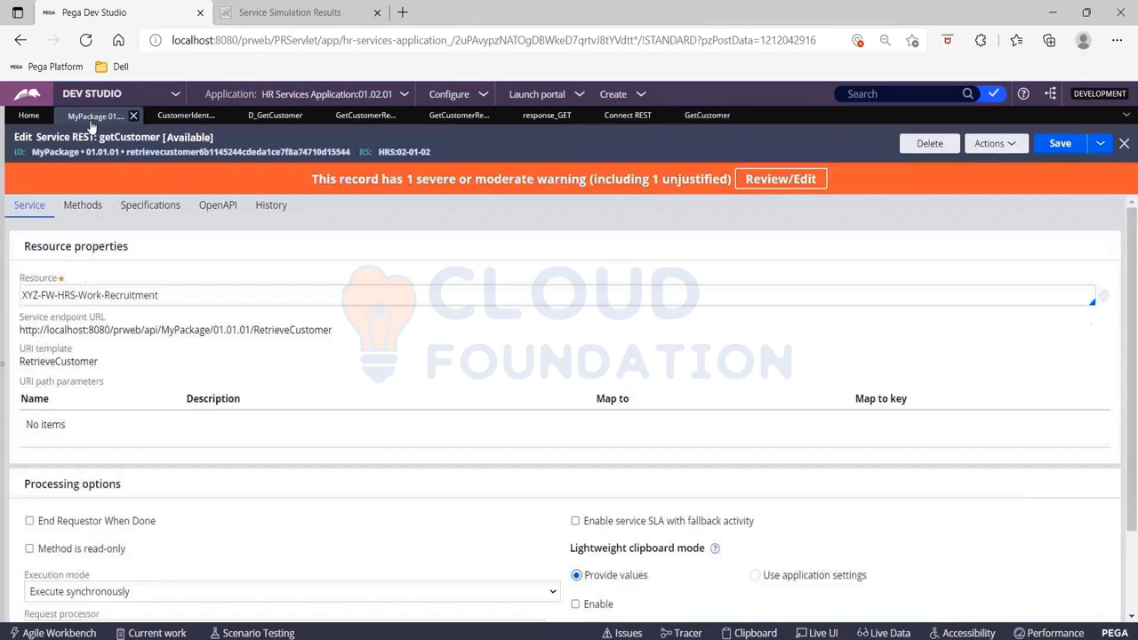
{"action": "left_click", "coordinate": [82, 206]}
{"action": "left_click", "coordinate": [25, 246]}
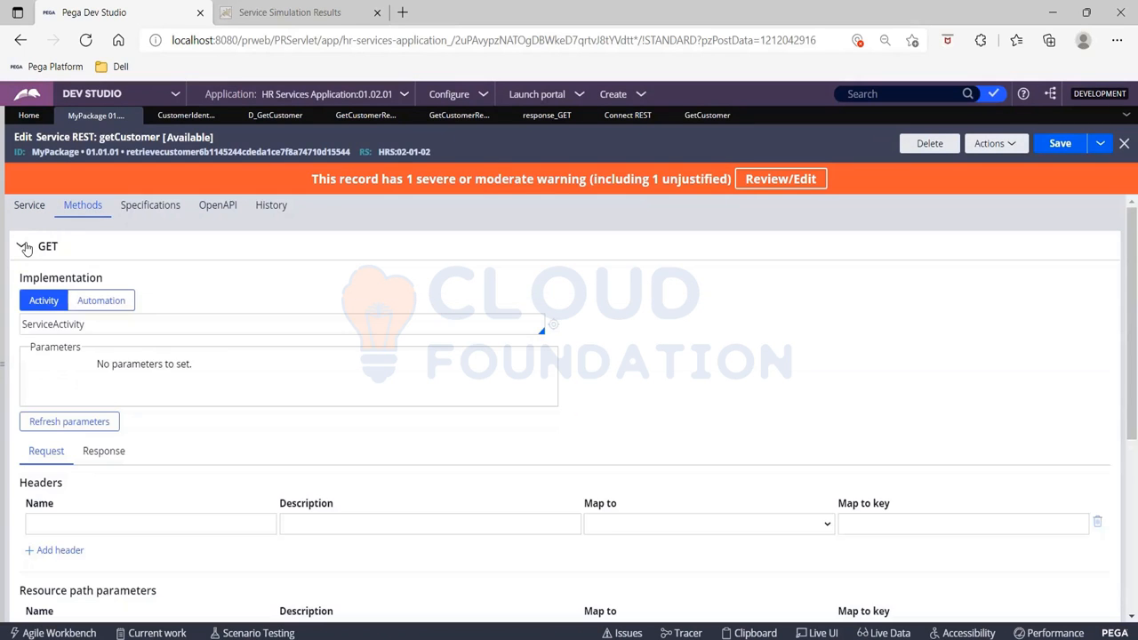
Step: Check the CustomerIdentifier query string mapping in the Service REST GET method's request
{"action": "scroll", "coordinate": [376, 309], "scroll_direction": "down", "scroll_amount": 3}
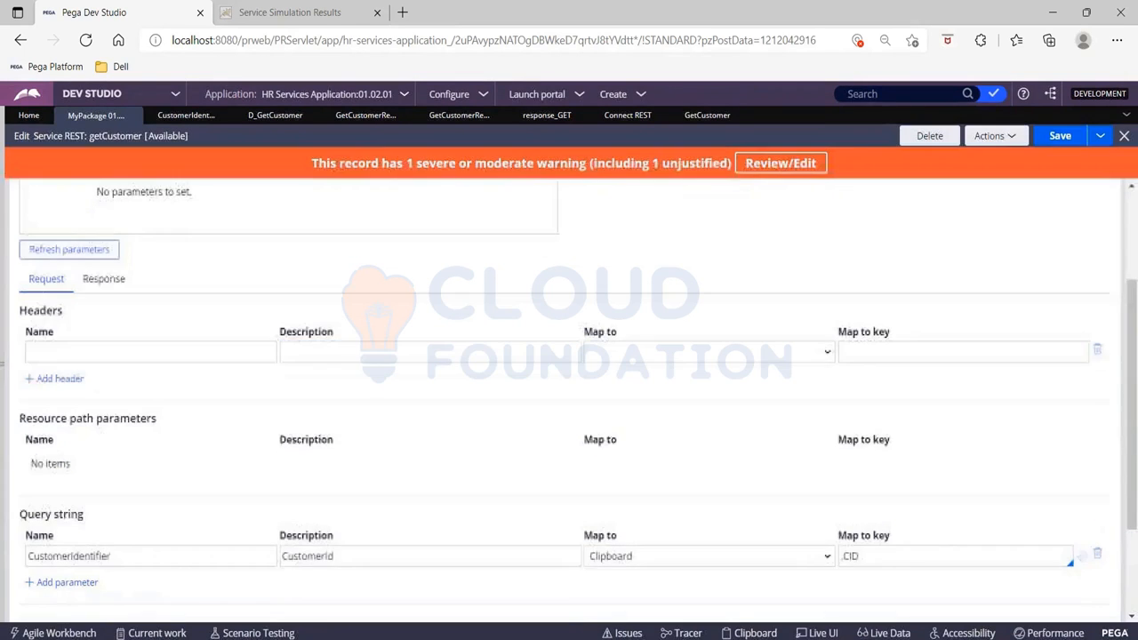
{"action": "scroll", "coordinate": [632, 389], "scroll_direction": "down", "scroll_amount": 1}
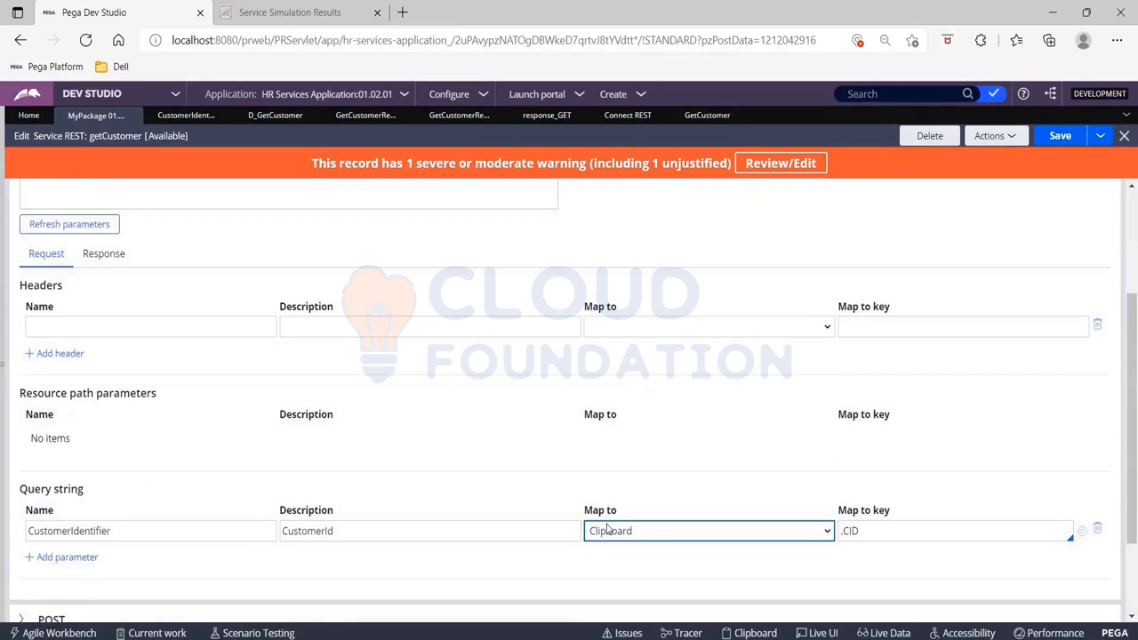
{"action": "left_click", "coordinate": [860, 531]}
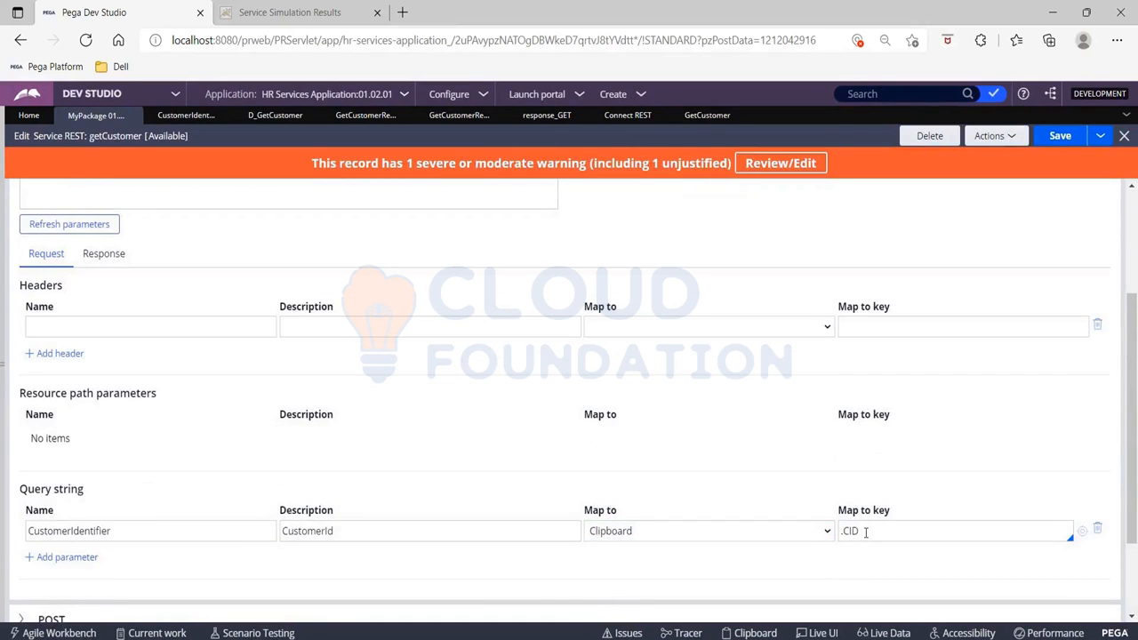
{"action": "left_click_drag", "start_coordinate": [859, 531], "coordinate": [817, 521]}
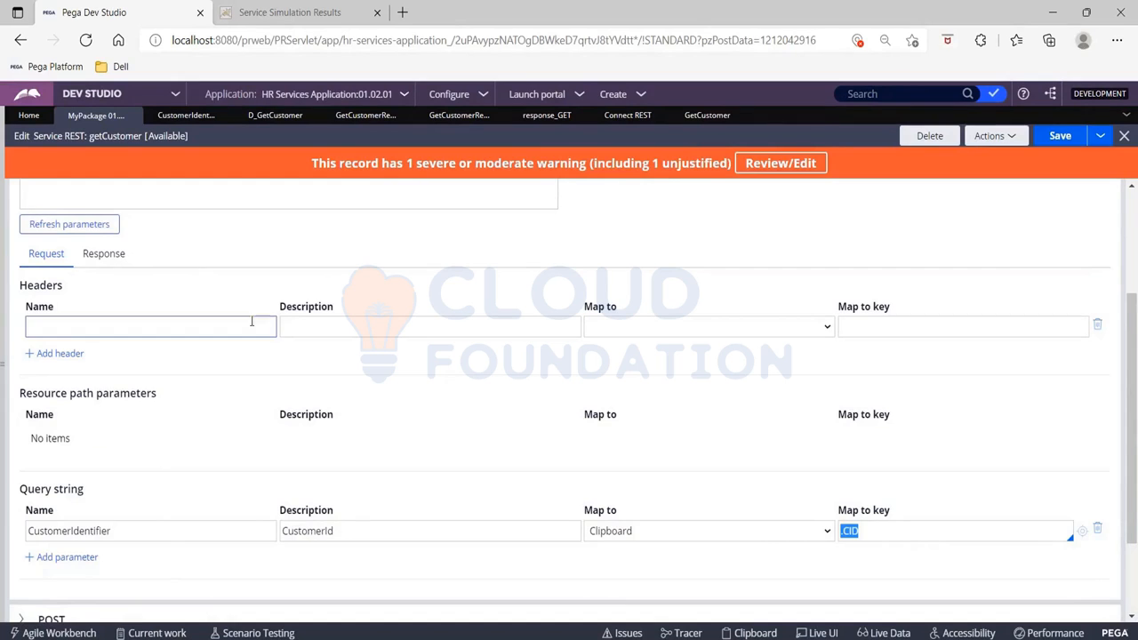
Step: Review the message data mapping in the Service REST GET method's response
{"action": "scroll", "coordinate": [188, 267], "scroll_direction": "up", "scroll_amount": 3}
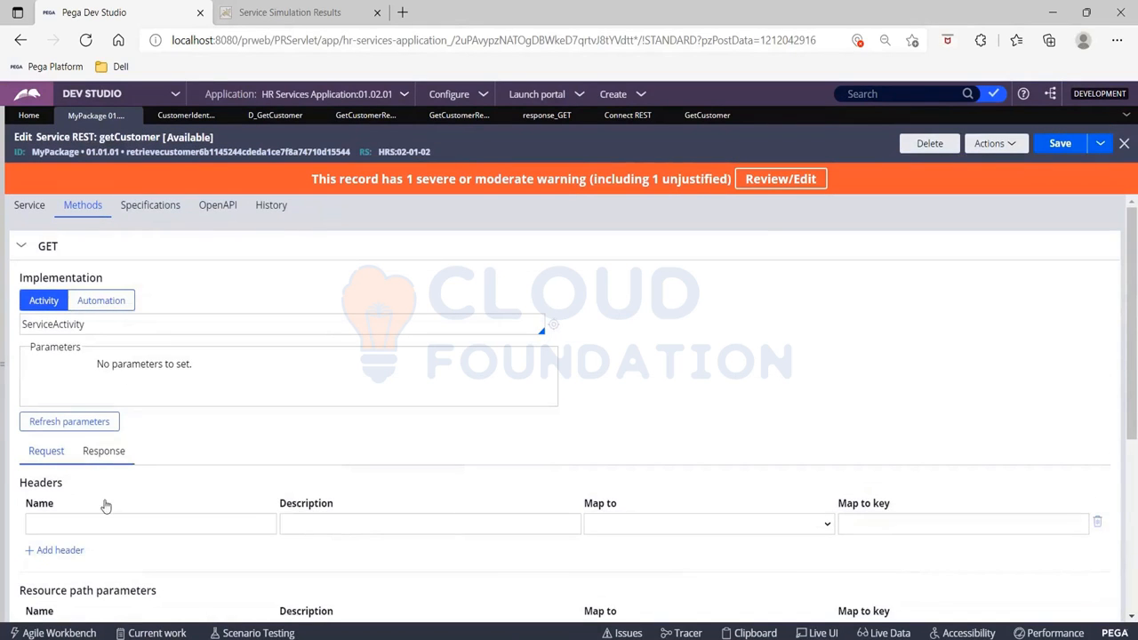
{"action": "left_click", "coordinate": [104, 451]}
{"action": "scroll", "coordinate": [388, 459], "scroll_direction": "down", "scroll_amount": 4}
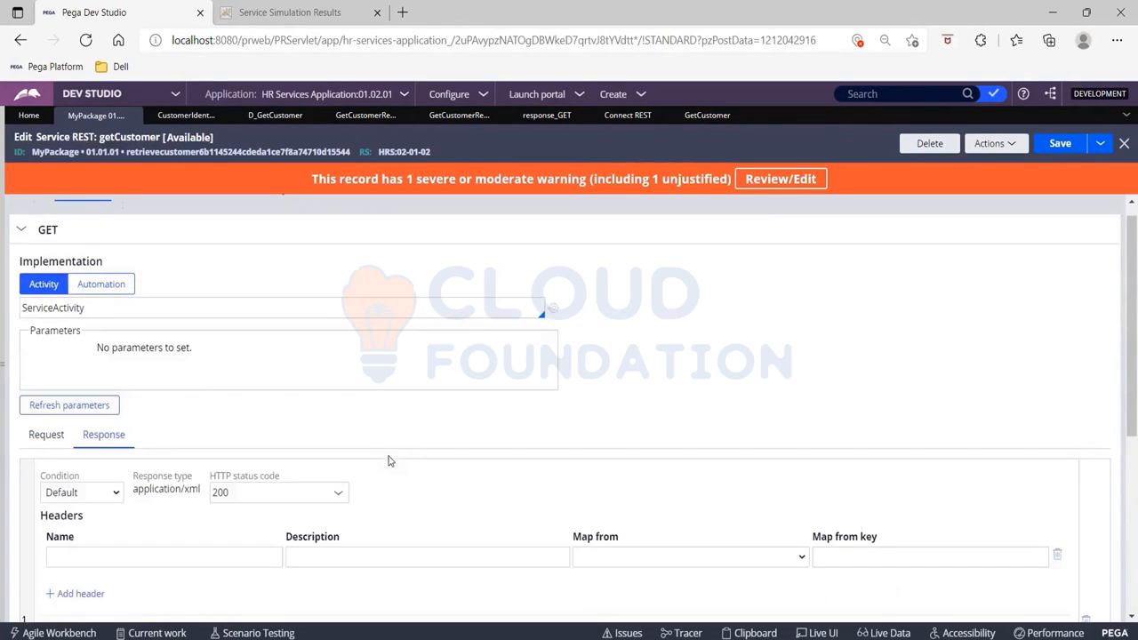
{"action": "scroll", "coordinate": [62, 406], "scroll_direction": "down", "scroll_amount": 2}
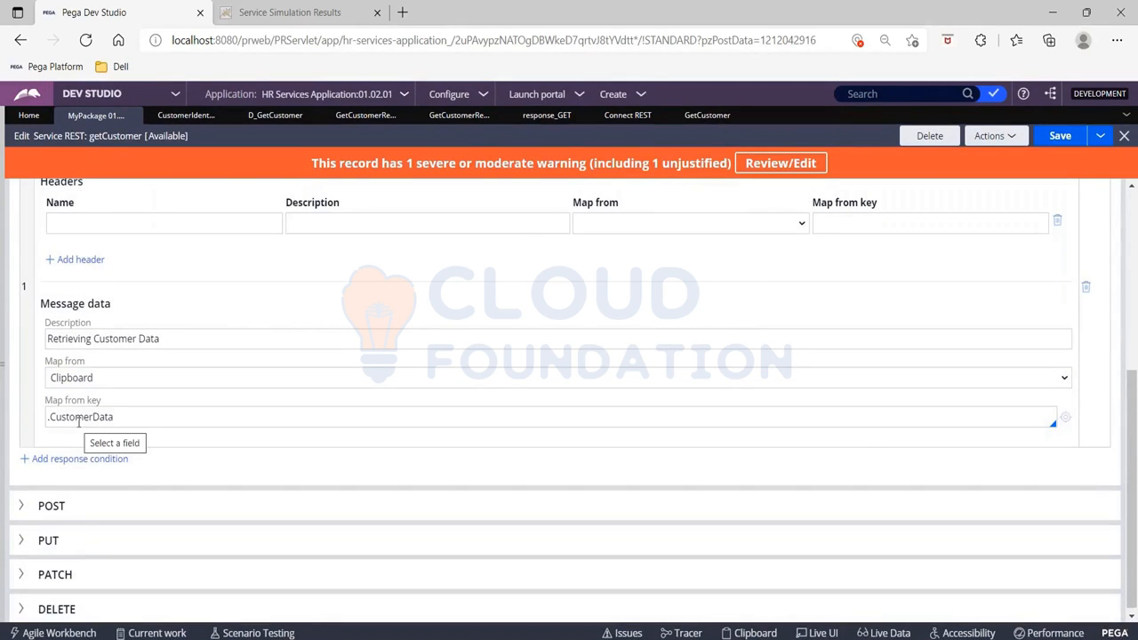
Step: Examine the GetCustomer connector's Get response mapping alongside the GetCustomerResponseGET data transform, ending back on the connector
{"action": "left_click", "coordinate": [722, 121]}
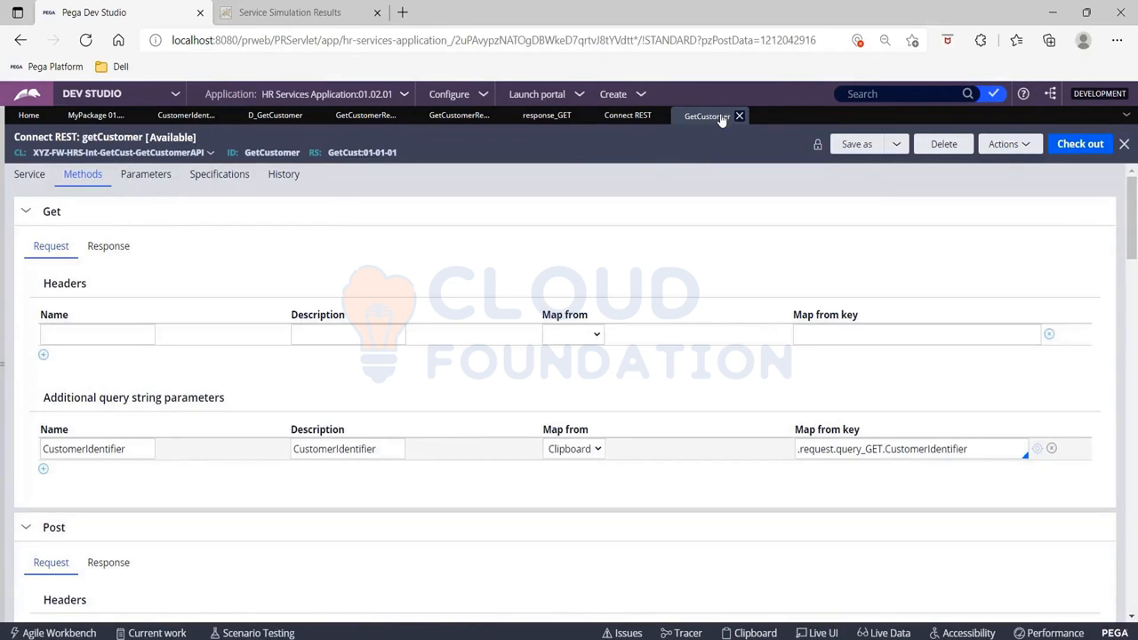
{"action": "left_click", "coordinate": [109, 251]}
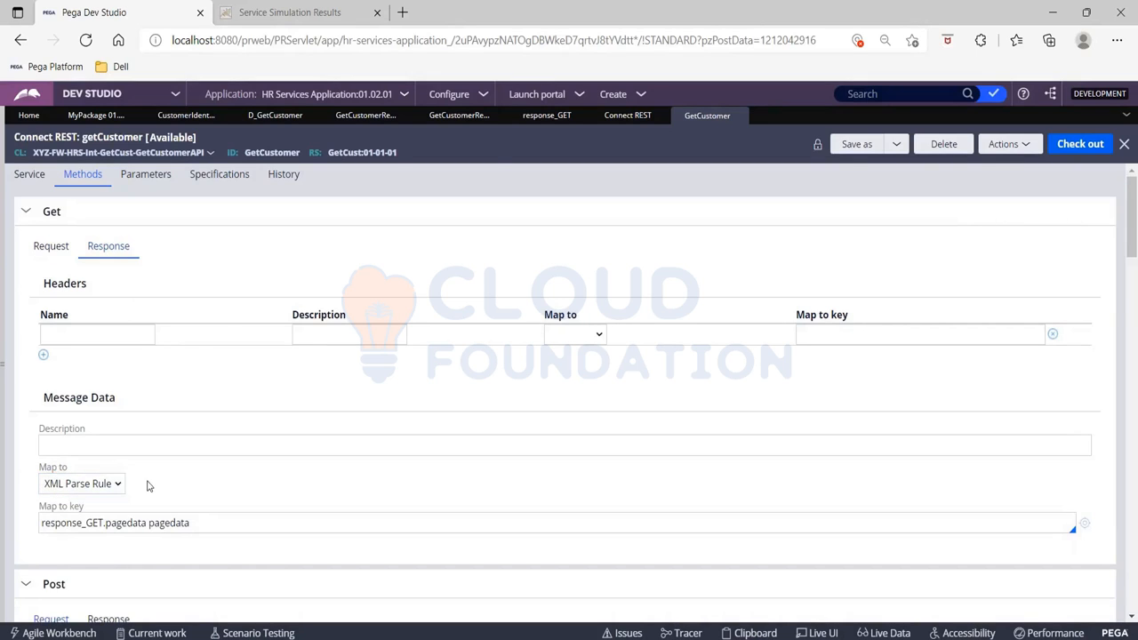
{"action": "left_click", "coordinate": [44, 522]}
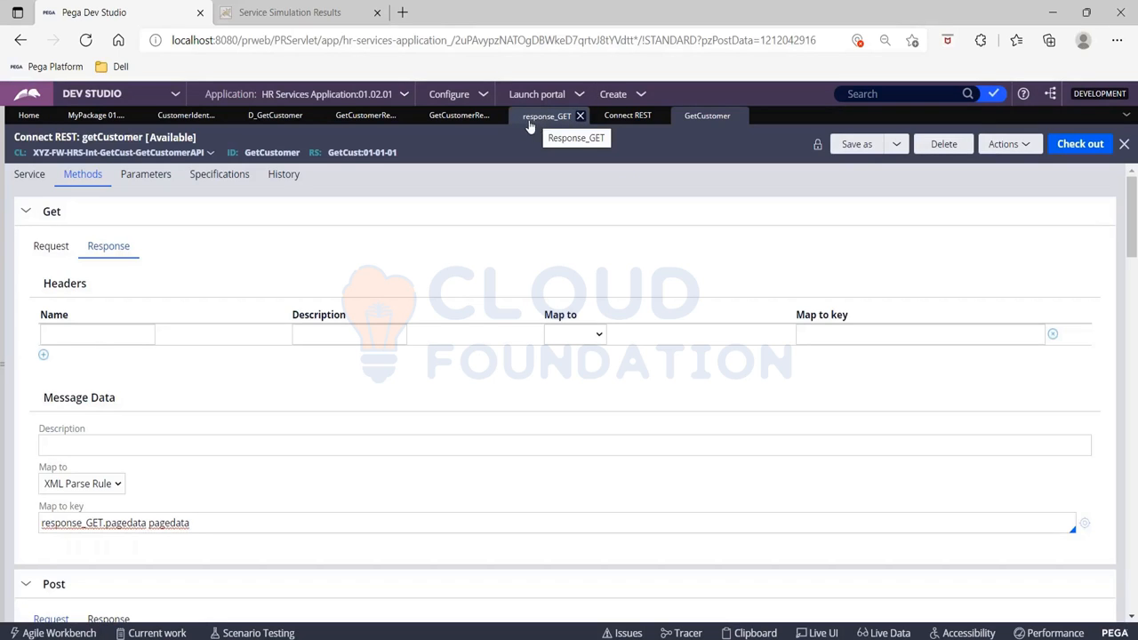
{"action": "left_click", "coordinate": [459, 115]}
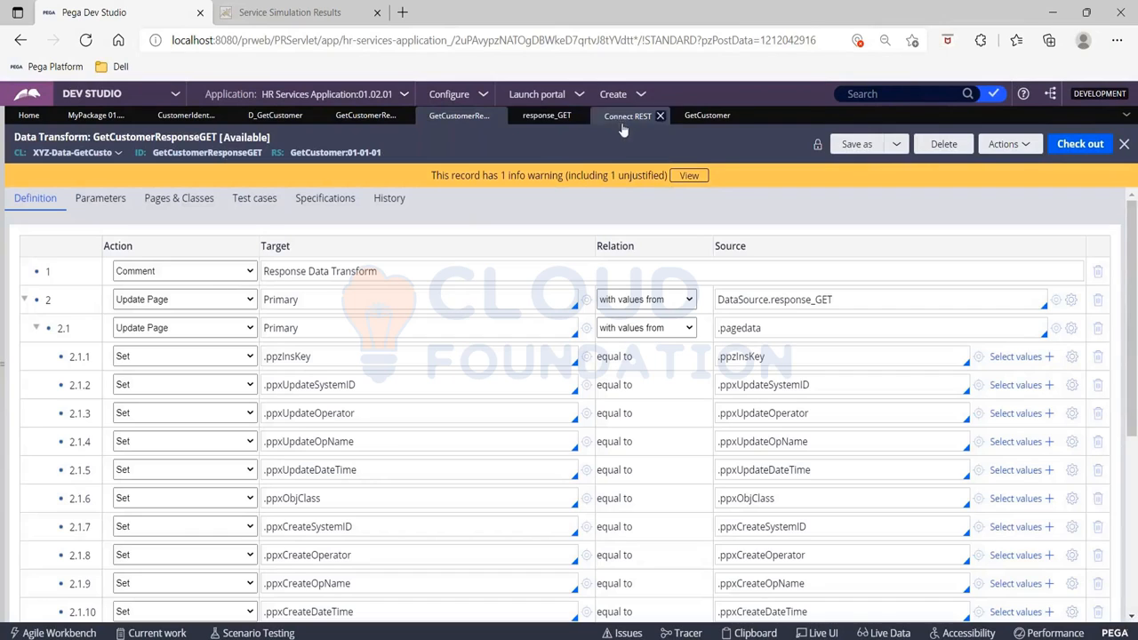
{"action": "left_click", "coordinate": [706, 116]}
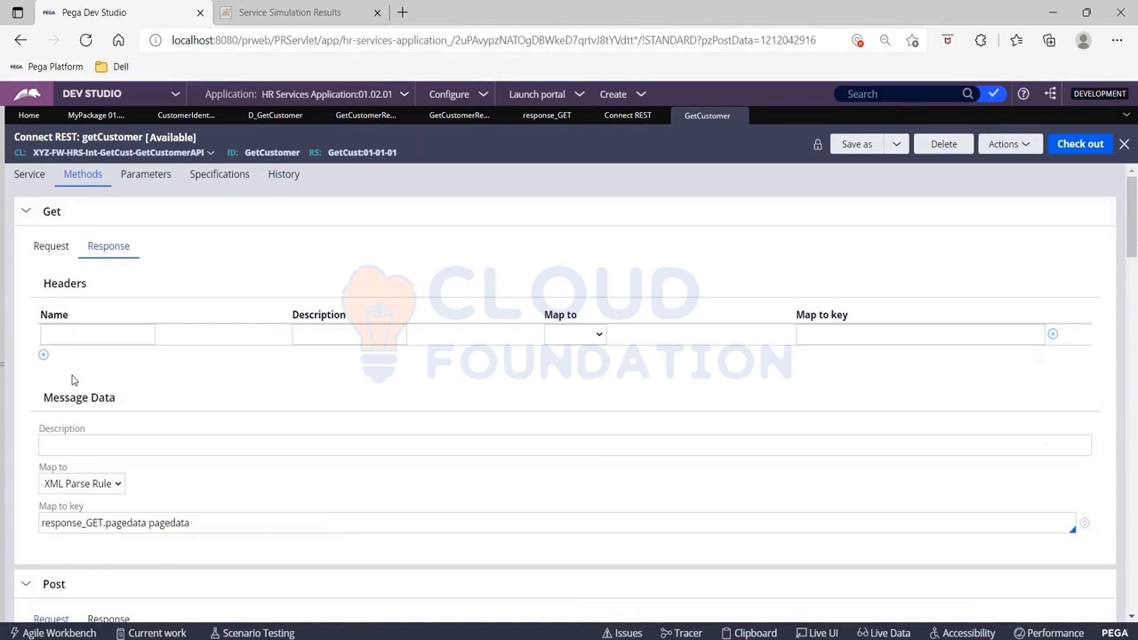
Step: Inspect the map-from key of the CustomerIdentifier query string parameter in the connector's Get request
{"action": "scroll", "coordinate": [72, 379], "scroll_direction": "down", "scroll_amount": 1}
{"action": "scroll", "coordinate": [39, 224], "scroll_direction": "up", "scroll_amount": 1}
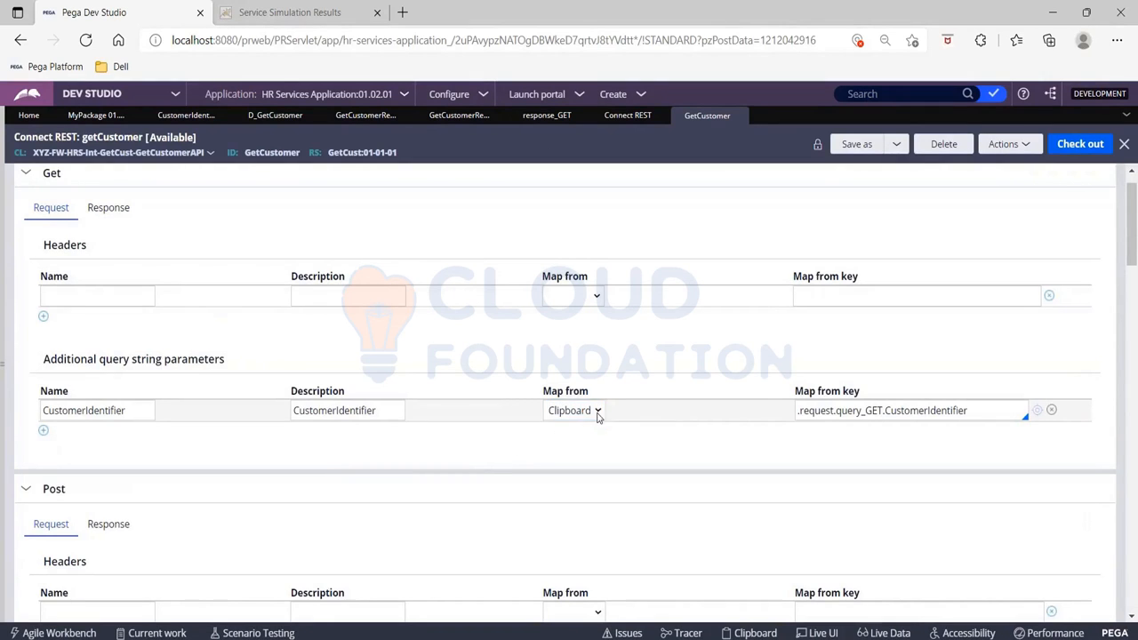
{"action": "left_click_drag", "start_coordinate": [985, 410], "coordinate": [760, 400]}
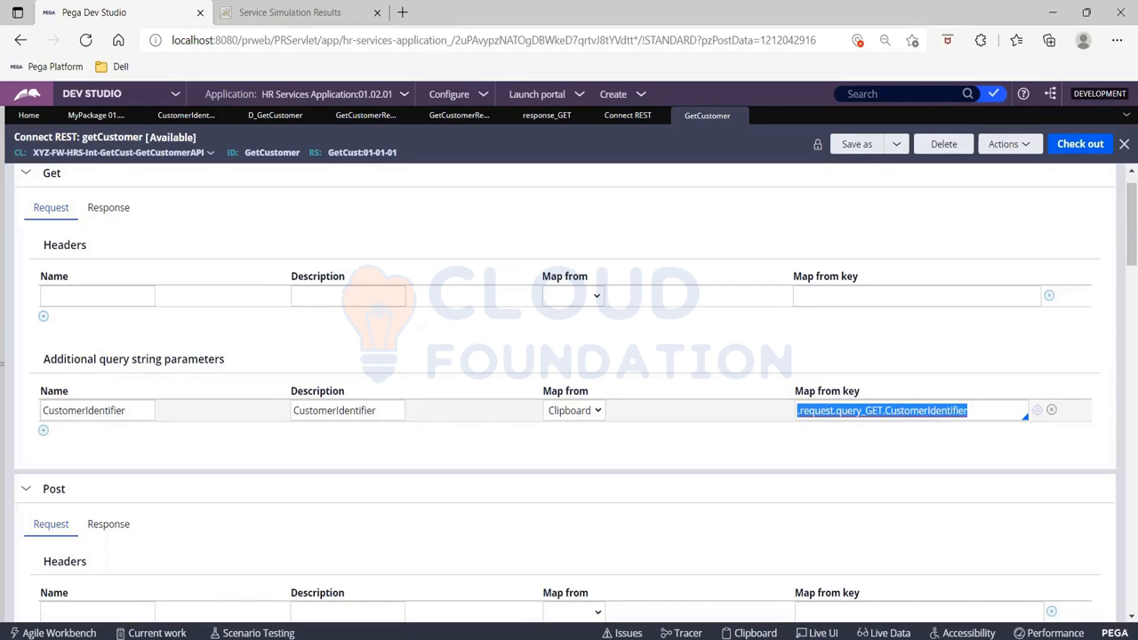
Step: Return to the getCustomer Service REST rule and inspect the CustomerIdentifier map-to key in its GET request for comparison
{"action": "left_click", "coordinate": [109, 117]}
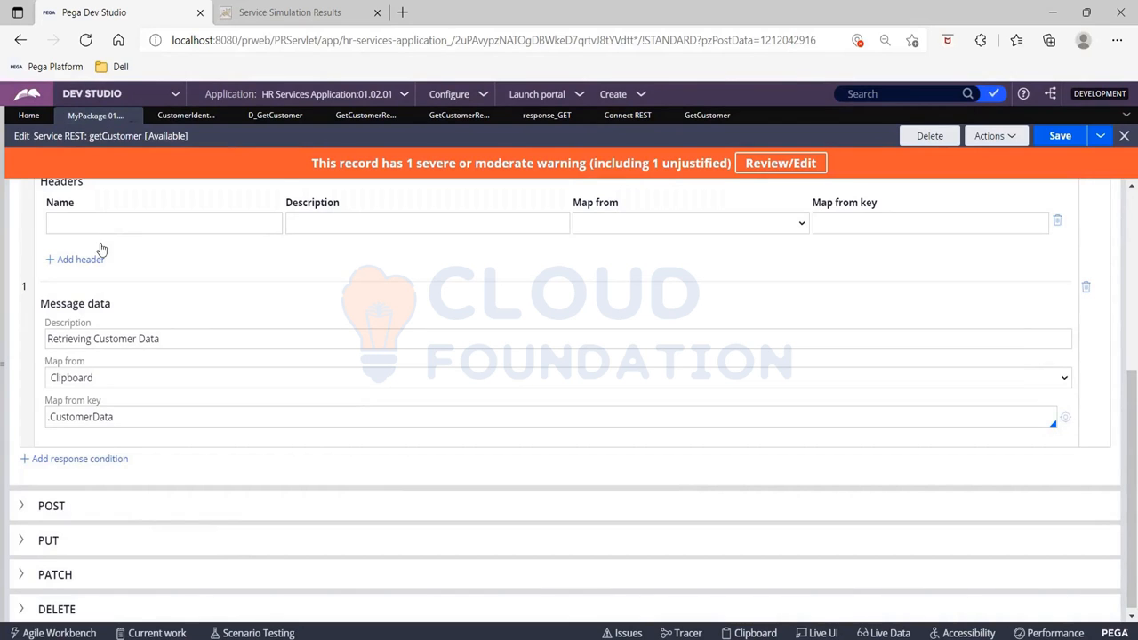
{"action": "scroll", "coordinate": [102, 267], "scroll_direction": "up", "scroll_amount": 1}
{"action": "scroll", "coordinate": [89, 267], "scroll_direction": "up", "scroll_amount": 4}
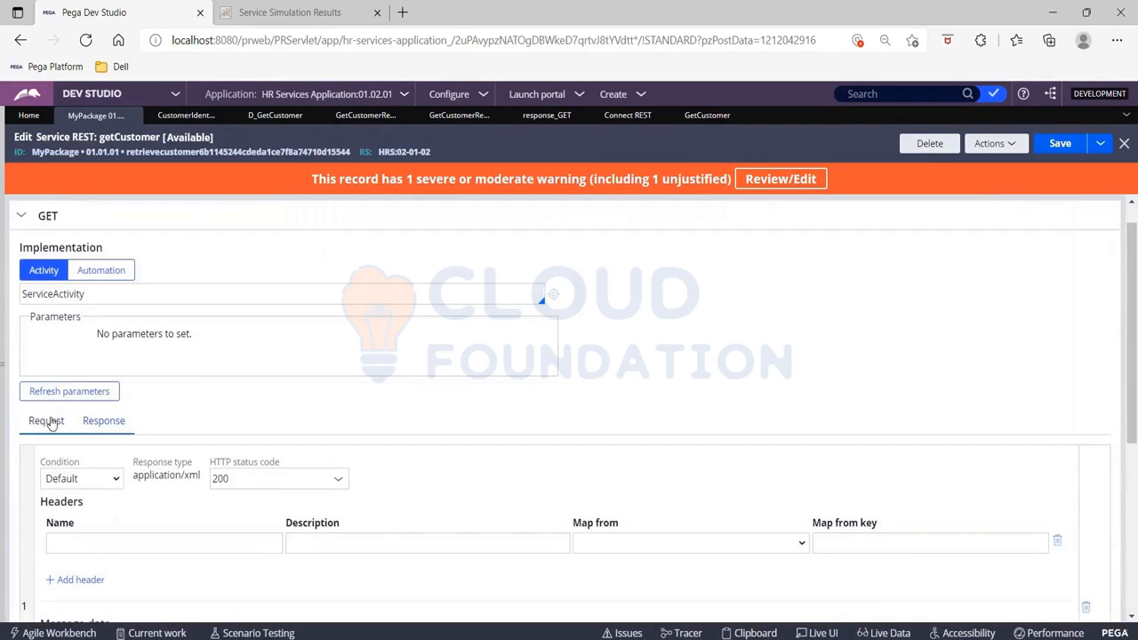
{"action": "left_click", "coordinate": [49, 421]}
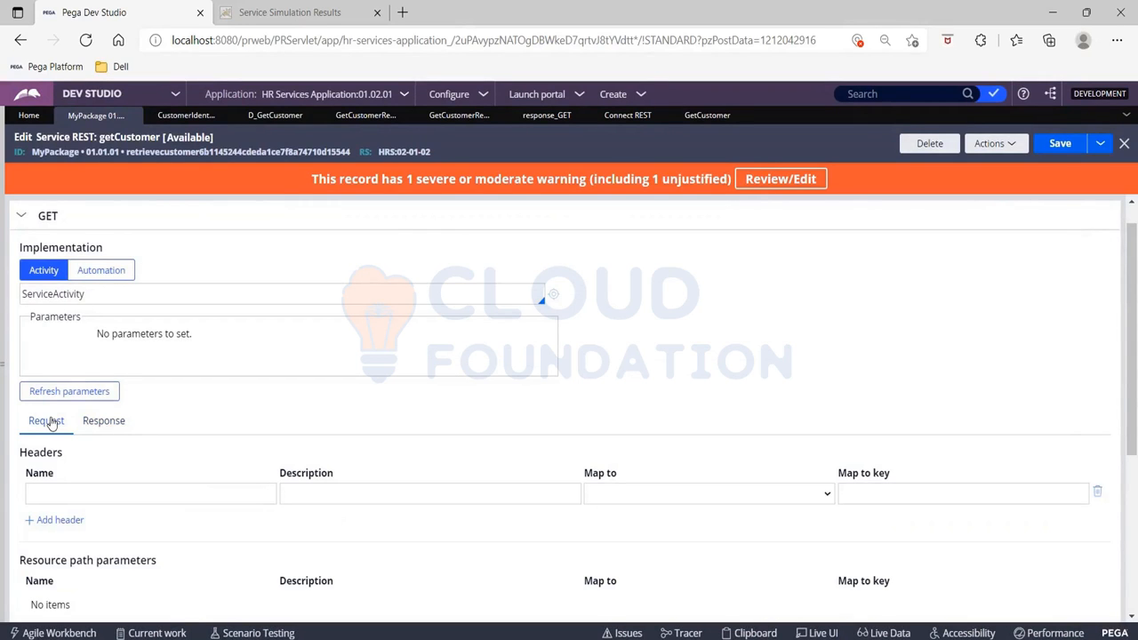
{"action": "scroll", "coordinate": [287, 422], "scroll_direction": "down", "scroll_amount": 1}
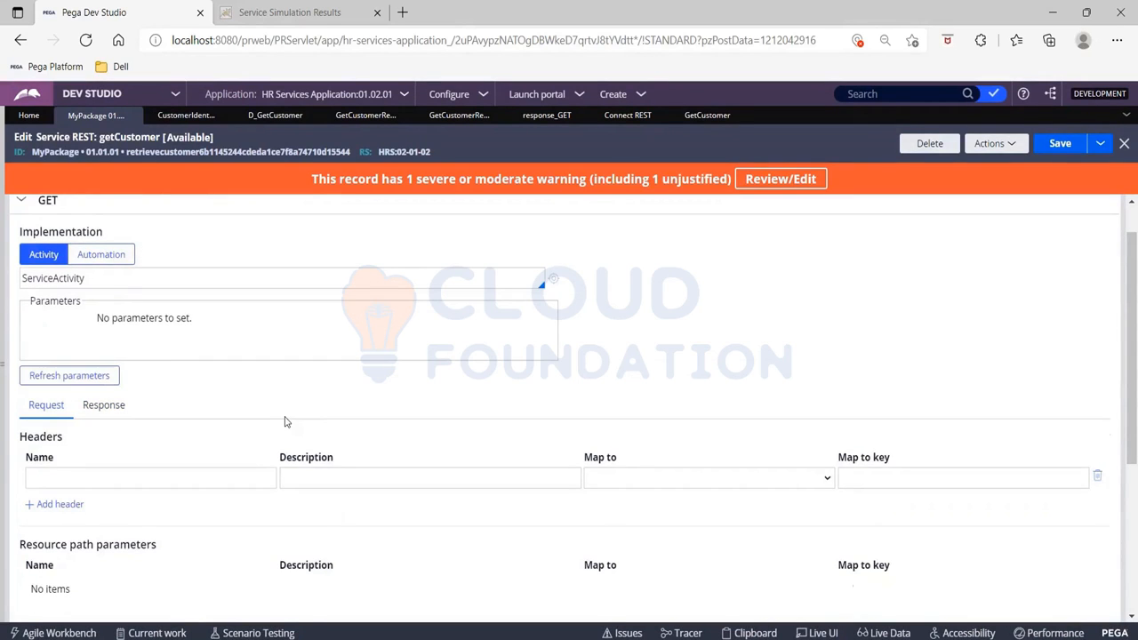
{"action": "scroll", "coordinate": [285, 422], "scroll_direction": "down", "scroll_amount": 5}
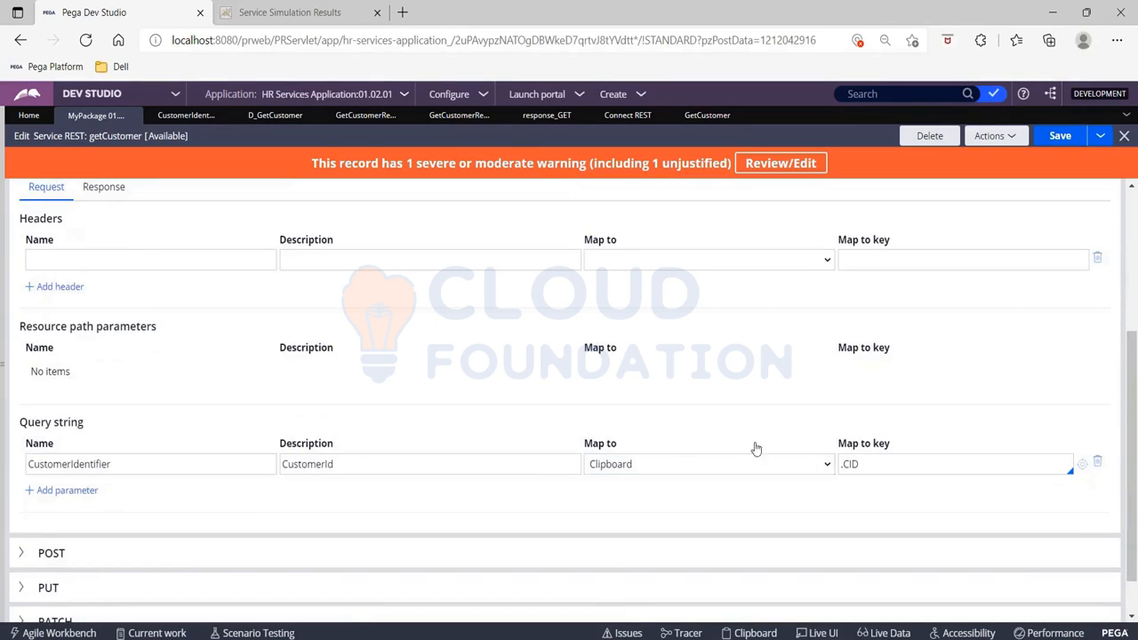
{"action": "left_click_drag", "start_coordinate": [864, 462], "coordinate": [842, 458]}
Step: Compare the Service REST GET response's message data mapping with the map-to key in the connector's Get response
{"action": "left_click", "coordinate": [105, 190]}
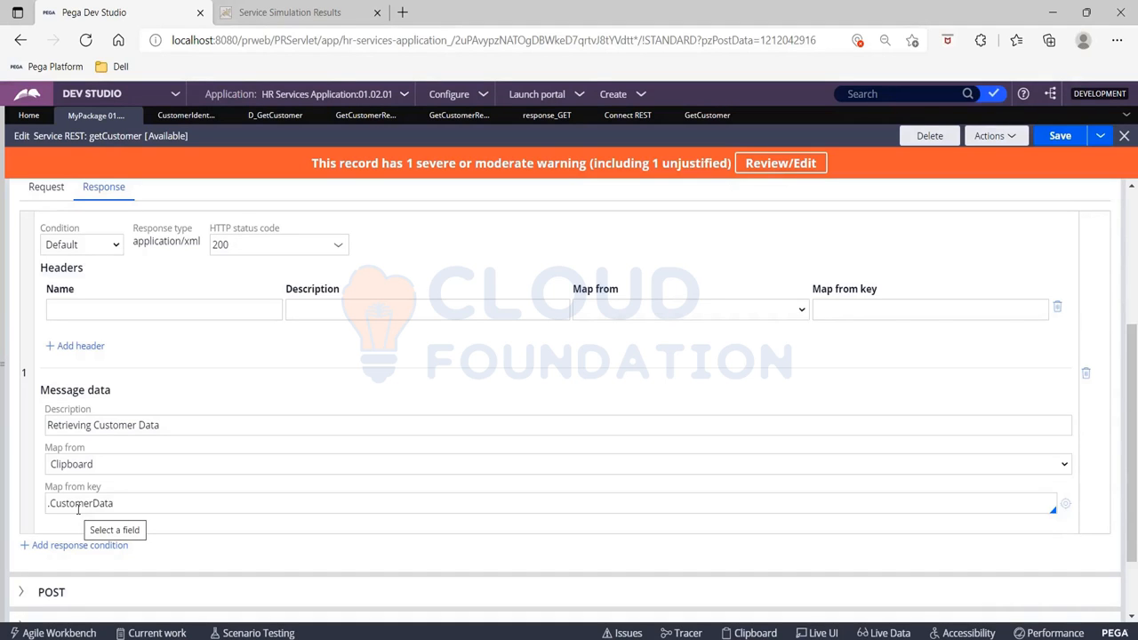
{"action": "left_click", "coordinate": [702, 117]}
{"action": "left_click", "coordinate": [119, 222]}
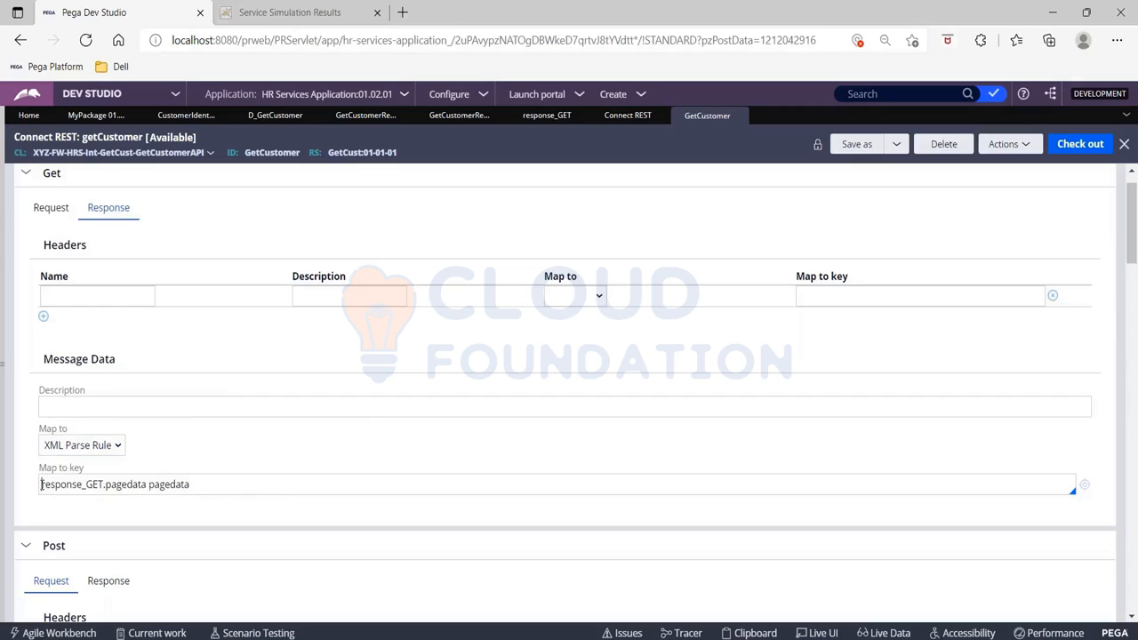
{"action": "left_click_drag", "start_coordinate": [41, 484], "coordinate": [227, 491]}
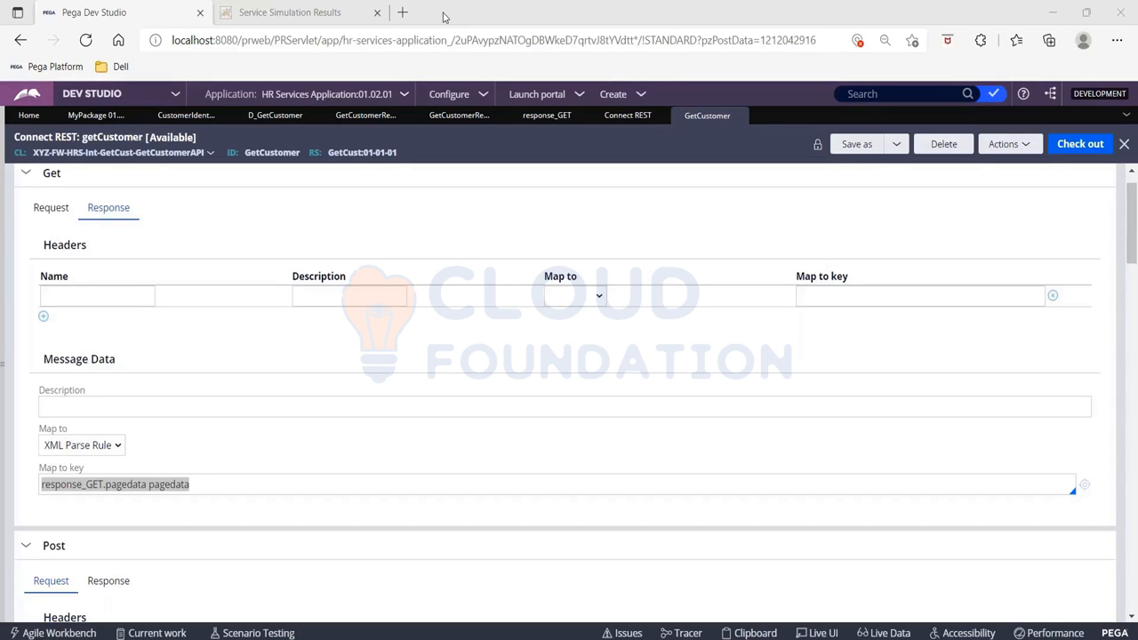
Step: Switch to Notepad and write "Connect - Req" and "Service - Req" on separate lines as the start of the call sequence
{"action": "type", "text": "Con"}
{"action": "type", "text": "nect"}
{"action": "type", "text": " - Re"}
{"action": "type", "text": "q"}
{"action": "key", "text": "BackSpace"}
{"action": "type", "text": "q"}
{"action": "key", "text": "Return"}
{"action": "type", "text": "Servid"}
{"action": "key", "text": "BackSpace"}
{"action": "type", "text": "e"}
{"action": "key", "text": "BackSpace"}
{"action": "type", "text": "ce - "}
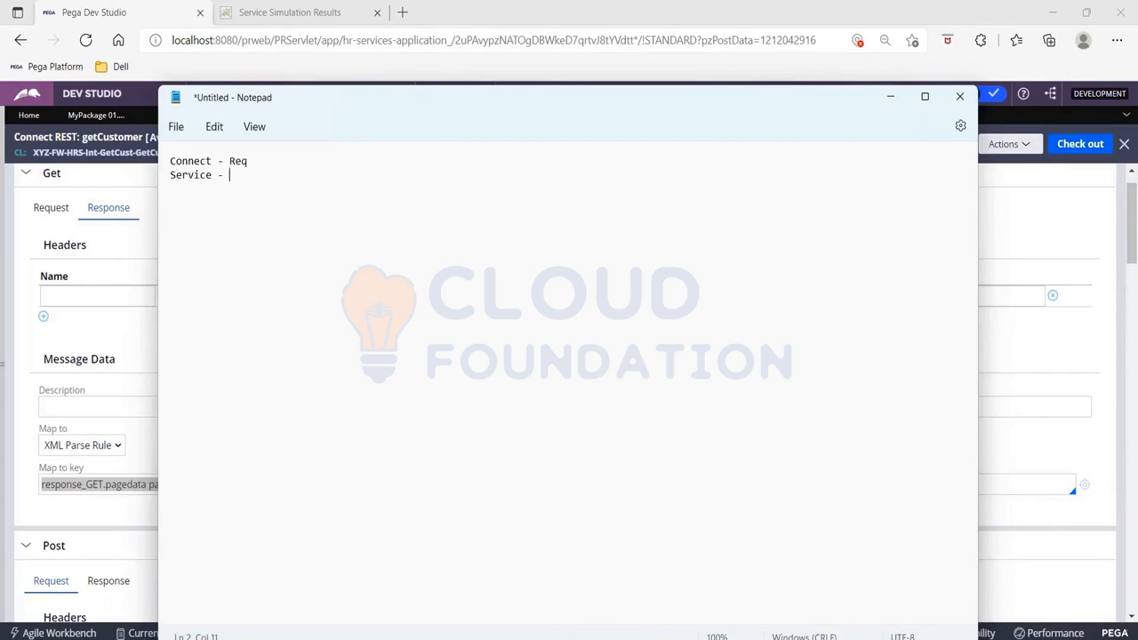
{"action": "type", "text": "Req"}
{"action": "key", "text": "Return"}
Step: Complete the call sequence note with the lines "Service Activity", "Service Response" and "Connect Response"
{"action": "type", "text": "Service Activity"}
{"action": "key", "text": "Return"}
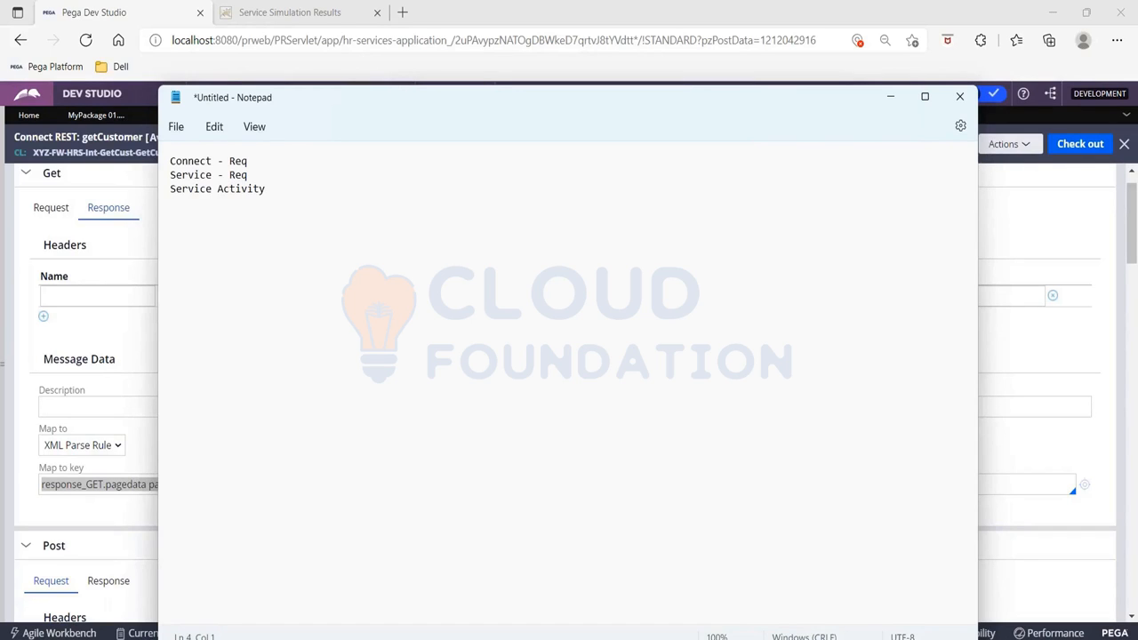
{"action": "type", "text": "Servce"}
{"action": "key", "text": "BackSpace"}
{"action": "key", "text": "BackSpace"}
{"action": "type", "text": "ice Response"}
{"action": "key", "text": "Return"}
{"action": "type", "text": "Connect  Respon"}
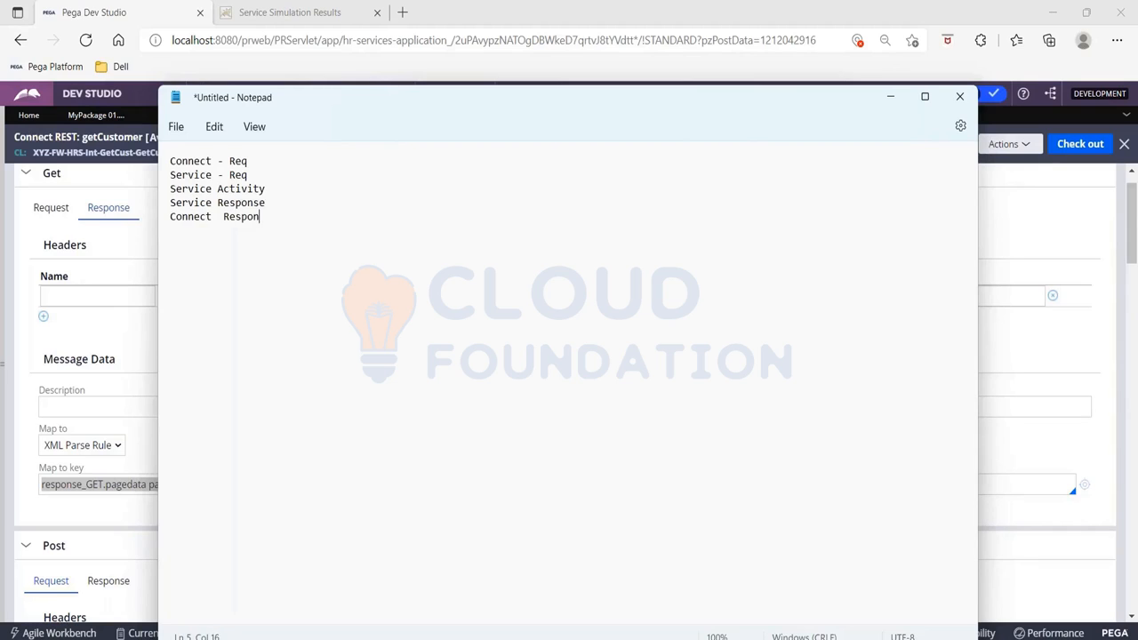
{"action": "type", "text": "se"}
Step: Return to Pega Dev Studio and restore the collapsed explorer, showing the application's classes
{"action": "left_click", "coordinate": [890, 96]}
{"action": "scroll", "coordinate": [156, 239], "scroll_direction": "up", "scroll_amount": 1}
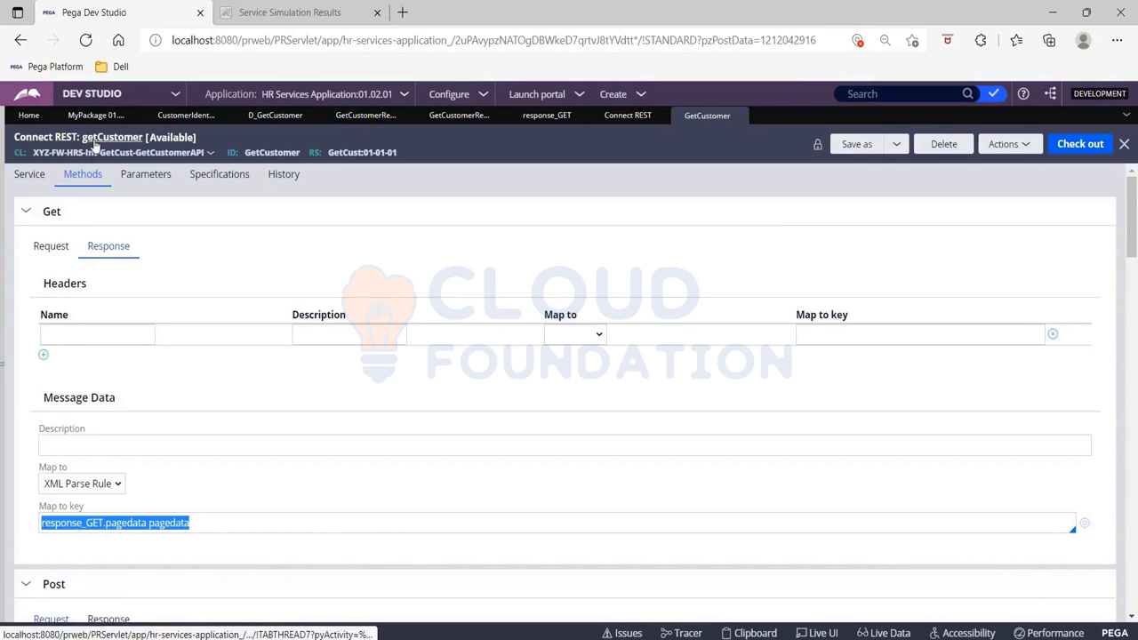
{"action": "left_click_drag", "start_coordinate": [3, 363], "coordinate": [167, 363]}
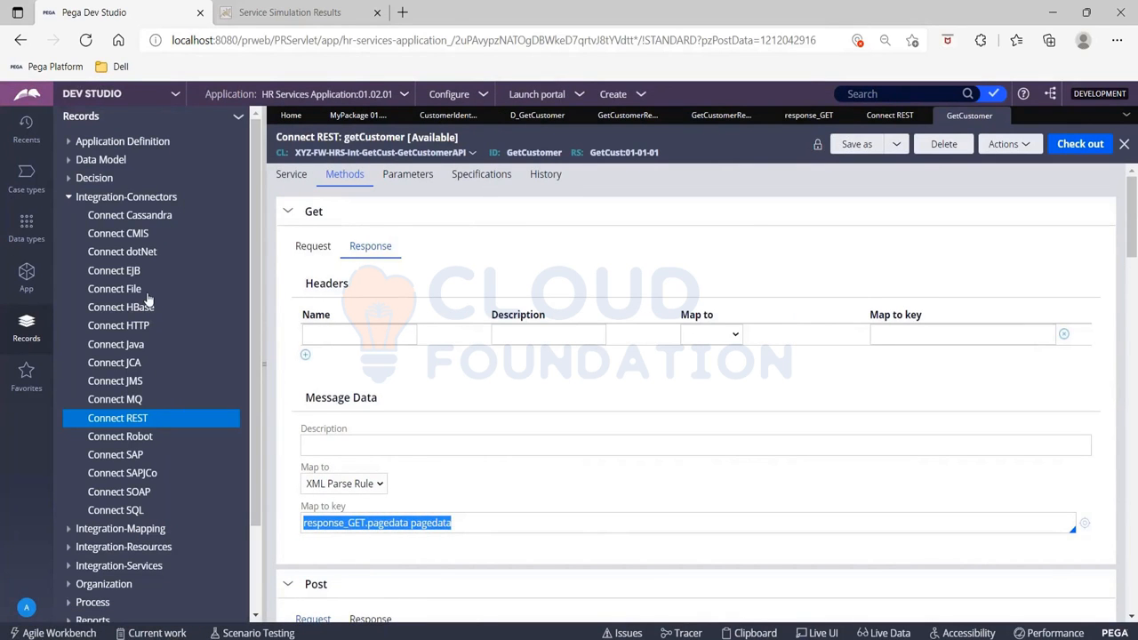
{"action": "left_click", "coordinate": [25, 276]}
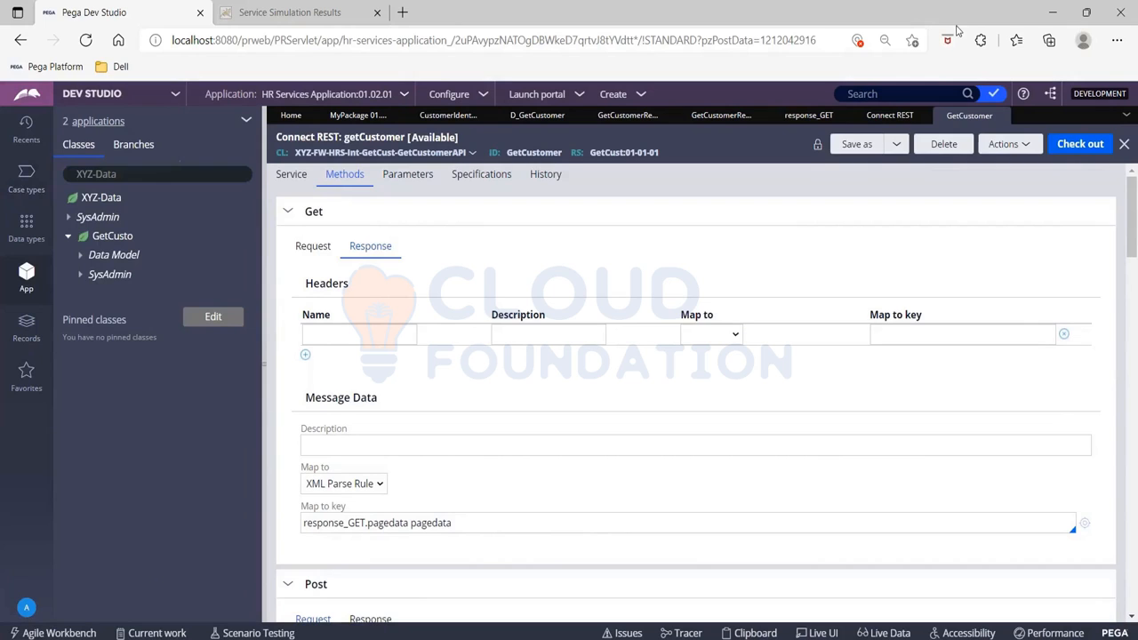
Step: Search the rules for "myAct" and open the MyAct activity
{"action": "left_click", "coordinate": [896, 92]}
{"action": "type", "text": "m"}
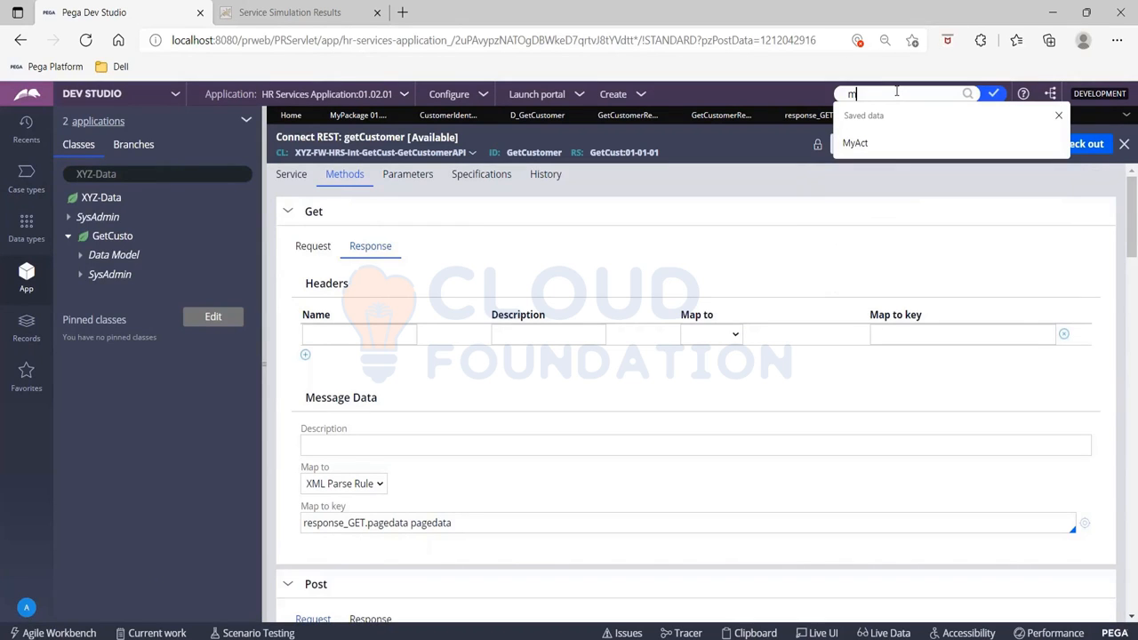
{"action": "type", "text": "yAct"}
{"action": "left_click", "coordinate": [968, 94]}
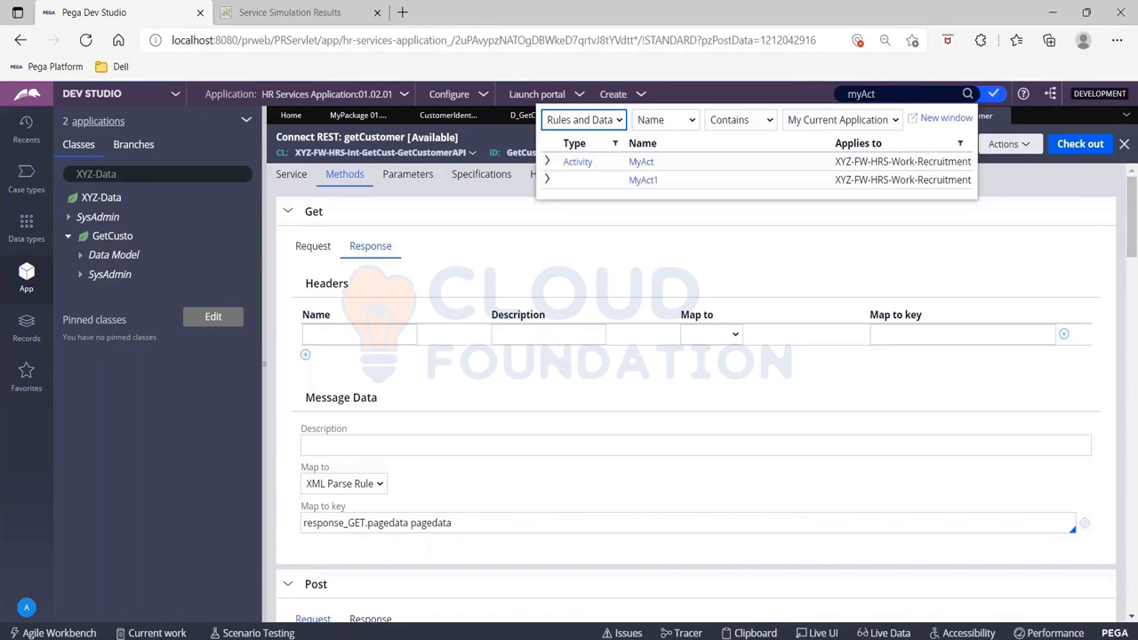
{"action": "left_click", "coordinate": [637, 161]}
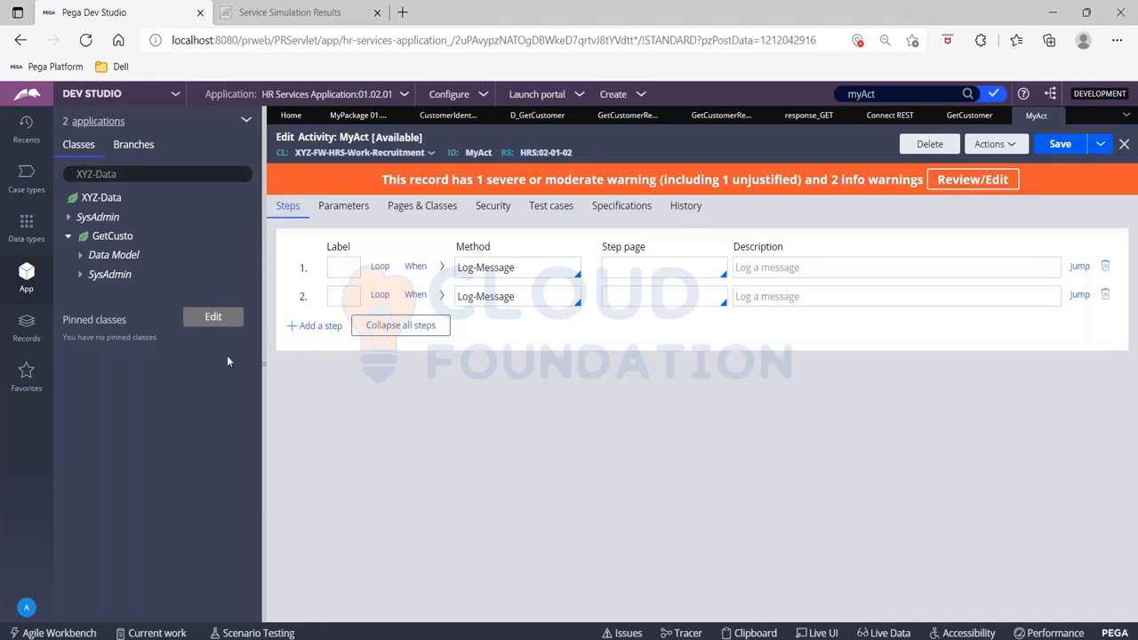
Step: Add a third step to the MyAct activity with the Connect-REST method
{"action": "left_click", "coordinate": [317, 325]}
{"action": "left_click", "coordinate": [475, 328]}
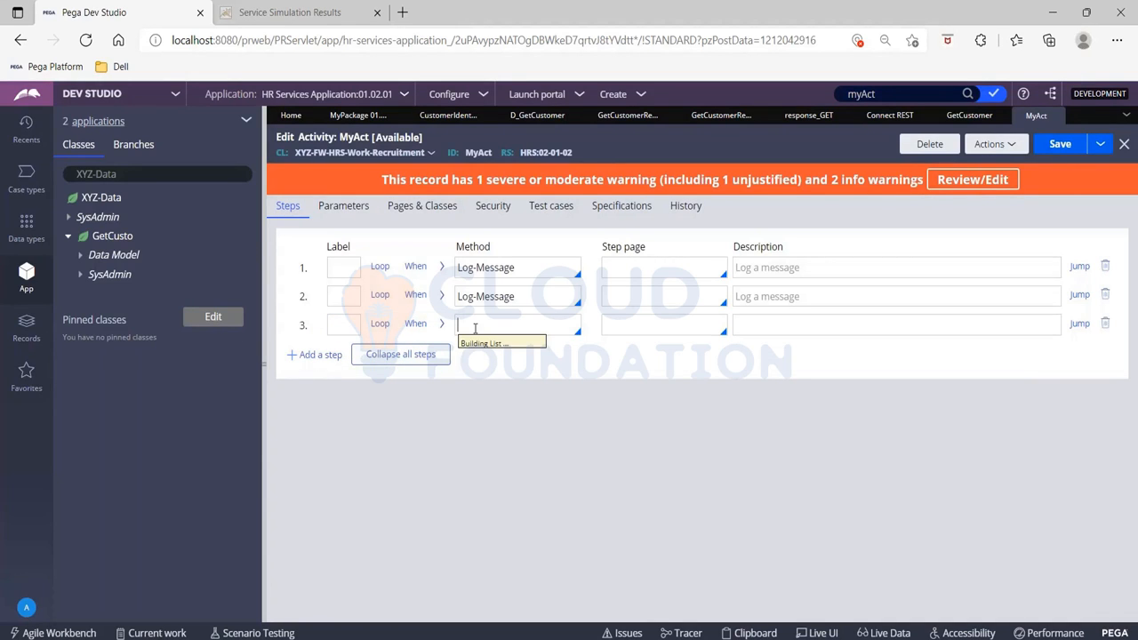
{"action": "type", "text": "conne"}
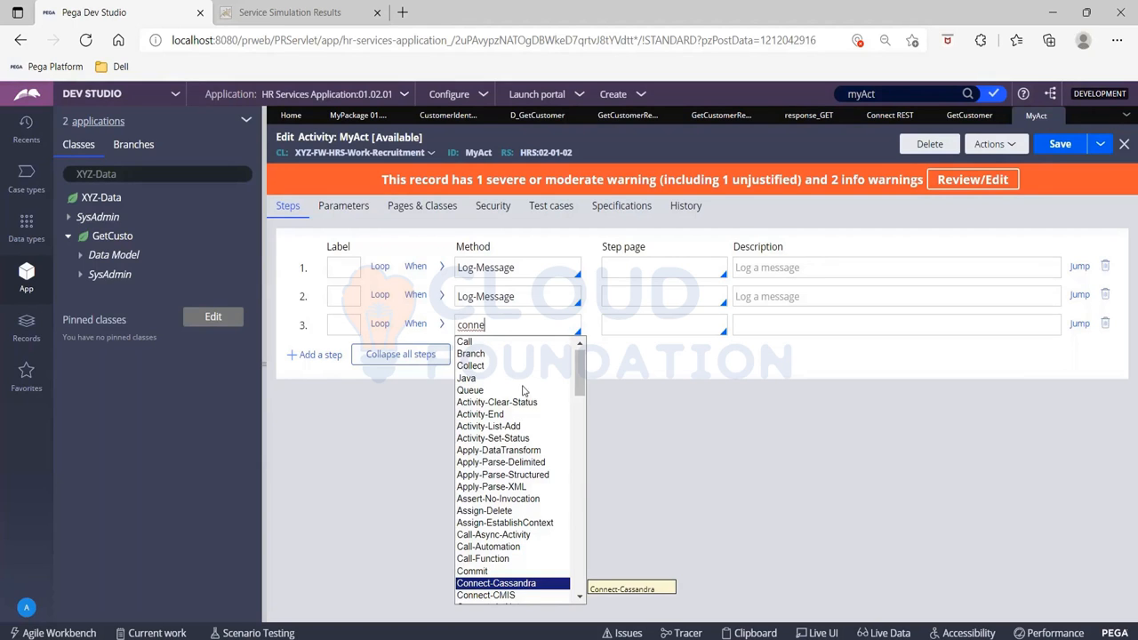
{"action": "left_click_drag", "start_coordinate": [583, 380], "coordinate": [590, 413]}
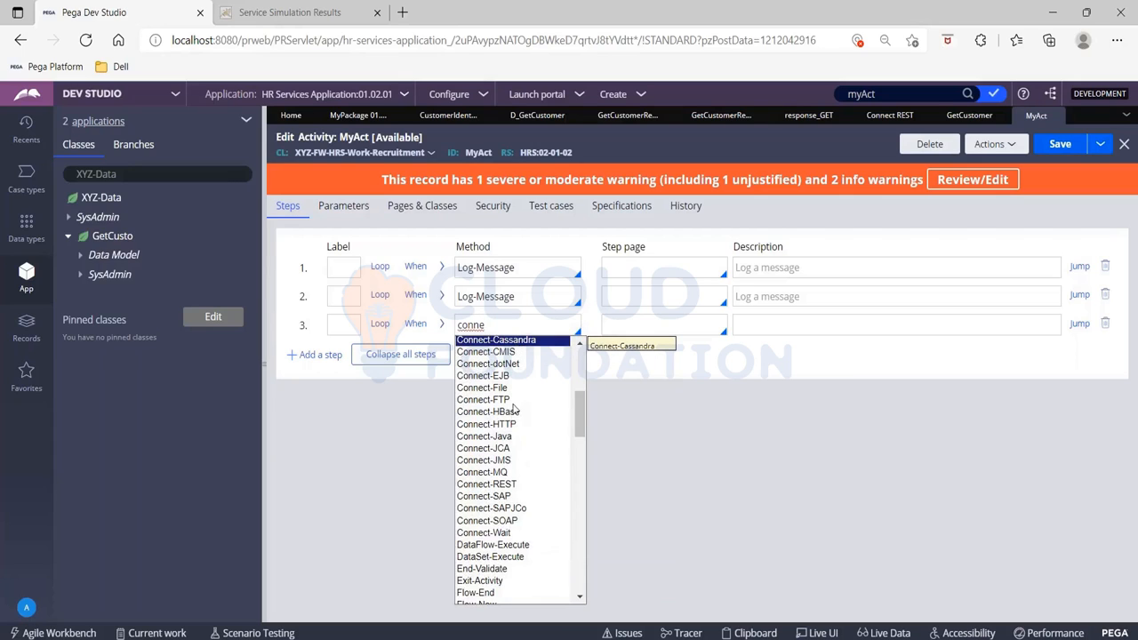
{"action": "left_click", "coordinate": [486, 484]}
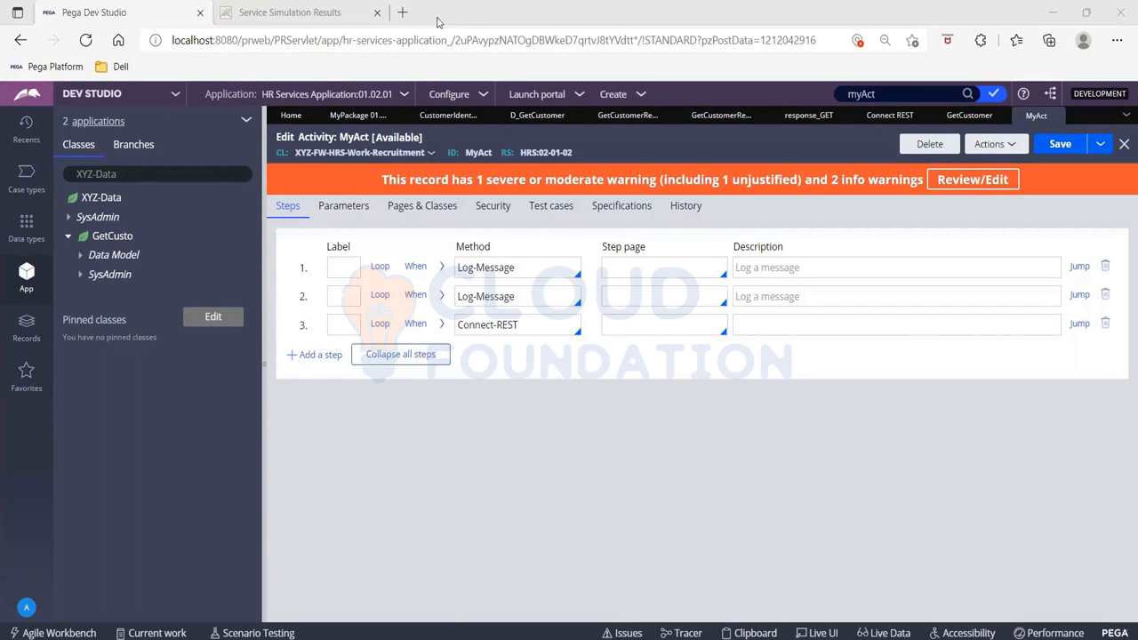
Step: Expand the Connect-REST step's method parameters and review the available MethodName and ExecutionMode options
{"action": "left_click", "coordinate": [441, 323]}
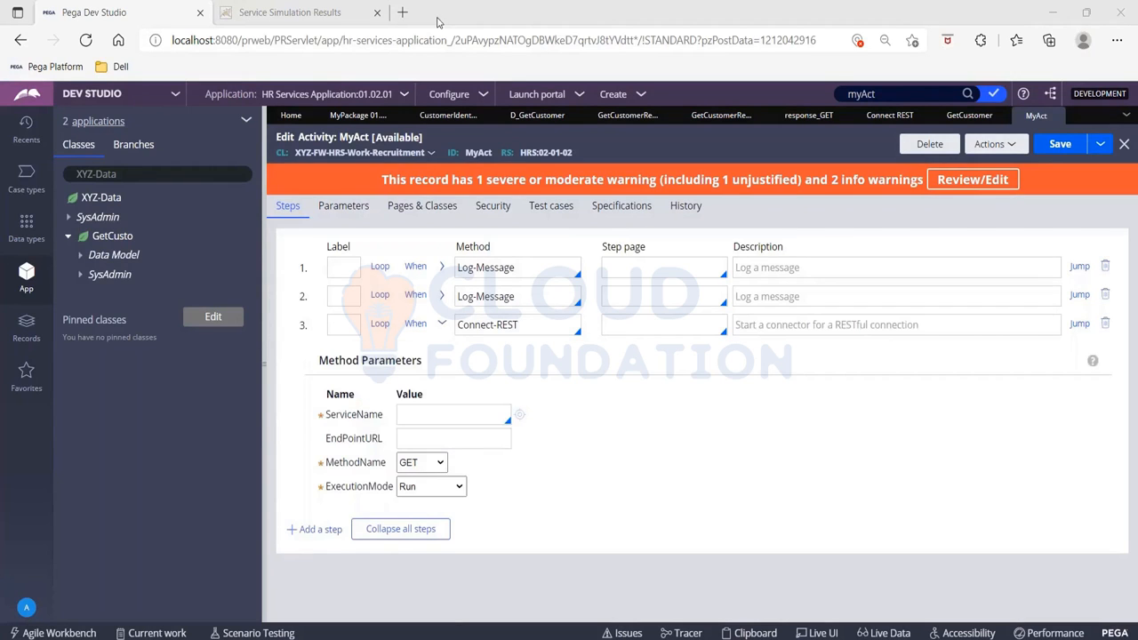
{"action": "left_click", "coordinate": [422, 417]}
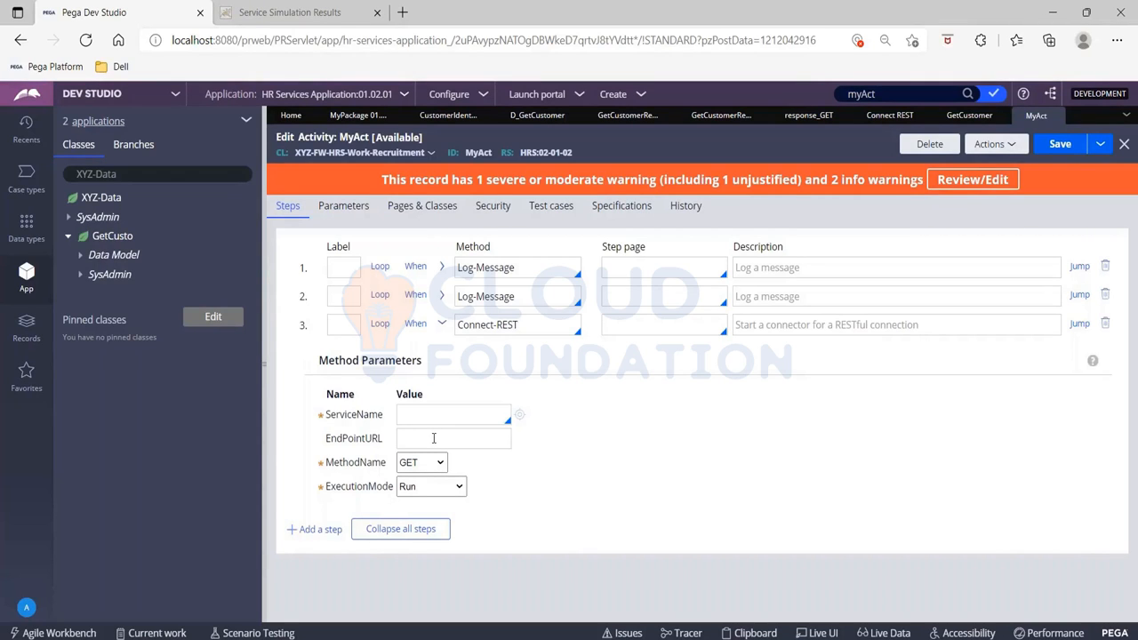
{"action": "left_click", "coordinate": [427, 468]}
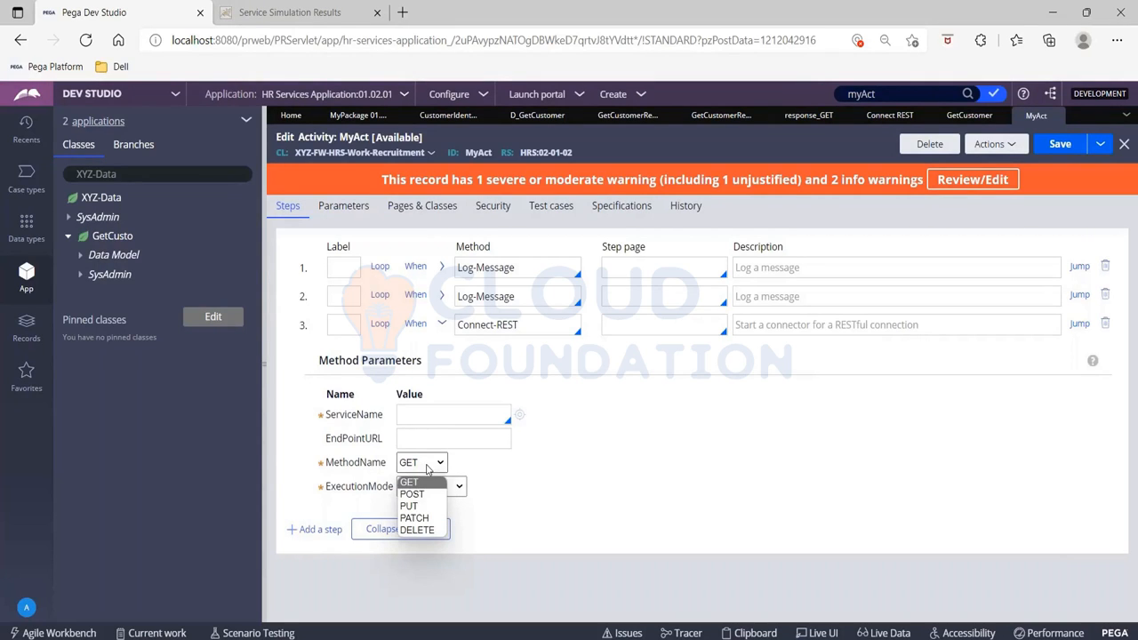
{"action": "left_click", "coordinate": [427, 480]}
{"action": "left_click", "coordinate": [427, 486]}
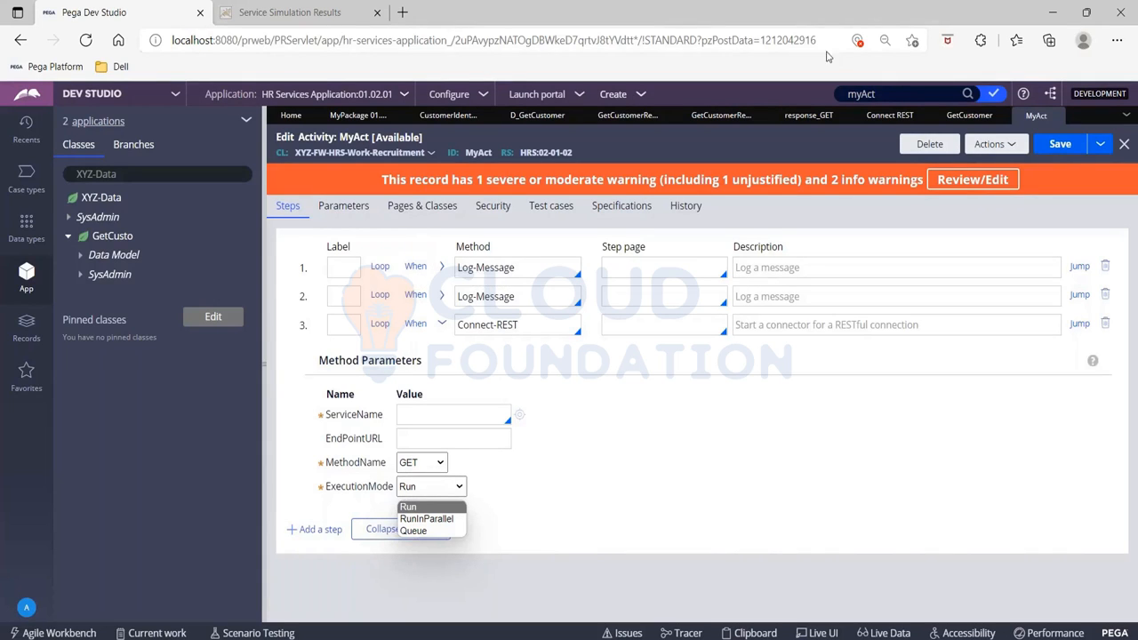
Step: Search the rules for "d_" to look through the data pages
{"action": "left_click", "coordinate": [899, 93]}
{"action": "type", "text": "myAct"}
{"action": "key", "text": "BackSpace"}
{"action": "key", "text": "BackSpace"}
{"action": "key", "text": "BackSpace"}
{"action": "key", "text": "BackSpace"}
{"action": "key", "text": "BackSpace"}
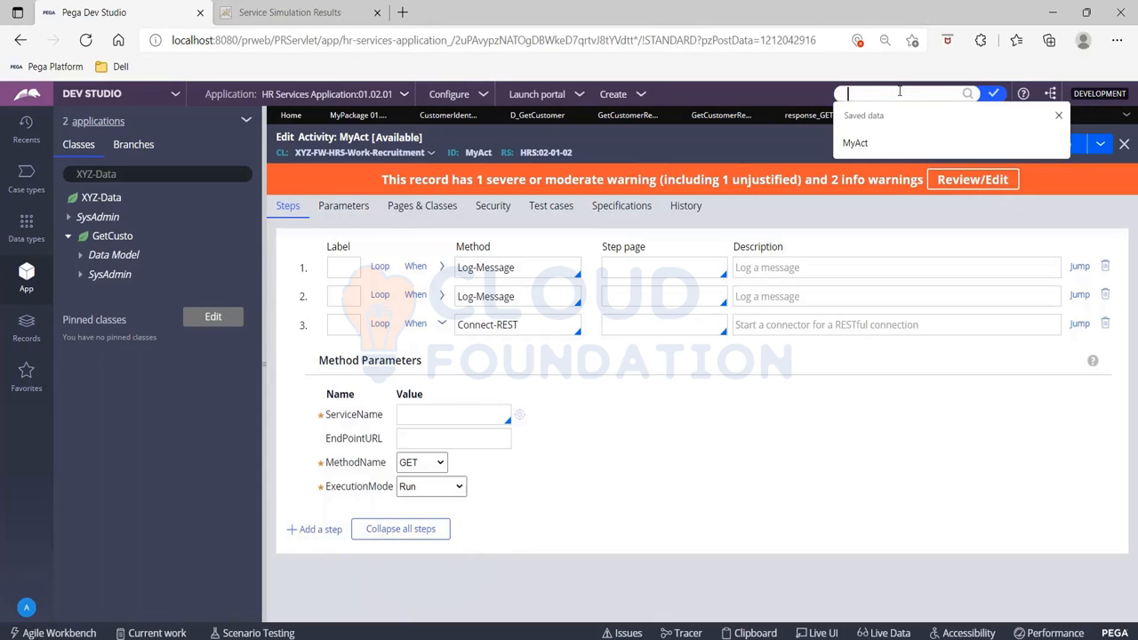
{"action": "type", "text": "d"}
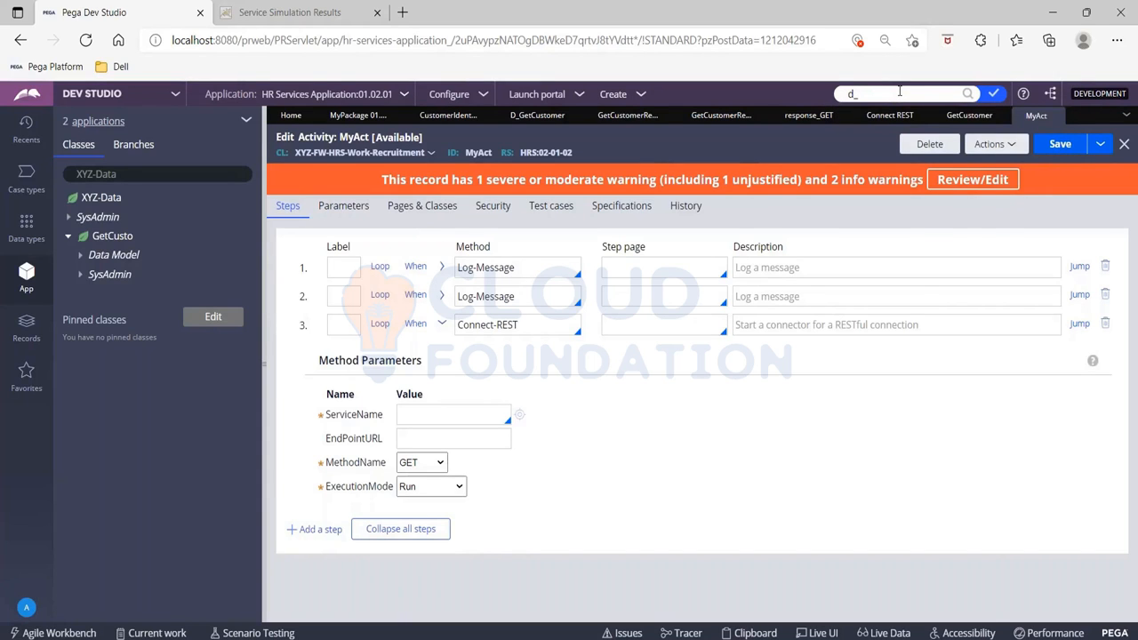
{"action": "type", "text": "_"}
{"action": "key", "text": "Return"}
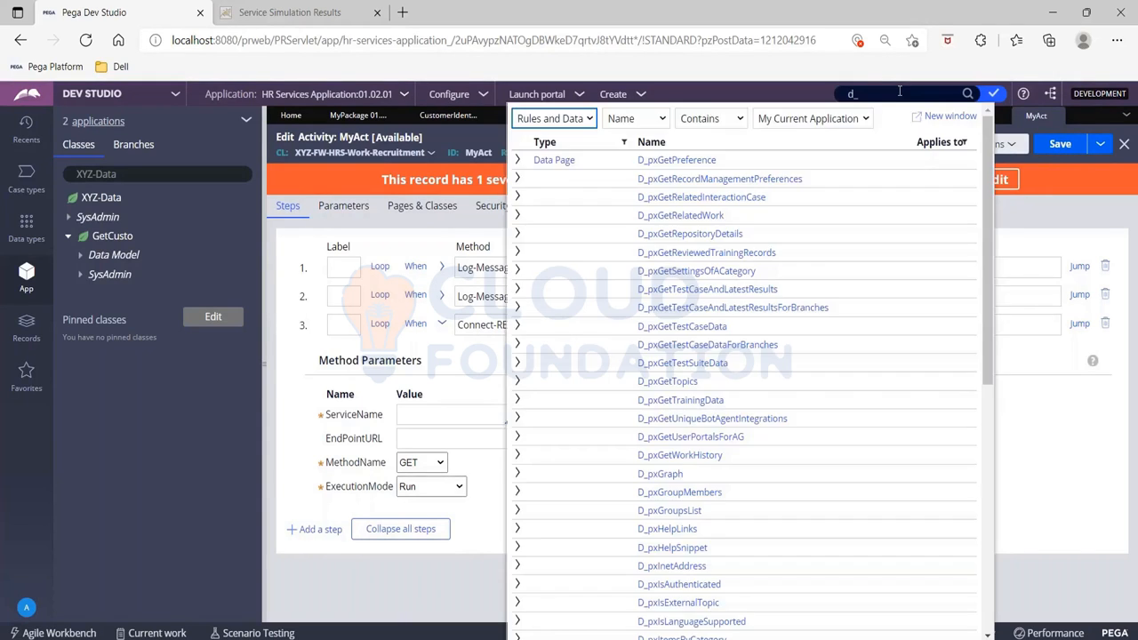
Step: Open the Customer data type and close the open D_GetCustomer record and the two records beside it
{"action": "left_click", "coordinate": [27, 227]}
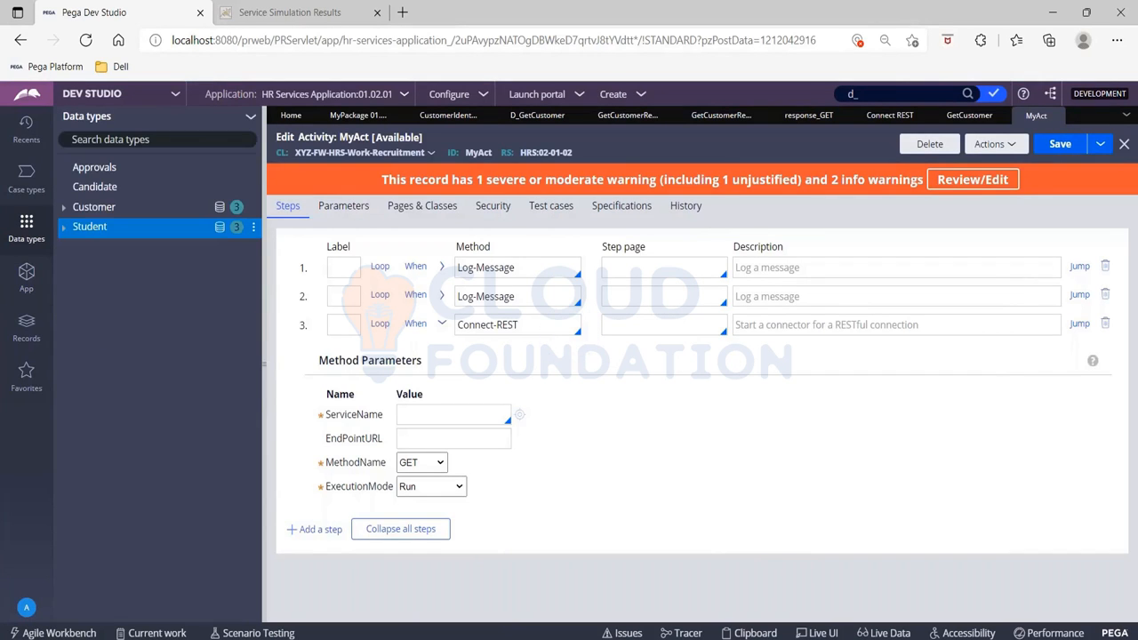
{"action": "left_click", "coordinate": [105, 214]}
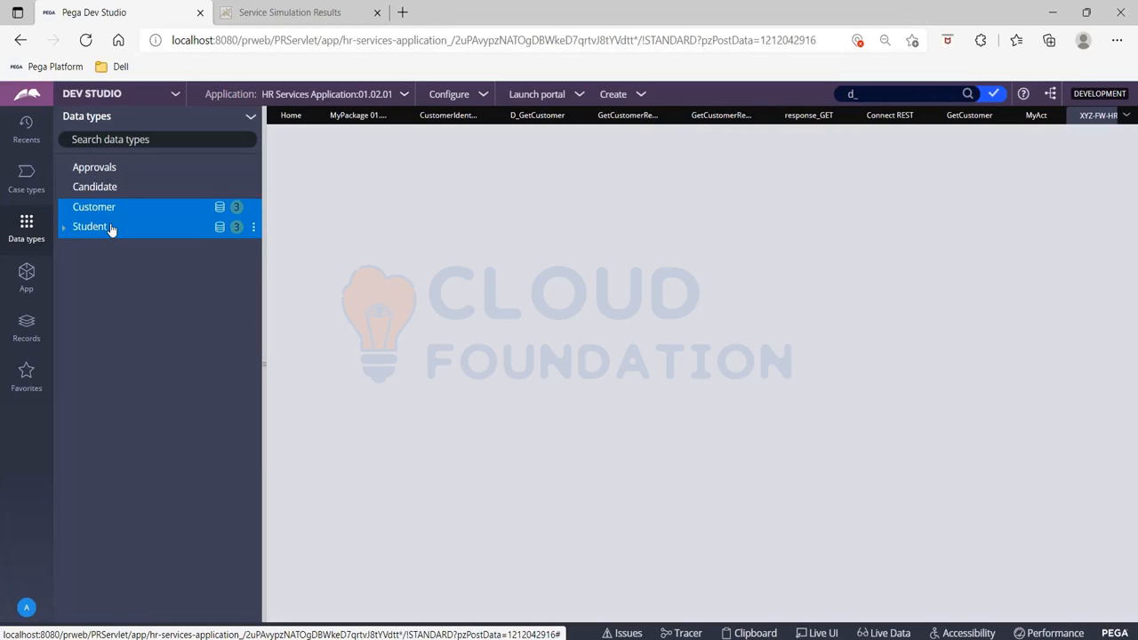
{"action": "left_click", "coordinate": [575, 116]}
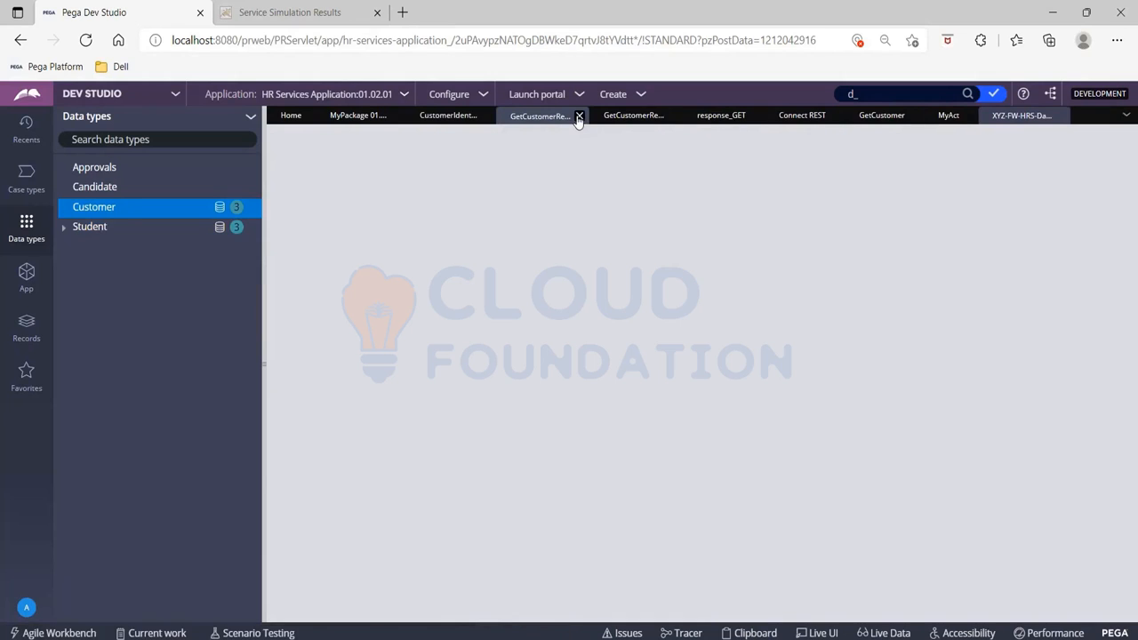
{"action": "left_click", "coordinate": [577, 117]}
{"action": "left_click", "coordinate": [577, 117]}
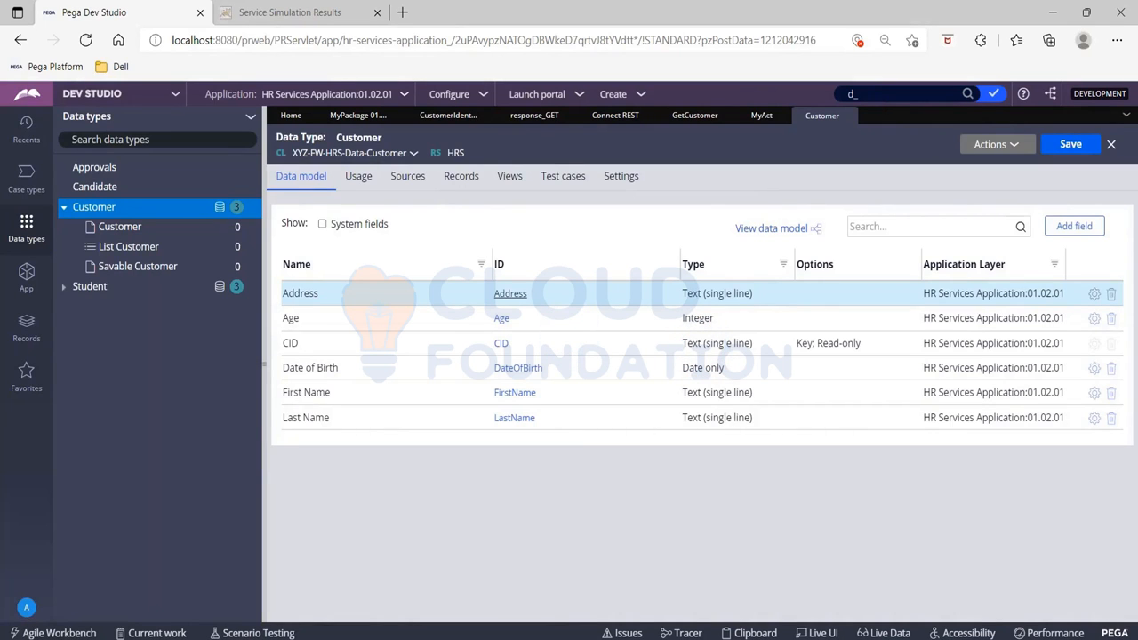
Step: Search the rules for "d_customer" and open the D_Customer data page
{"action": "type", "text": "c"}
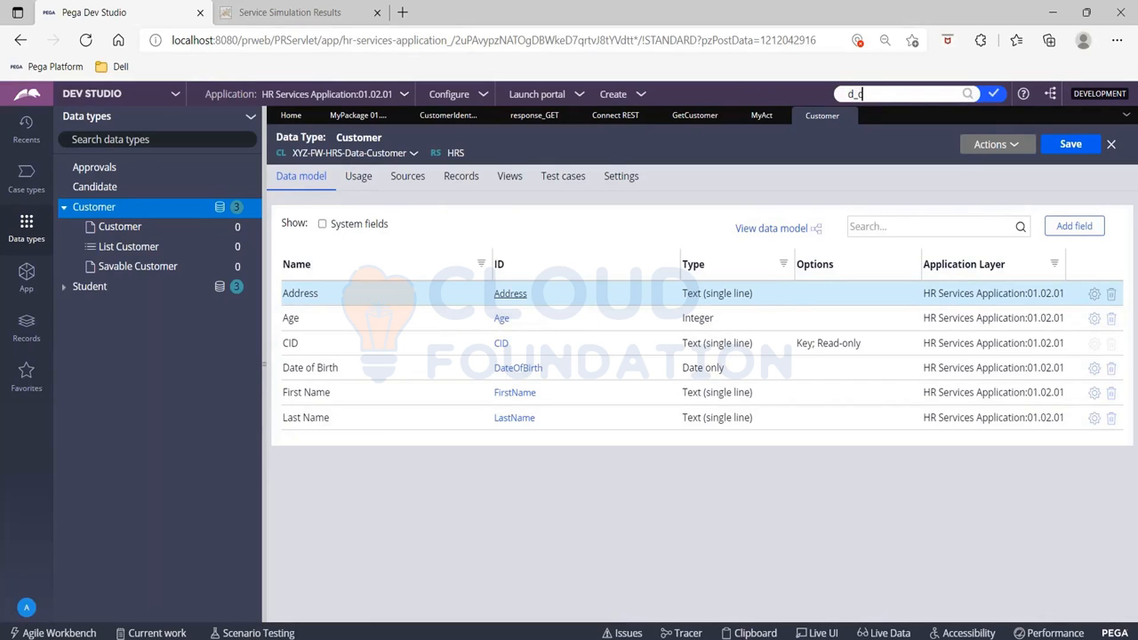
{"action": "type", "text": "ustomer"}
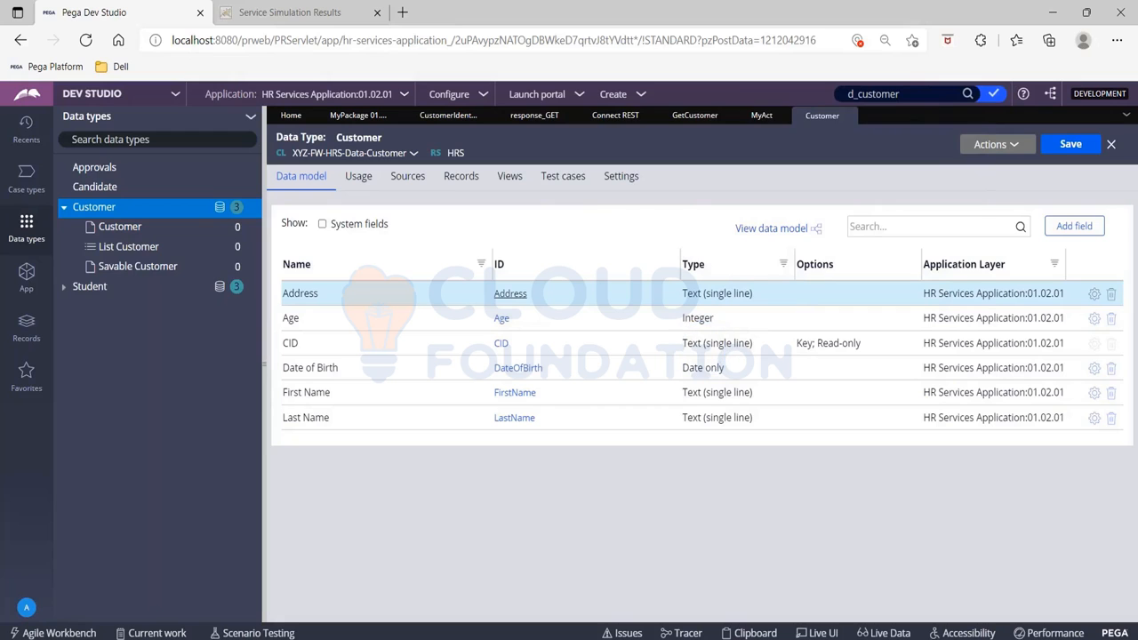
{"action": "left_click", "coordinate": [967, 94]}
{"action": "left_click", "coordinate": [655, 162]}
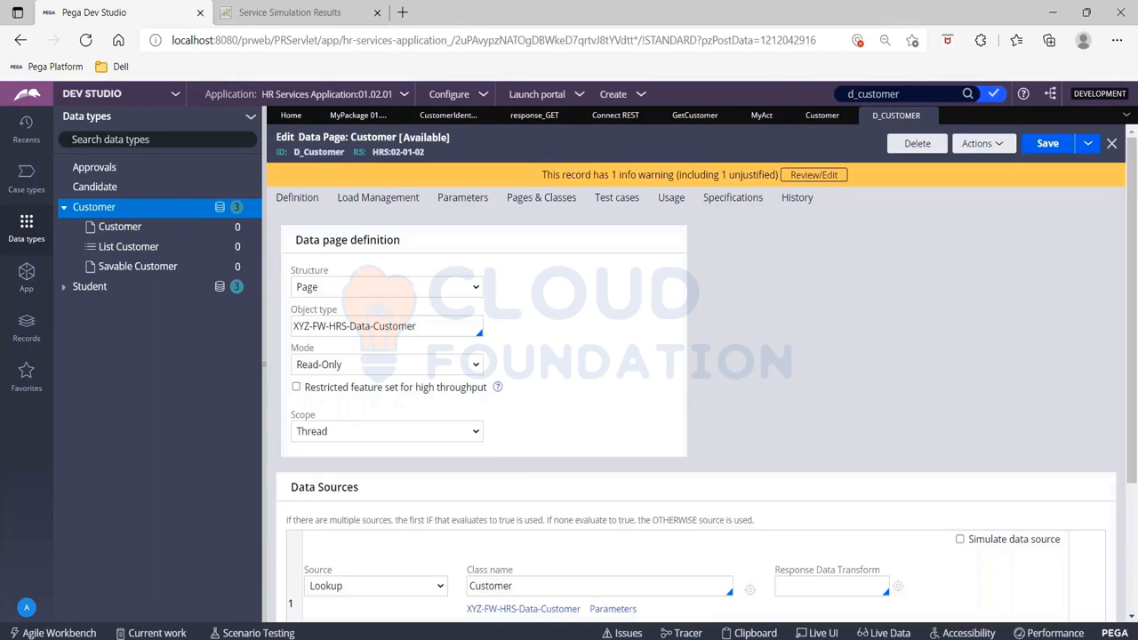
Step: Change the D_Customer data page's source to Connector with type REST
{"action": "scroll", "coordinate": [706, 404], "scroll_direction": "down", "scroll_amount": 3}
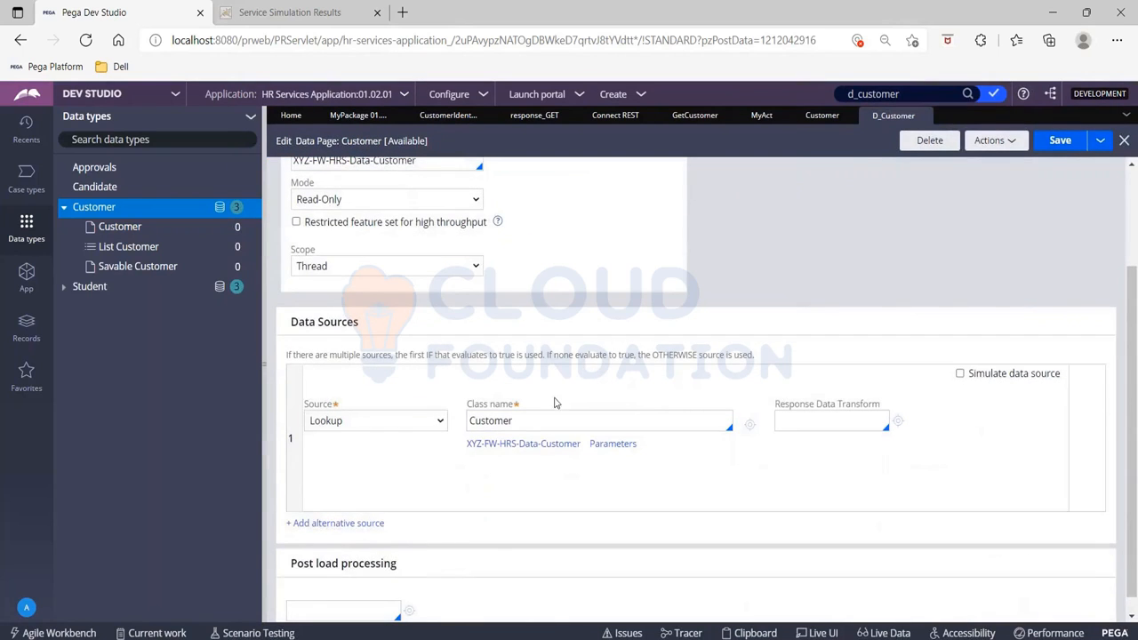
{"action": "left_click", "coordinate": [428, 422]}
{"action": "left_click", "coordinate": [388, 440]}
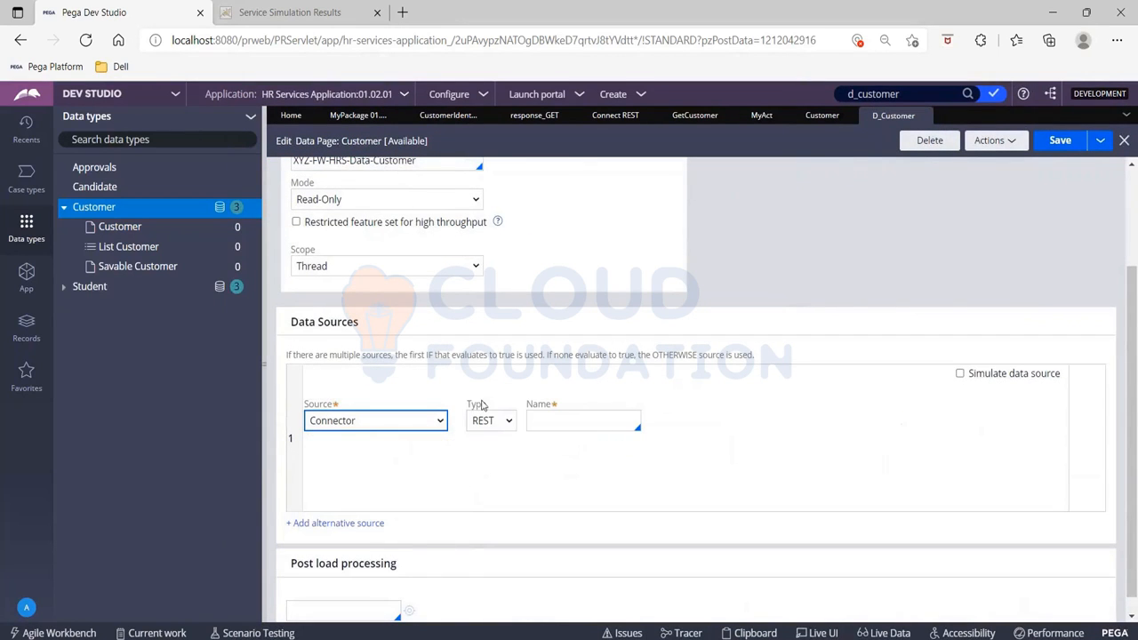
{"action": "left_click", "coordinate": [490, 421]}
Step: Set the connector name of the data page's source to GetCustomer from the HRS application
{"action": "left_click", "coordinate": [558, 420]}
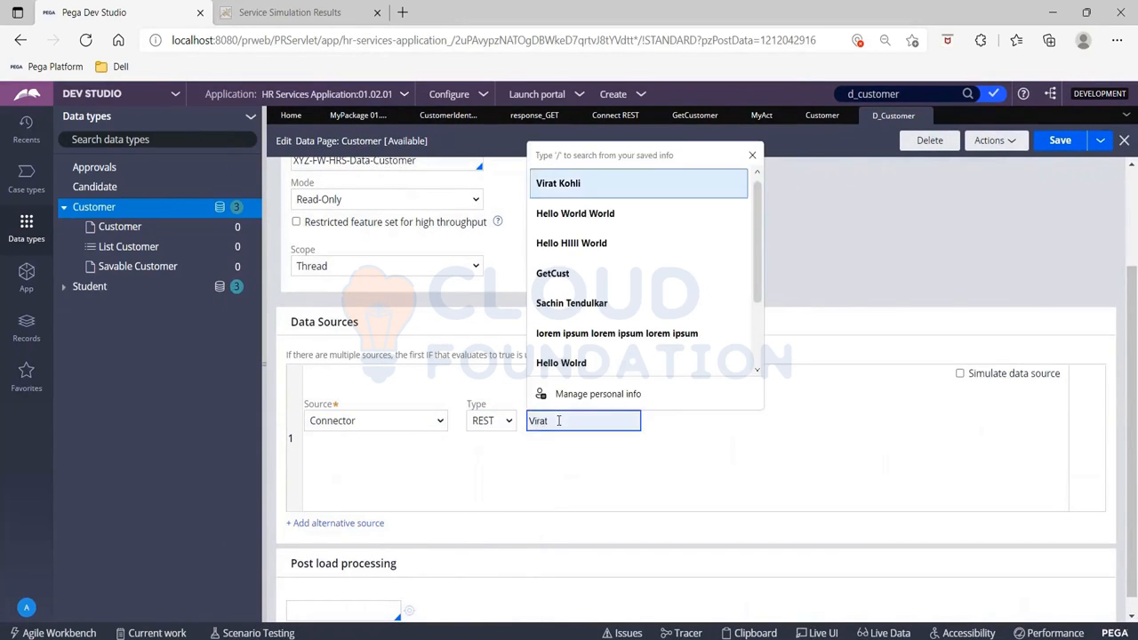
{"action": "left_click", "coordinate": [752, 156]}
{"action": "left_click", "coordinate": [569, 417]}
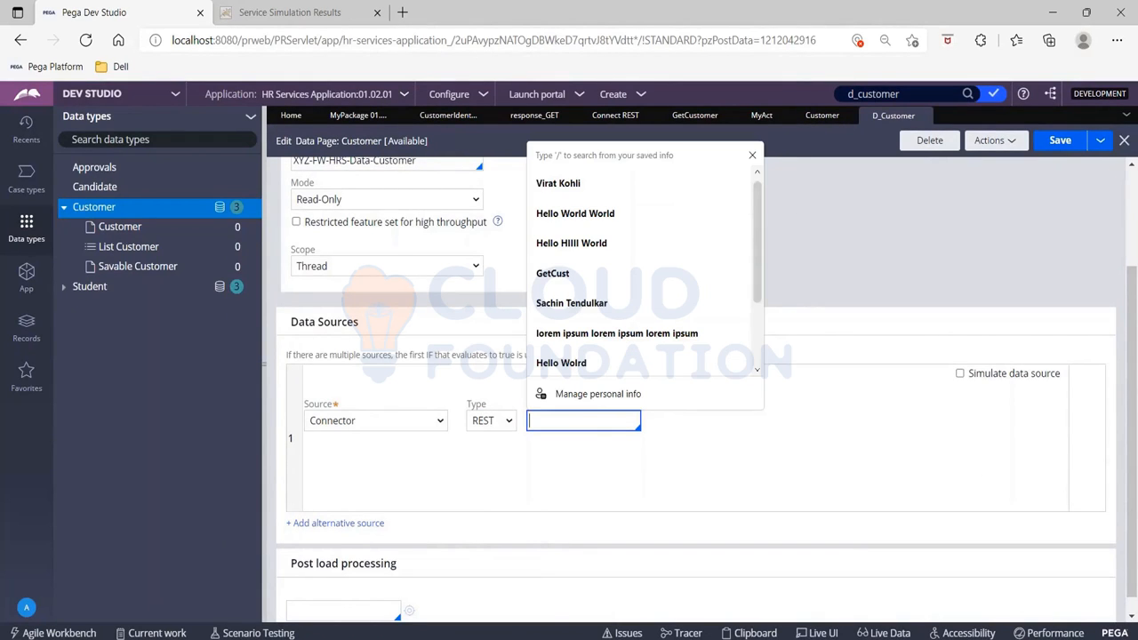
{"action": "type", "text": "ge"}
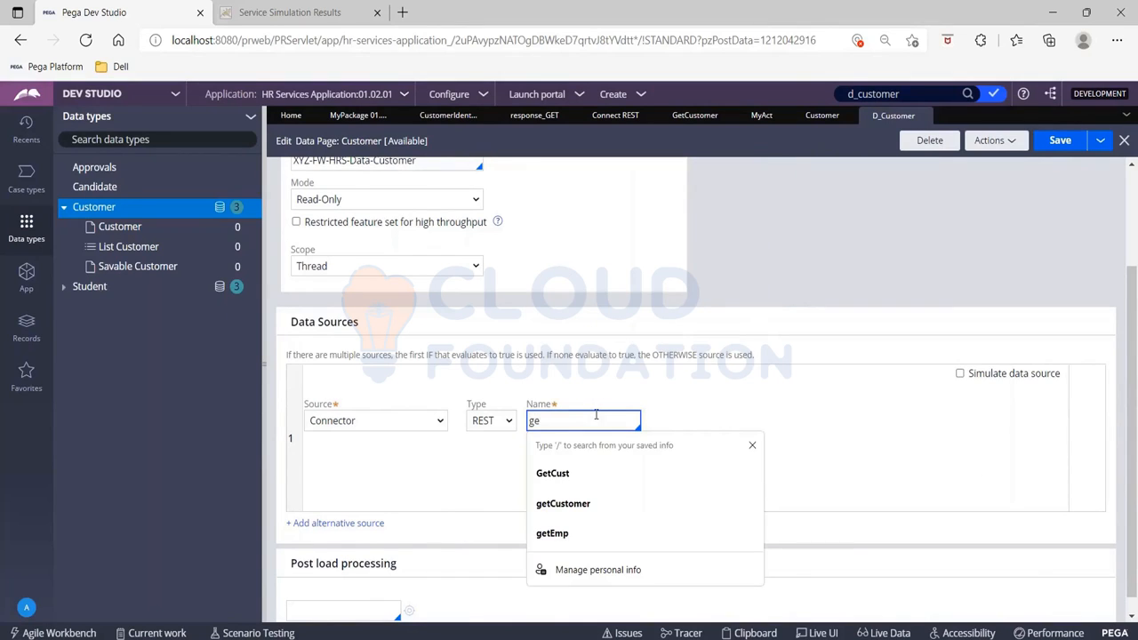
{"action": "key", "text": "Down"}
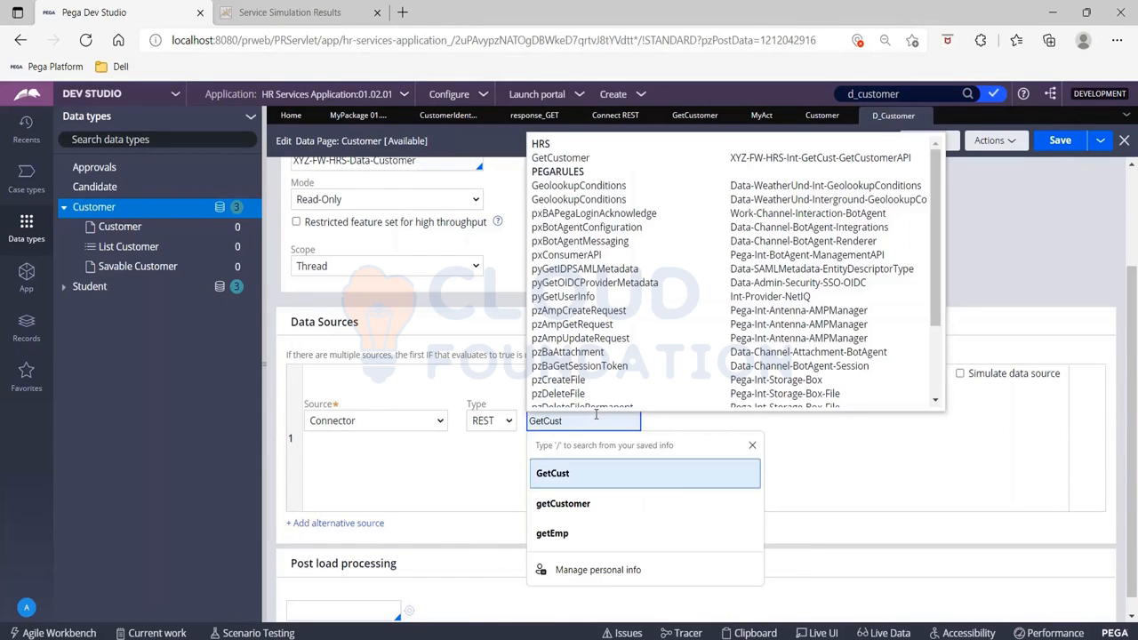
{"action": "key", "text": "Down"}
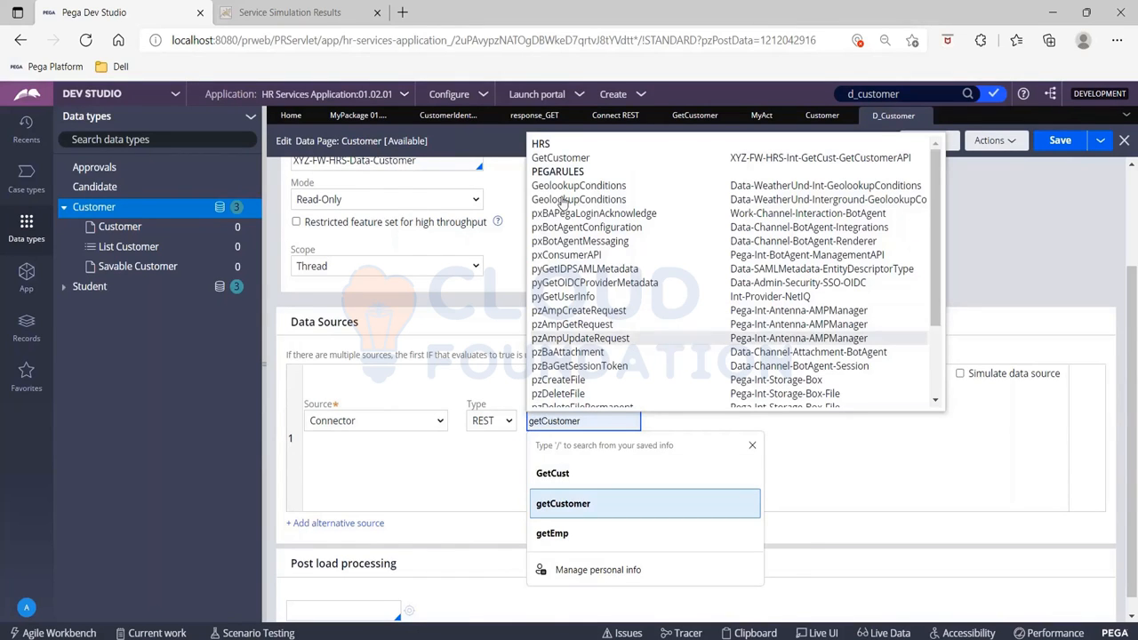
{"action": "left_click", "coordinate": [613, 162]}
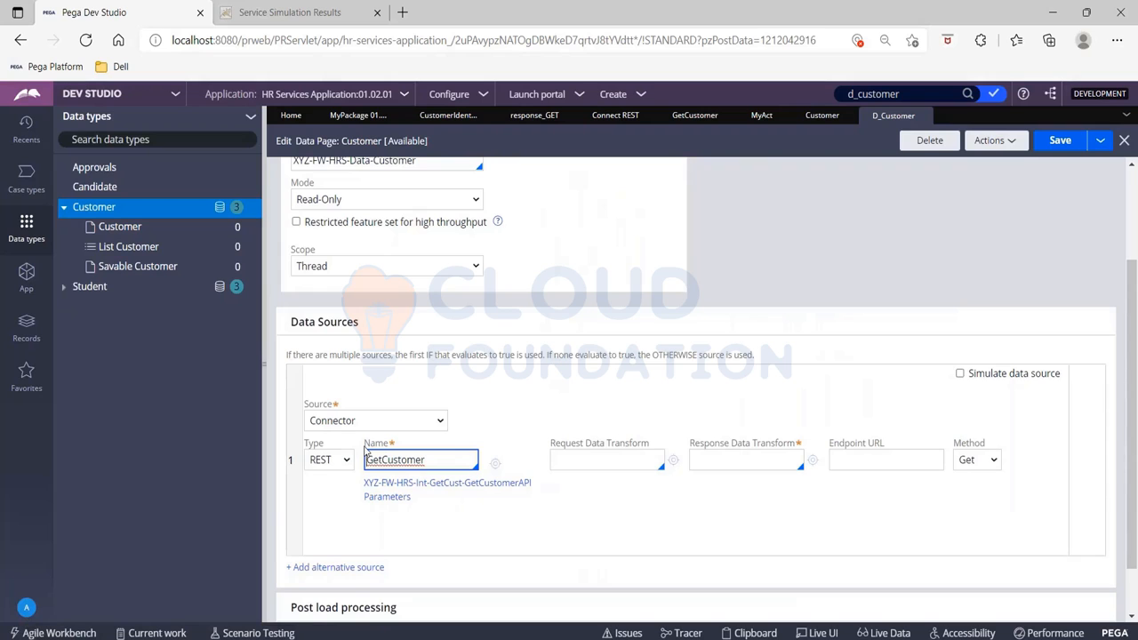
Step: Examine the connector source's settings, check the GetCustomer Connect REST rule's response mapping, and collapse the explorer on the D_Customer page
{"action": "left_click_drag", "start_coordinate": [343, 383], "coordinate": [595, 513]}
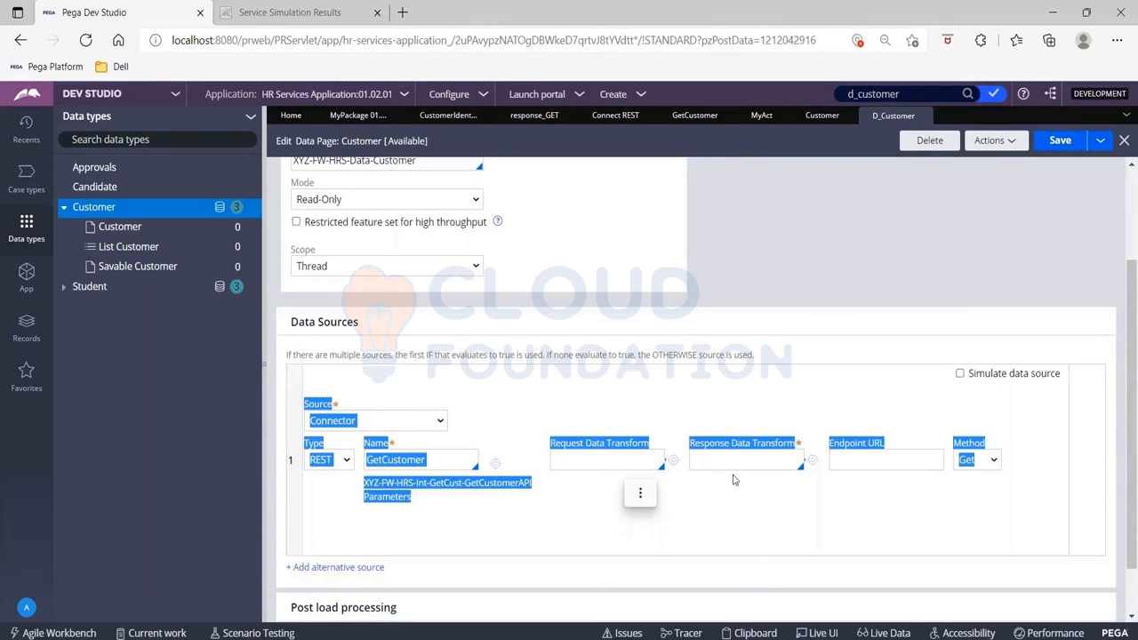
{"action": "left_click", "coordinate": [711, 380]}
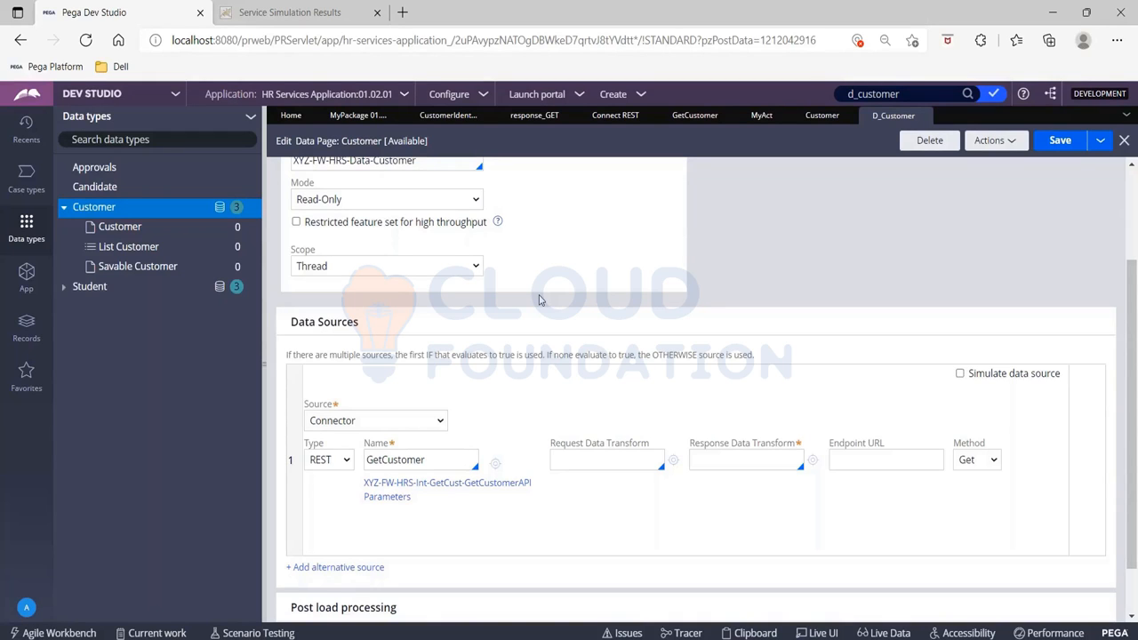
{"action": "left_click", "coordinate": [439, 22]}
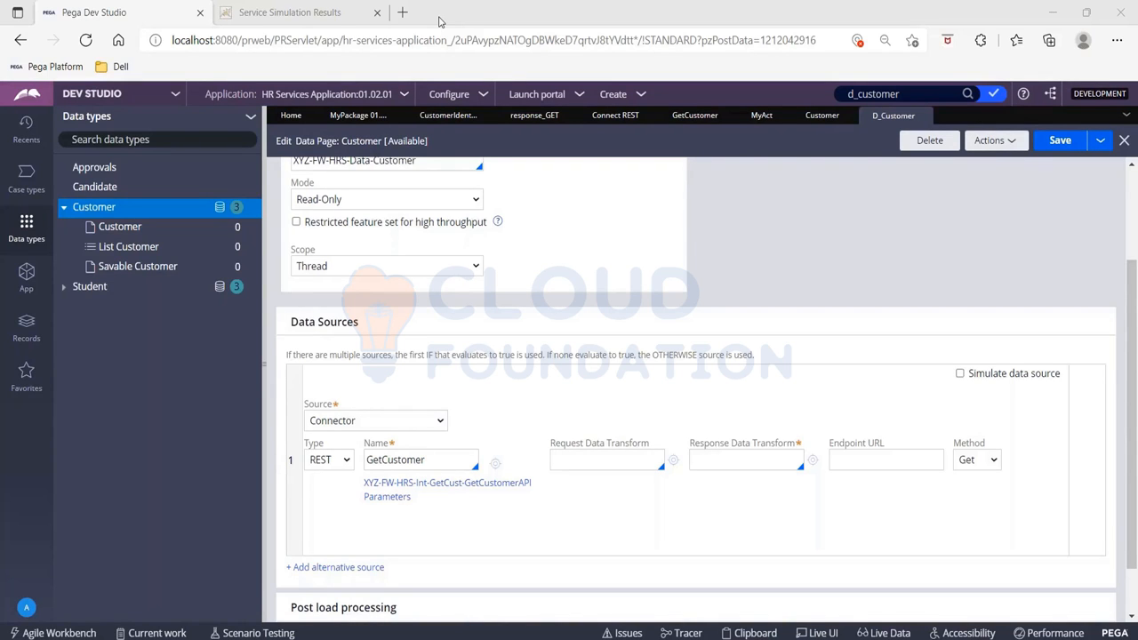
{"action": "left_click", "coordinate": [694, 115]}
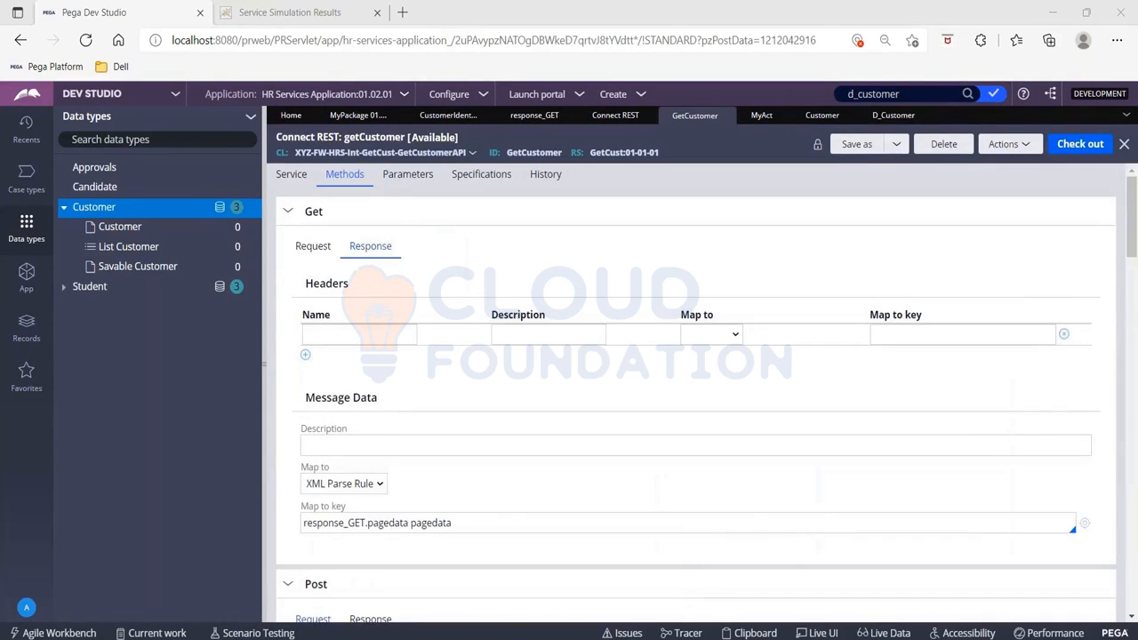
{"action": "left_click", "coordinate": [864, 115]}
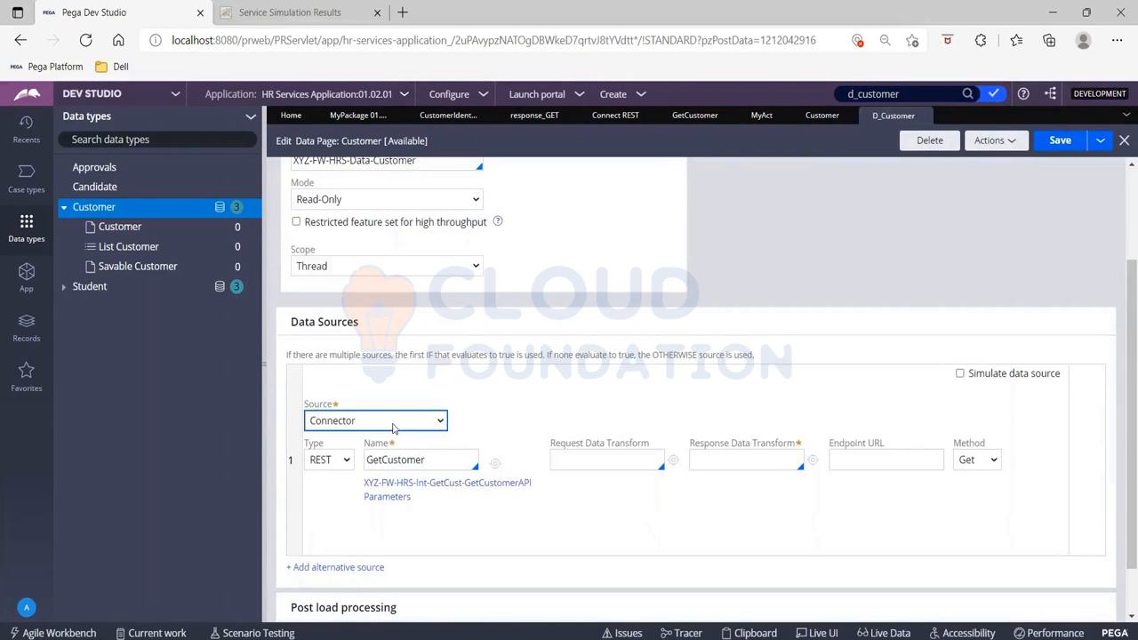
{"action": "left_click_drag", "start_coordinate": [264, 404], "coordinate": [259, 405]}
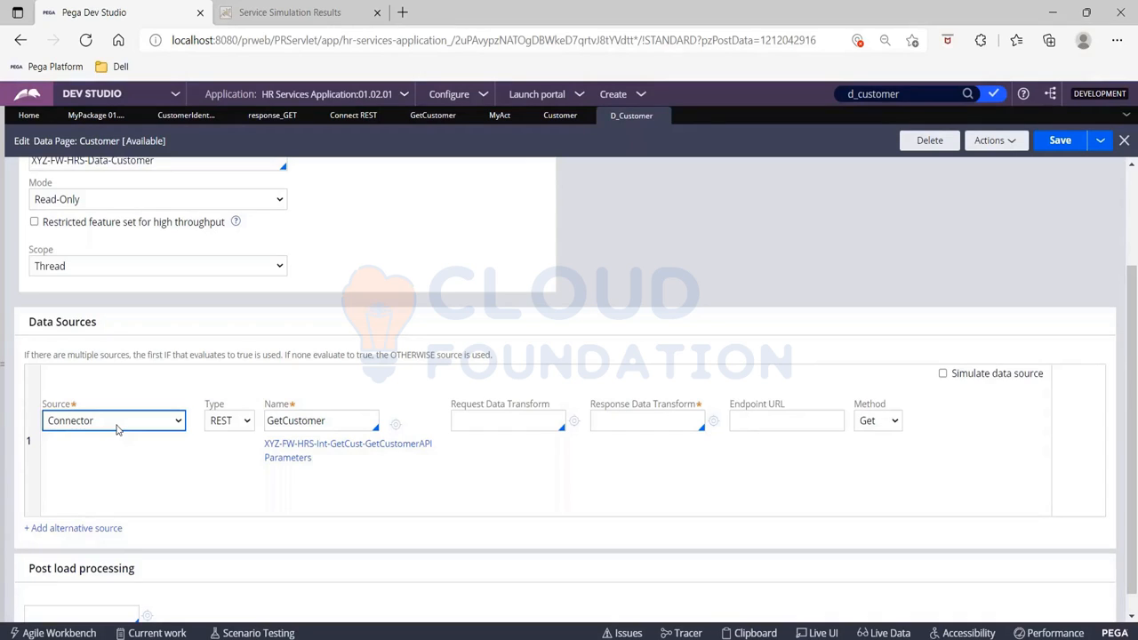
Step: Enable simulation of the D_Customer data source and review the source types available for it
{"action": "left_click", "coordinate": [943, 374]}
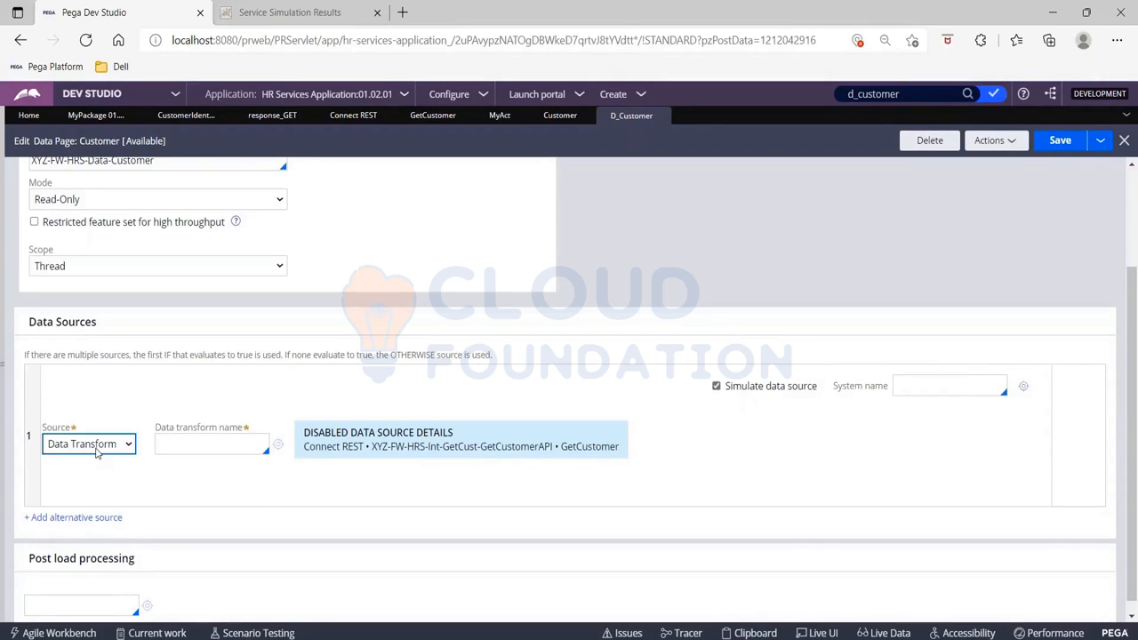
{"action": "left_click", "coordinate": [98, 444]}
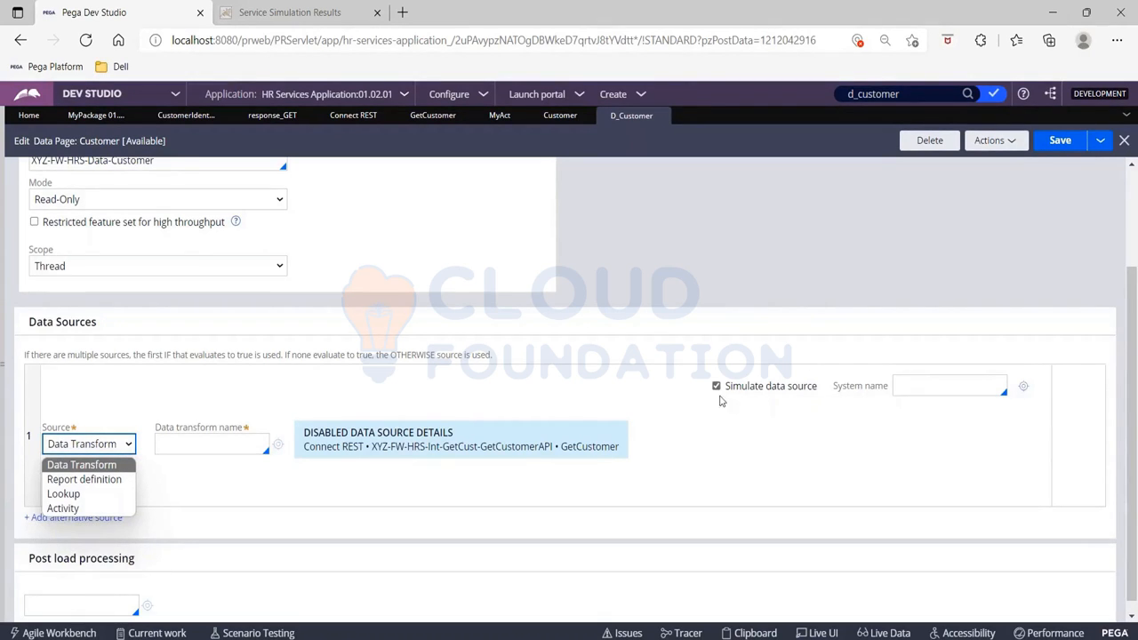
{"action": "left_click", "coordinate": [106, 409]}
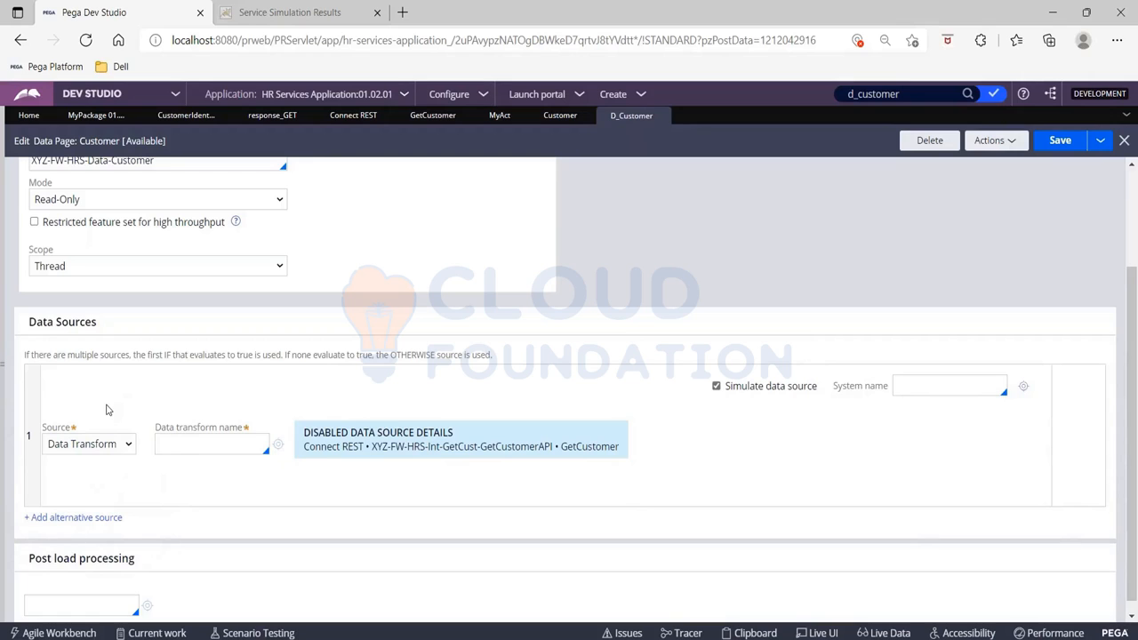
Step: Re-enter Pega as the simulated data source's system name and open its integration system record
{"action": "left_click", "coordinate": [433, 9]}
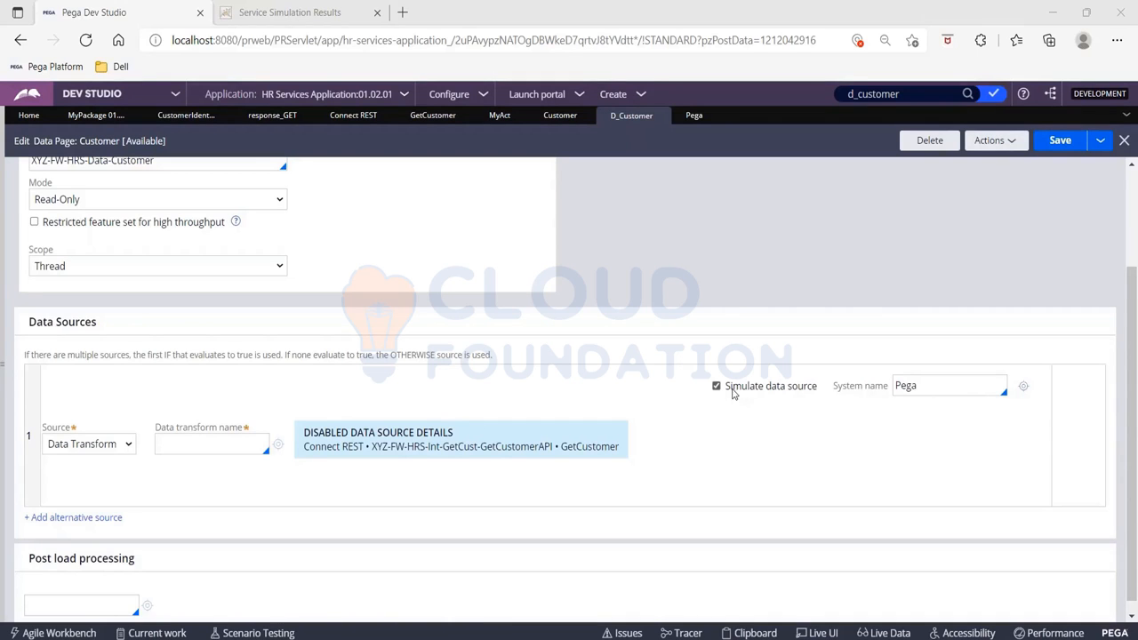
{"action": "left_click_drag", "start_coordinate": [731, 392], "coordinate": [831, 400]}
{"action": "left_click", "coordinate": [918, 392]}
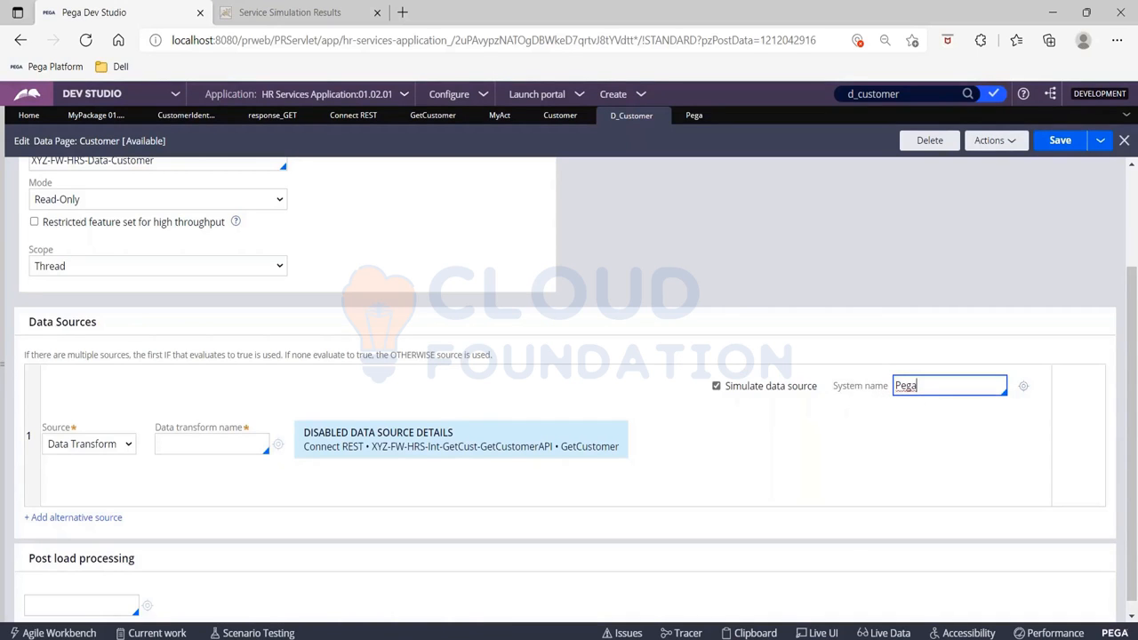
{"action": "key", "text": "BackSpace"}
{"action": "key", "text": "BackSpace"}
{"action": "key", "text": "BackSpace"}
{"action": "key", "text": "BackSpace"}
{"action": "left_click", "coordinate": [922, 415]}
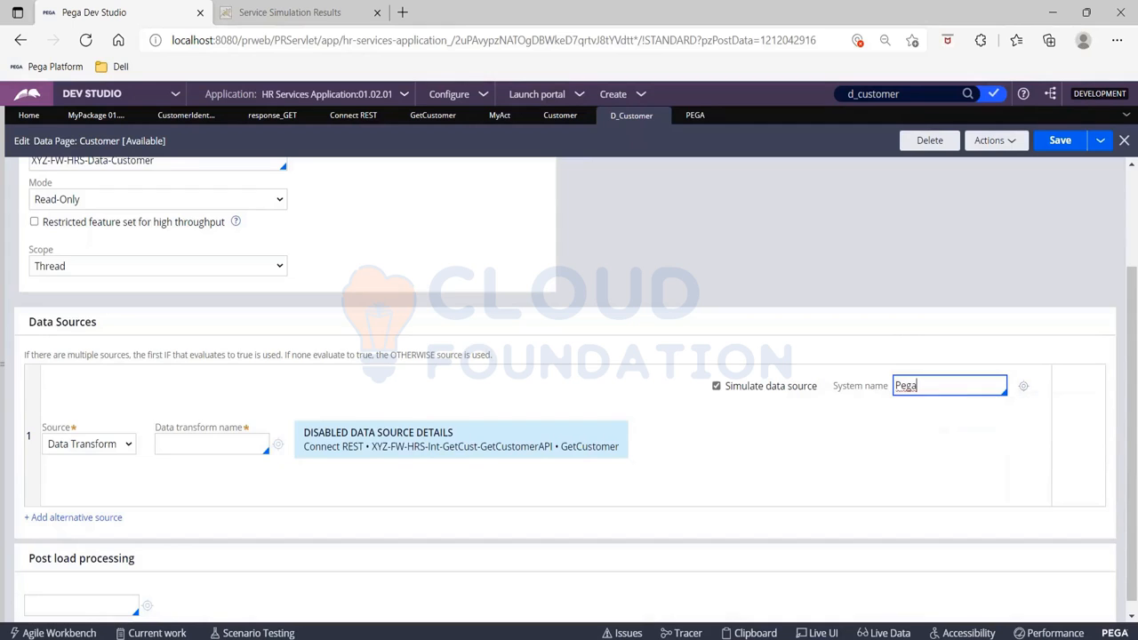
{"action": "left_click", "coordinate": [1024, 391]}
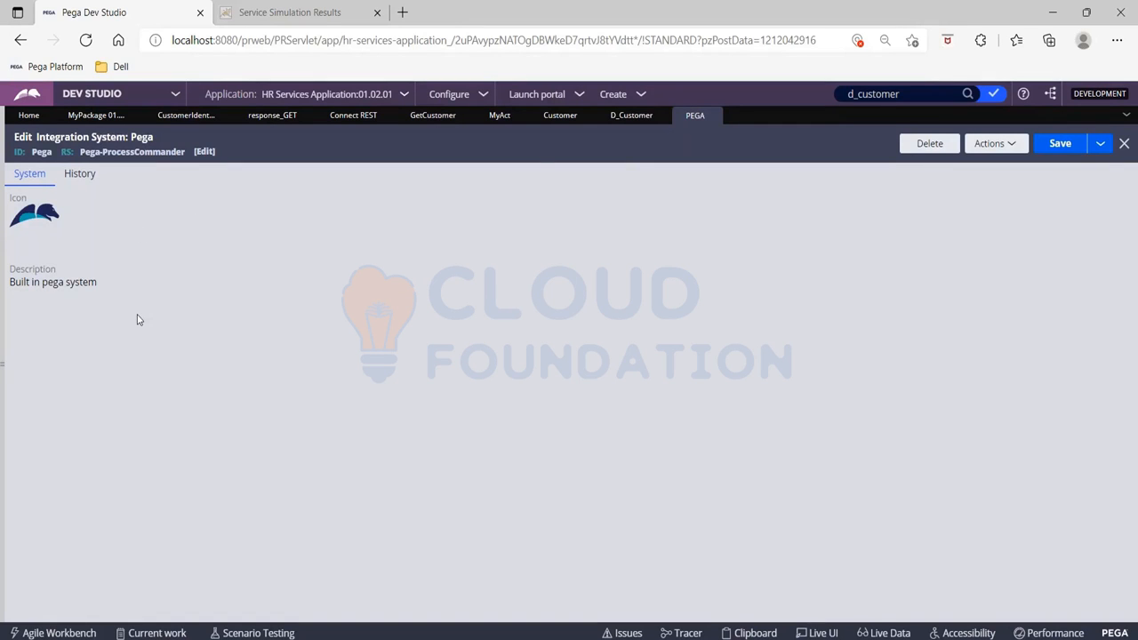
Step: Replace the system name of the D_Customer page's simulated data source with Sample
{"action": "left_click", "coordinate": [619, 116]}
{"action": "left_click", "coordinate": [942, 387]}
{"action": "key", "text": "BackSpace"}
{"action": "key", "text": "BackSpace"}
{"action": "key", "text": "BackSpace"}
{"action": "key", "text": "BackSpace"}
{"action": "type", "text": "Sample"}
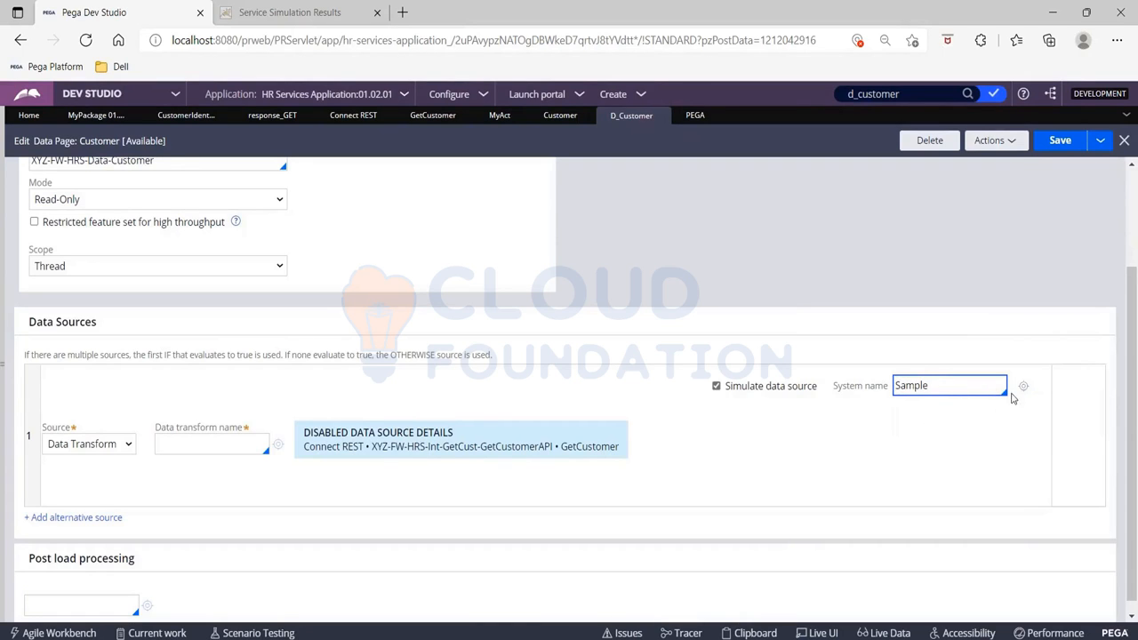
Step: Try to create an integration system record for the simulated source with Sample as its system ID
{"action": "left_click", "coordinate": [1023, 389]}
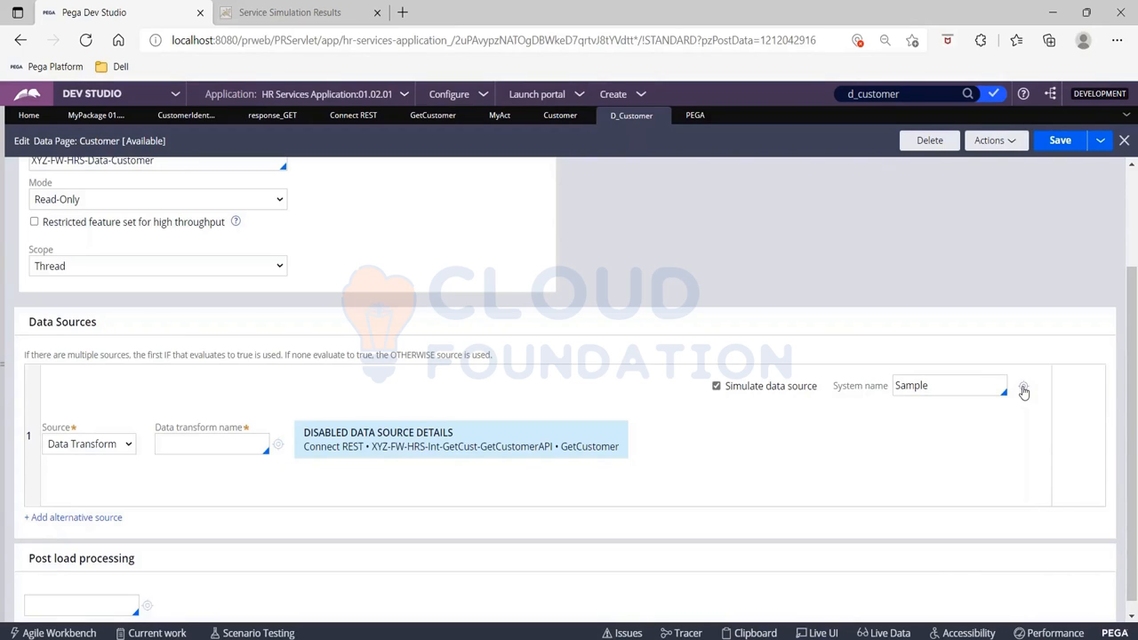
{"action": "left_click", "coordinate": [1023, 391]}
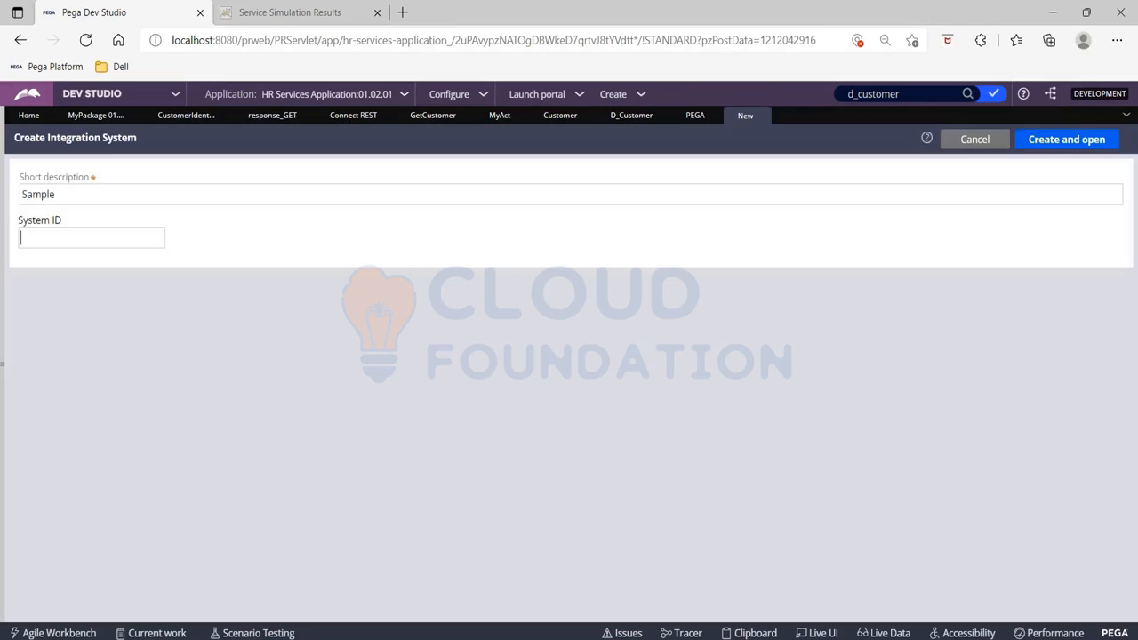
{"action": "type", "text": "Sam[le"}
{"action": "key", "text": "BackSpace"}
{"action": "key", "text": "BackSpace"}
{"action": "key", "text": "BackSpace"}
{"action": "type", "text": "ple"}
{"action": "left_click", "coordinate": [1088, 140]}
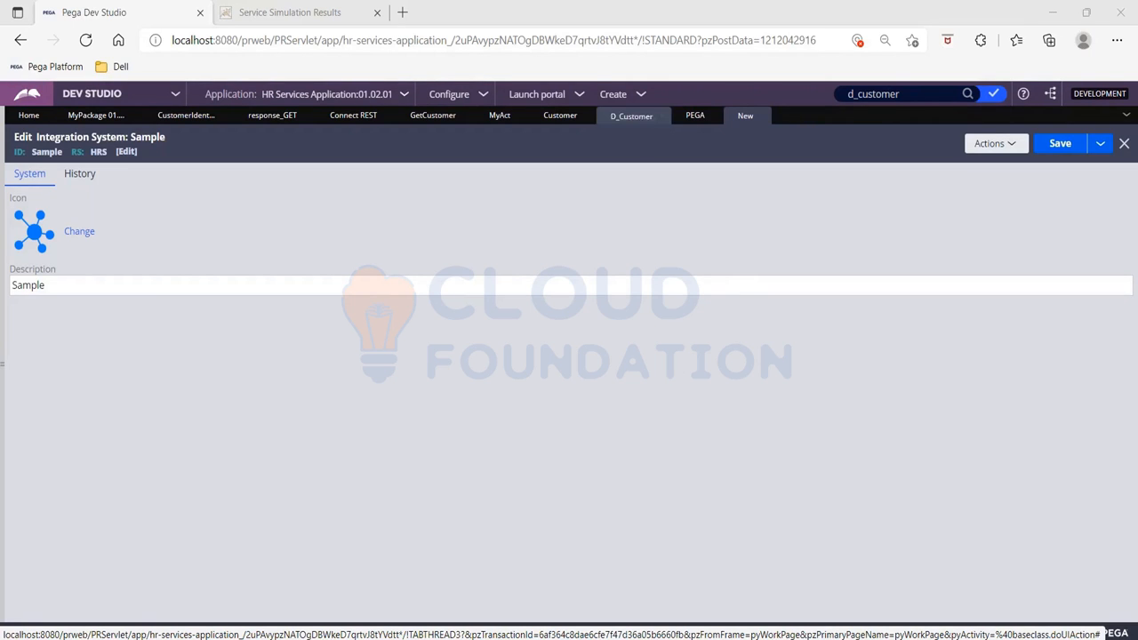
Step: Open the application's external data entities and expand the Customer and Student data types to review their data pages and sources
{"action": "left_click", "coordinate": [484, 96]}
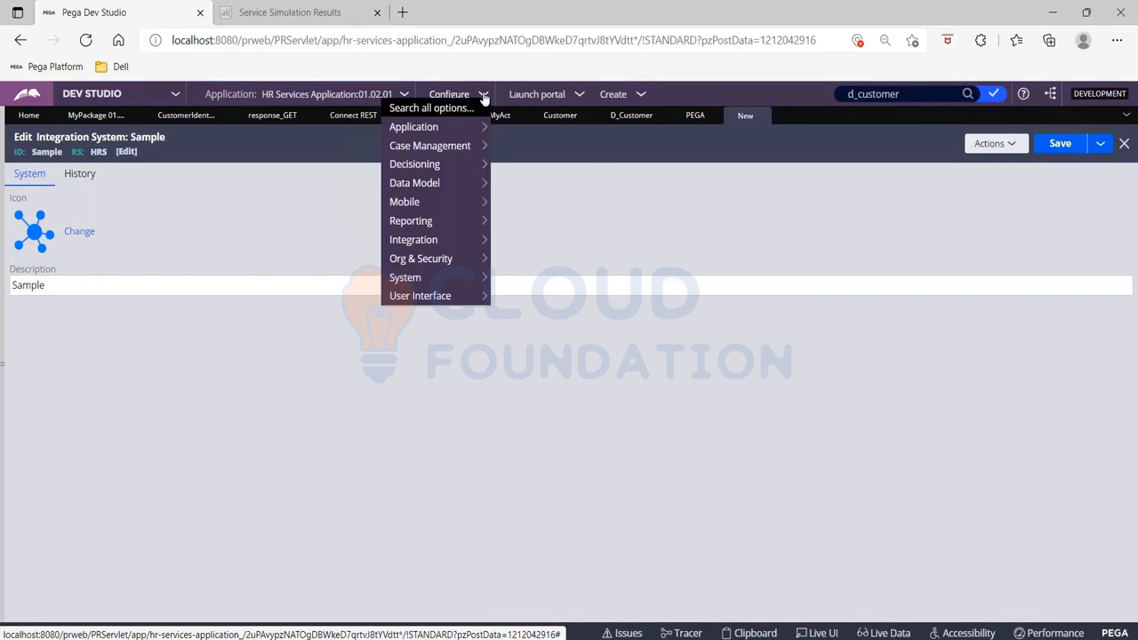
{"action": "mouse_move", "coordinate": [444, 183]}
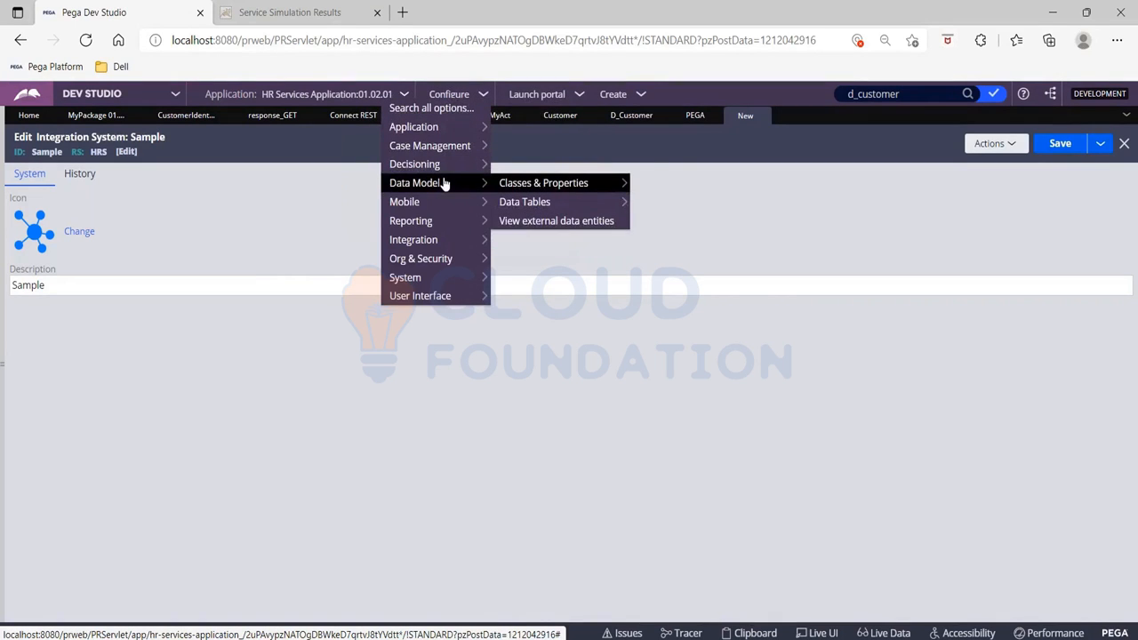
{"action": "left_click", "coordinate": [557, 222]}
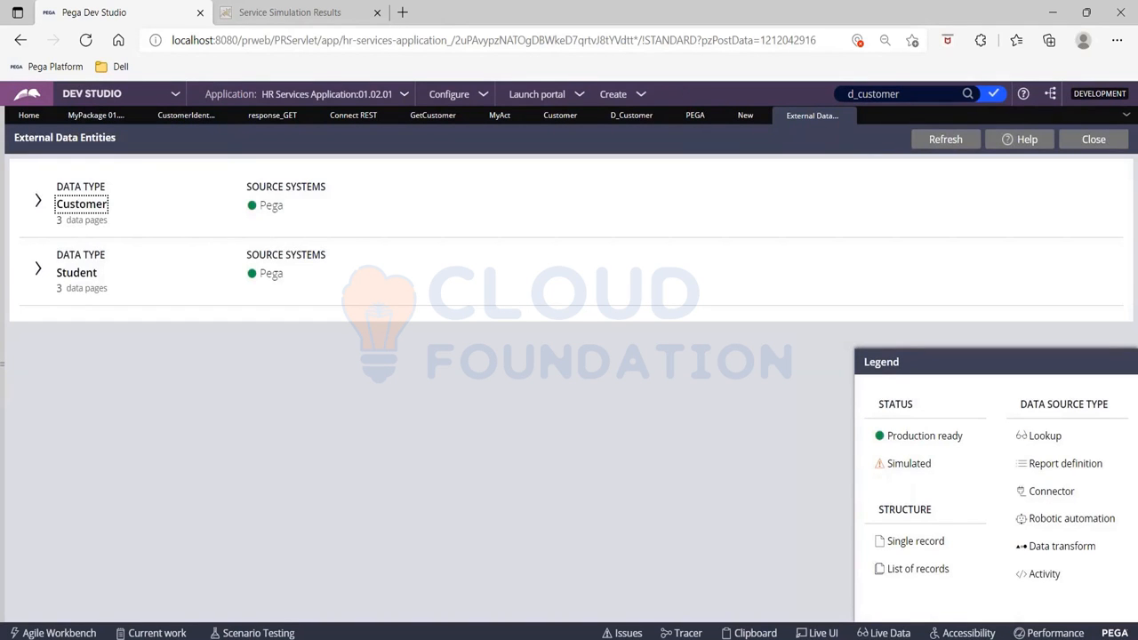
{"action": "left_click", "coordinate": [37, 201]}
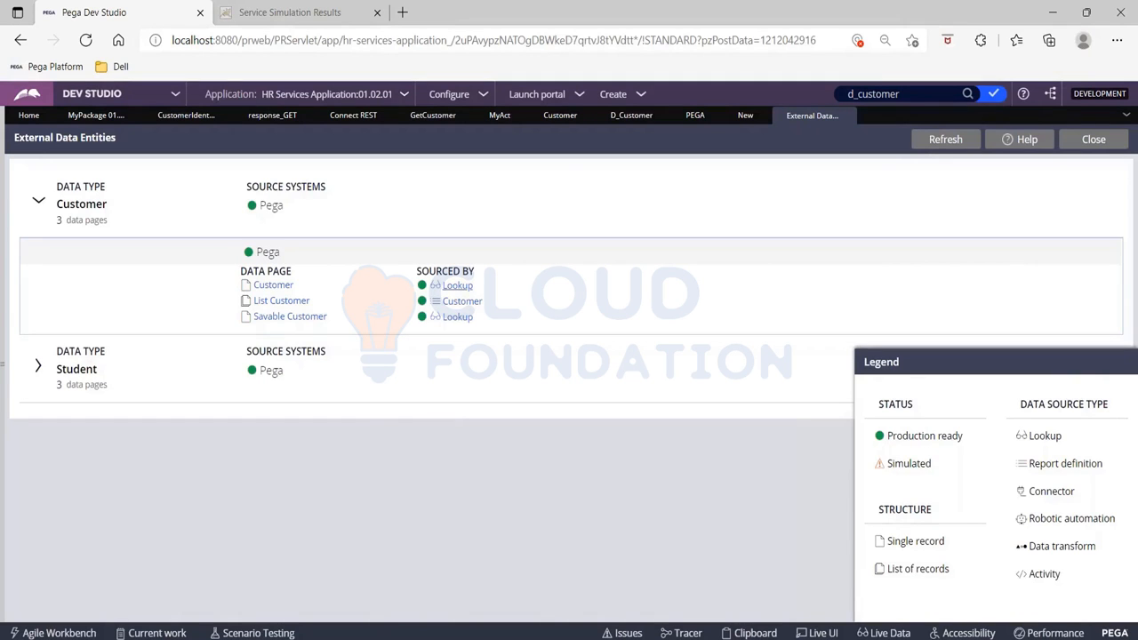
{"action": "left_click", "coordinate": [38, 368]}
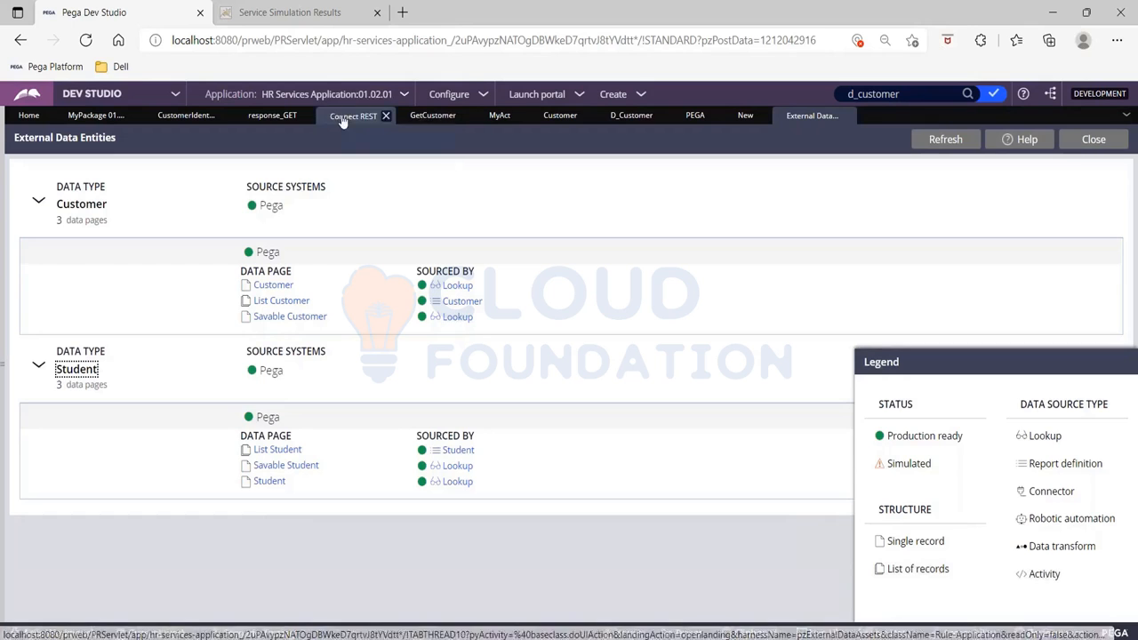
Step: Reopen the external data entities overview and check the lookup source behind the Customer data page
{"action": "left_click", "coordinate": [480, 96]}
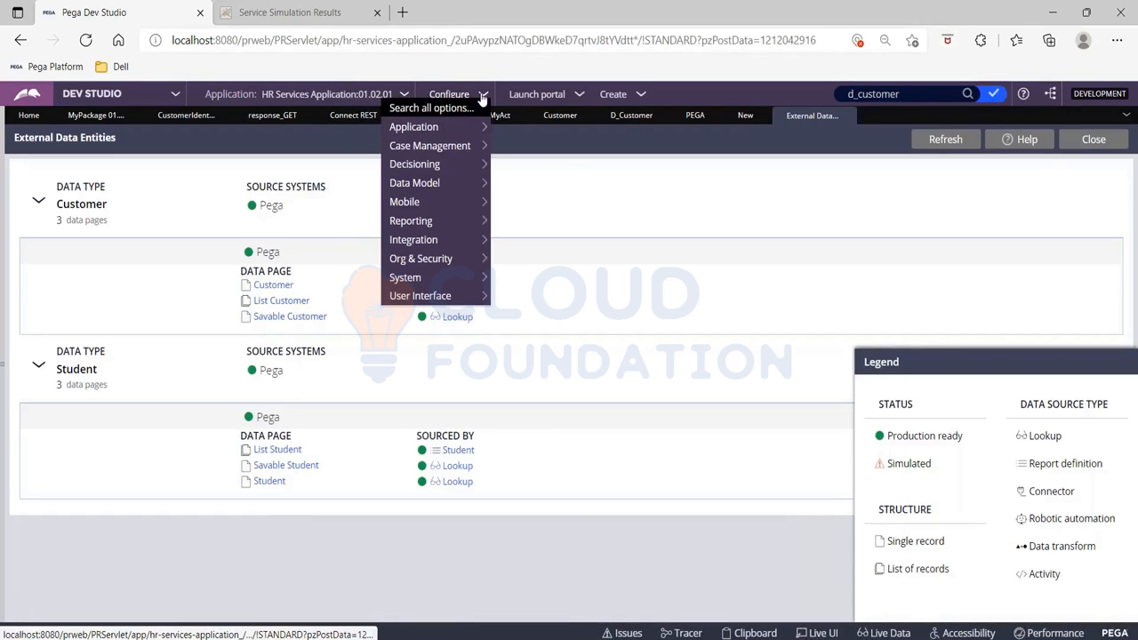
{"action": "left_click", "coordinate": [575, 198]}
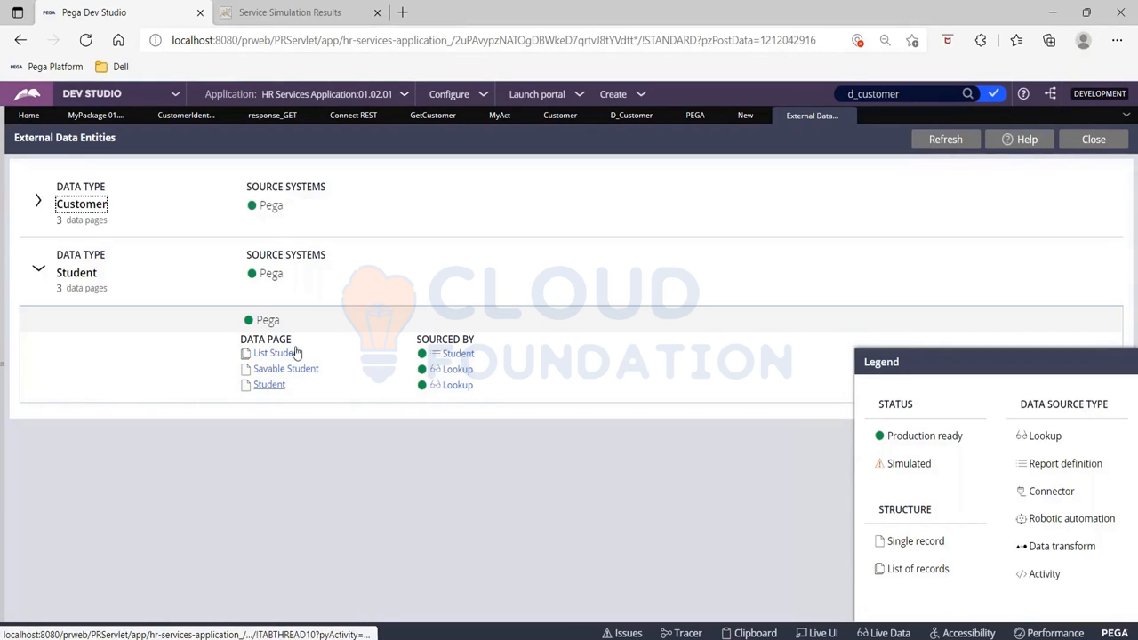
{"action": "left_click", "coordinate": [38, 201]}
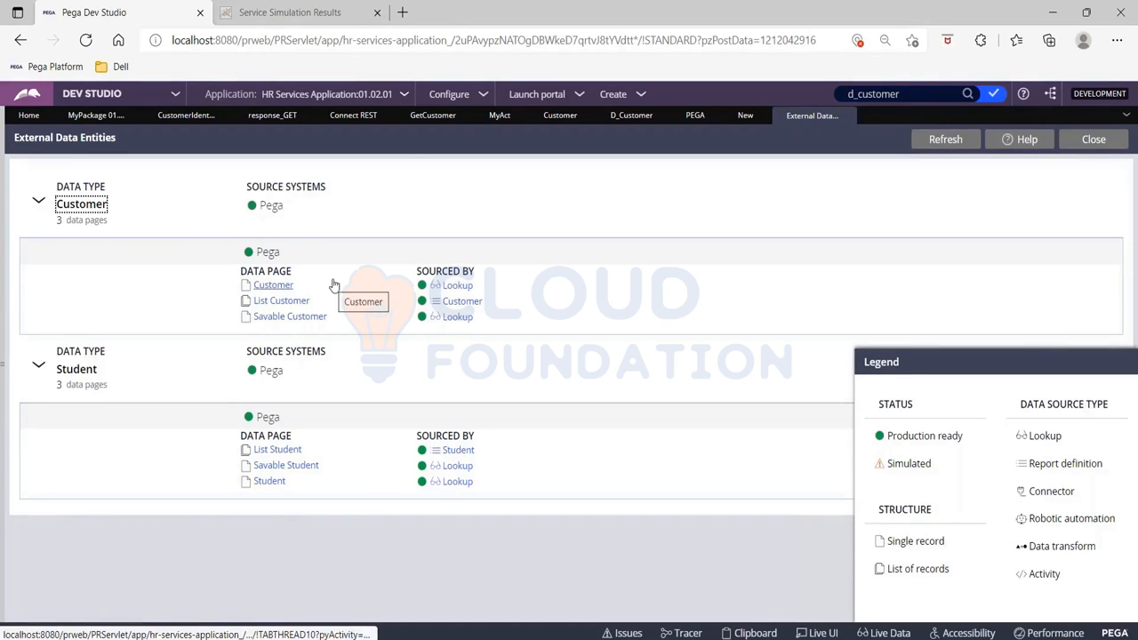
{"action": "left_click", "coordinate": [455, 286]}
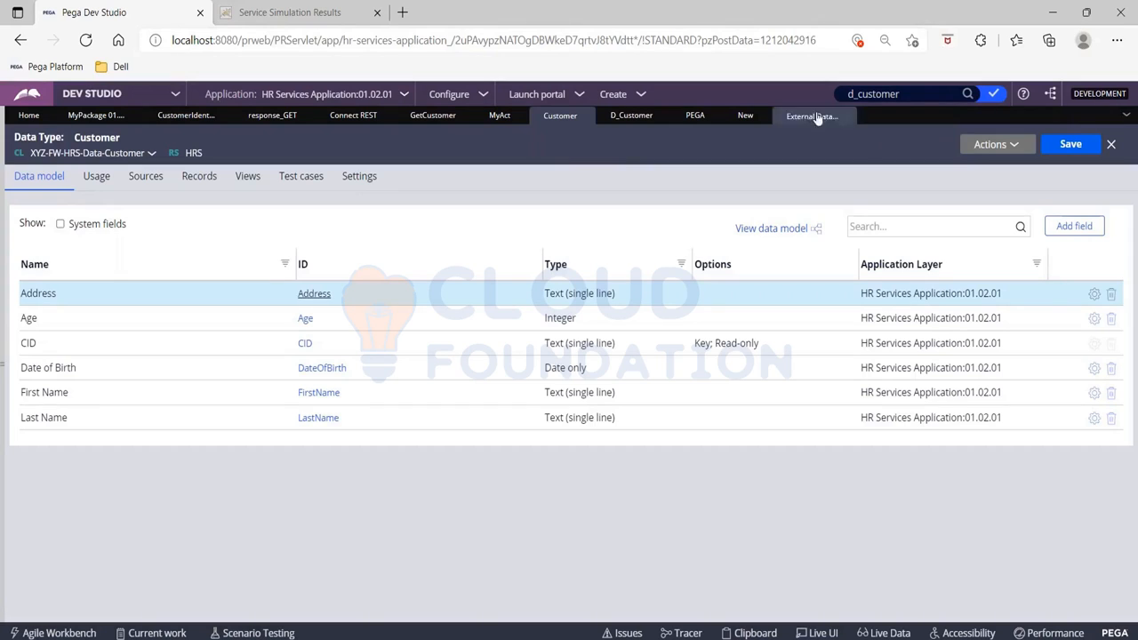
{"action": "left_click", "coordinate": [786, 119]}
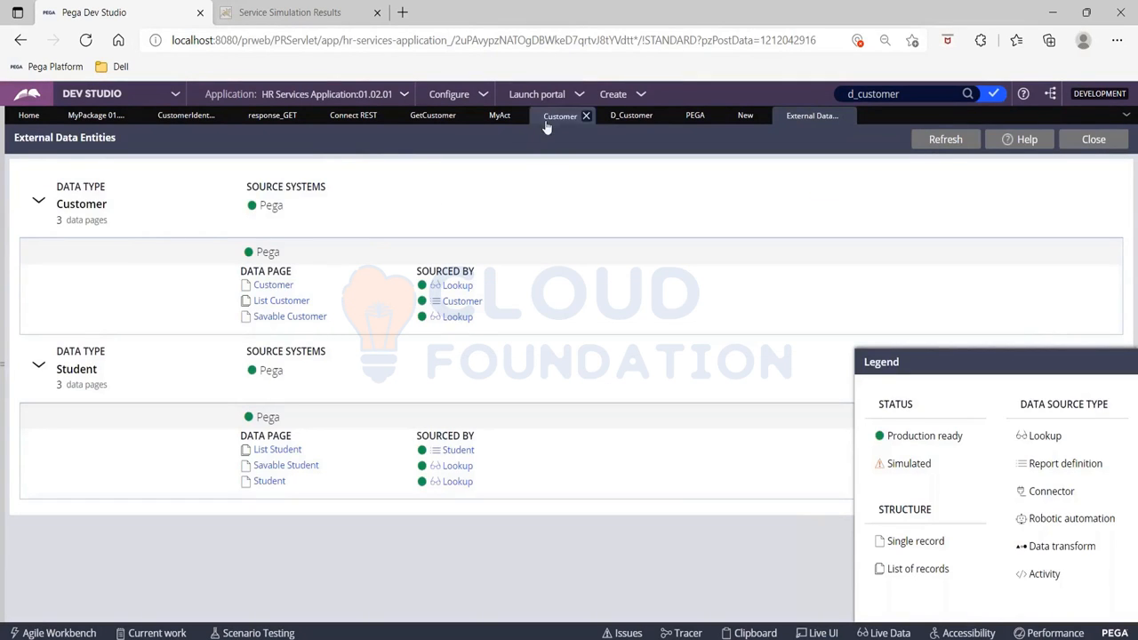
Step: Enter SampleDT as the D_Customer simulated source's data transform and create that transform in XYZ-FW-HRS-Data-Customer, ruleset HRS 02-01-02
{"action": "left_click", "coordinate": [616, 119]}
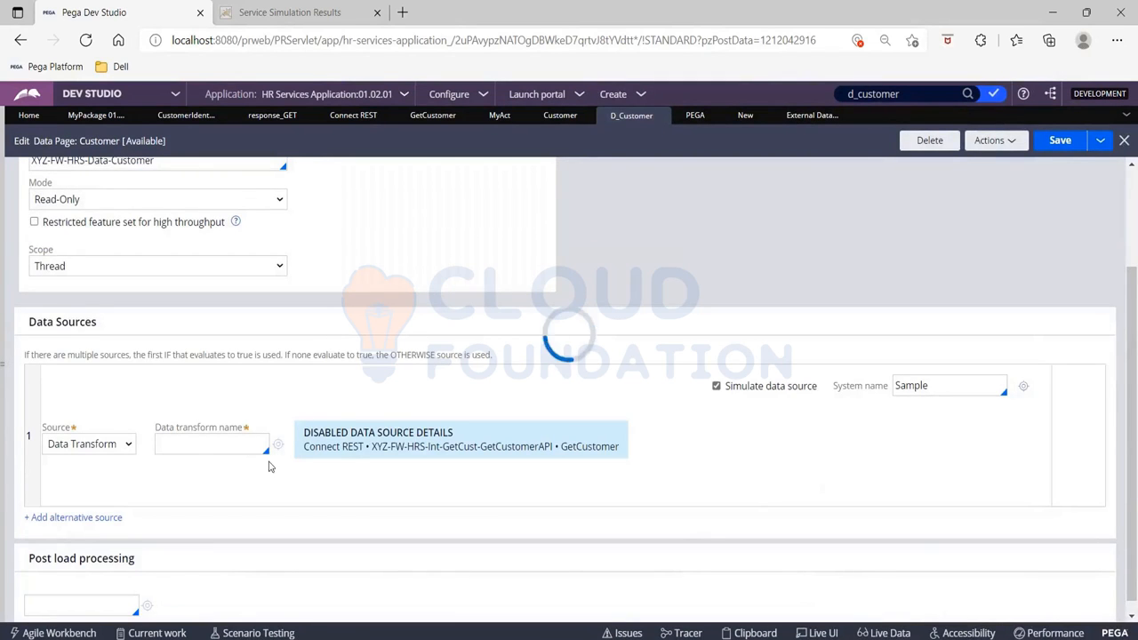
{"action": "left_click", "coordinate": [210, 443]}
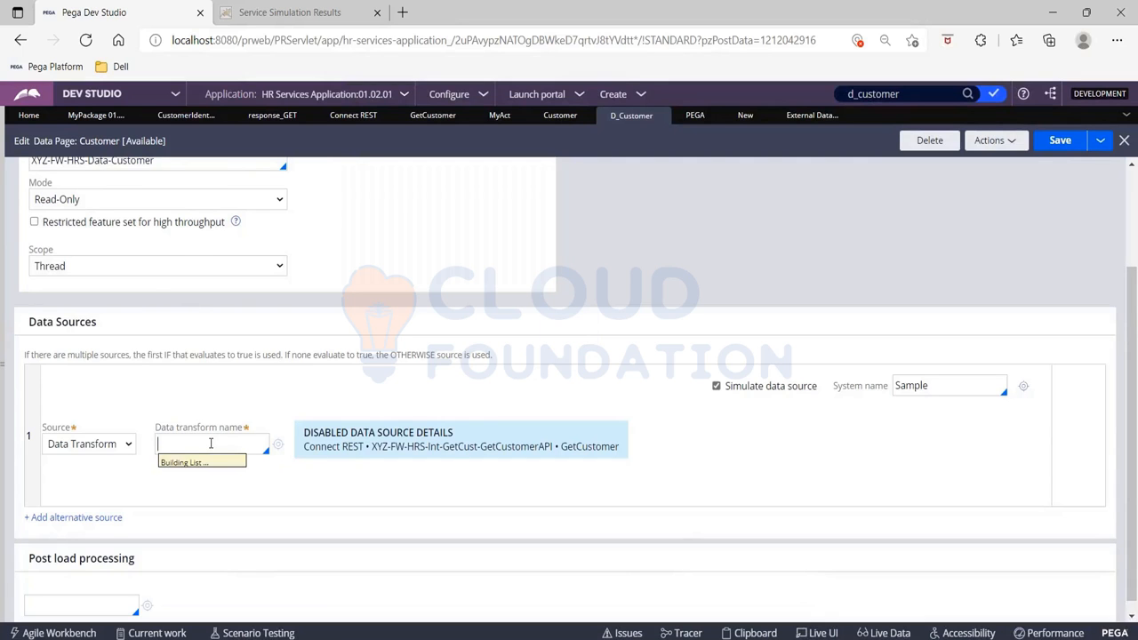
{"action": "left_click", "coordinate": [522, 309]}
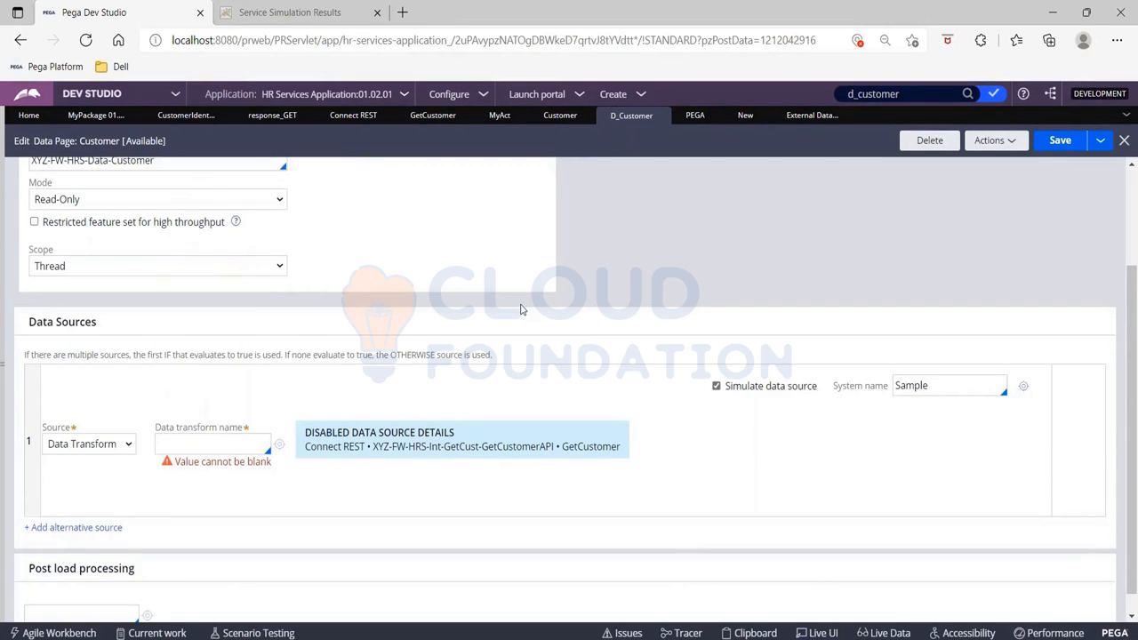
{"action": "scroll", "coordinate": [522, 309], "scroll_direction": "up", "scroll_amount": 3}
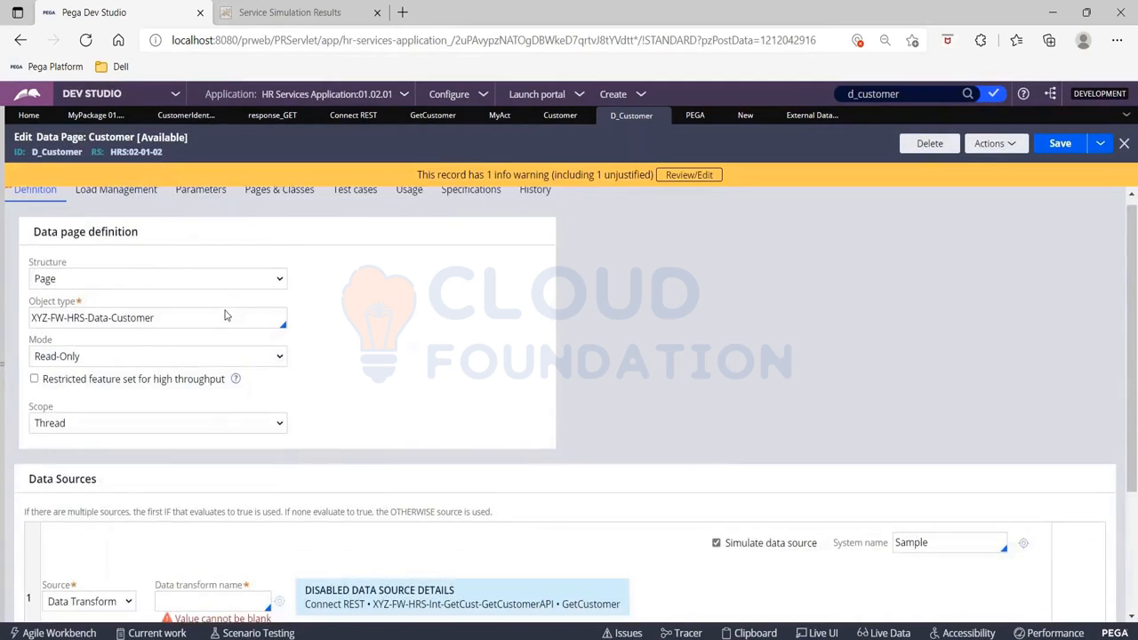
{"action": "scroll", "coordinate": [225, 315], "scroll_direction": "down", "scroll_amount": 3}
{"action": "left_click", "coordinate": [196, 423]}
{"action": "type", "text": "SampleDT"}
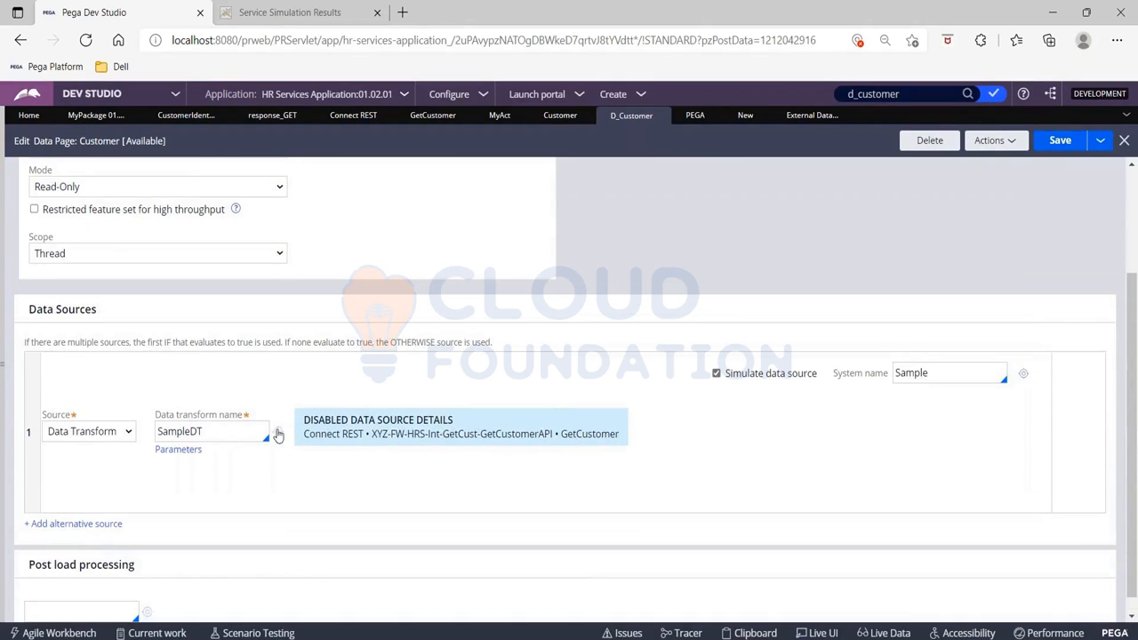
{"action": "left_click", "coordinate": [278, 426]}
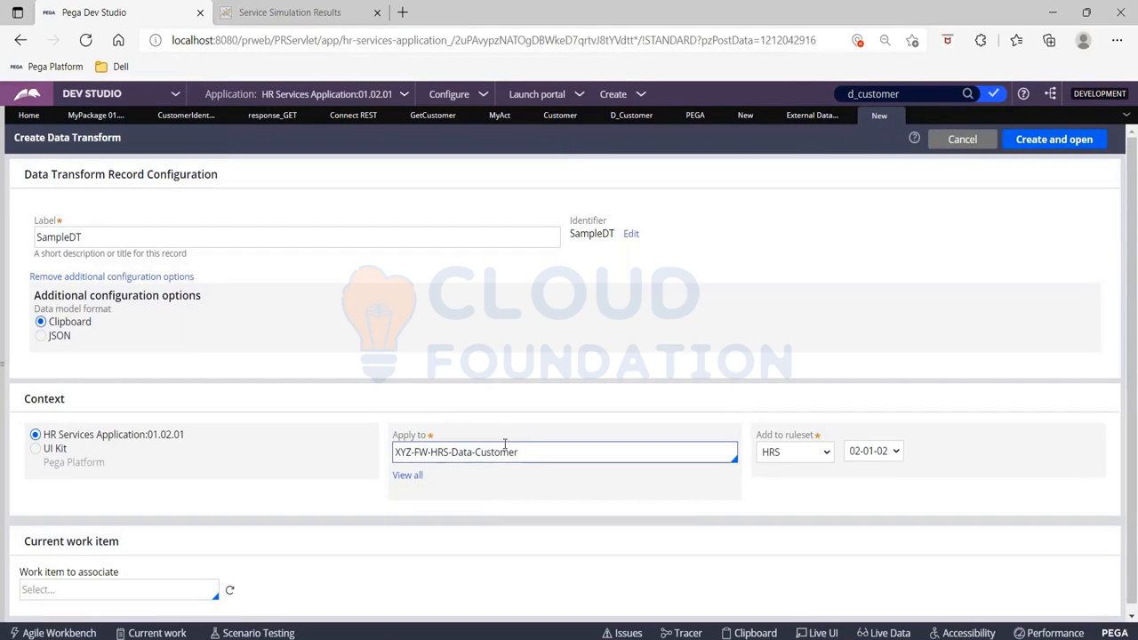
{"action": "left_click", "coordinate": [1054, 139]}
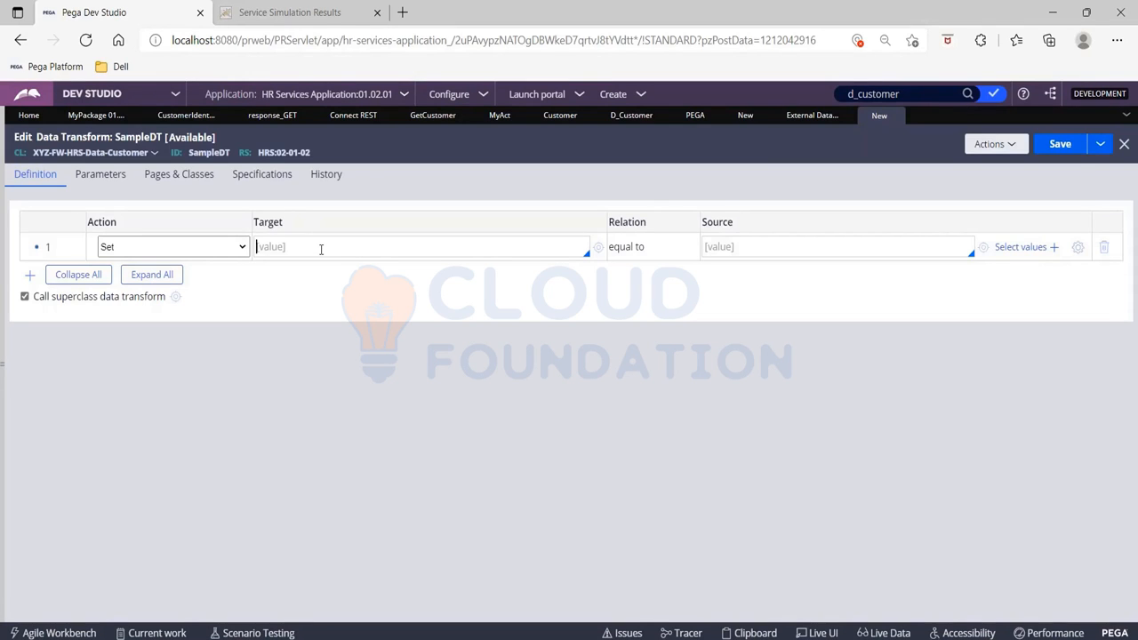
Step: Set .CID equal to "101" in the first row of the SampleDT data transform and save it
{"action": "left_click", "coordinate": [321, 249]}
{"action": "key", "text": "Down"}
{"action": "key", "text": "Down"}
{"action": "key", "text": "Down"}
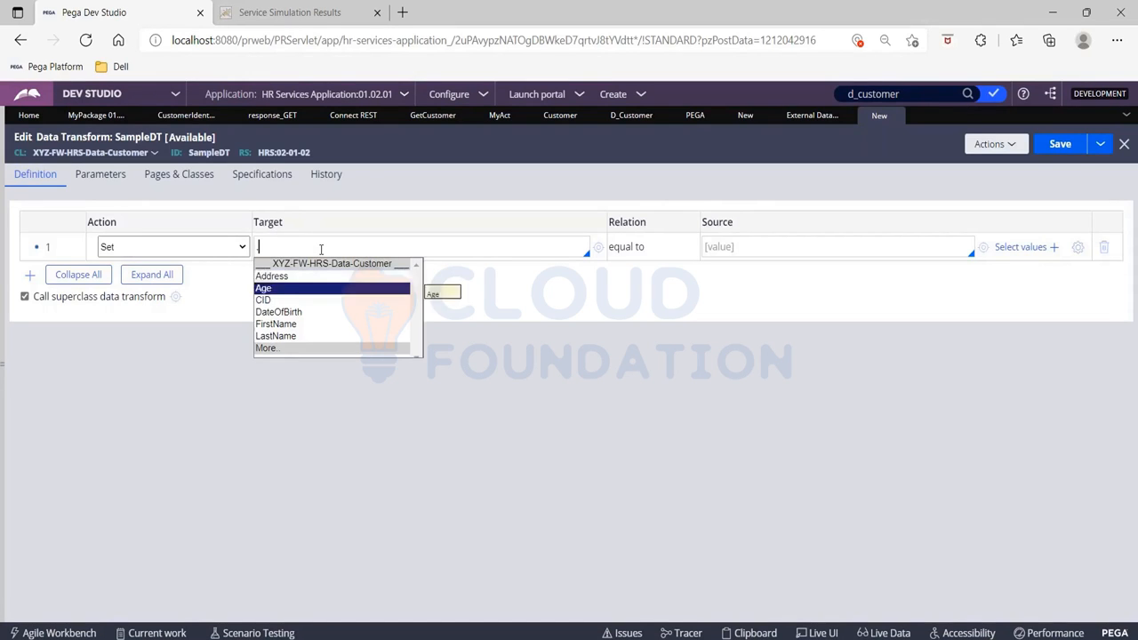
{"action": "key", "text": "Return"}
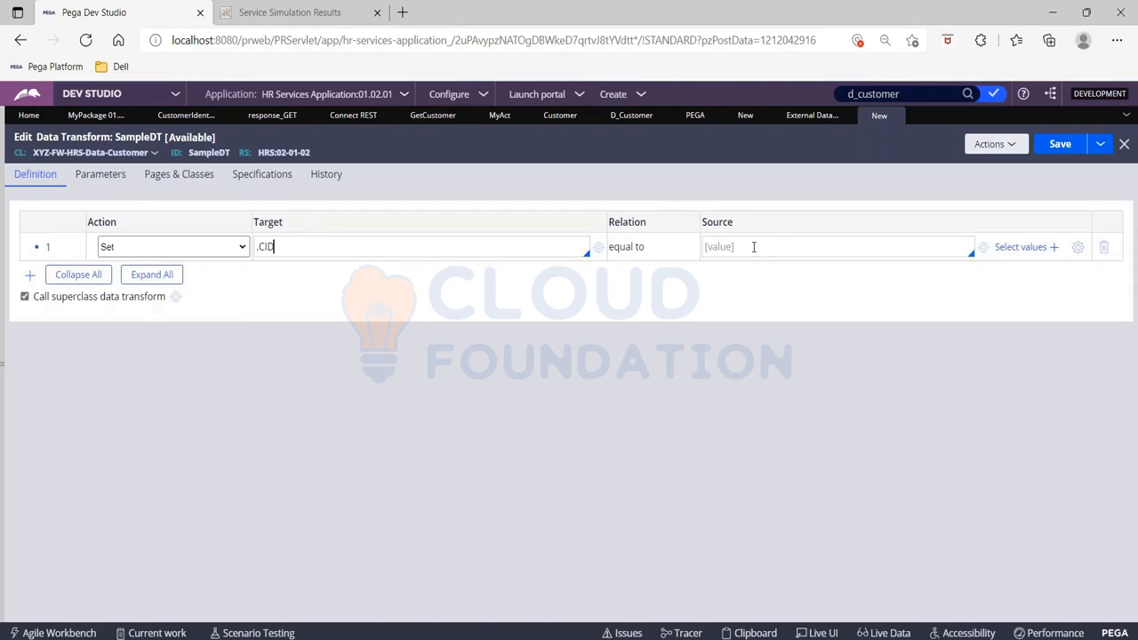
{"action": "left_click", "coordinate": [753, 247]}
{"action": "type", "text": "\"\""}
{"action": "key", "text": "Left"}
{"action": "type", "text": "101"}
{"action": "left_click", "coordinate": [1060, 144]}
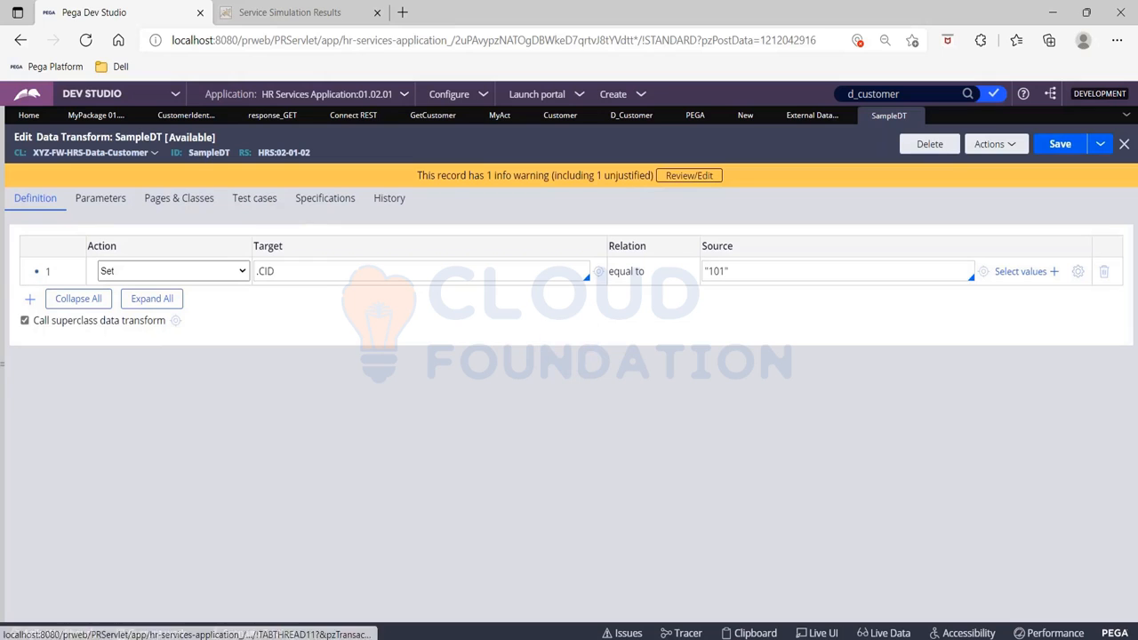
Step: Add a second row to SampleDT that sets .FirstName equal to "hello" and save the data transform
{"action": "left_click", "coordinate": [30, 298]}
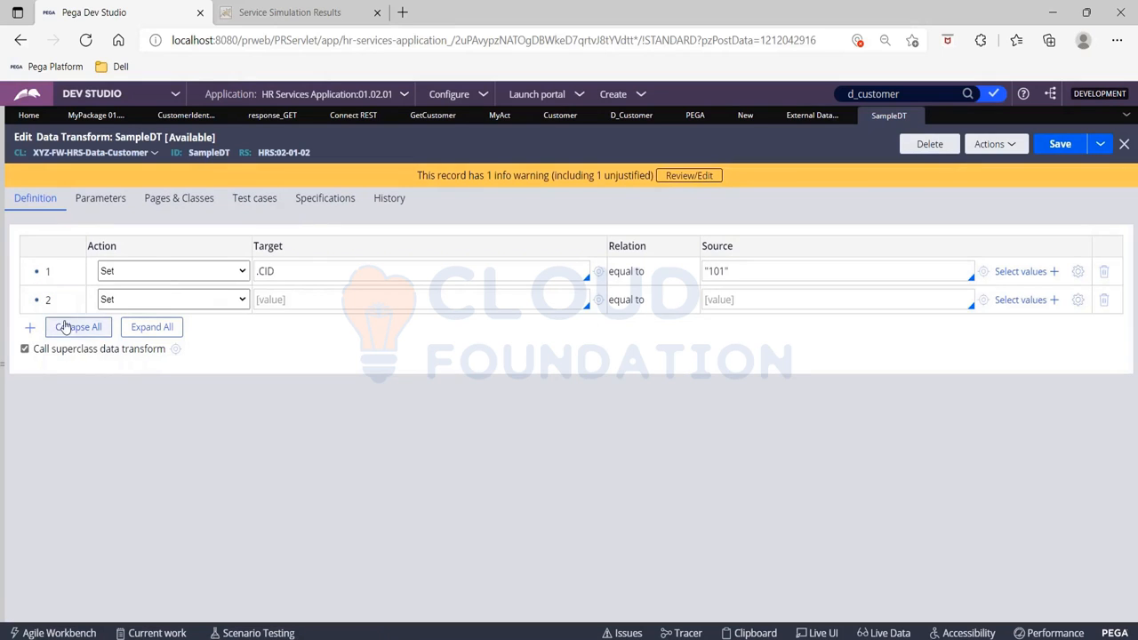
{"action": "left_click", "coordinate": [265, 300]}
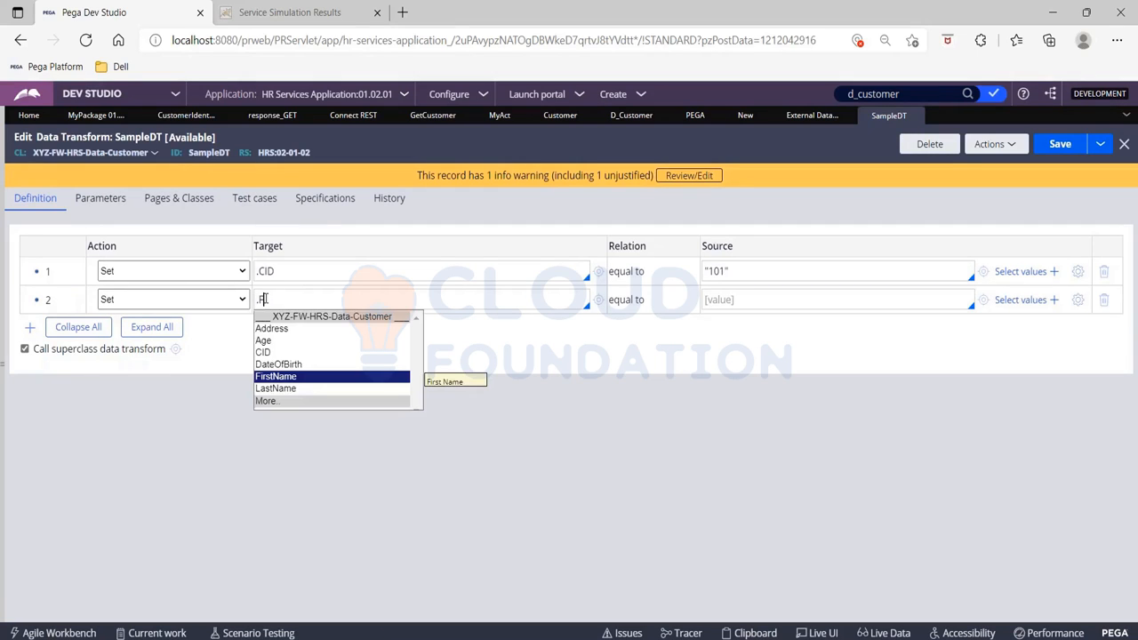
{"action": "left_click", "coordinate": [400, 377]}
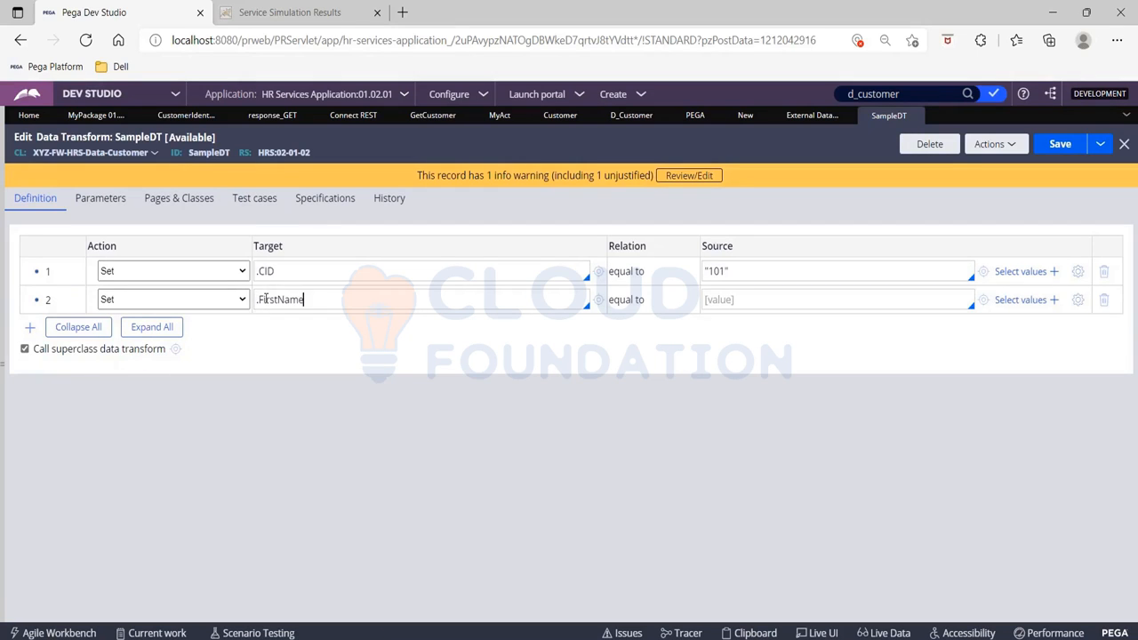
{"action": "left_click", "coordinate": [737, 300]}
{"action": "type", "text": "\"hello\""}
{"action": "left_click", "coordinate": [1057, 143]}
{"action": "left_click", "coordinate": [1060, 144]}
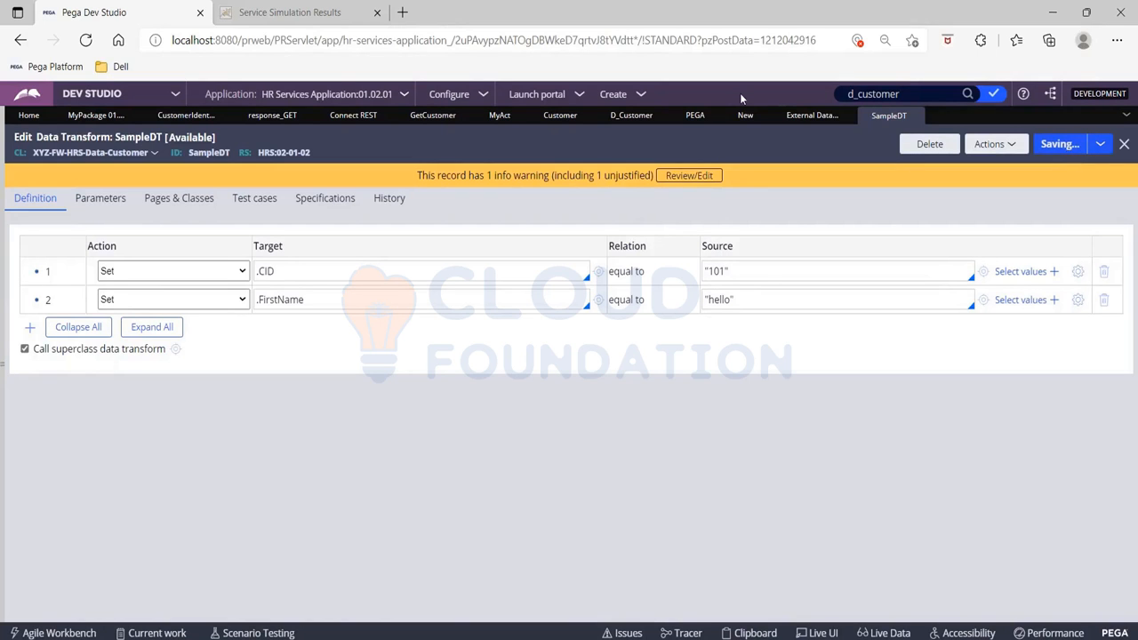
Step: Reselect SampleDT as the simulated source's data transform on D_Customer and try to save the data page
{"action": "left_click", "coordinate": [631, 115]}
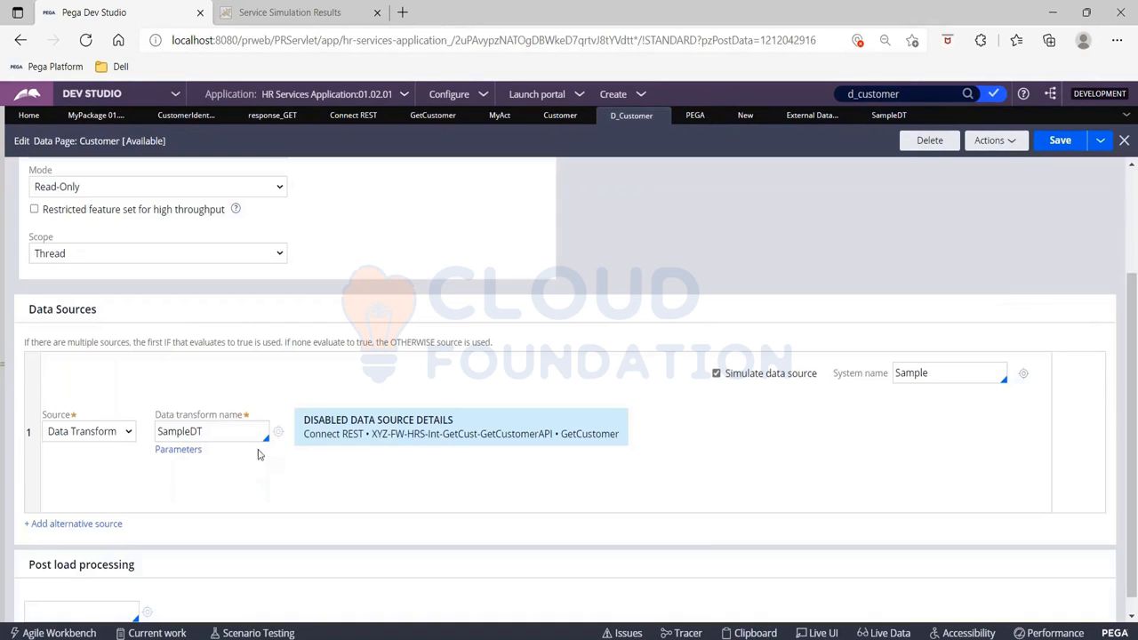
{"action": "key", "text": "Down"}
{"action": "key", "text": "Return"}
{"action": "left_click", "coordinate": [1050, 142]}
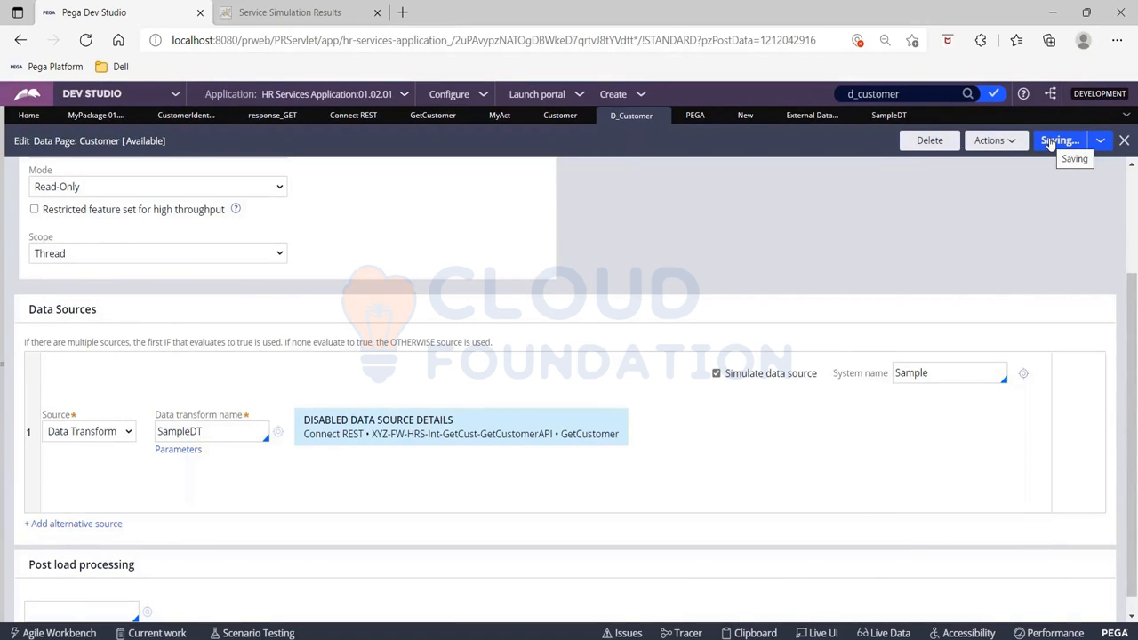
{"action": "scroll", "coordinate": [990, 375], "scroll_direction": "down", "scroll_amount": 2}
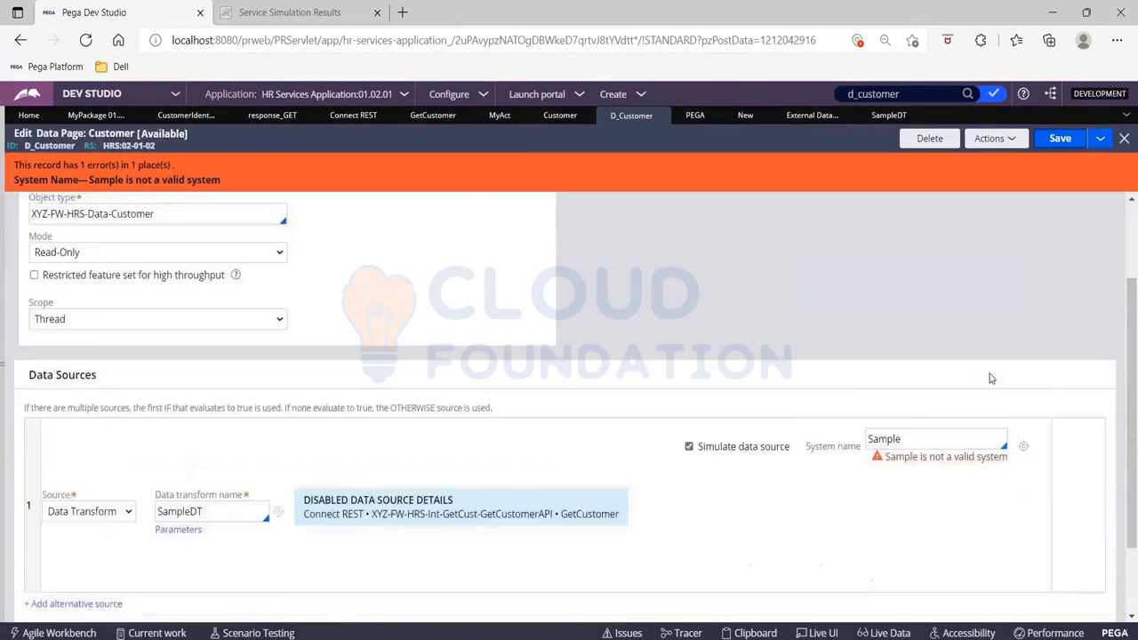
Step: Create the integration system for the data page's system name again, with system ID Sample
{"action": "left_click", "coordinate": [1024, 394]}
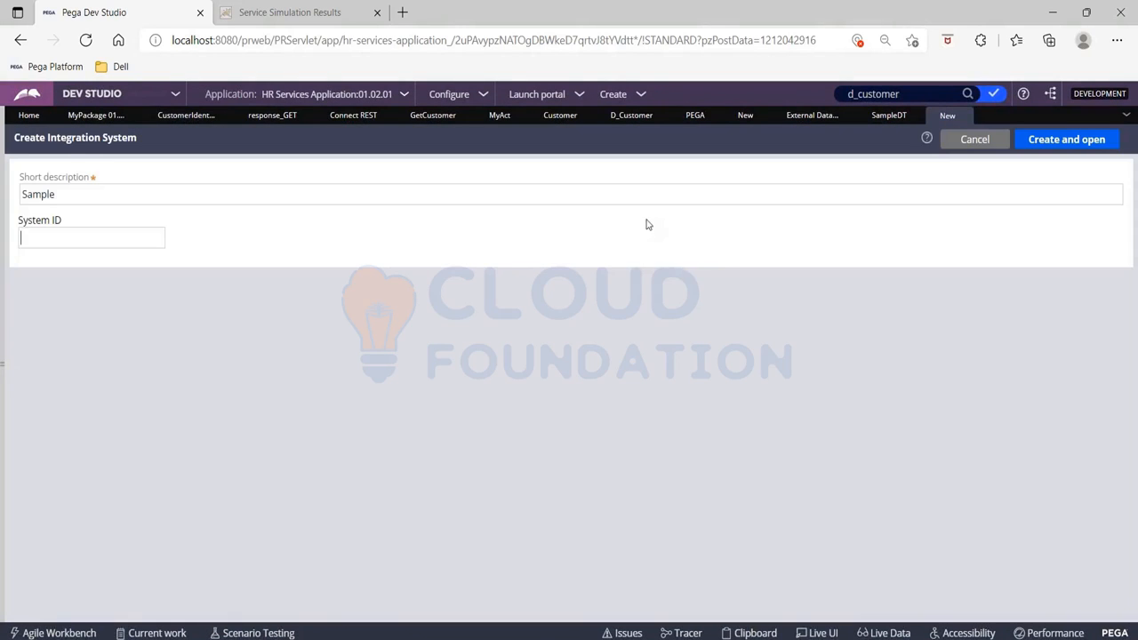
{"action": "left_click", "coordinate": [61, 240]}
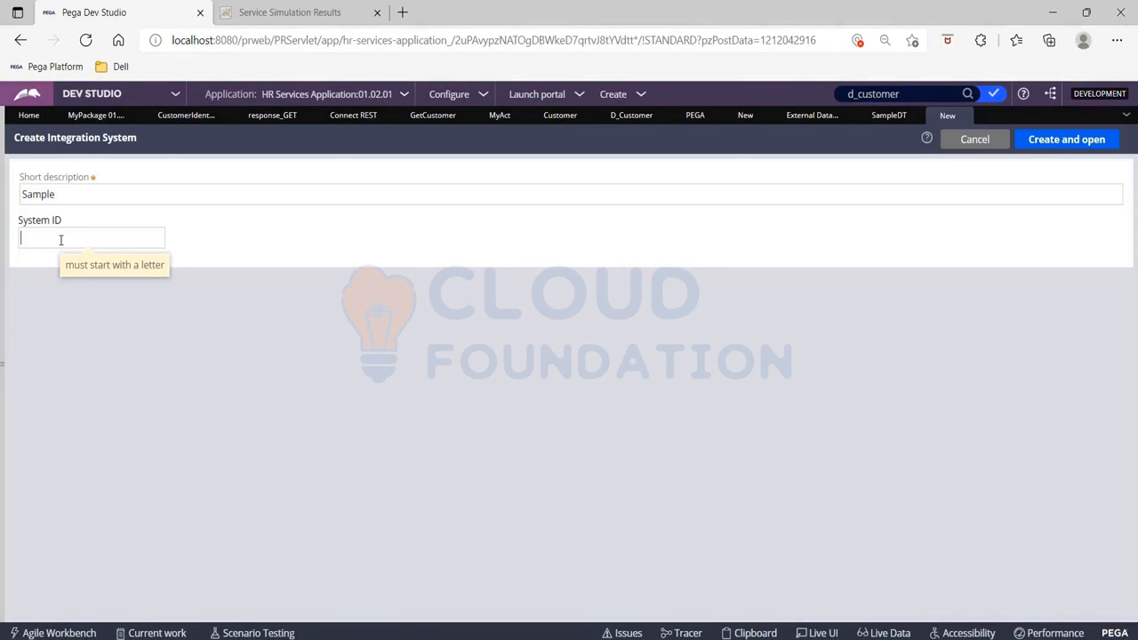
{"action": "type", "text": "Sample"}
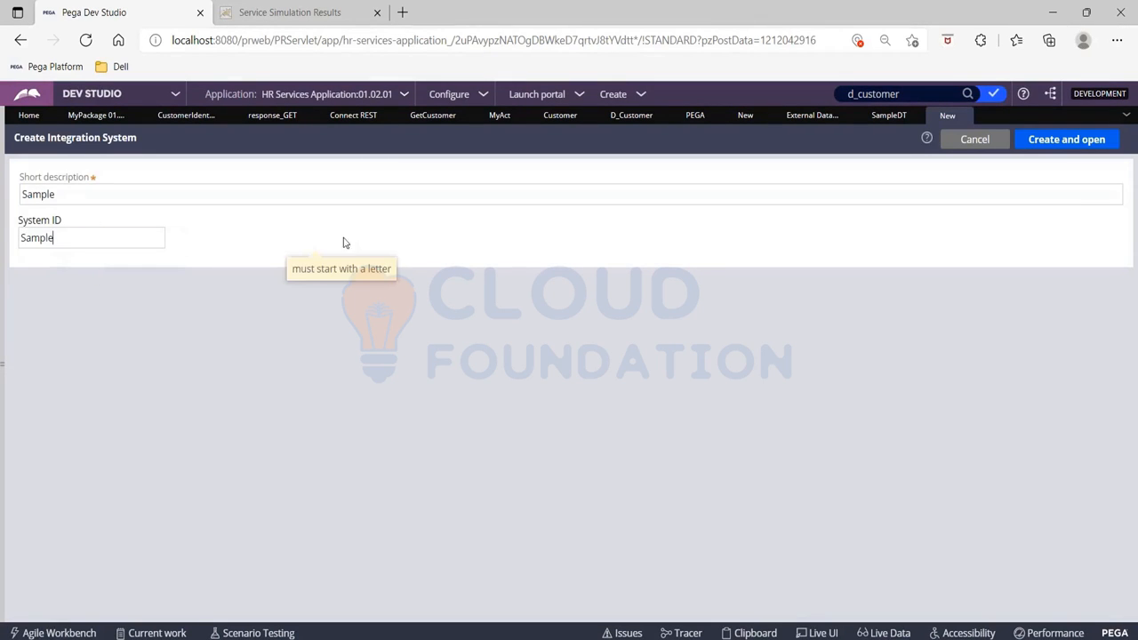
{"action": "left_click", "coordinate": [1066, 141]}
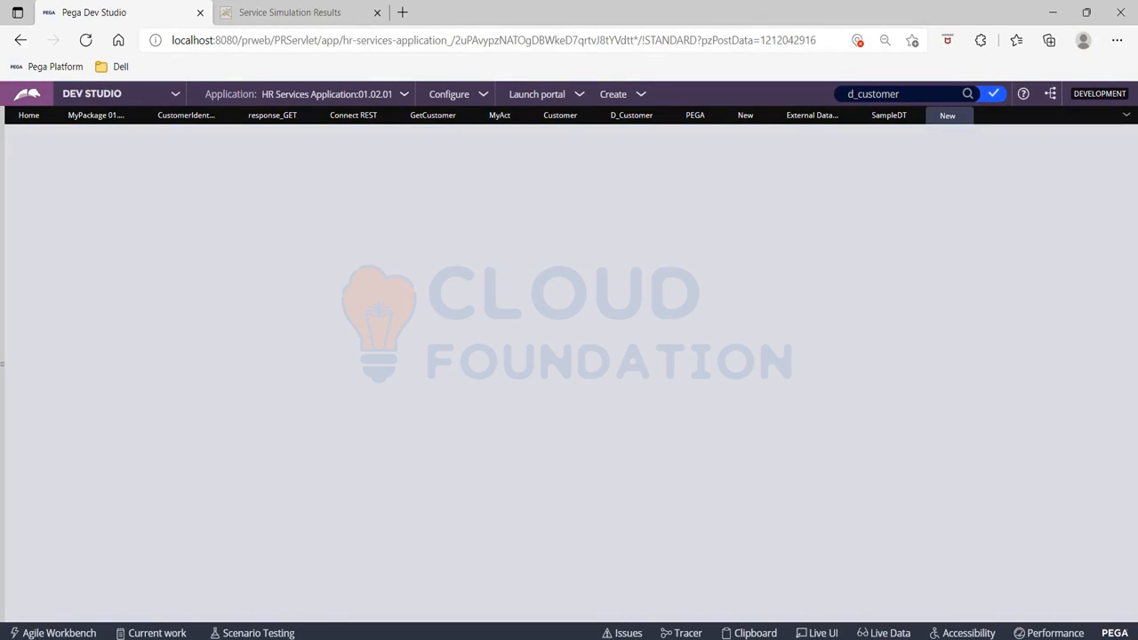
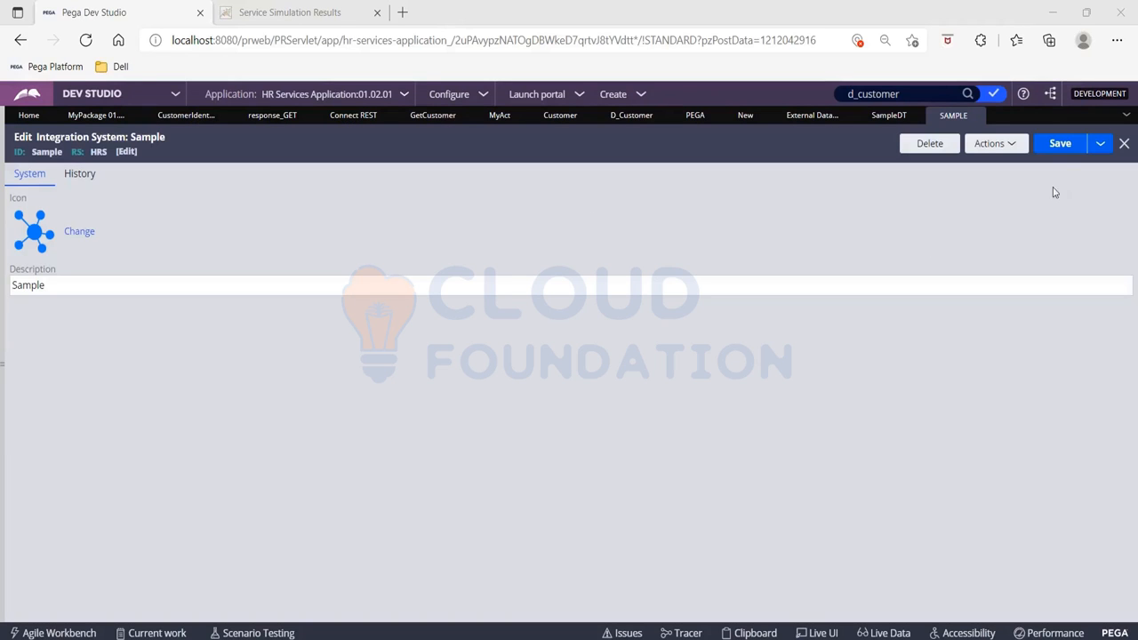
Step: Save the Sample integration system and save the D_Customer data page with Sample as its system name
{"action": "left_click", "coordinate": [1058, 144]}
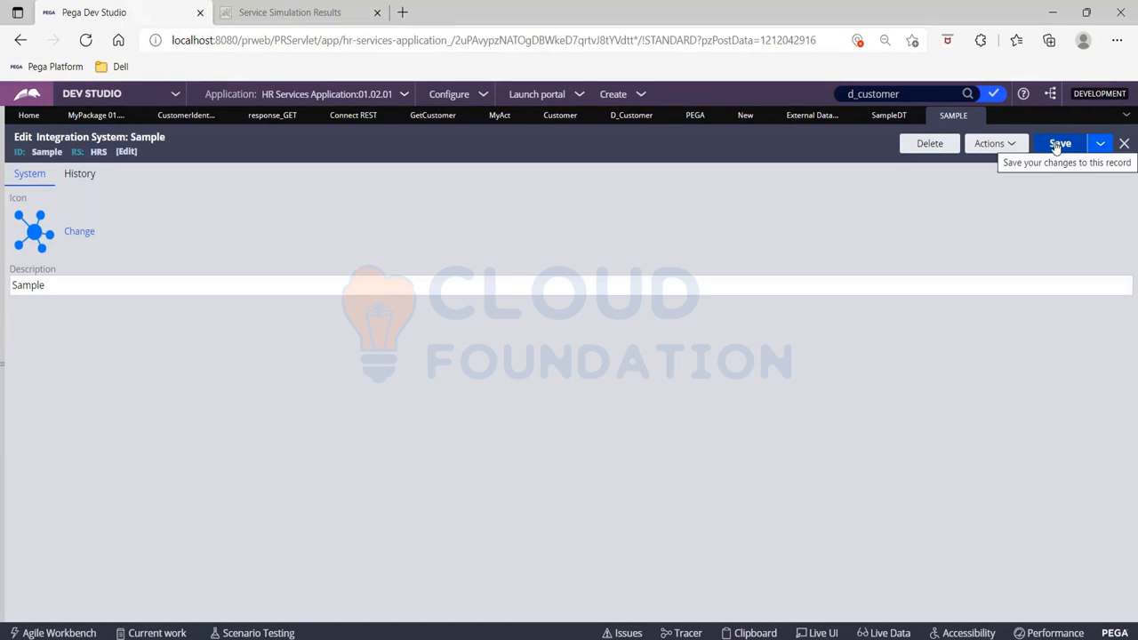
{"action": "left_click", "coordinate": [626, 118]}
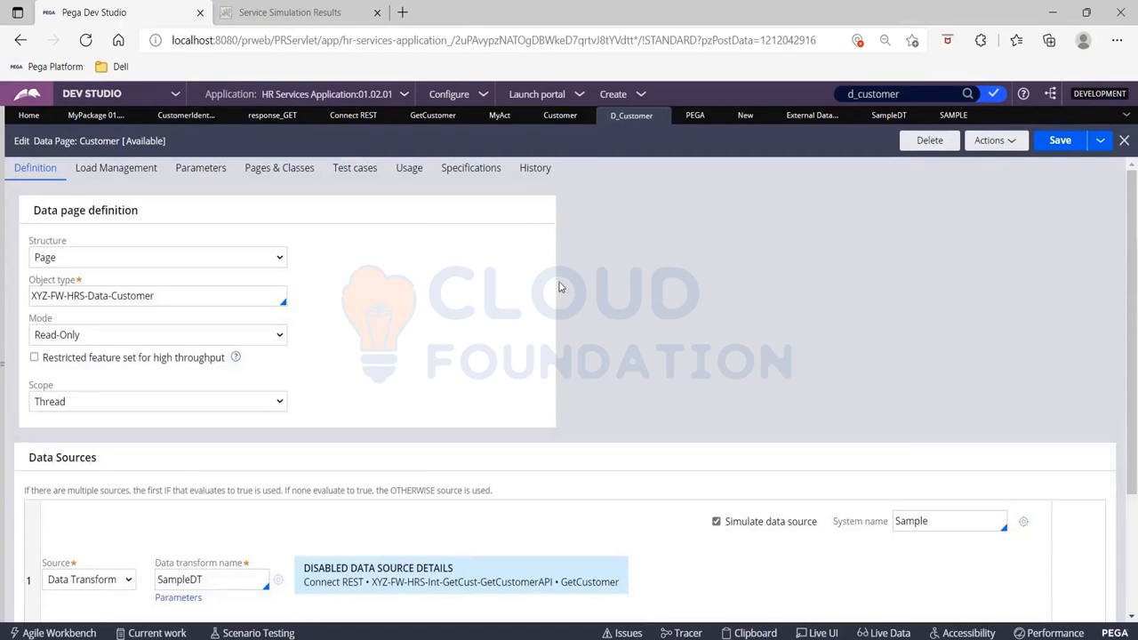
{"action": "scroll", "coordinate": [383, 389], "scroll_direction": "down", "scroll_amount": 3}
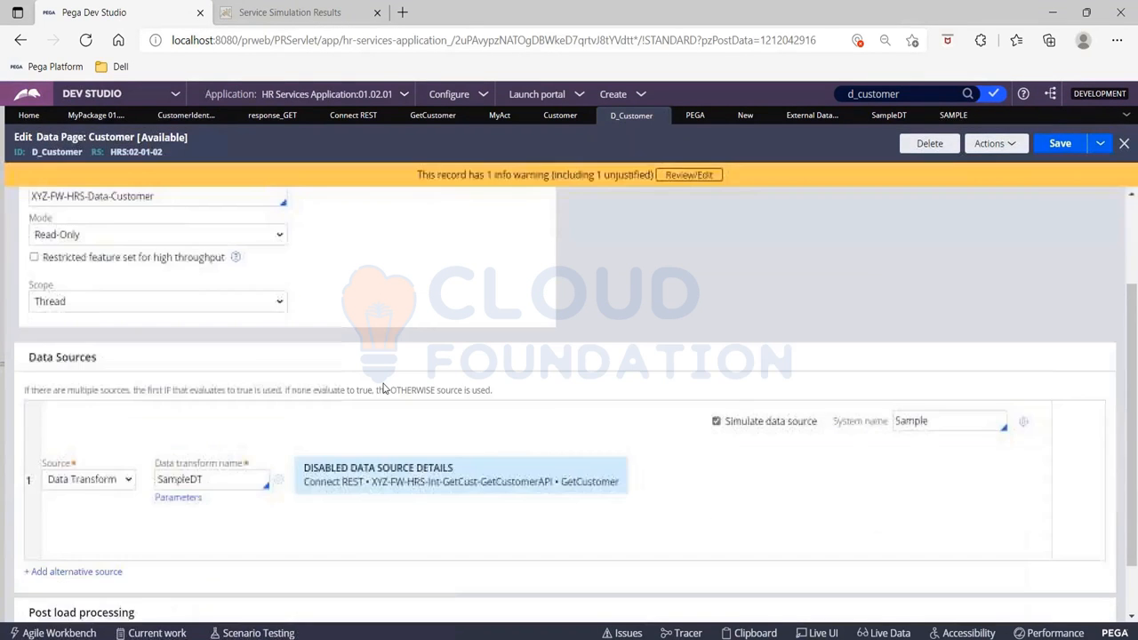
{"action": "left_click", "coordinate": [957, 391]}
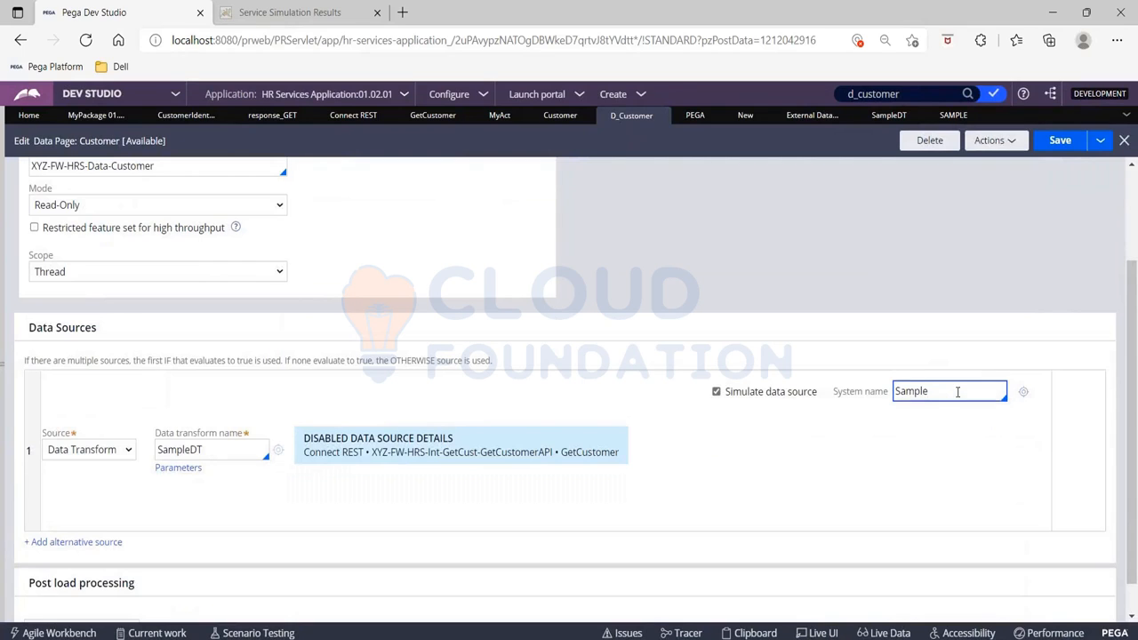
{"action": "left_click", "coordinate": [1058, 140]}
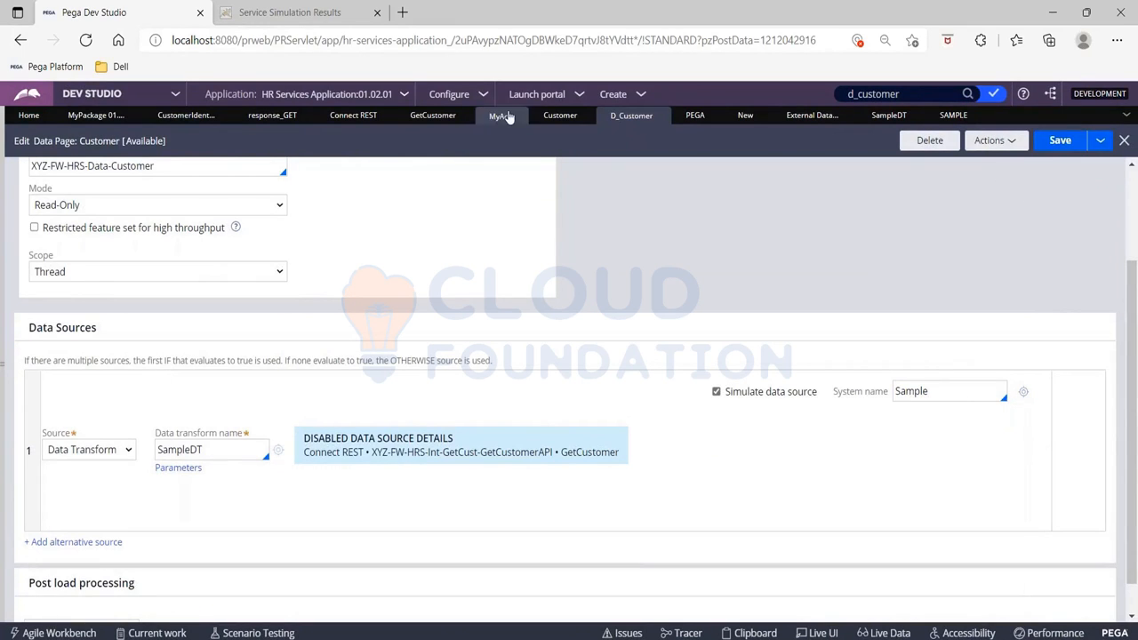
Step: Refresh the External Data Entities page, expand the Customer data type and open the SampleDT data transform that sources its Customer data page
{"action": "left_click", "coordinate": [789, 119]}
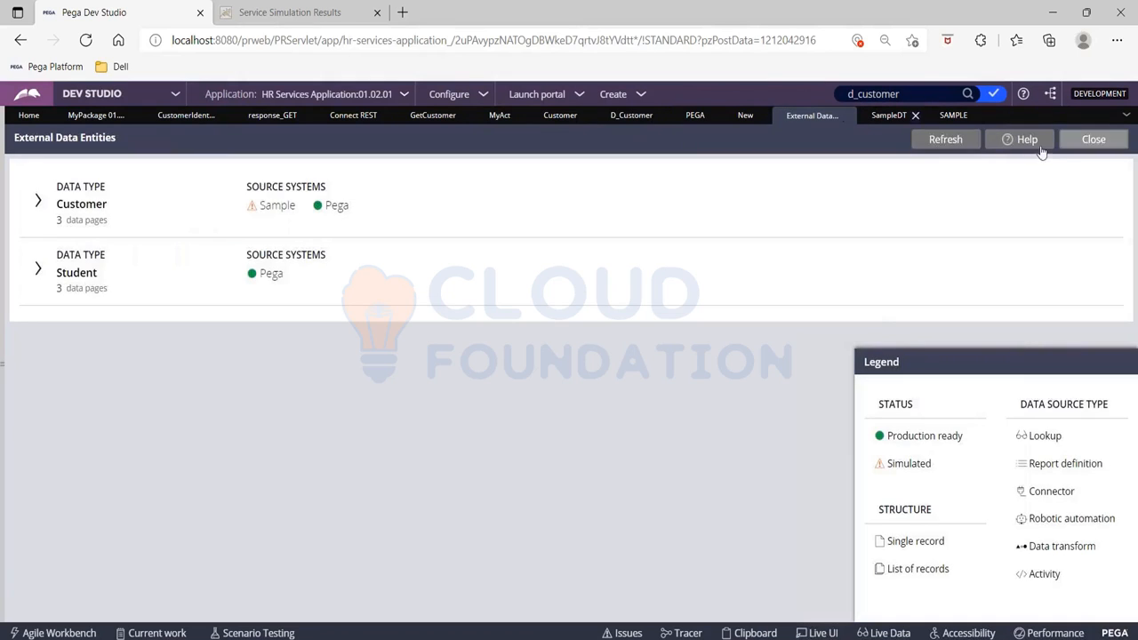
{"action": "left_click", "coordinate": [944, 140]}
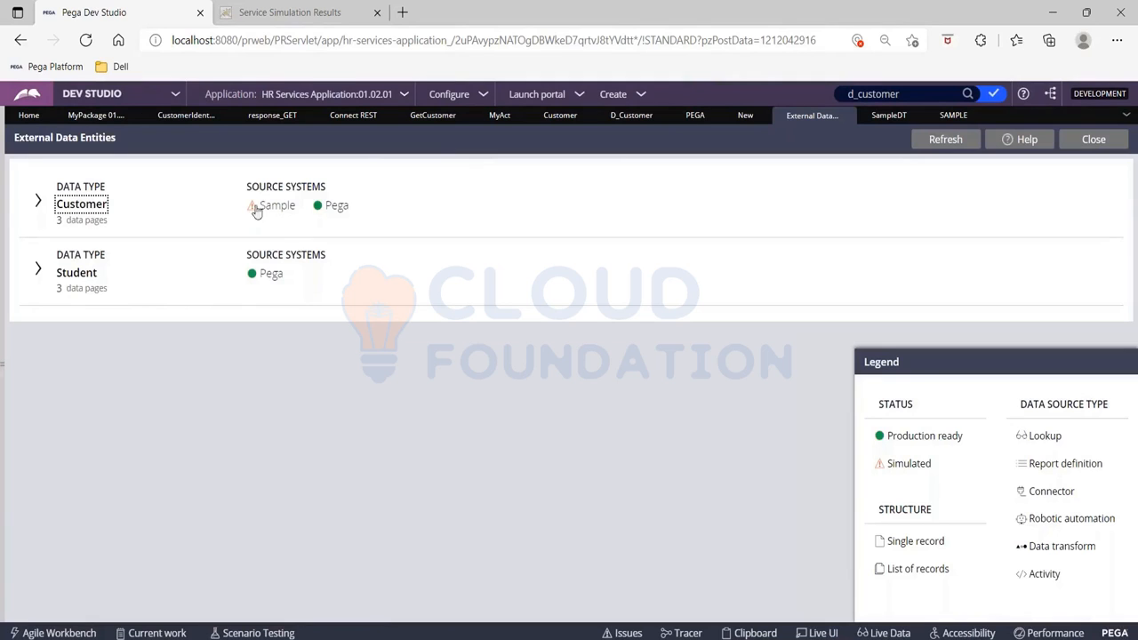
{"action": "left_click", "coordinate": [37, 200]}
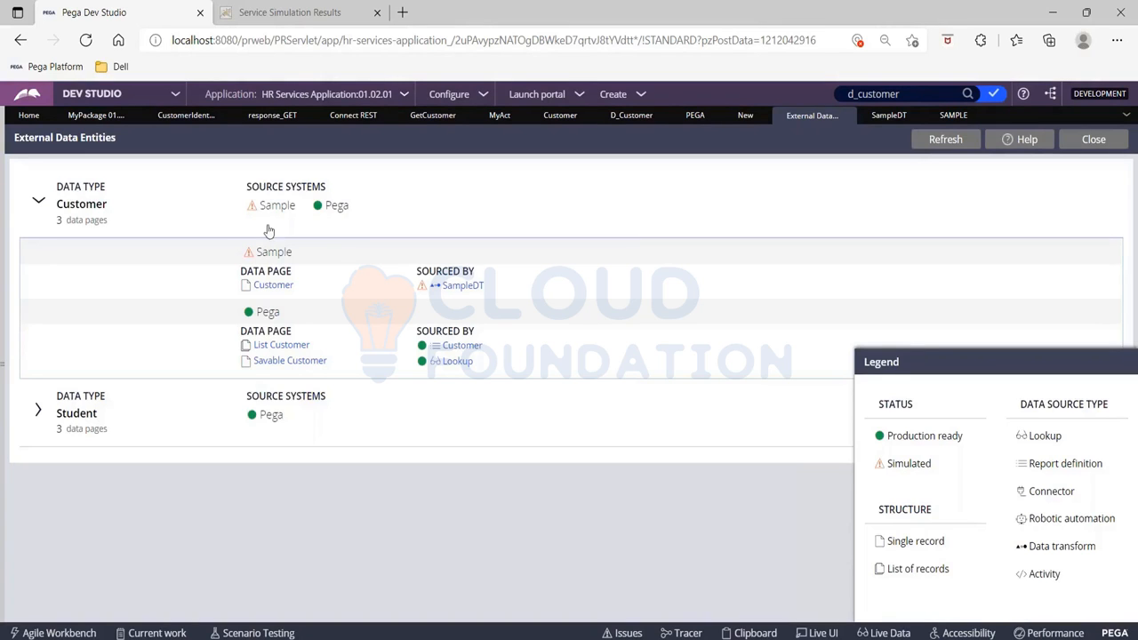
{"action": "left_click", "coordinate": [468, 288]}
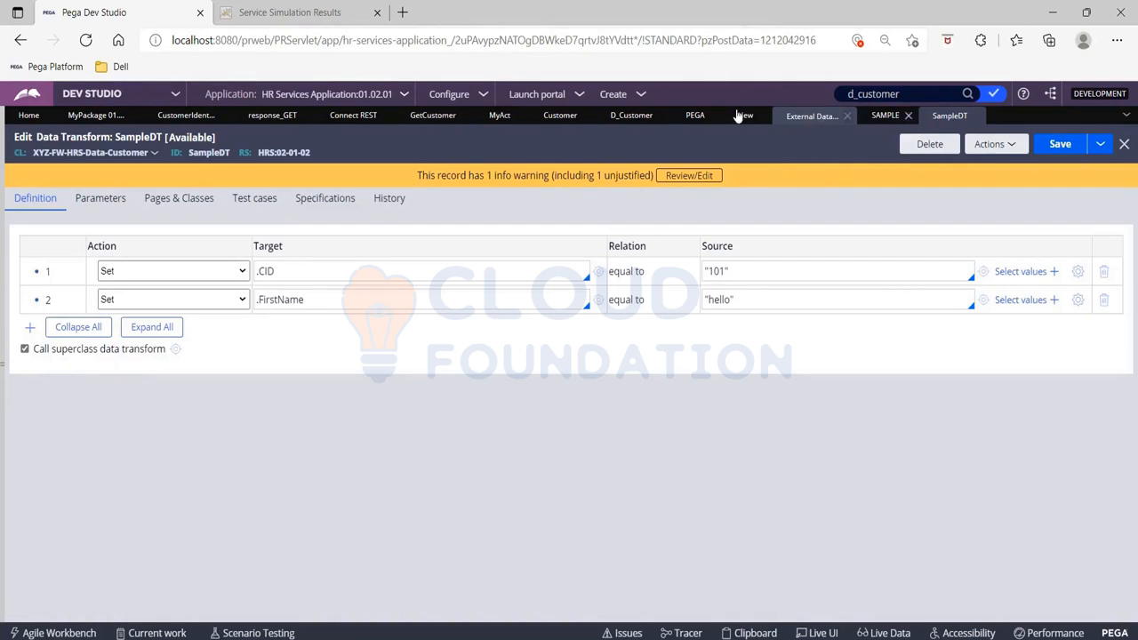
Step: Return to the D_Customer data page and open the Connector Definitions & Simulations page of the integration settings
{"action": "left_click", "coordinate": [630, 115]}
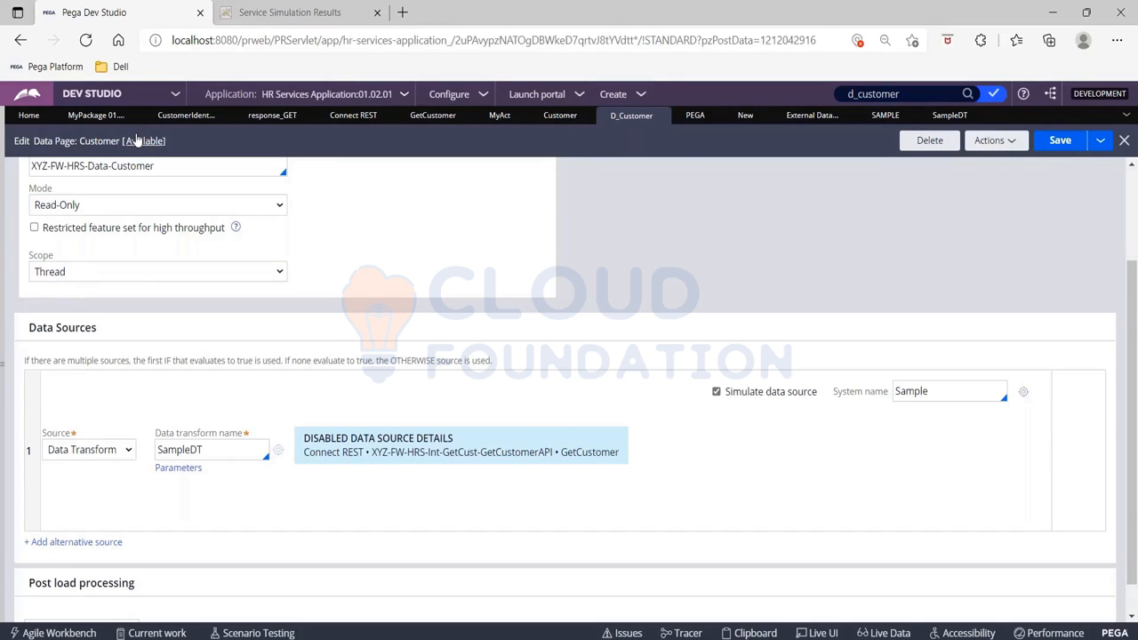
{"action": "mouse_move", "coordinate": [3, 186]}
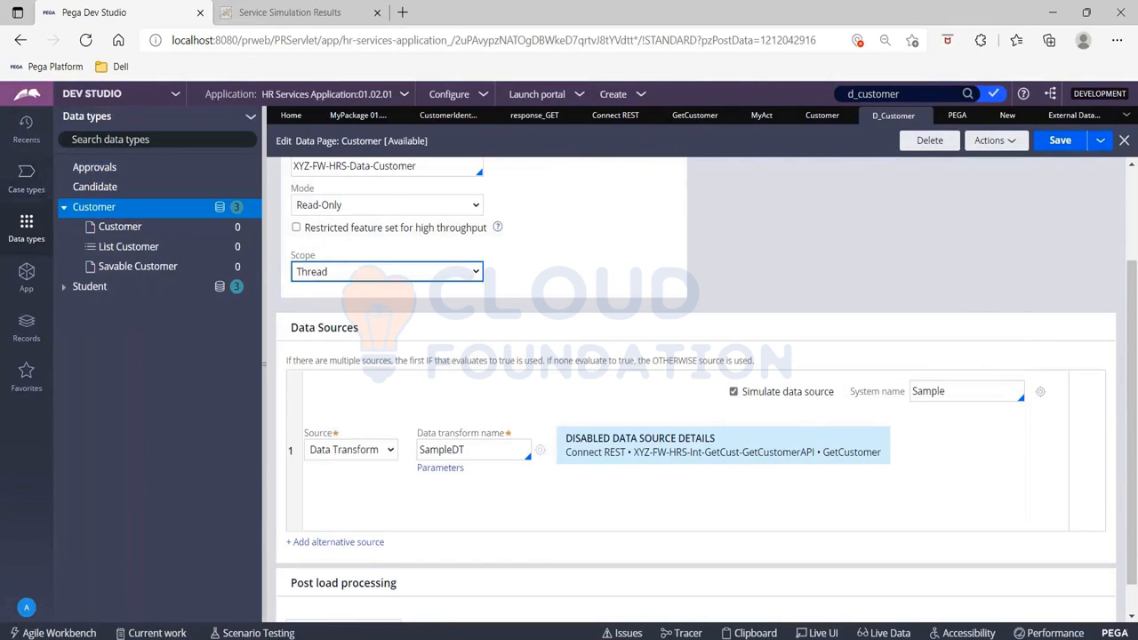
{"action": "left_click", "coordinate": [484, 94]}
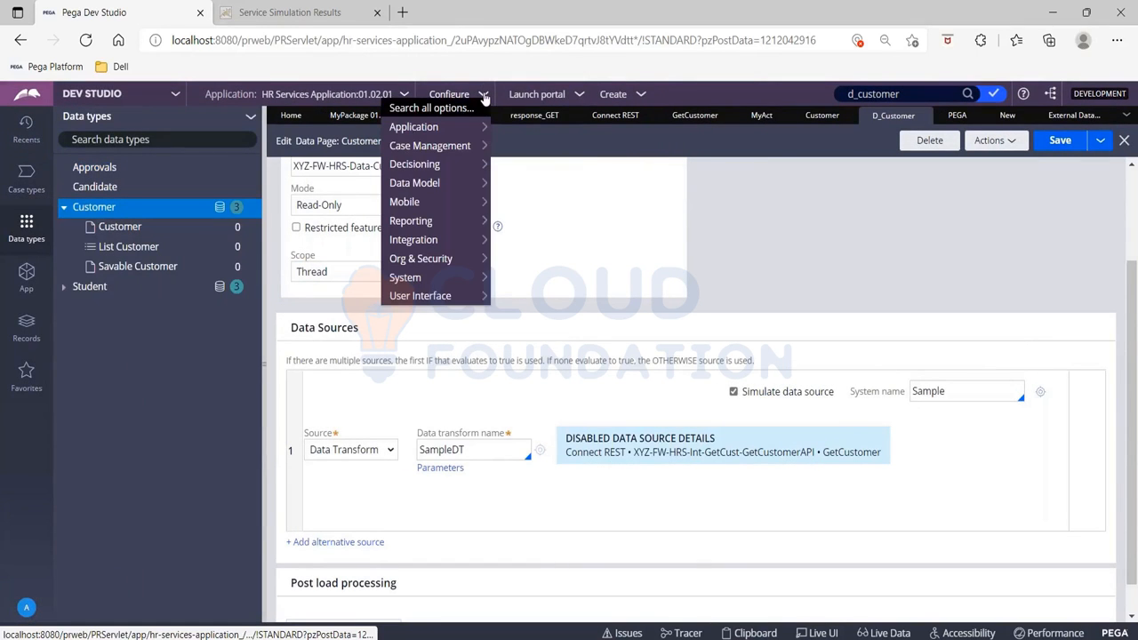
{"action": "mouse_move", "coordinate": [473, 191]}
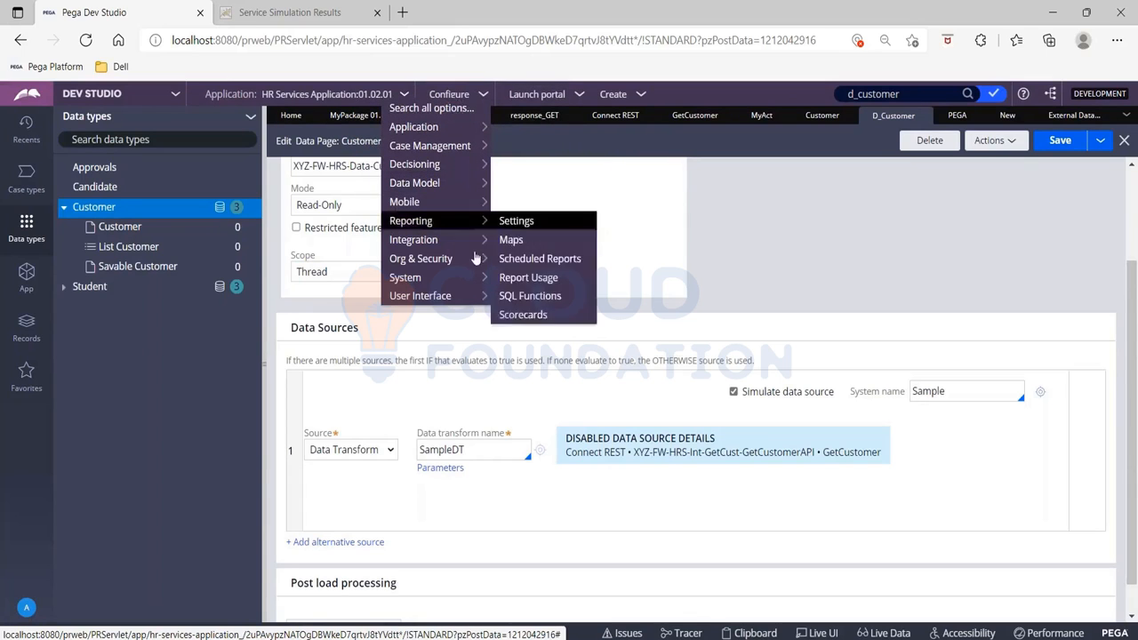
{"action": "mouse_move", "coordinate": [474, 242]}
{"action": "mouse_move", "coordinate": [524, 244]}
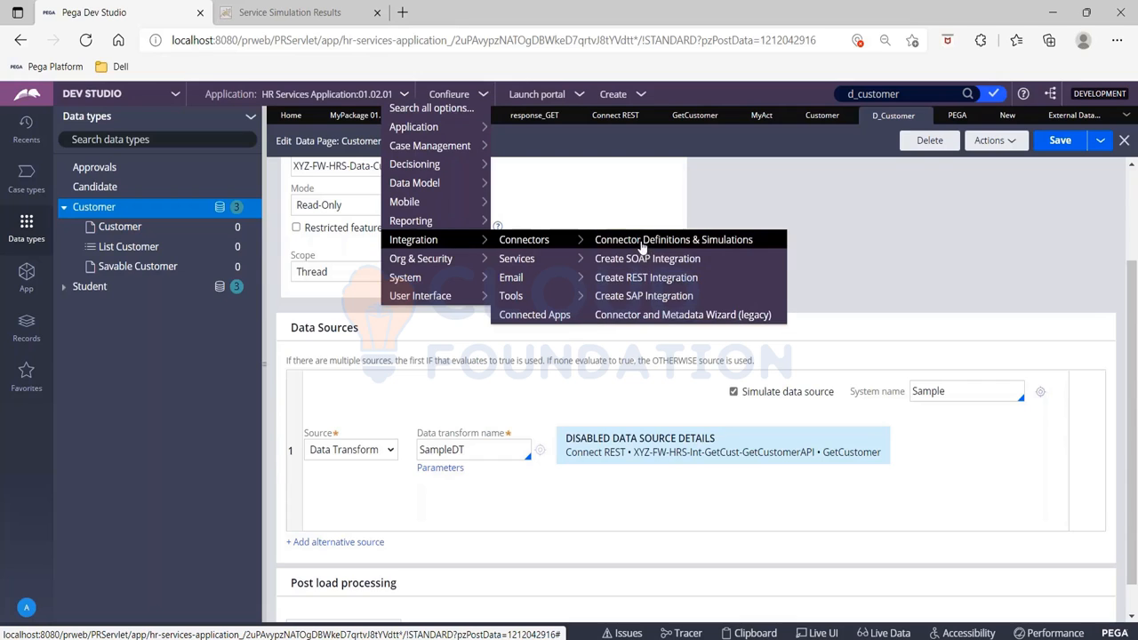
{"action": "left_click", "coordinate": [641, 244]}
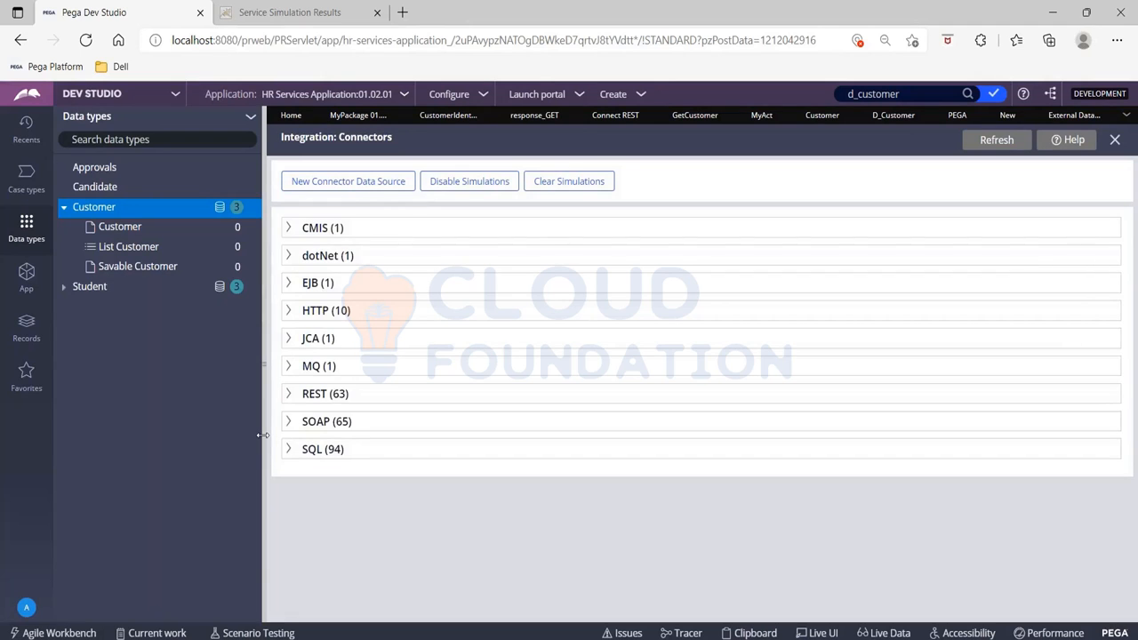
Step: Collapse the Data types explorer so the Integration: Connectors page fills the full width
{"action": "right_click", "coordinate": [263, 434]}
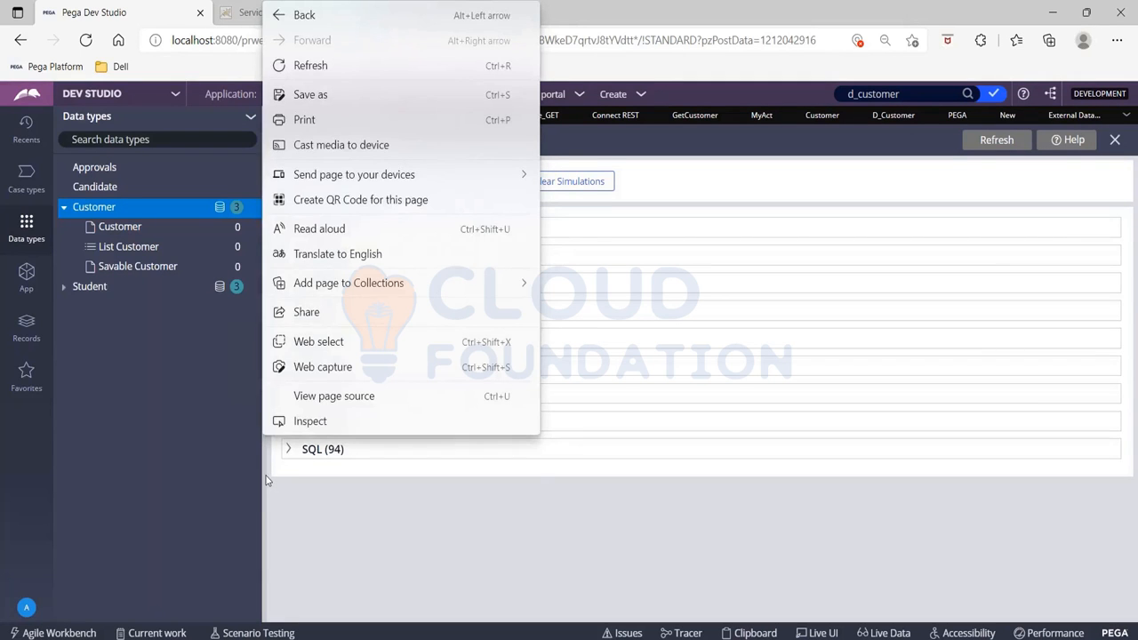
{"action": "right_click", "coordinate": [263, 434]}
{"action": "right_click", "coordinate": [310, 513]}
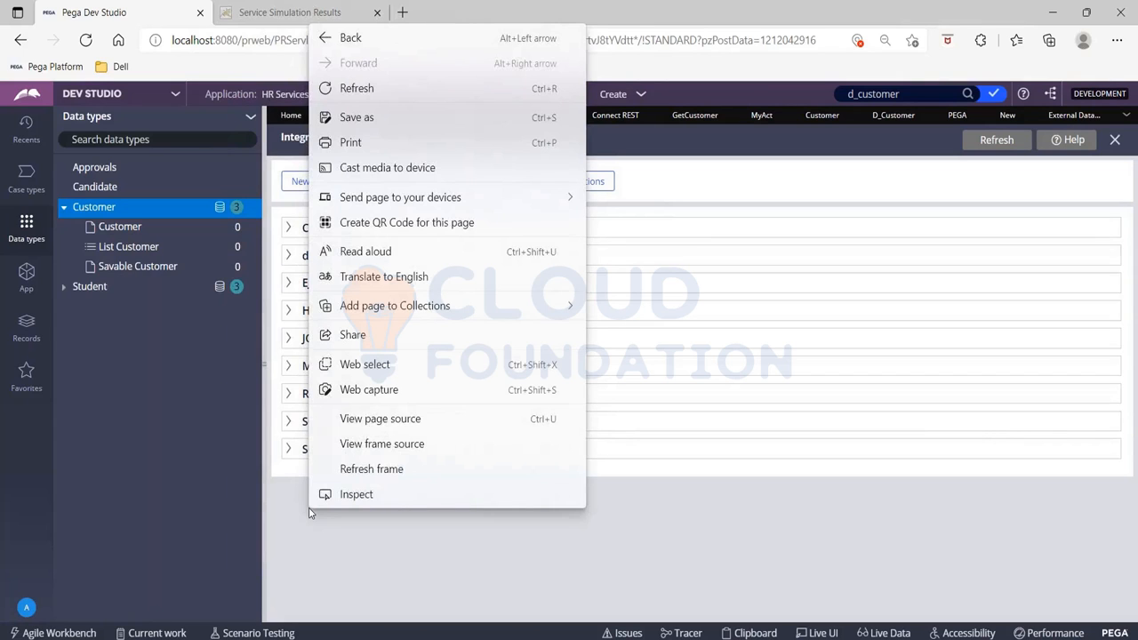
{"action": "left_click", "coordinate": [309, 513]}
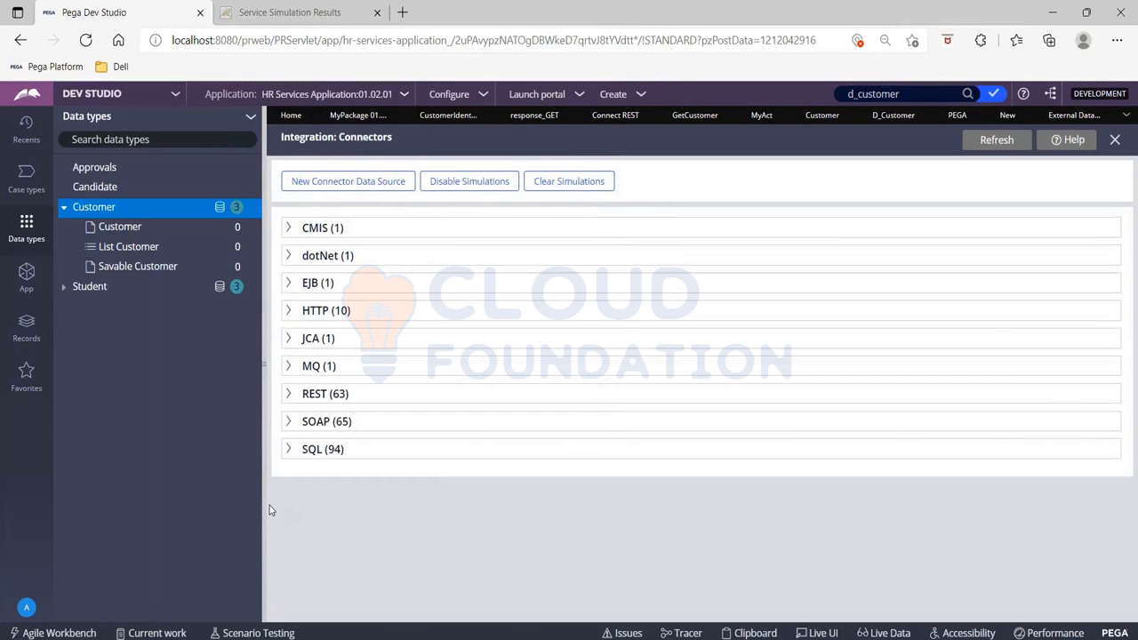
{"action": "left_click_drag", "start_coordinate": [264, 510], "coordinate": [207, 510]}
{"action": "left_click_drag", "start_coordinate": [208, 374], "coordinate": [36, 376]}
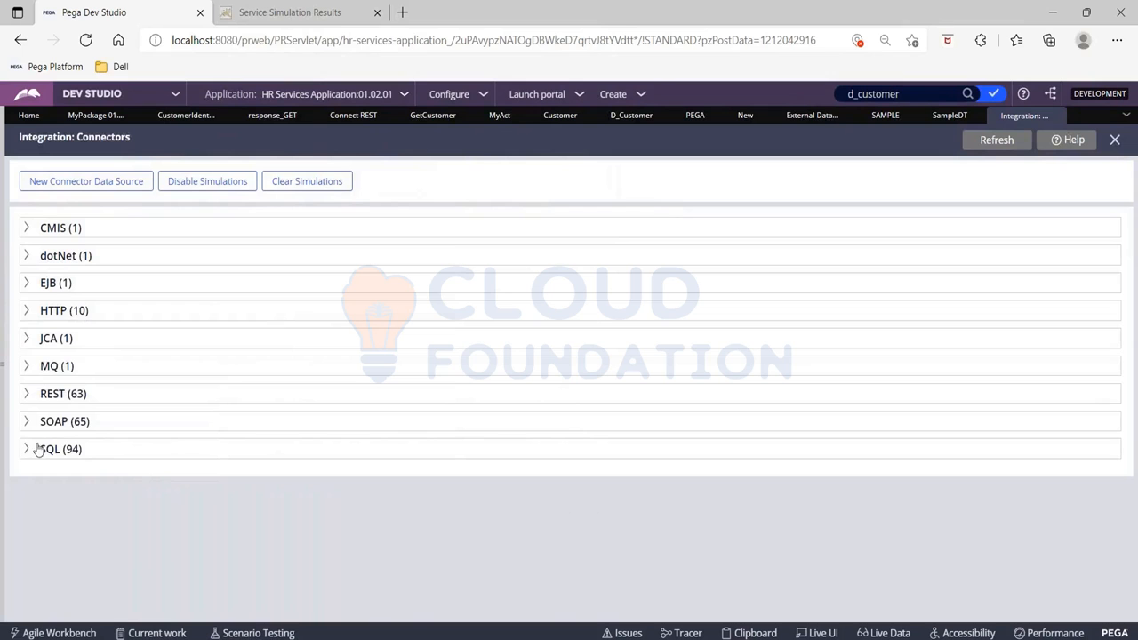
Step: Expand the REST connectors and examine the whole list with its simulation counts, including the GetCustomer connector
{"action": "left_click", "coordinate": [25, 395]}
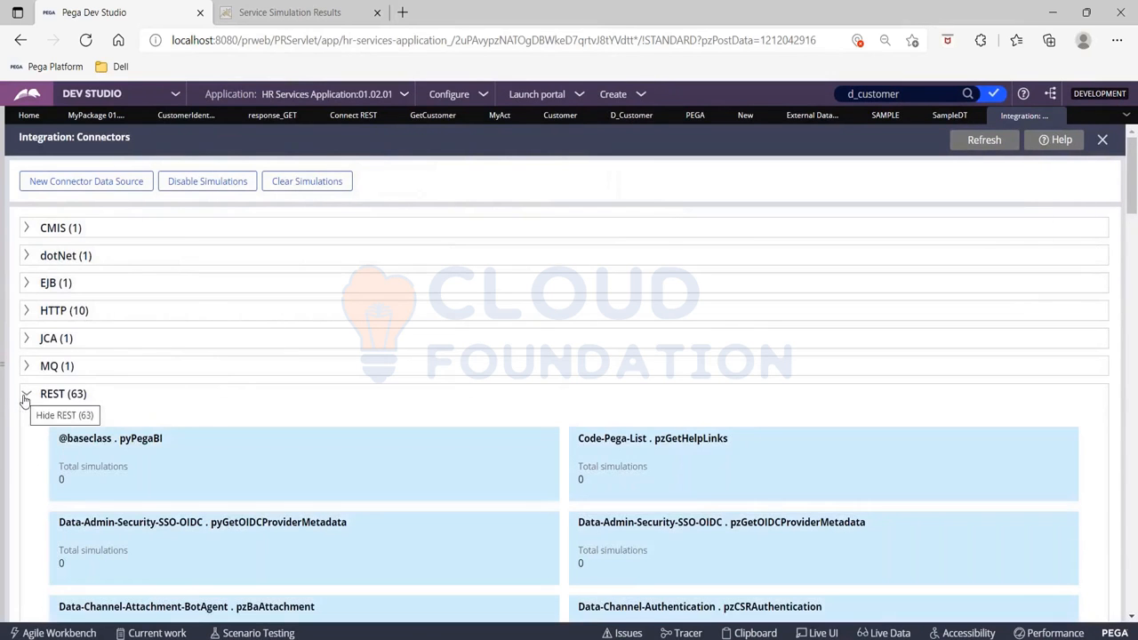
{"action": "scroll", "coordinate": [365, 348], "scroll_direction": "down", "scroll_amount": 1}
{"action": "scroll", "coordinate": [365, 347], "scroll_direction": "down", "scroll_amount": 3}
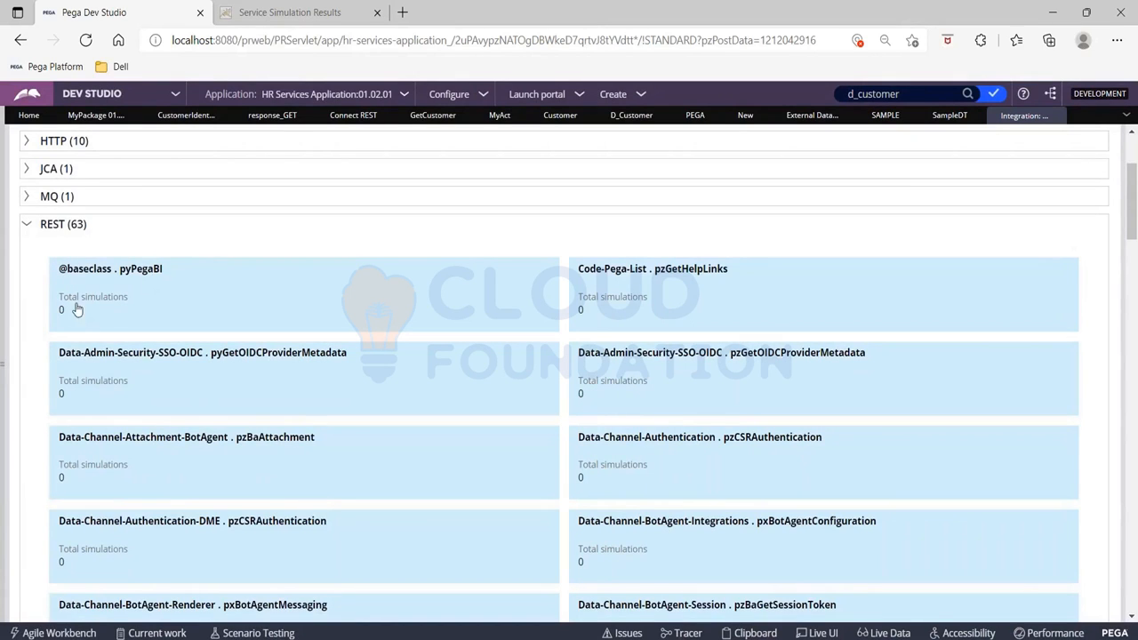
{"action": "scroll", "coordinate": [264, 409], "scroll_direction": "down", "scroll_amount": 3}
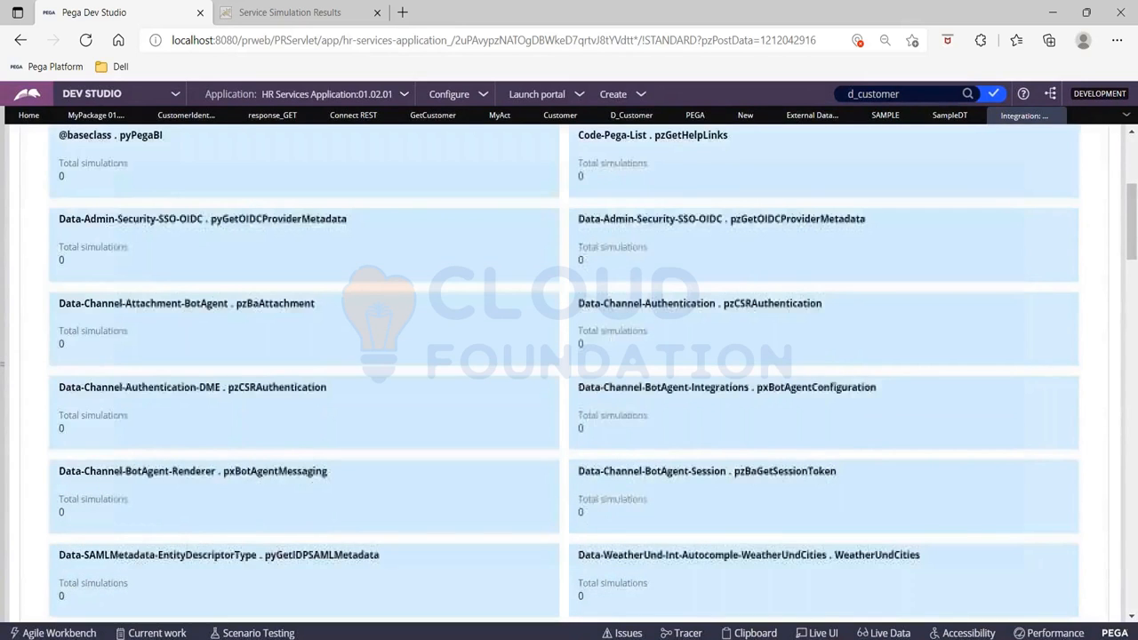
{"action": "scroll", "coordinate": [569, 373], "scroll_direction": "down", "scroll_amount": 2}
{"action": "scroll", "coordinate": [568, 373], "scroll_direction": "down", "scroll_amount": 6}
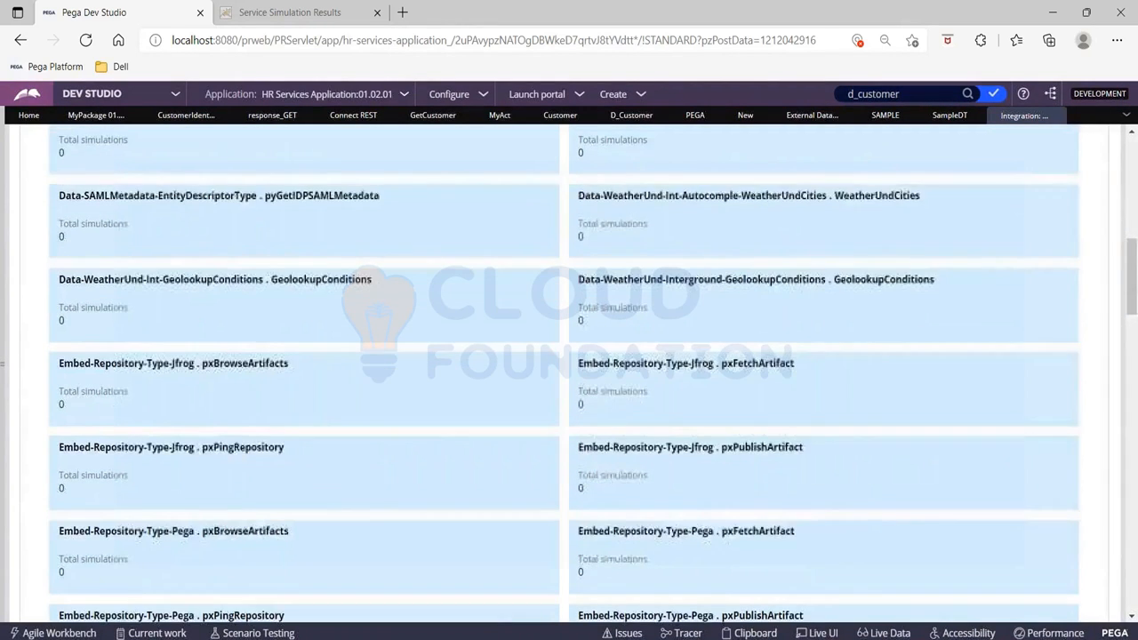
{"action": "scroll", "coordinate": [569, 374], "scroll_direction": "down", "scroll_amount": 12}
{"action": "scroll", "coordinate": [569, 374], "scroll_direction": "down", "scroll_amount": 5}
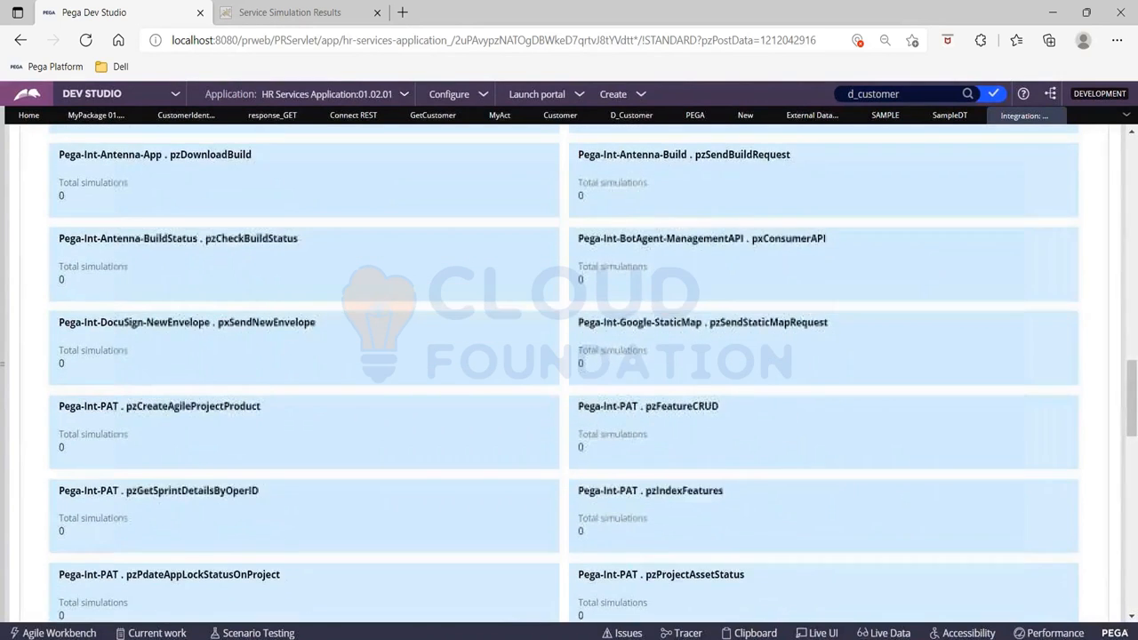
{"action": "scroll", "coordinate": [569, 373], "scroll_direction": "down", "scroll_amount": 18}
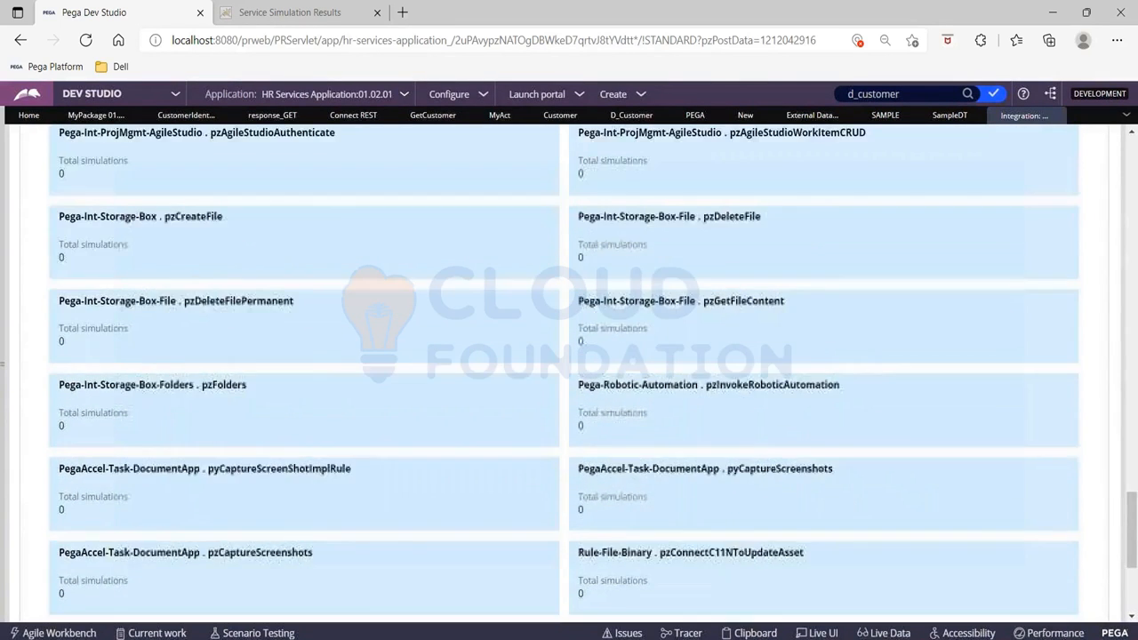
{"action": "scroll", "coordinate": [569, 374], "scroll_direction": "down", "scroll_amount": 6}
{"action": "scroll", "coordinate": [568, 373], "scroll_direction": "up", "scroll_amount": 2}
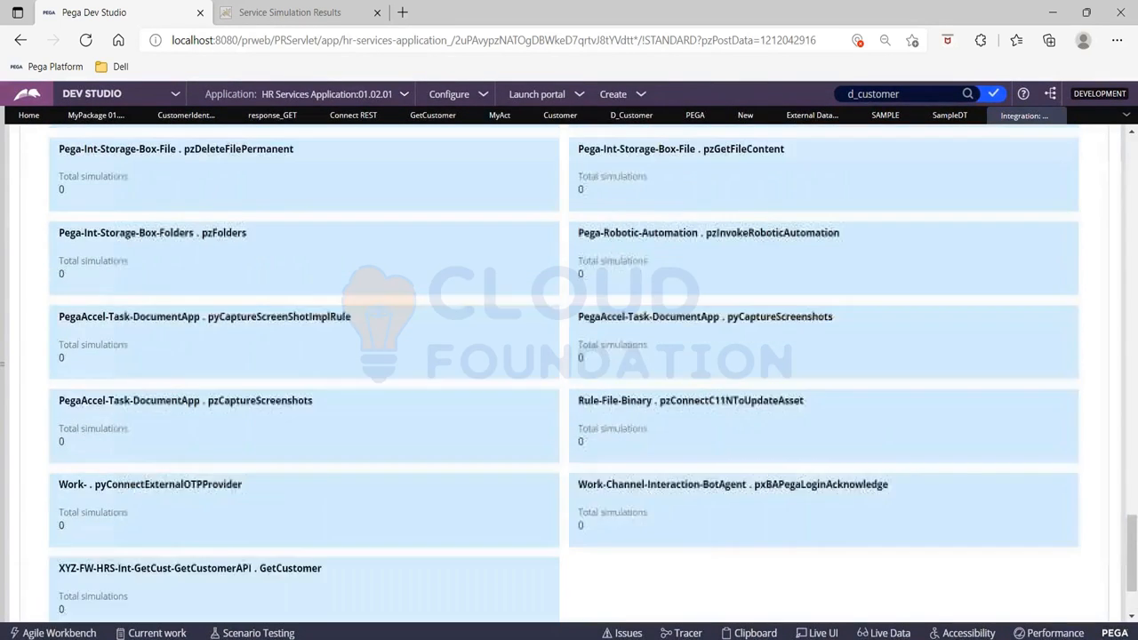
{"action": "scroll", "coordinate": [568, 373], "scroll_direction": "down", "scroll_amount": 2}
{"action": "scroll", "coordinate": [263, 409], "scroll_direction": "up", "scroll_amount": 20}
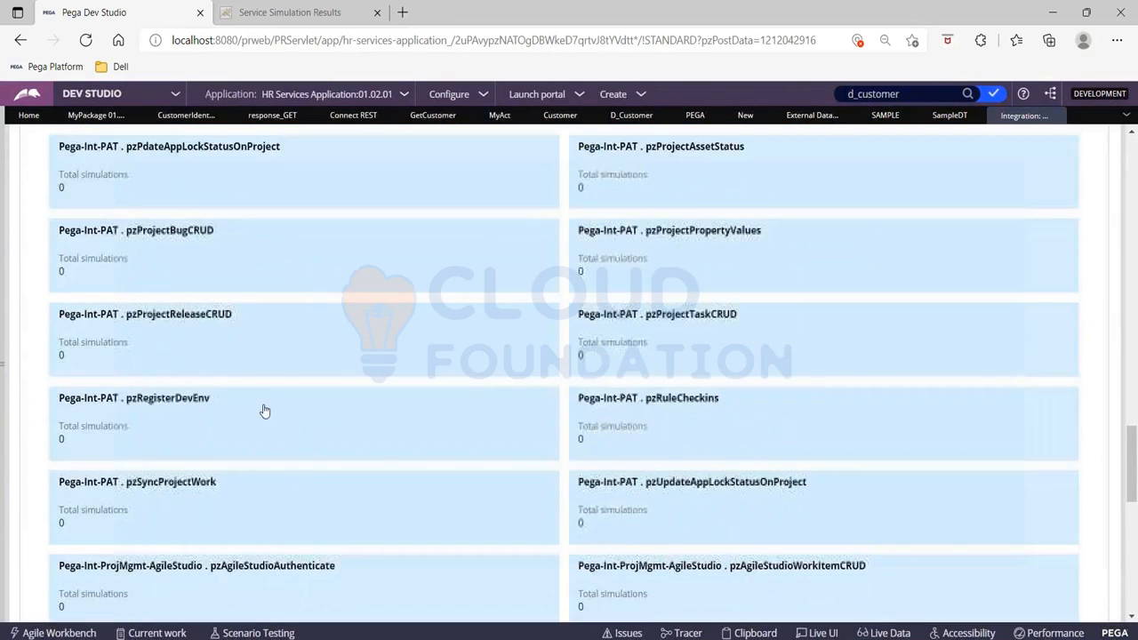
{"action": "scroll", "coordinate": [263, 410], "scroll_direction": "up", "scroll_amount": 20}
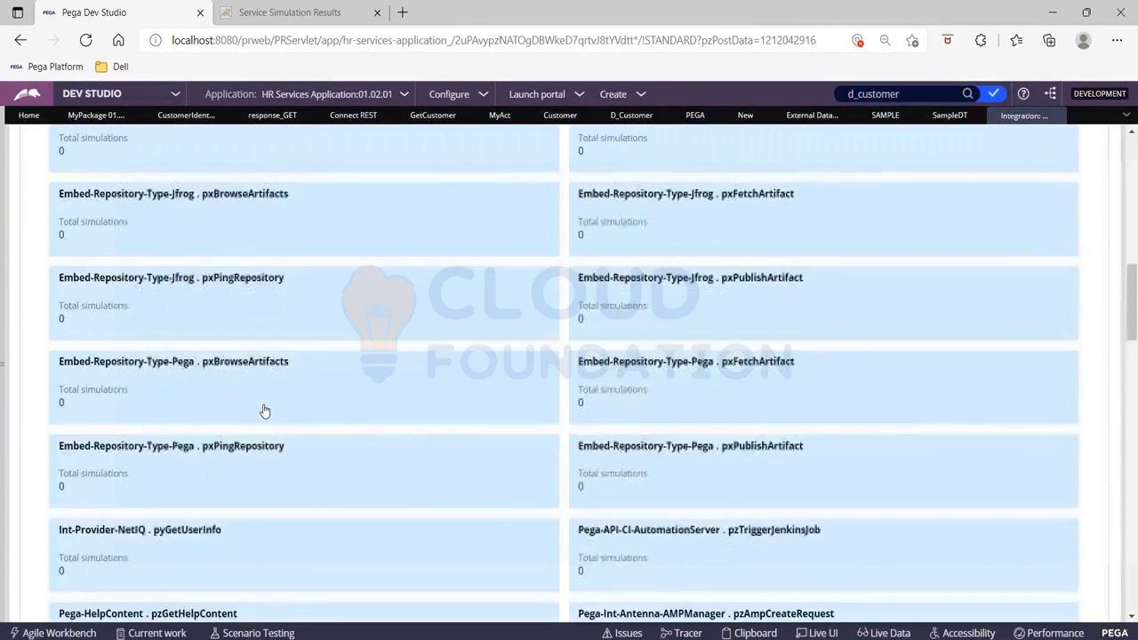
{"action": "scroll", "coordinate": [639, 246], "scroll_direction": "up", "scroll_amount": 3}
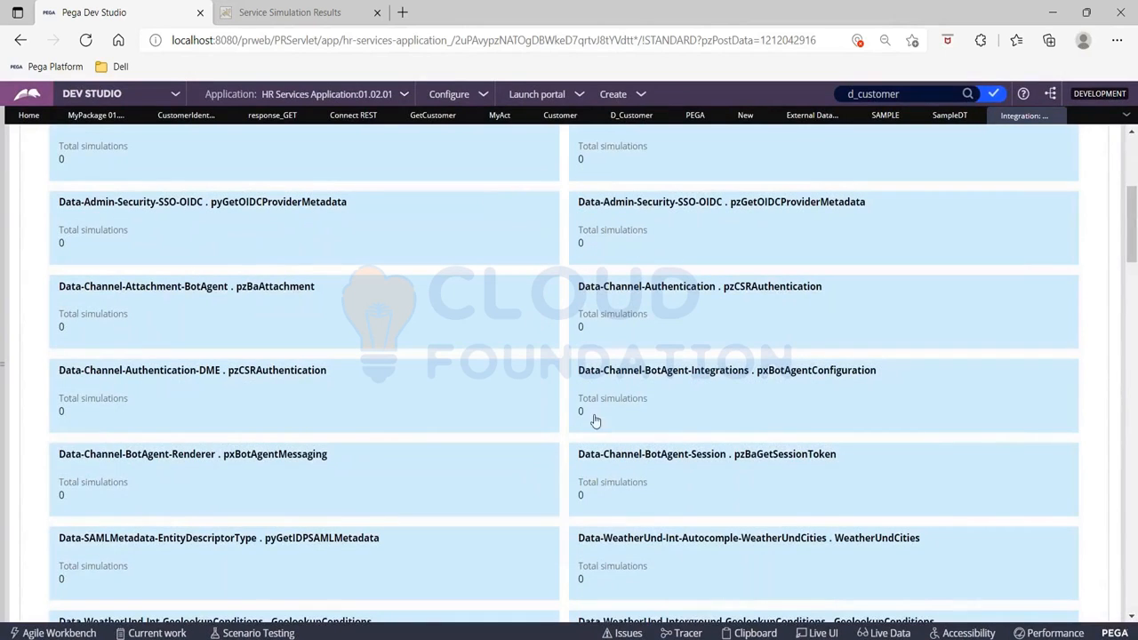
{"action": "scroll", "coordinate": [415, 399], "scroll_direction": "down", "scroll_amount": 2}
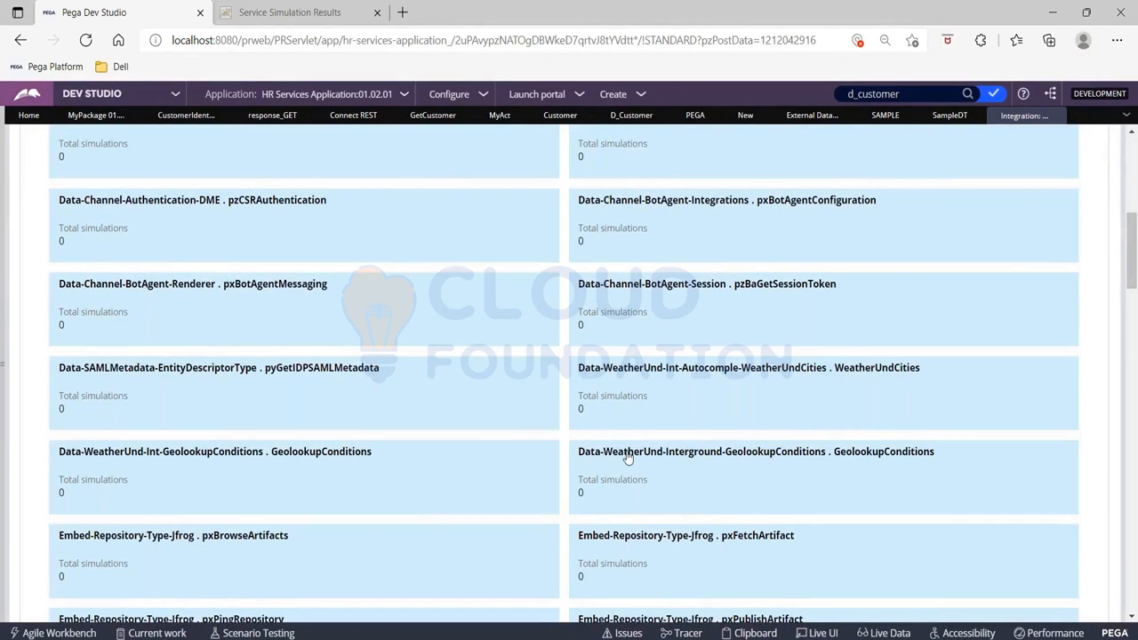
Step: Return to the Integration: Connectors page and open the GetCustomer REST connector of class XYZ-FW-HRS-Int-GetCust-GetCustomerAPI
{"action": "left_click", "coordinate": [186, 116]}
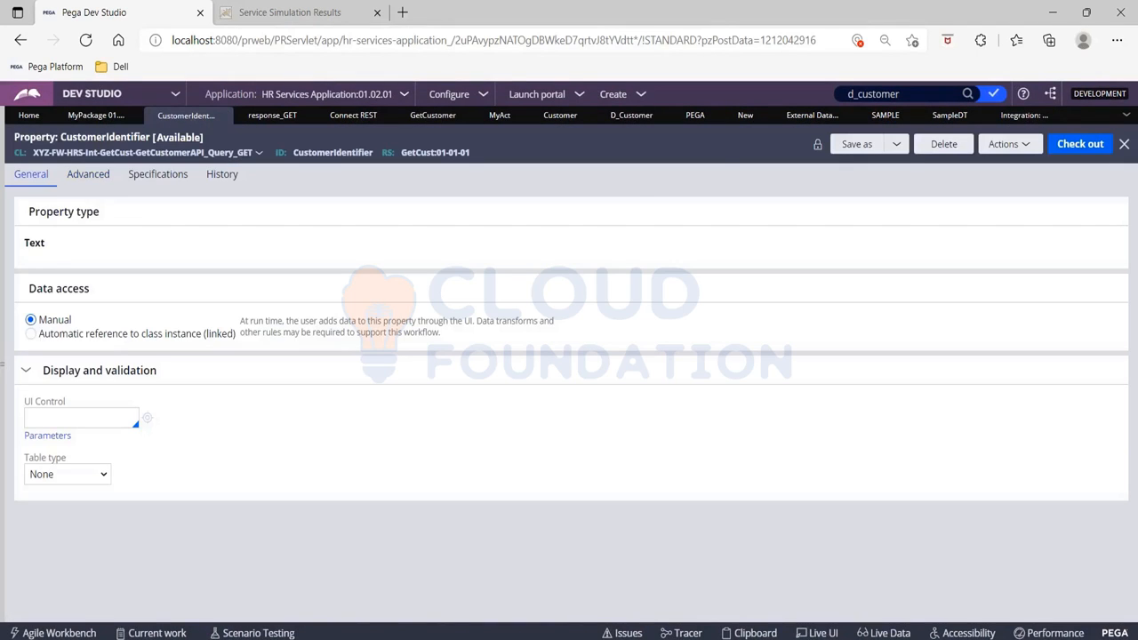
{"action": "left_click", "coordinate": [1013, 117]}
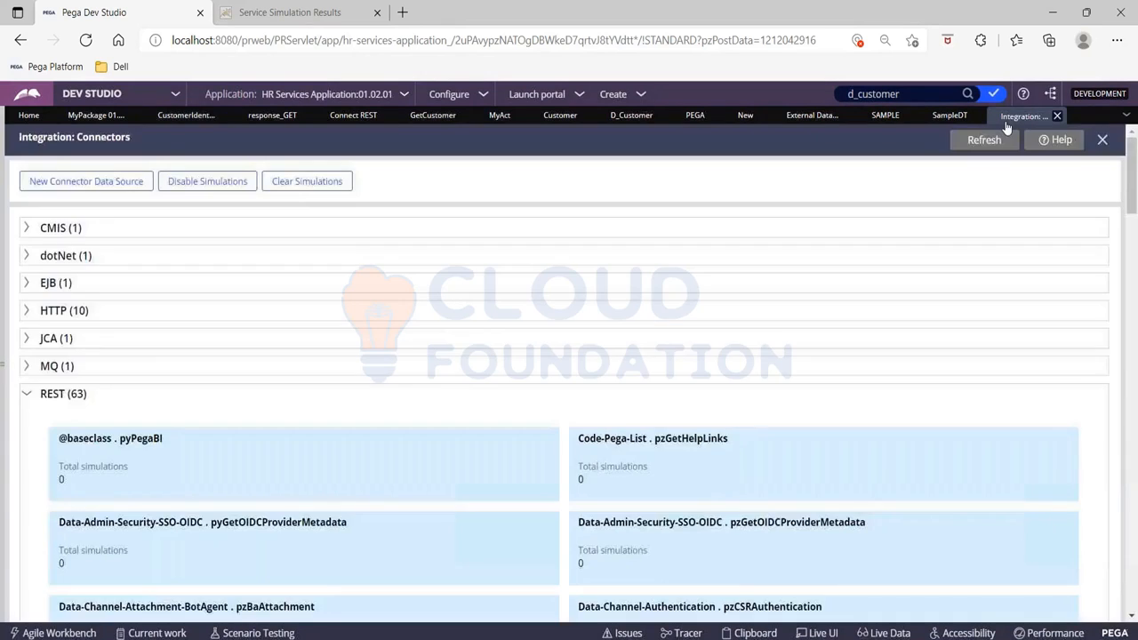
{"action": "scroll", "coordinate": [568, 374], "scroll_direction": "down", "scroll_amount": 20}
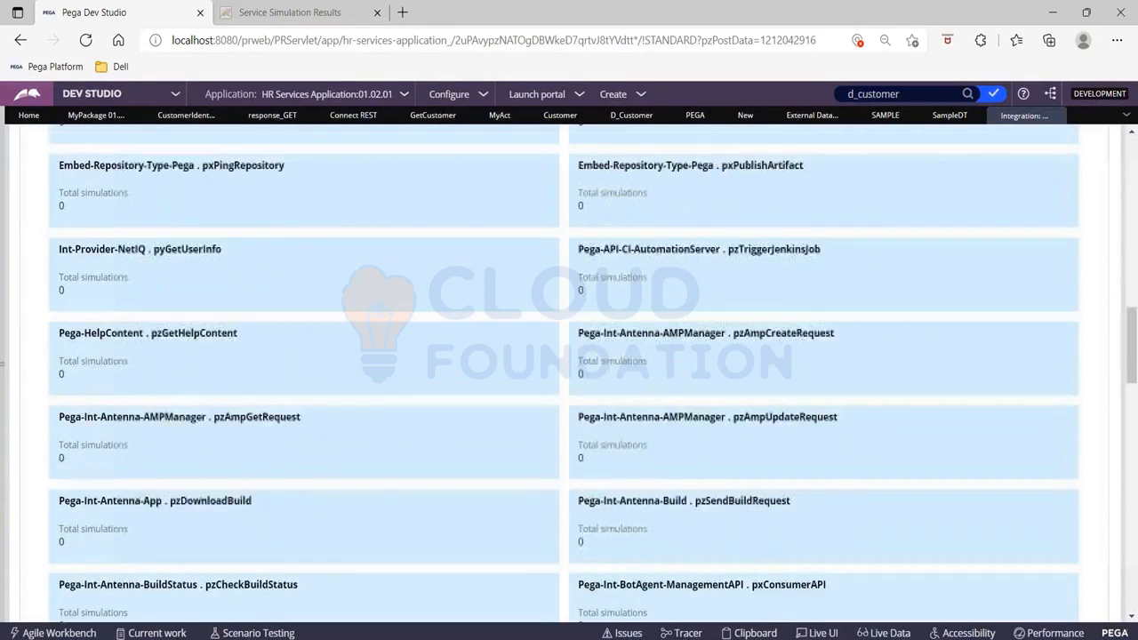
{"action": "scroll", "coordinate": [569, 373], "scroll_direction": "down", "scroll_amount": 10}
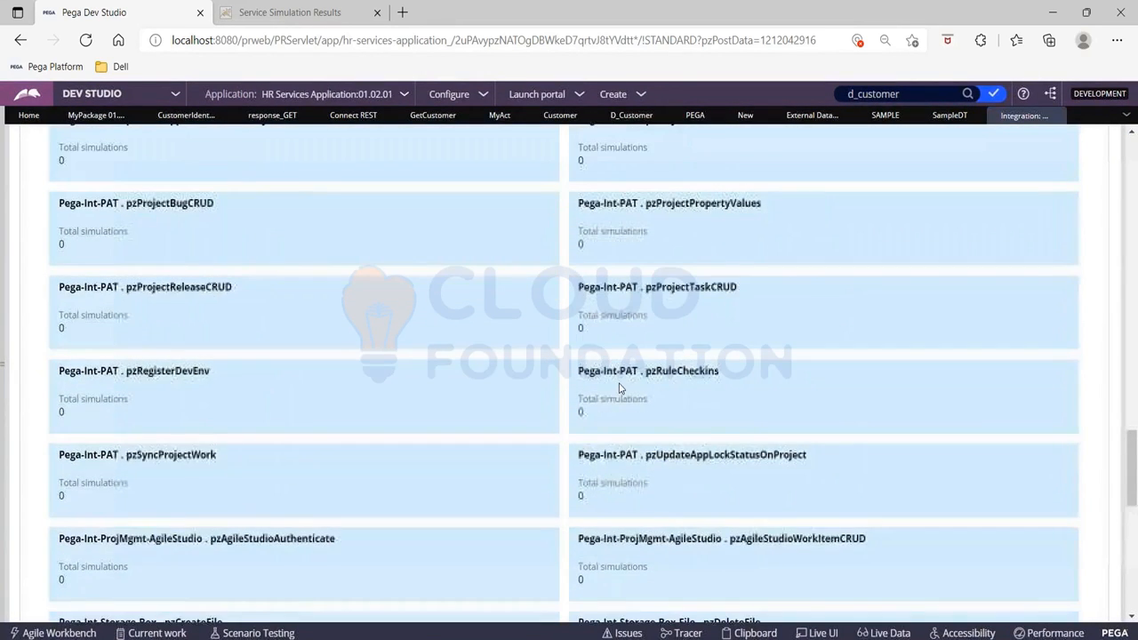
{"action": "scroll", "coordinate": [237, 415], "scroll_direction": "down", "scroll_amount": 3}
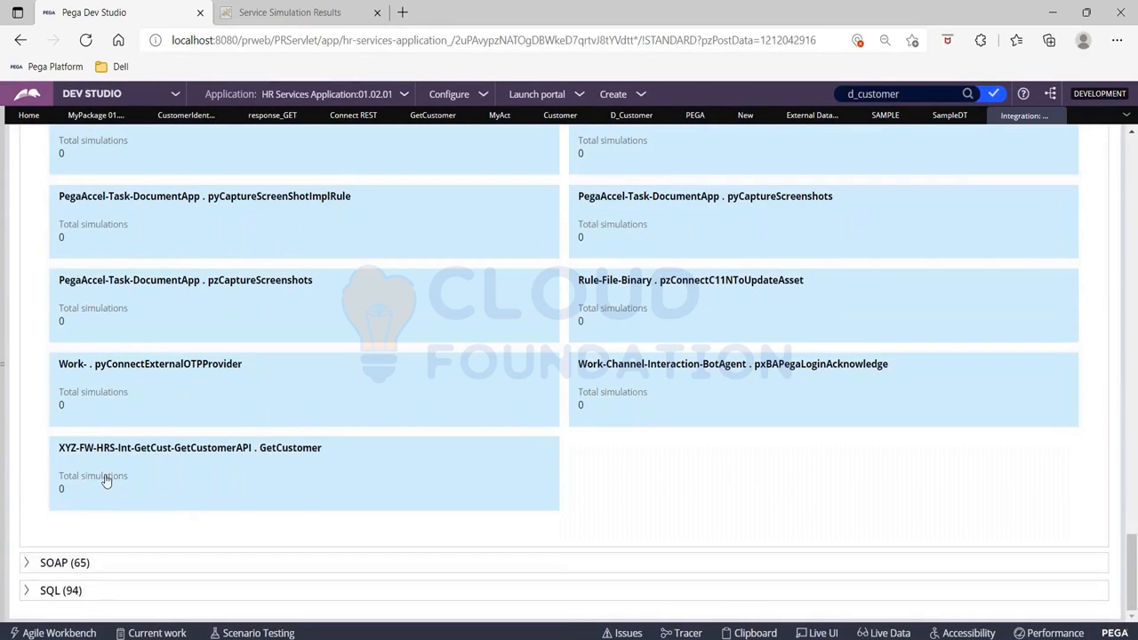
{"action": "left_click_drag", "start_coordinate": [59, 456], "coordinate": [323, 474]}
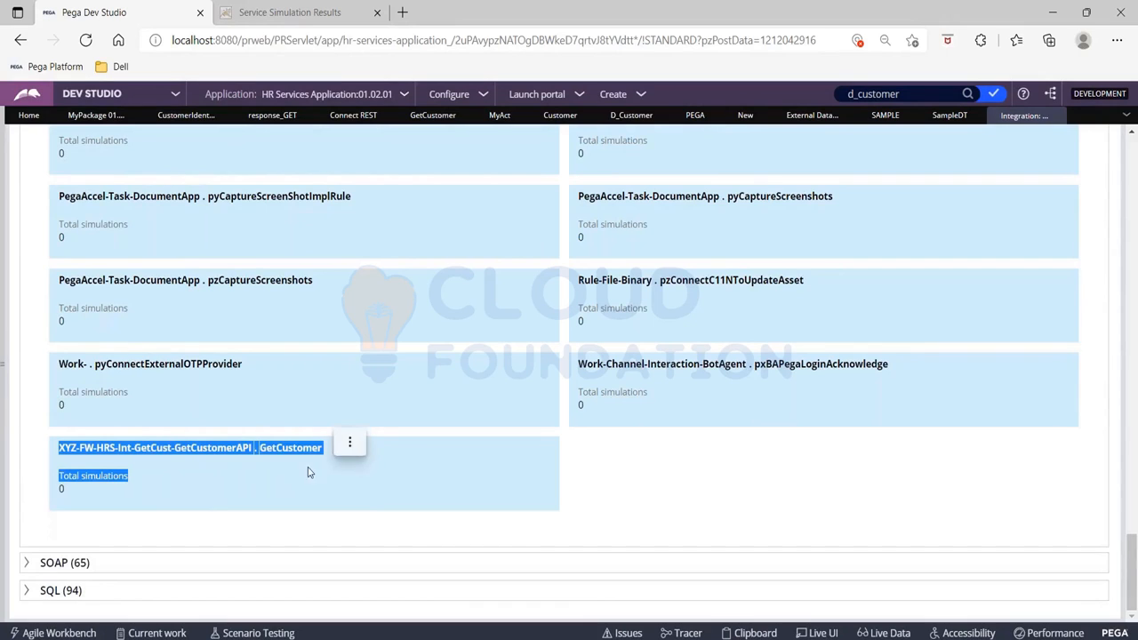
{"action": "left_click", "coordinate": [152, 469]}
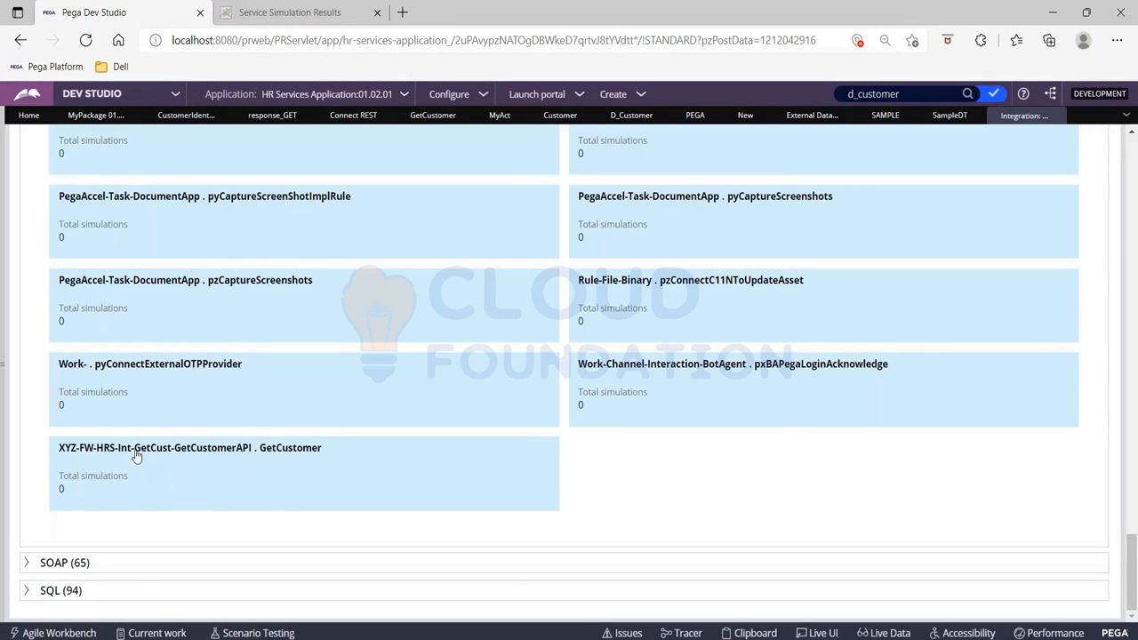
{"action": "left_click", "coordinate": [136, 449]}
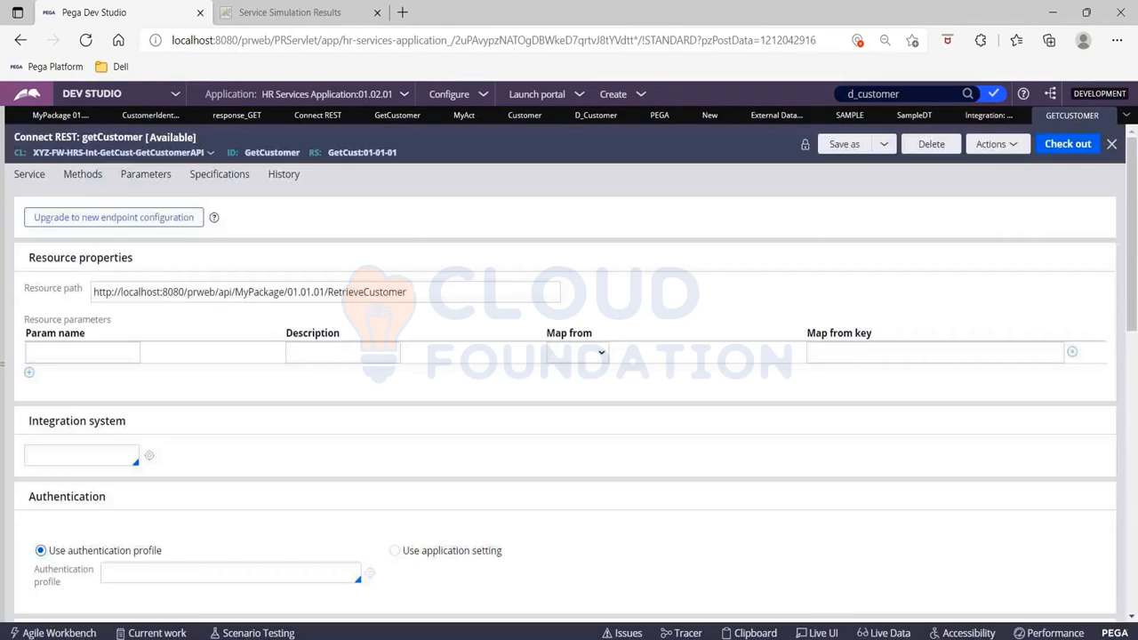
Step: Check the GetCustomer connector's simulation status and open its Simulations dialog
{"action": "scroll", "coordinate": [216, 419], "scroll_direction": "down", "scroll_amount": 3}
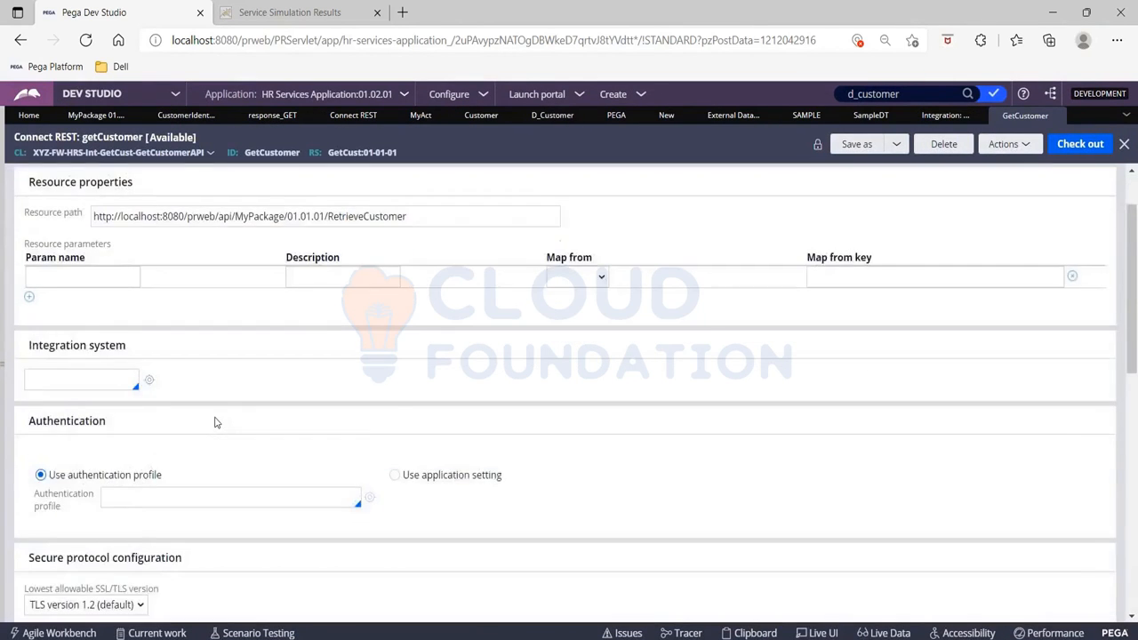
{"action": "scroll", "coordinate": [214, 422], "scroll_direction": "down", "scroll_amount": 6}
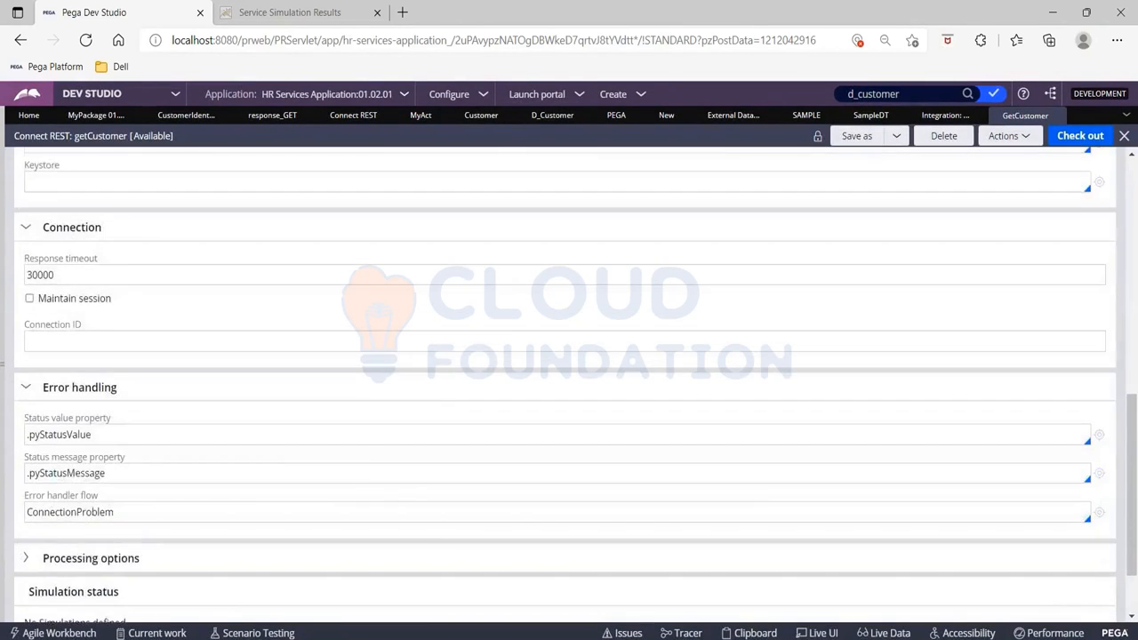
{"action": "left_click_drag", "start_coordinate": [25, 533], "coordinate": [166, 542]}
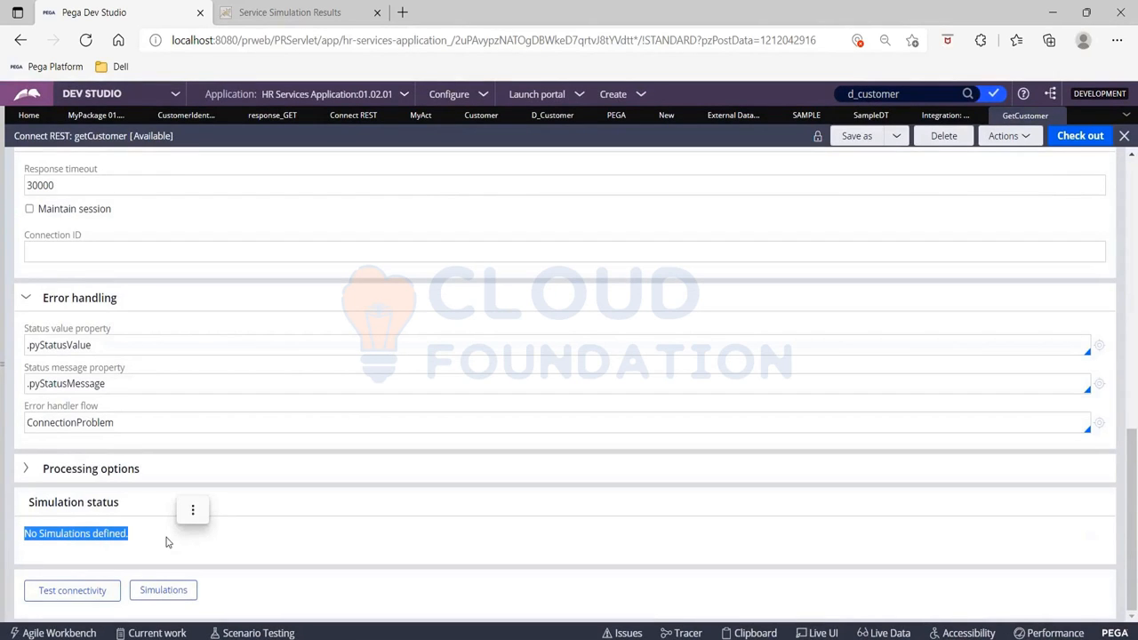
{"action": "left_click", "coordinate": [169, 591]}
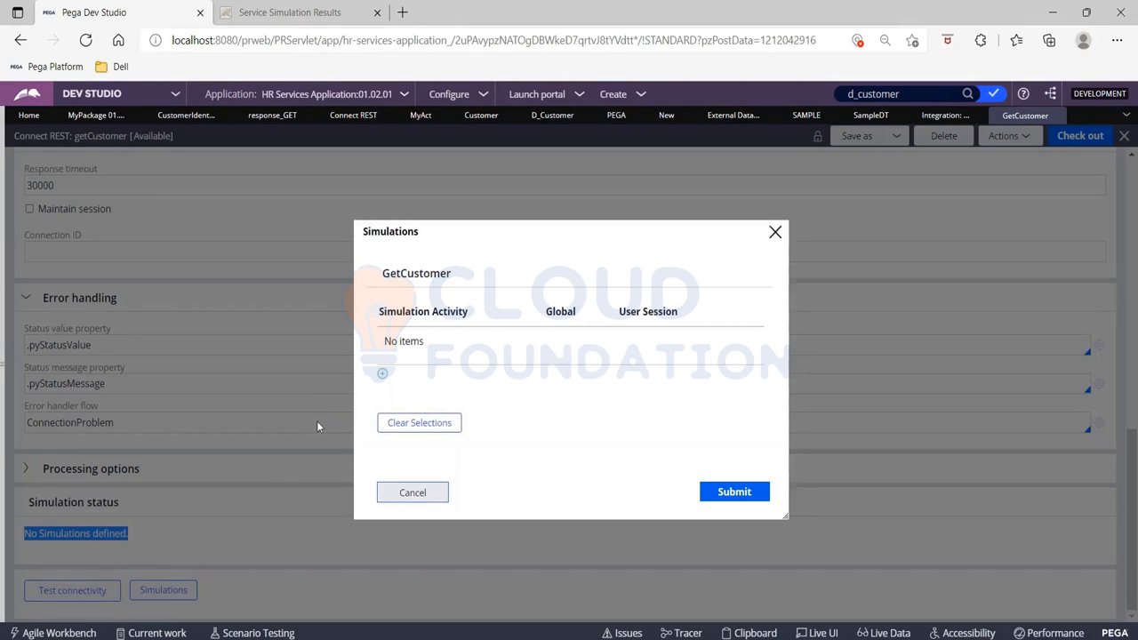
{"action": "left_click_drag", "start_coordinate": [480, 314], "coordinate": [377, 315]}
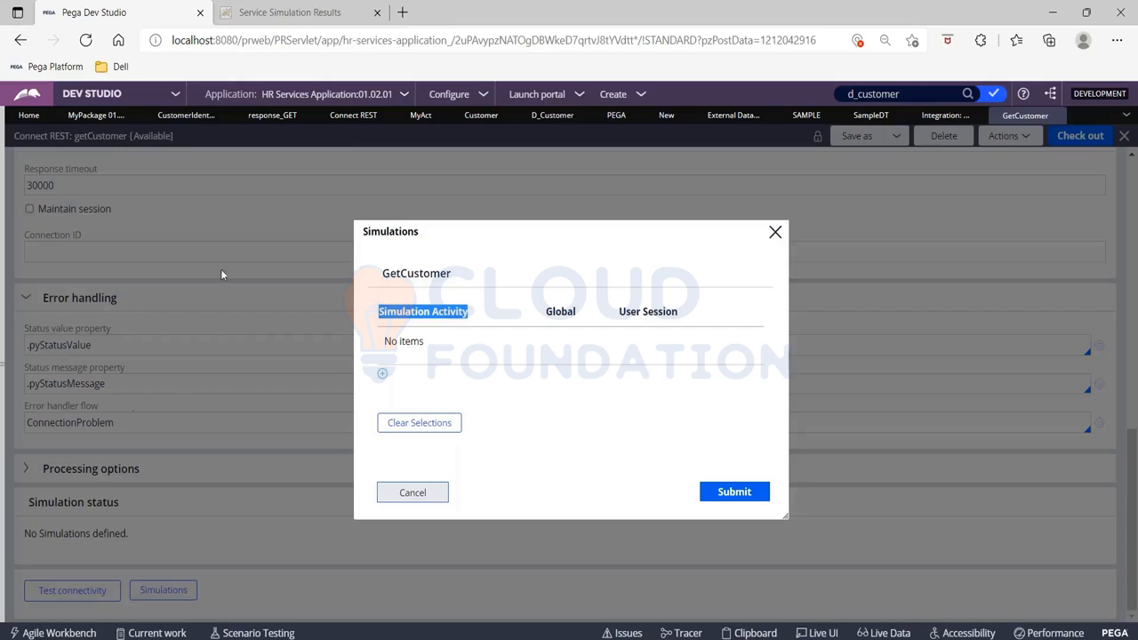
Step: Add a simulation activity named SimulationActivity to the GetCustomer simulations and open the creation form for that activity
{"action": "left_click", "coordinate": [382, 374]}
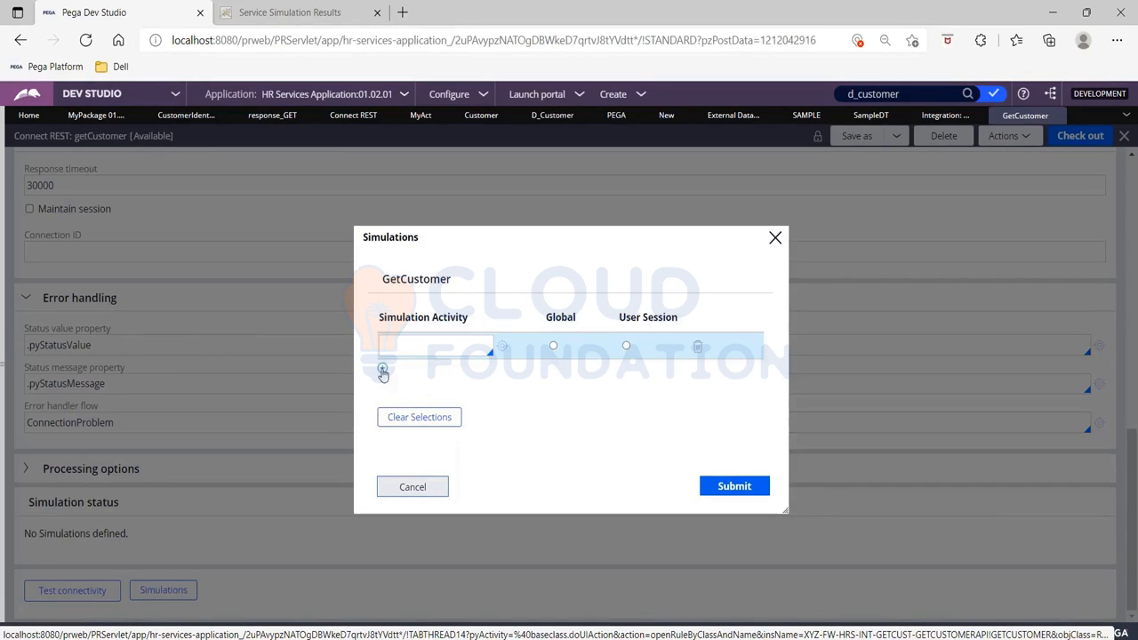
{"action": "type", "text": "Sim"}
{"action": "type", "text": "ulationActivity"}
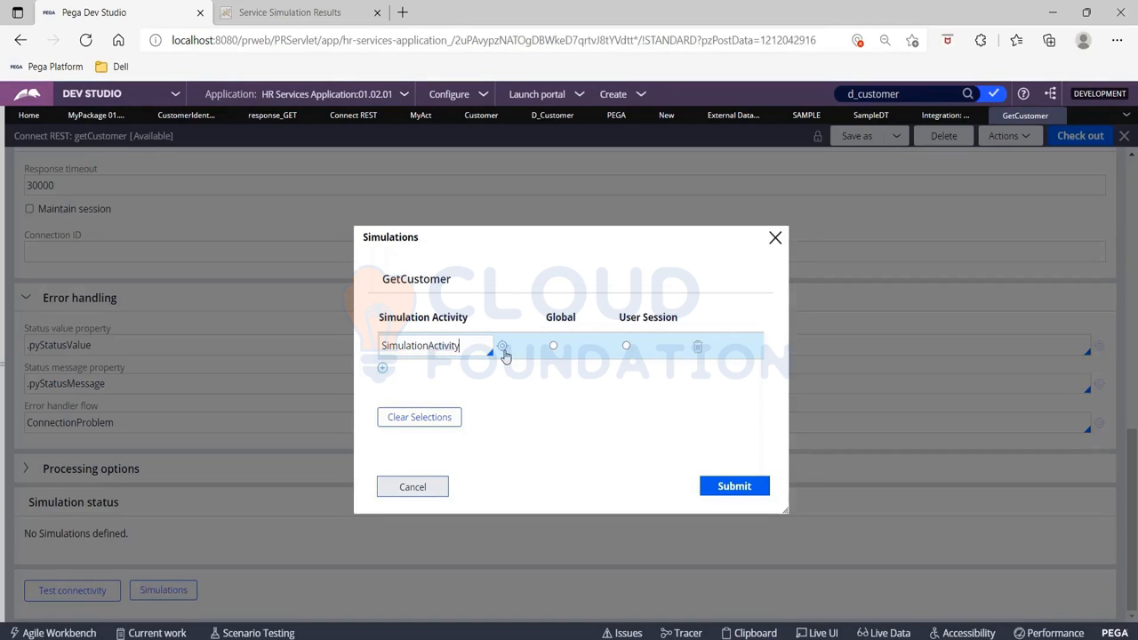
{"action": "left_click", "coordinate": [503, 346]}
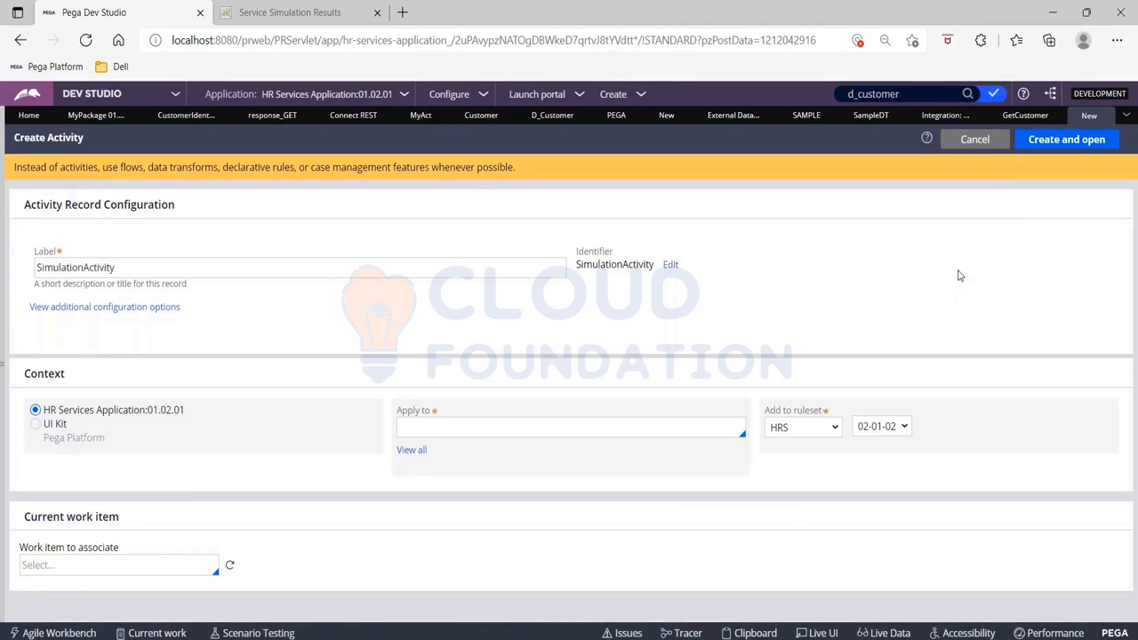
Step: Return to the GetCustomer connector and close its Simulations dialog
{"action": "left_click", "coordinate": [1020, 117]}
{"action": "left_click", "coordinate": [774, 237]}
{"action": "scroll", "coordinate": [540, 222], "scroll_direction": "up", "scroll_amount": 1}
{"action": "scroll", "coordinate": [539, 222], "scroll_direction": "up", "scroll_amount": 10}
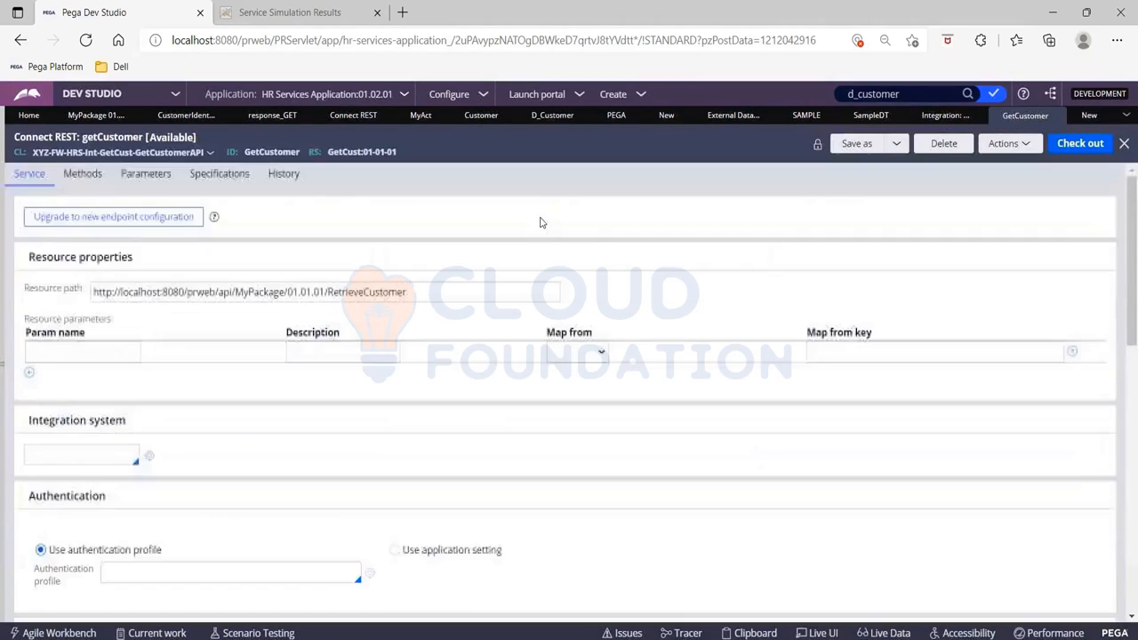
Step: Show the GetCustomer connector's class in the App explorer, copy its full class name and collapse the explorer again
{"action": "left_click", "coordinate": [212, 155]}
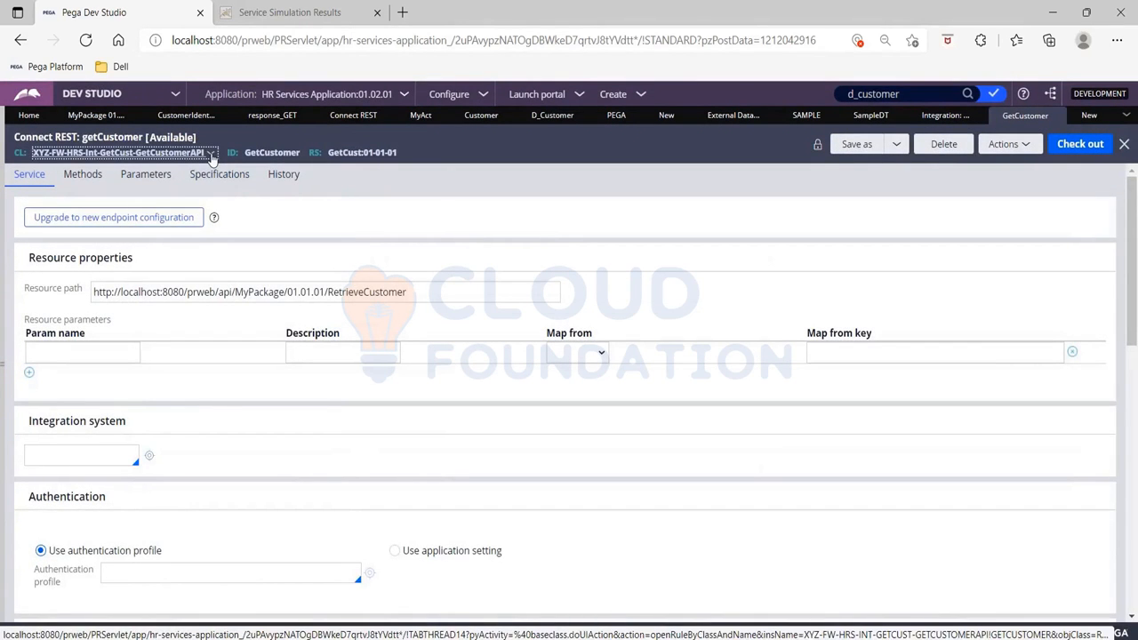
{"action": "left_click", "coordinate": [211, 156]}
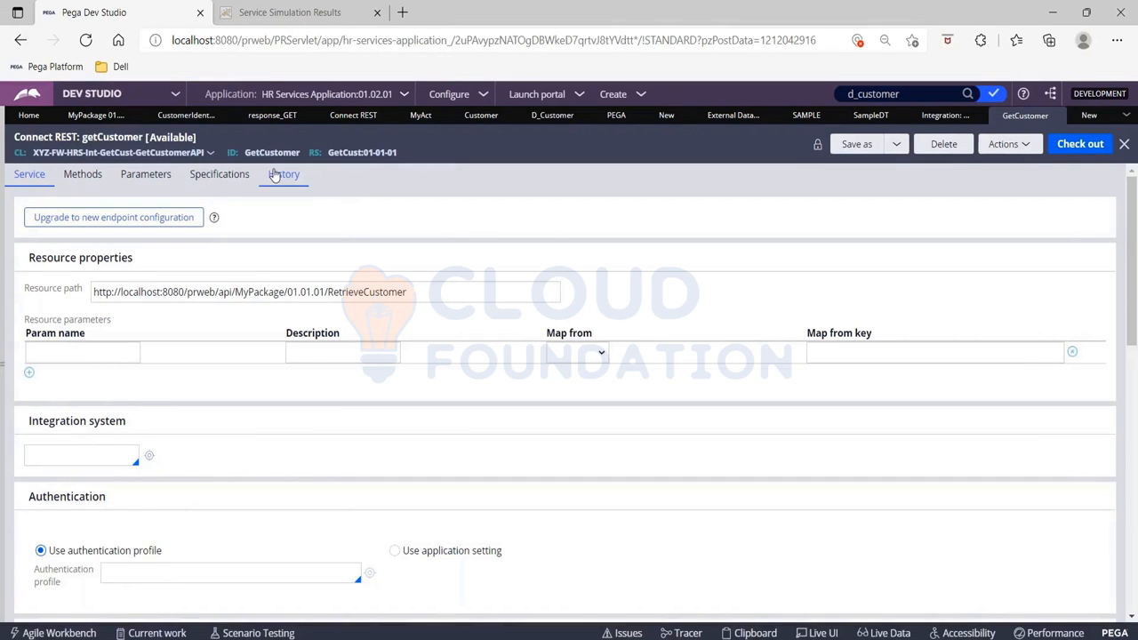
{"action": "left_click", "coordinate": [276, 174]}
{"action": "left_click", "coordinate": [3, 257]}
{"action": "left_click", "coordinate": [165, 174]}
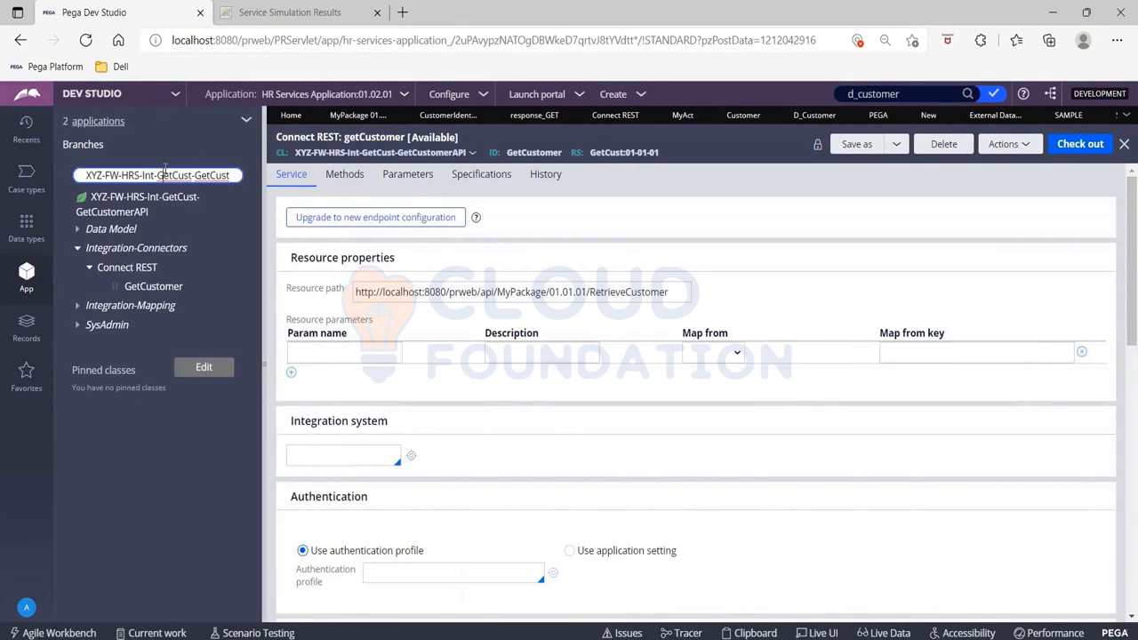
{"action": "key", "text": "ctrl+a"}
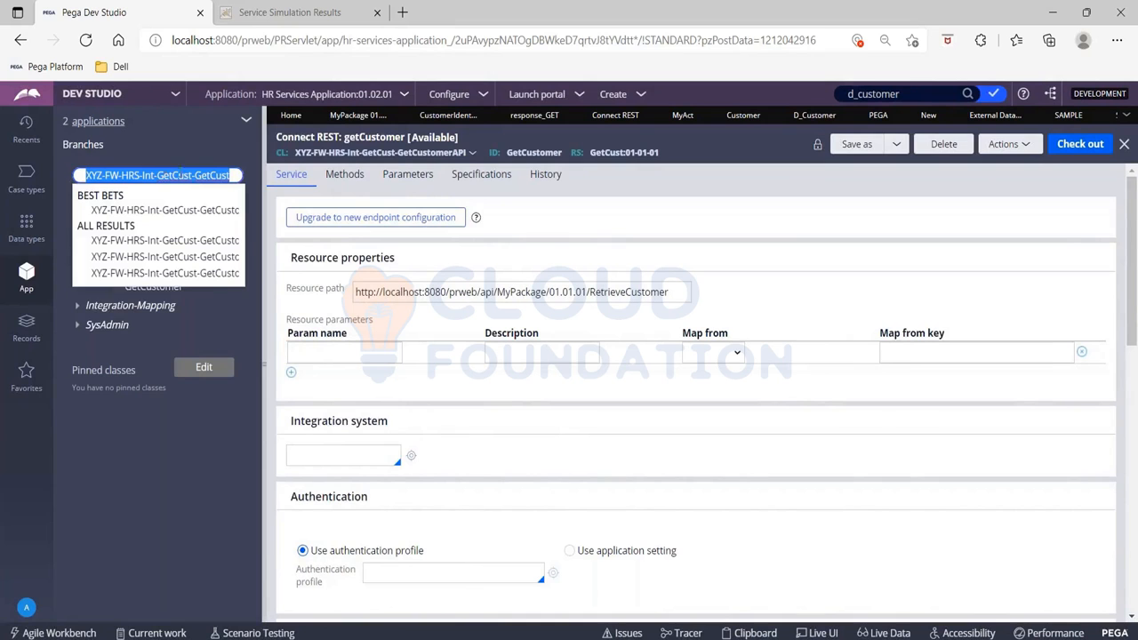
{"action": "left_click", "coordinate": [262, 249]}
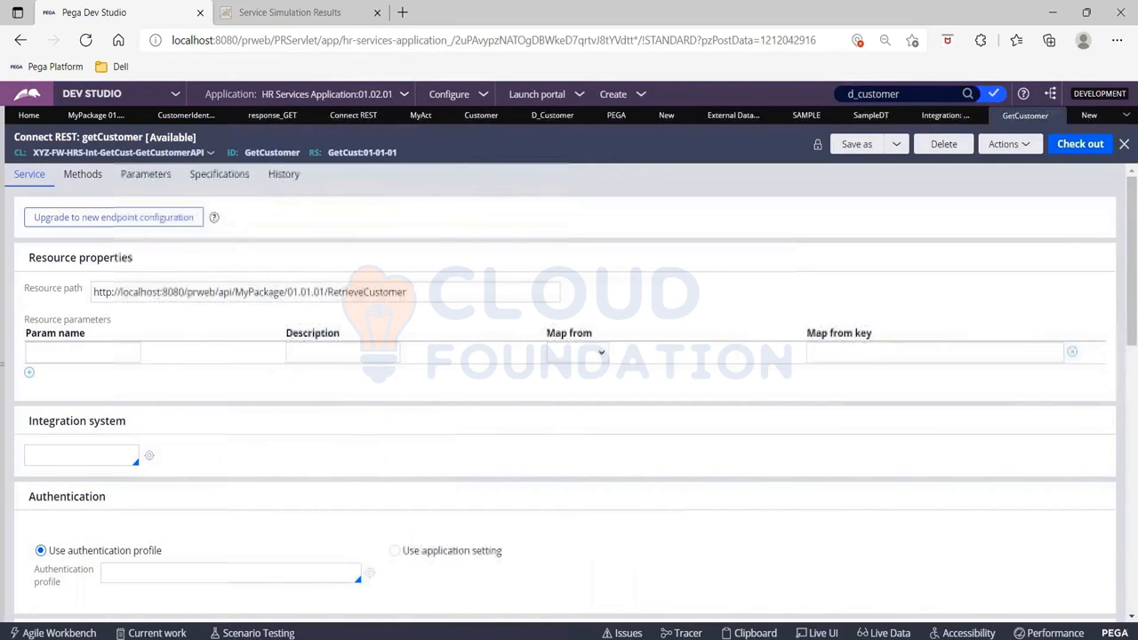
Step: Create the SimulationActivity activity in the HRS ruleset 02-01-02, applied to class XYZ-FW-HRS-Int-GetCust-GetCustomerAPI
{"action": "left_click", "coordinate": [1080, 119]}
{"action": "left_click", "coordinate": [470, 427]}
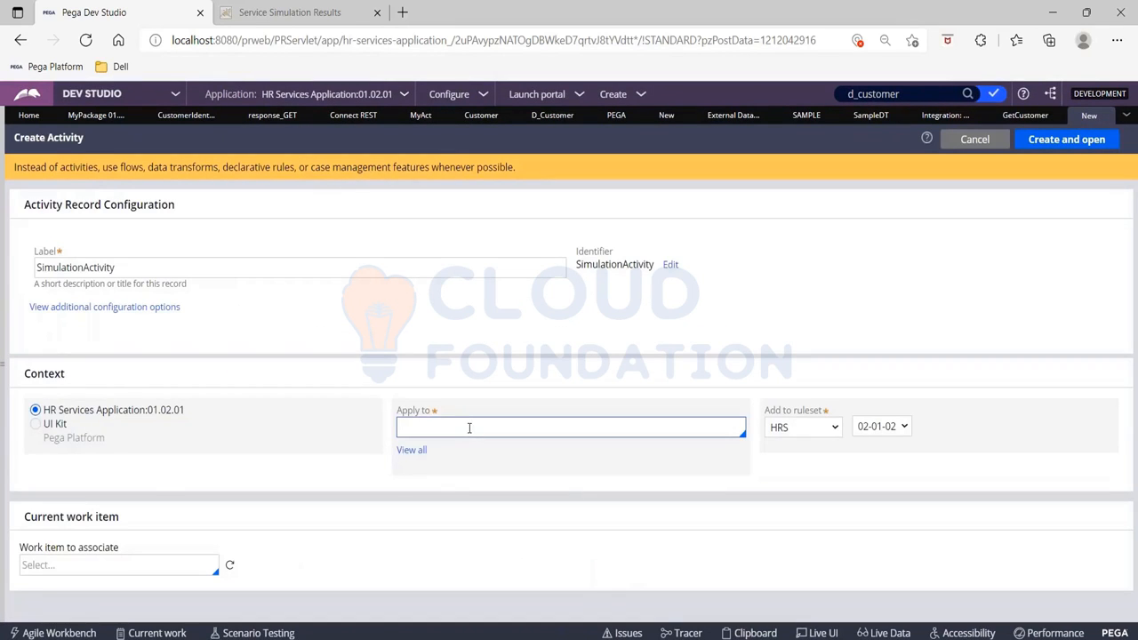
{"action": "type", "text": "XYZ-FW-HRS-Int-GetCust-GetCustomerAPI"}
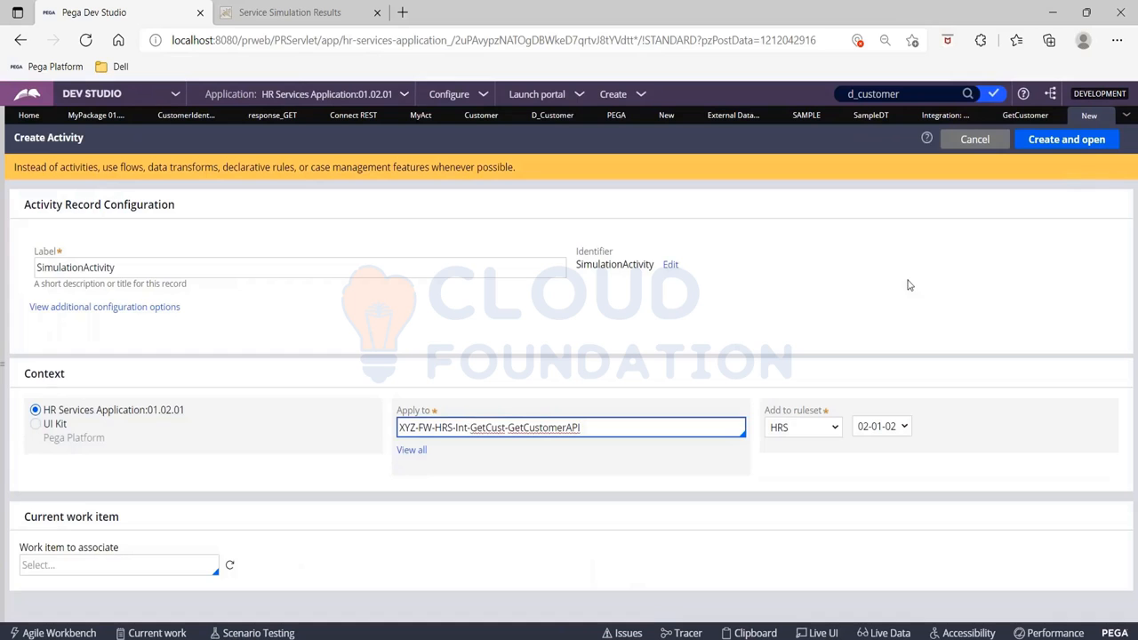
{"action": "left_click", "coordinate": [1057, 141]}
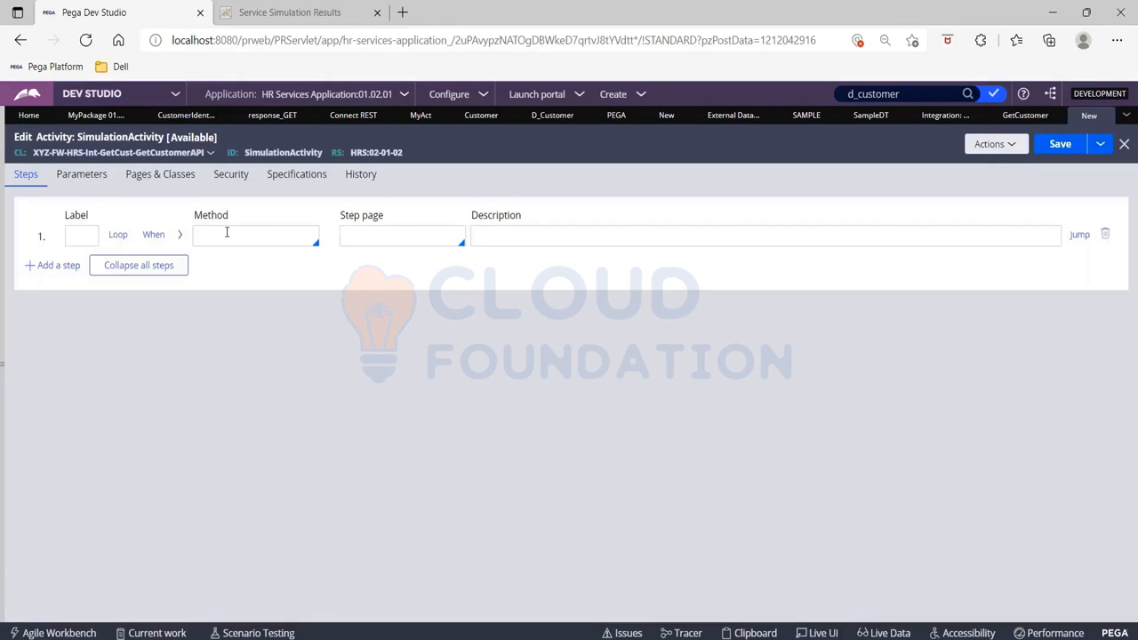
Step: Set the method of the activity's first step to Property-Set
{"action": "type", "text": "prp"}
{"action": "key", "text": "Down"}
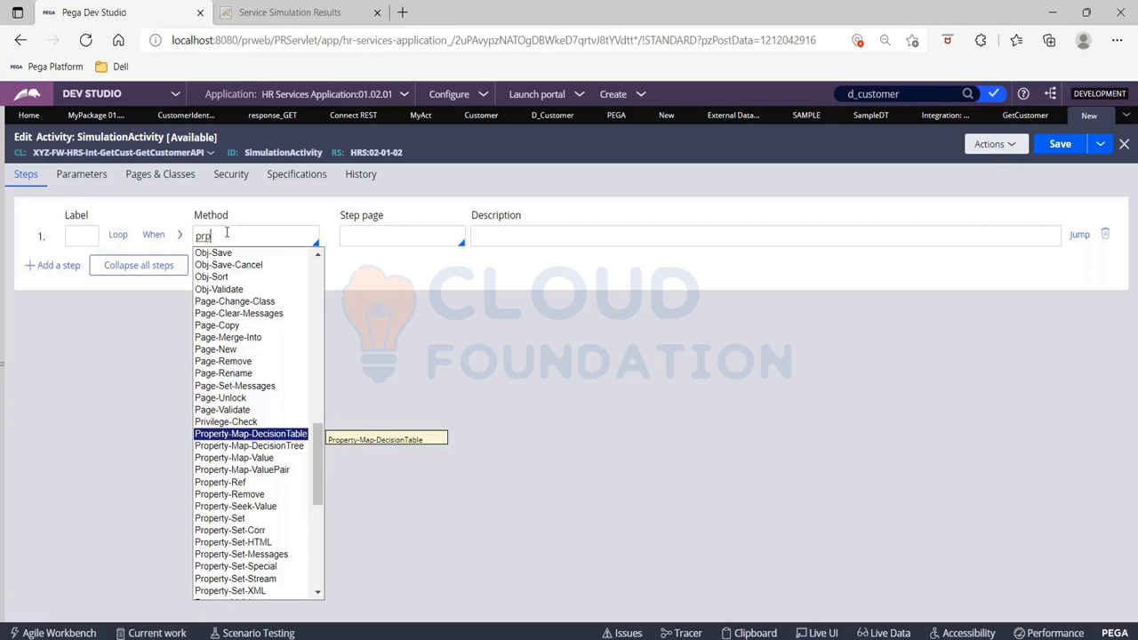
{"action": "key", "text": "Down"}
{"action": "key", "text": "Down"}
{"action": "key", "text": "Down"}
{"action": "key", "text": "Down"}
{"action": "key", "text": "Down"}
{"action": "key", "text": "Down"}
{"action": "key", "text": "Down"}
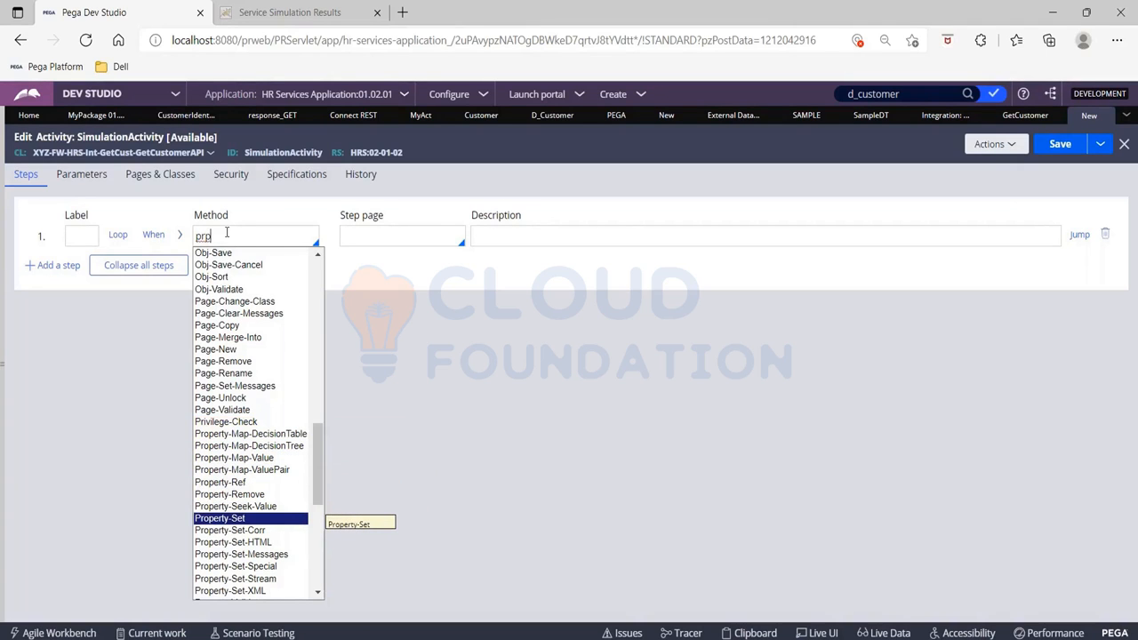
{"action": "key", "text": "Return"}
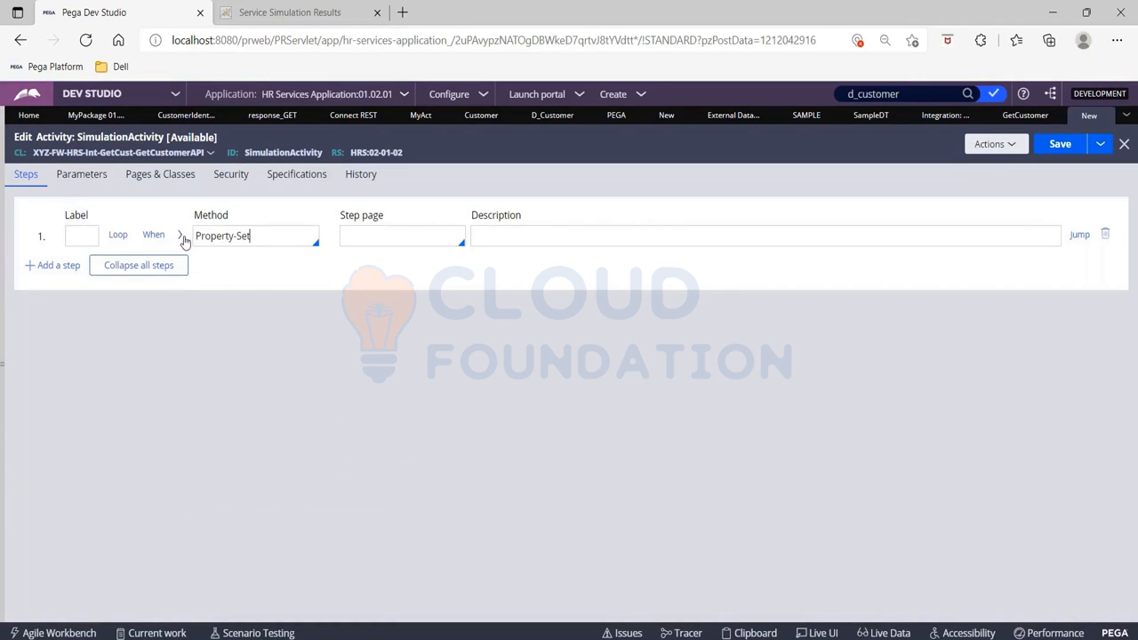
Step: Expand the Property-Set step's method parameters and choose .request.query_GET.CustomerIdentifier as the property name
{"action": "left_click", "coordinate": [180, 235]}
{"action": "left_click", "coordinate": [165, 329]}
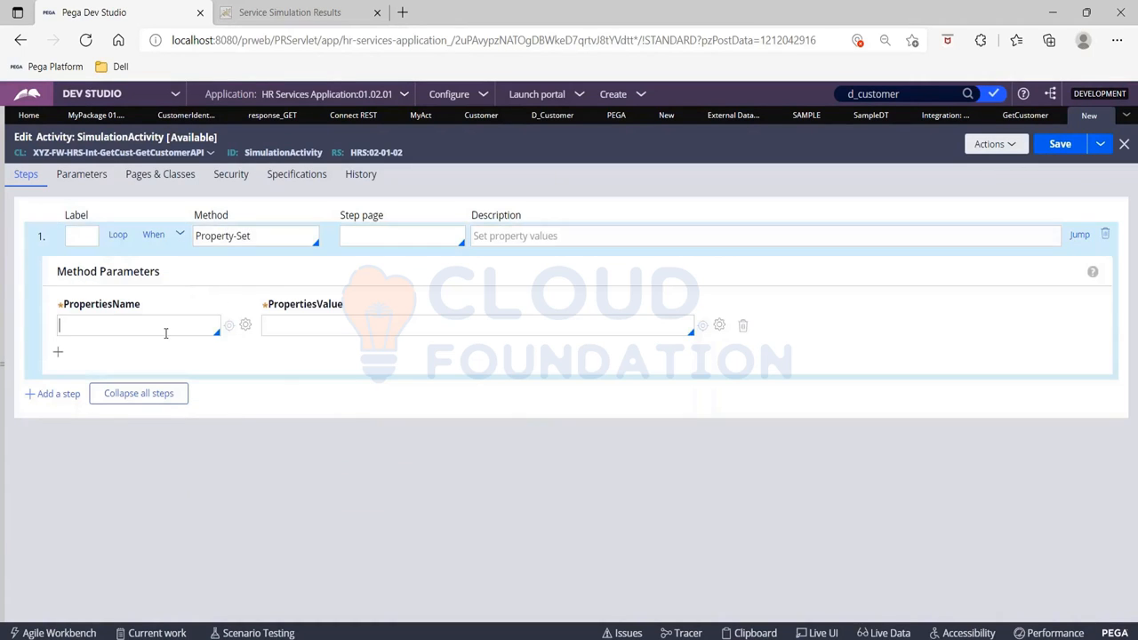
{"action": "type", "text": "."}
{"action": "key", "text": "Down"}
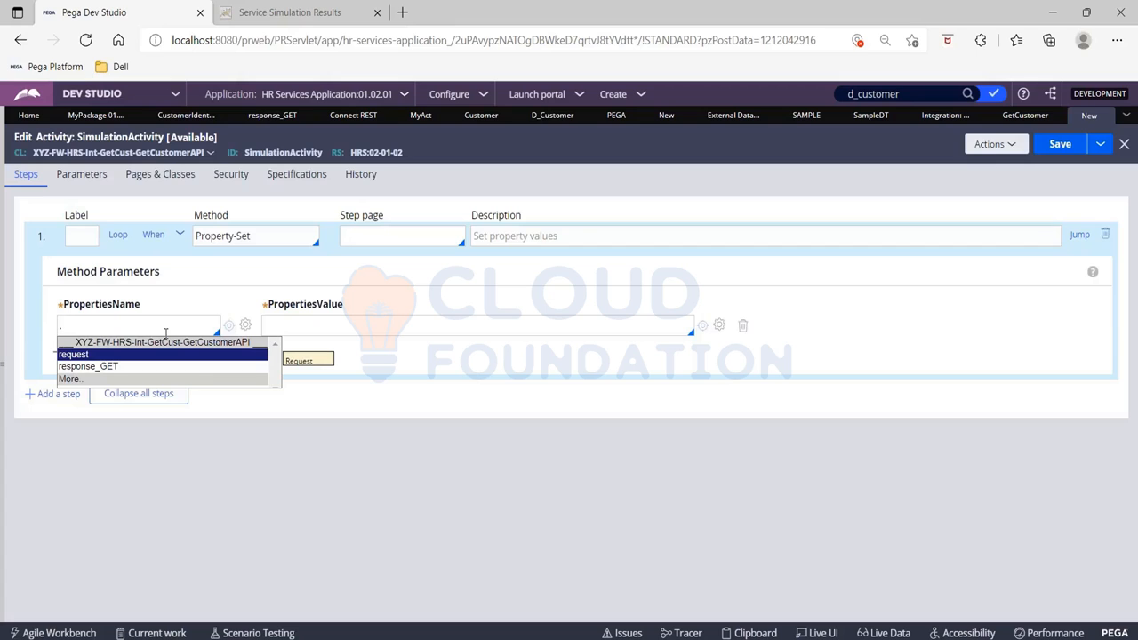
{"action": "key", "text": "Return"}
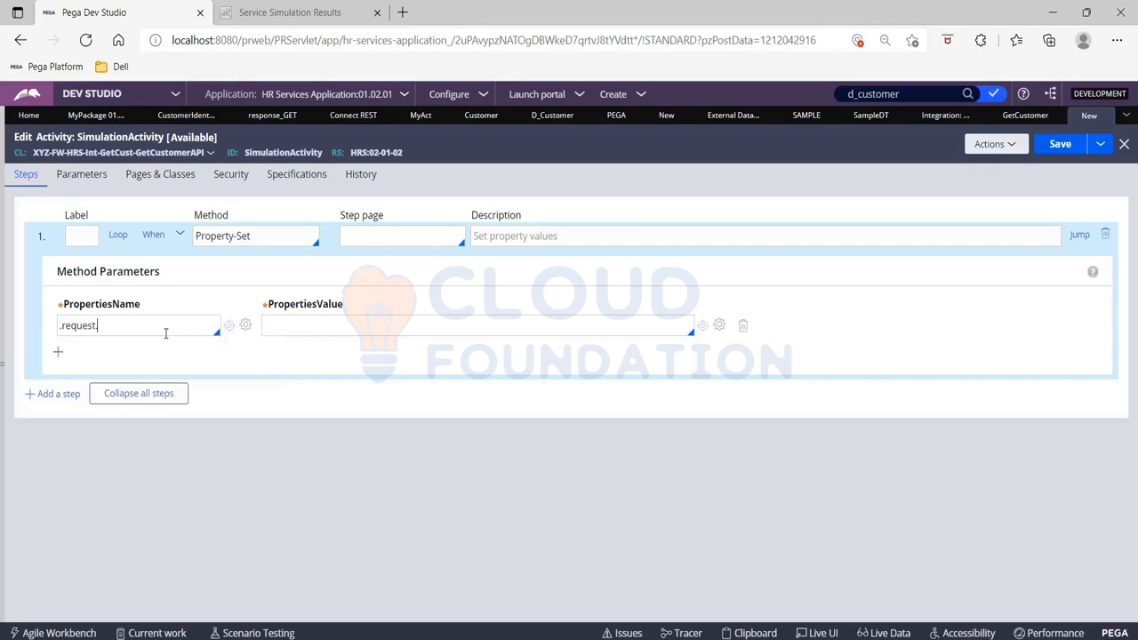
{"action": "type", "text": "."}
{"action": "key", "text": "Down"}
{"action": "key", "text": "Return"}
{"action": "type", "text": "."}
{"action": "key", "text": "Up"}
{"action": "key", "text": "Return"}
Step: Set the property's value to "101" and save SimulationActivity
{"action": "left_click", "coordinate": [290, 332]}
{"action": "type", "text": "\"\""}
{"action": "type", "text": "101"}
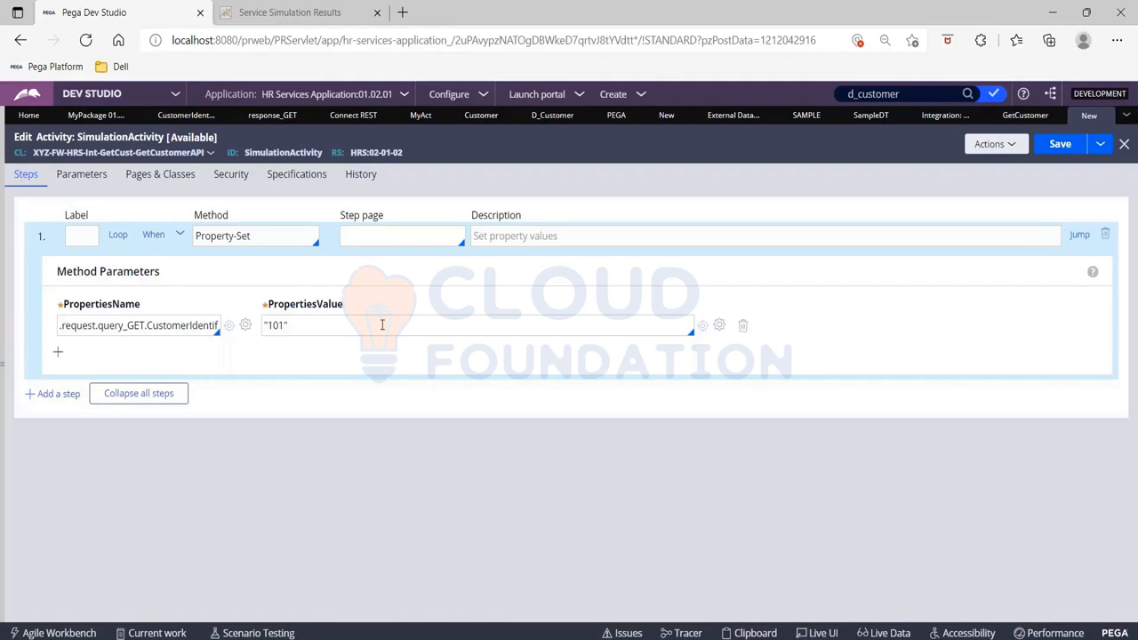
{"action": "left_click", "coordinate": [1062, 153]}
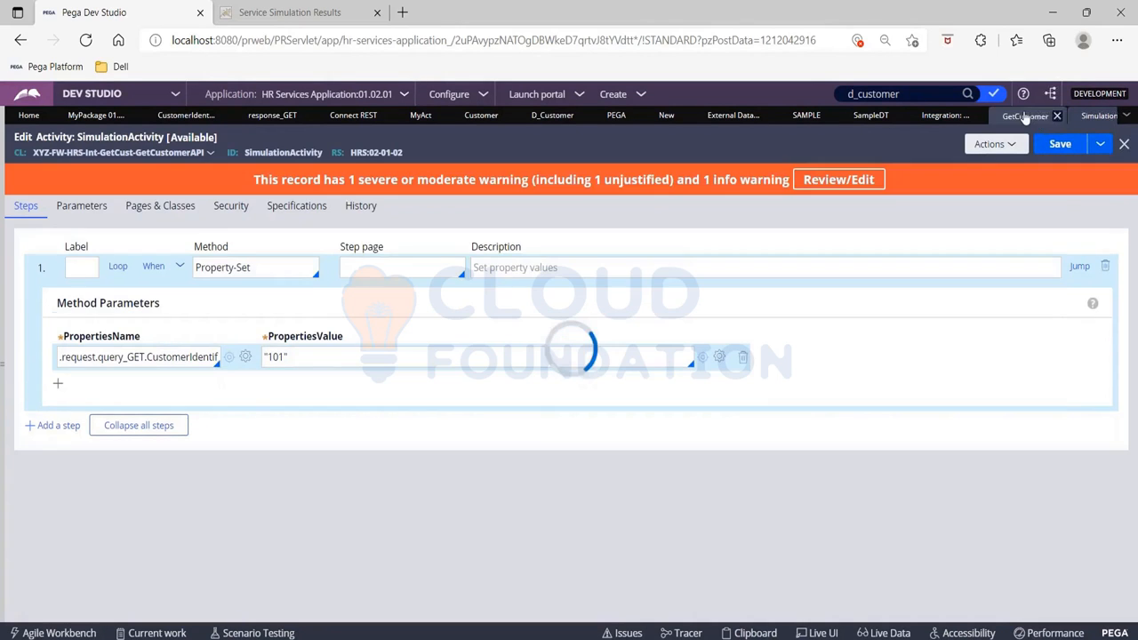
Step: Return to the GetCustomer connector and close the open MyAct record
{"action": "left_click", "coordinate": [1025, 117]}
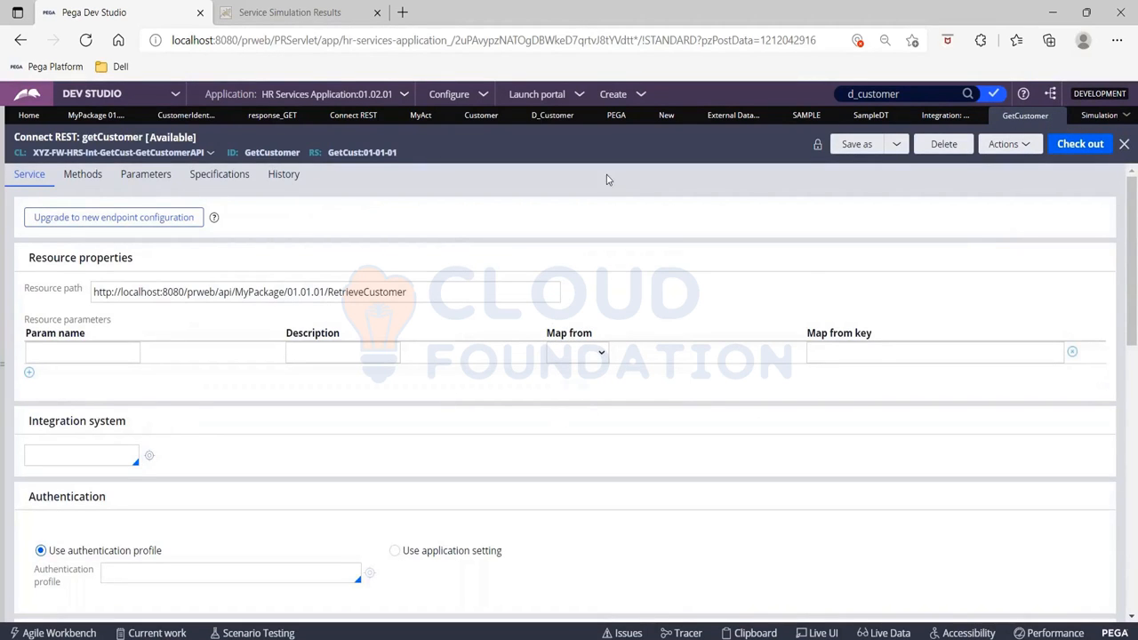
{"action": "left_click", "coordinate": [439, 118]}
{"action": "left_click", "coordinate": [723, 411]}
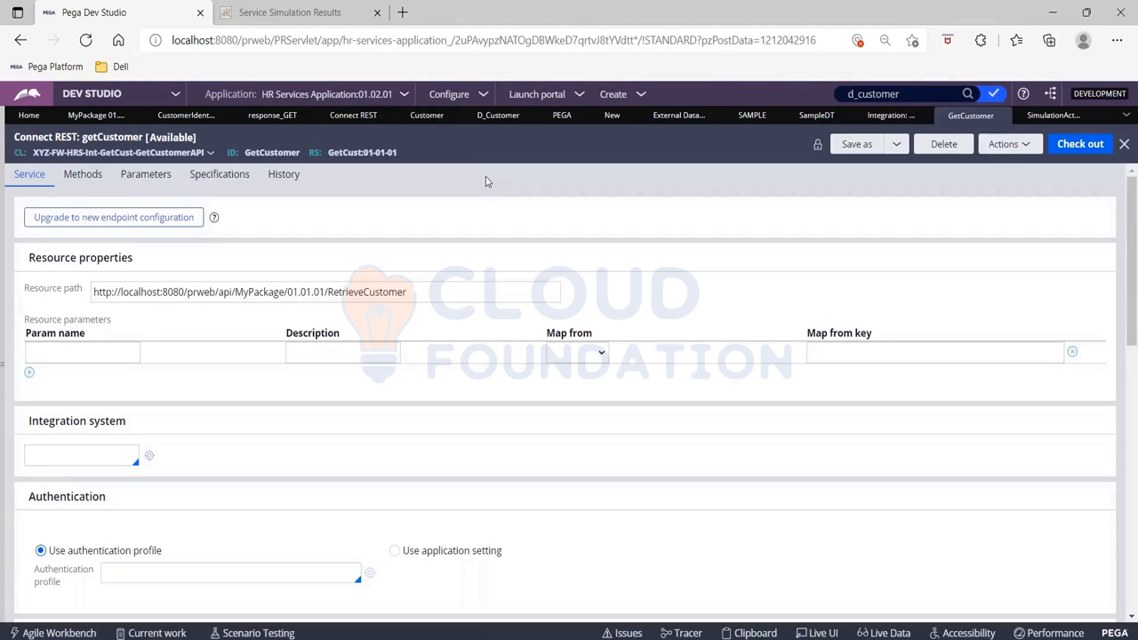
Step: Close the open Customer, D_Customer, New, External Data, SAMPLE, SampleDT and PEGA records
{"action": "left_click", "coordinate": [453, 118]}
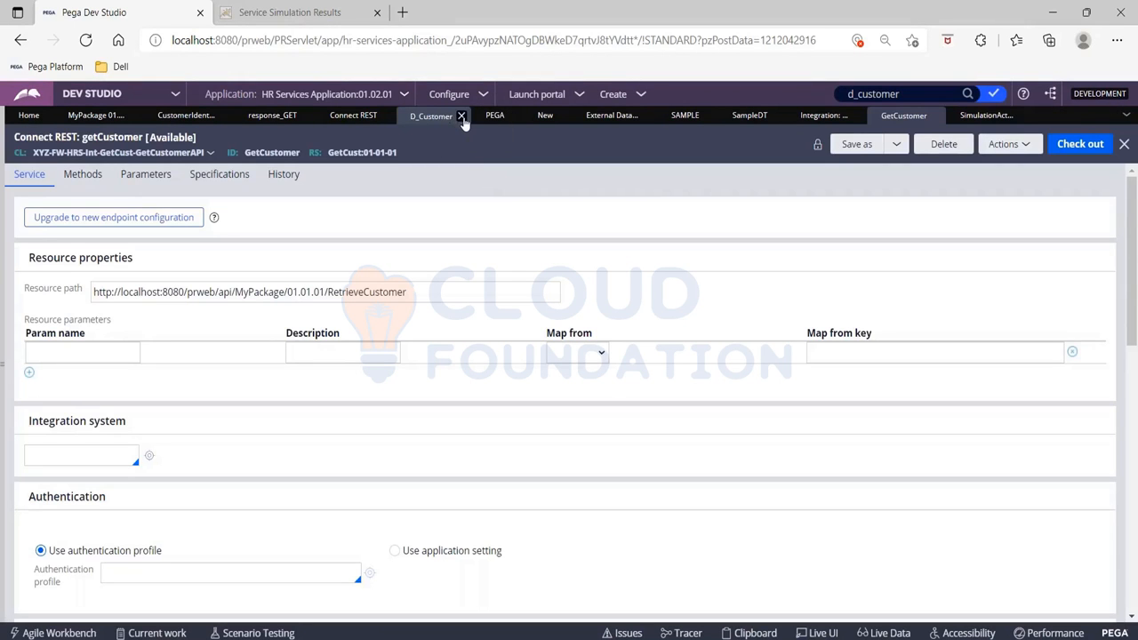
{"action": "left_click", "coordinate": [462, 117]}
{"action": "left_click", "coordinate": [465, 118]}
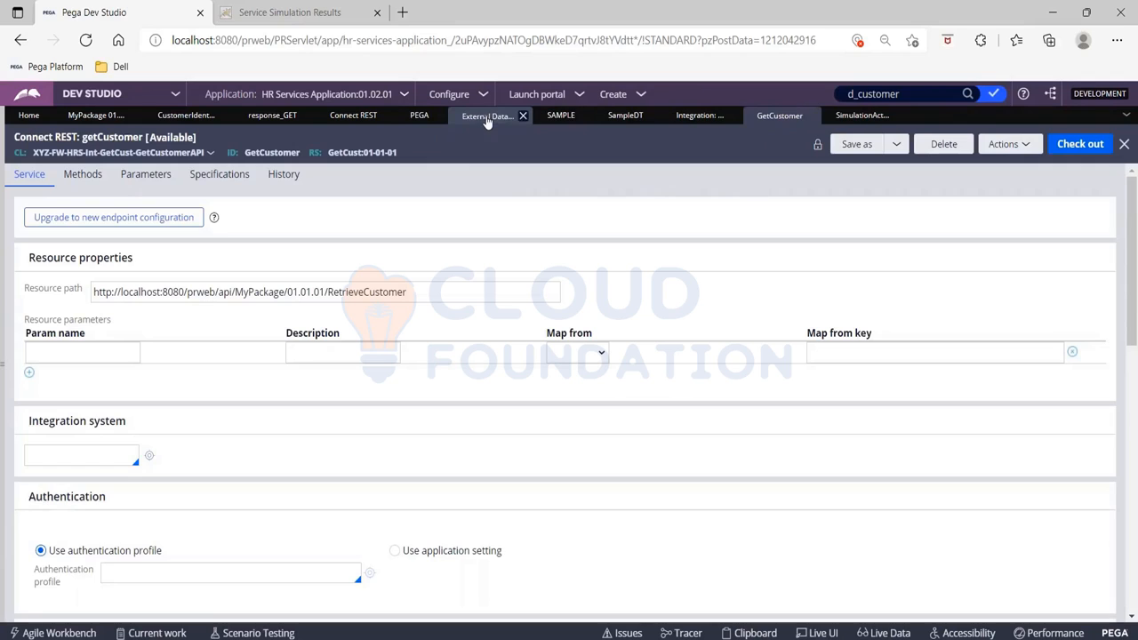
{"action": "left_click", "coordinate": [524, 116]}
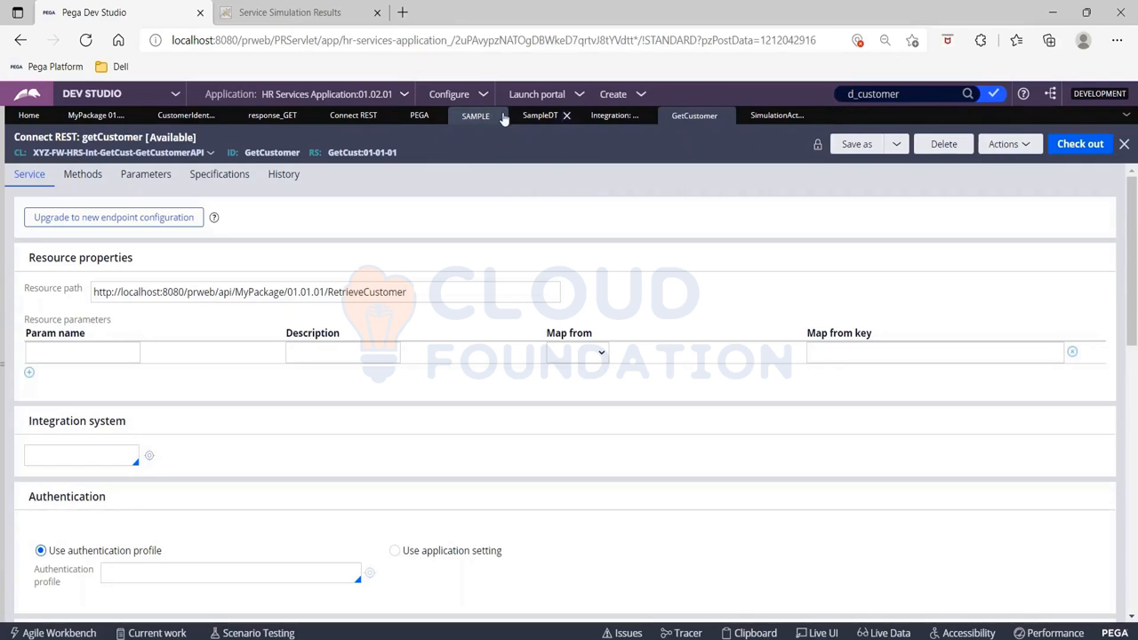
{"action": "left_click", "coordinate": [503, 117]}
{"action": "left_click", "coordinate": [502, 116]}
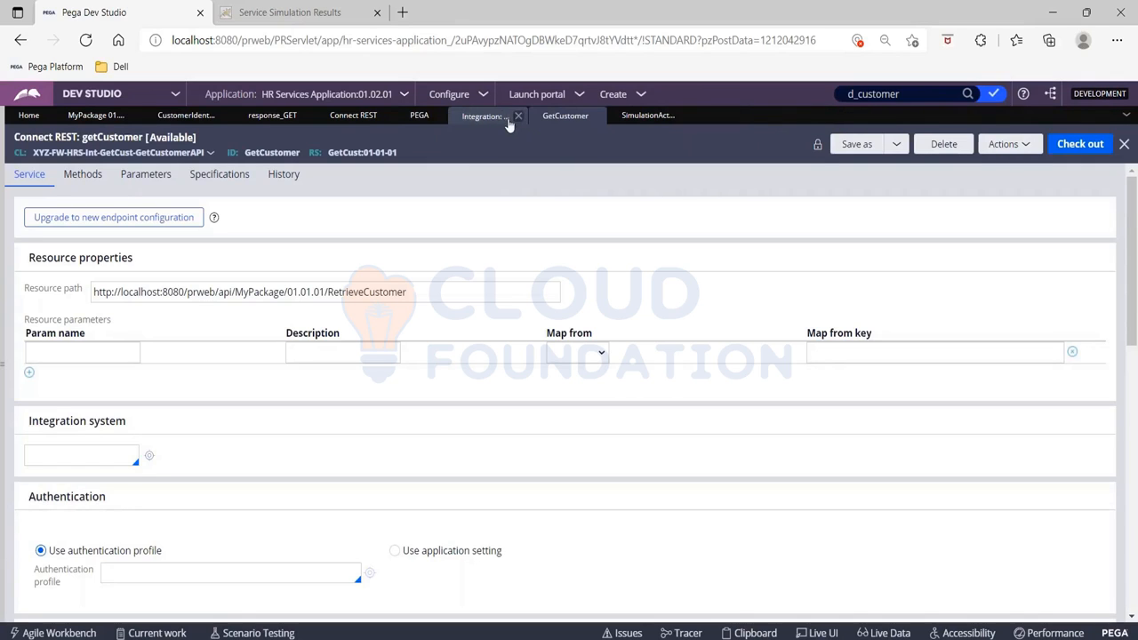
{"action": "left_click", "coordinate": [437, 118]}
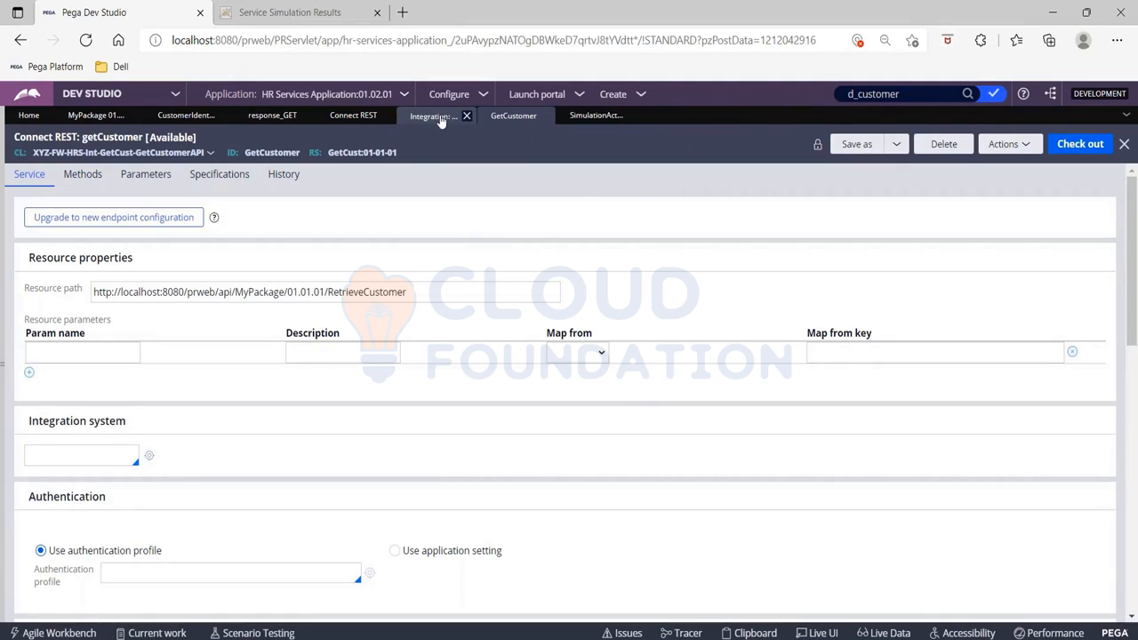
Step: Check SimulationActivity, open the simulations of the GetCustomer connector and add an empty simulation activity row
{"action": "left_click", "coordinate": [584, 119]}
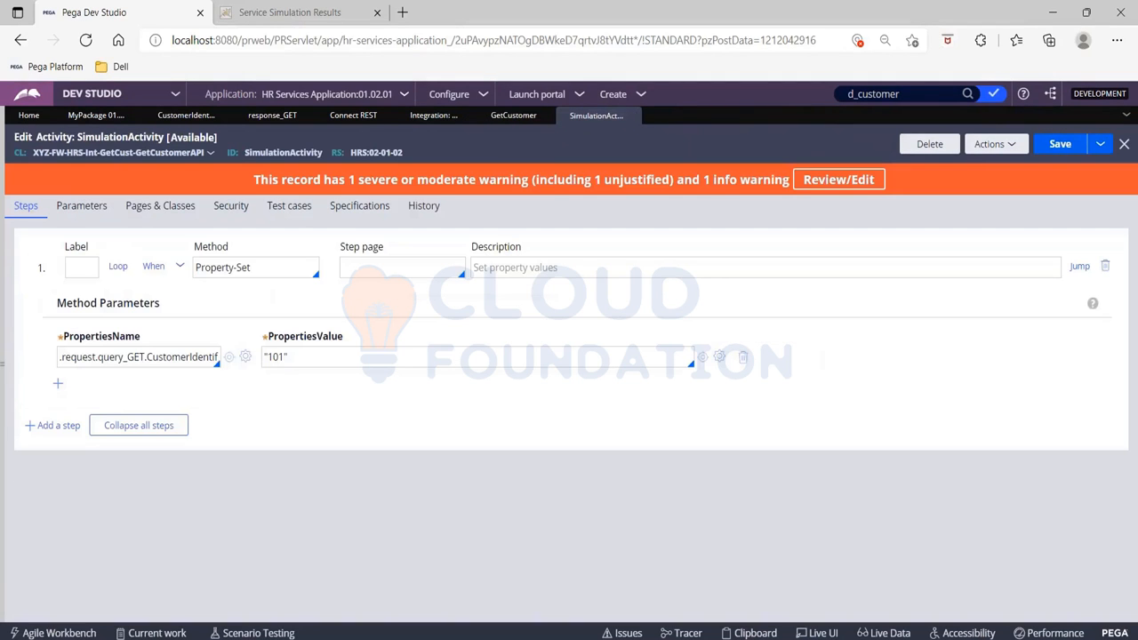
{"action": "left_click", "coordinate": [502, 119]}
{"action": "scroll", "coordinate": [255, 457], "scroll_direction": "down", "scroll_amount": 5}
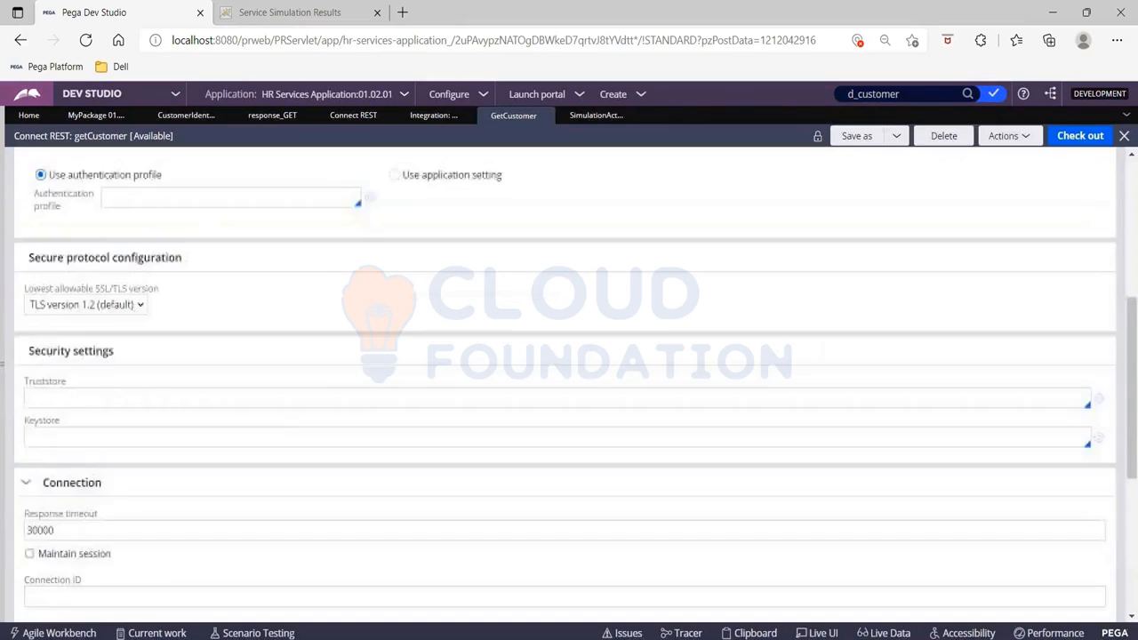
{"action": "scroll", "coordinate": [569, 382], "scroll_direction": "down", "scroll_amount": 4}
{"action": "left_click", "coordinate": [160, 591]}
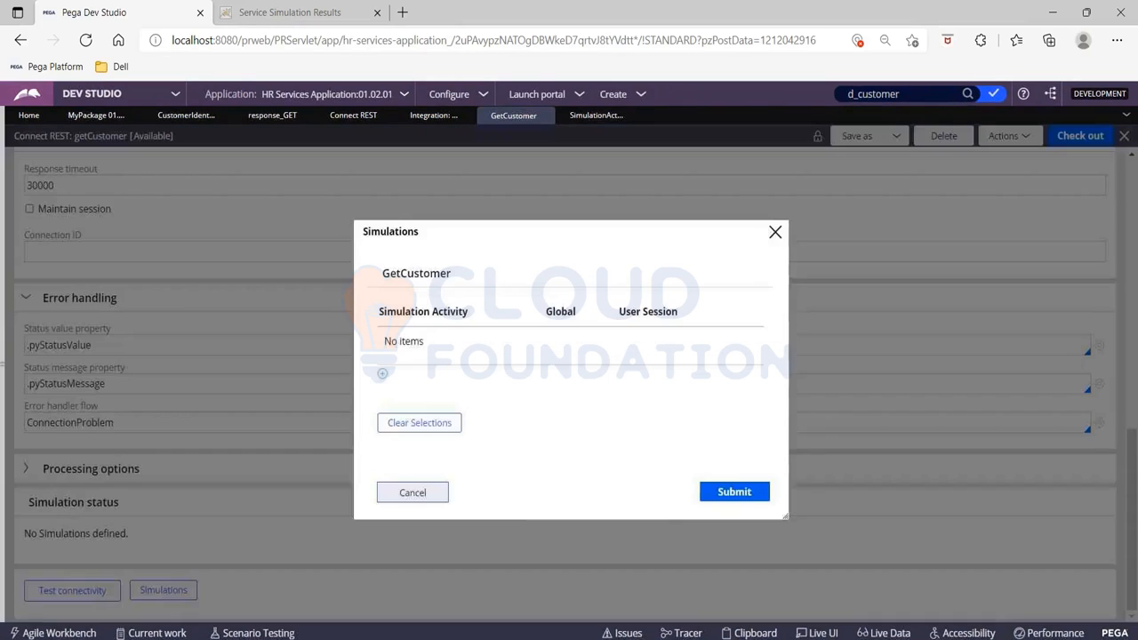
{"action": "left_click", "coordinate": [382, 374]}
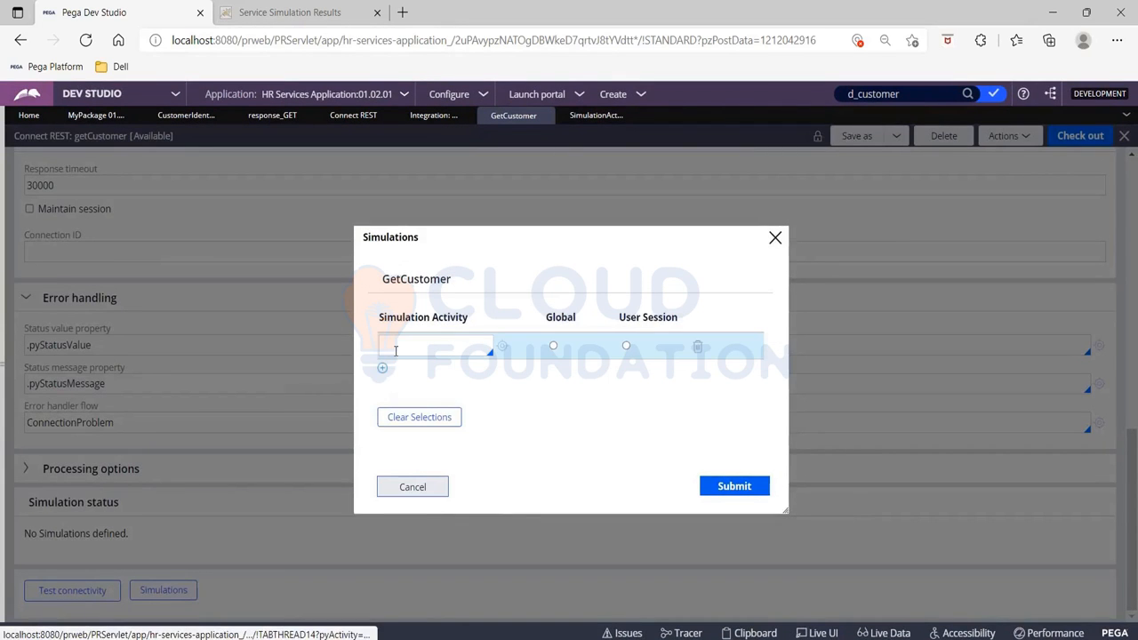
{"action": "left_click", "coordinate": [395, 350]}
{"action": "type", "text": "sim"}
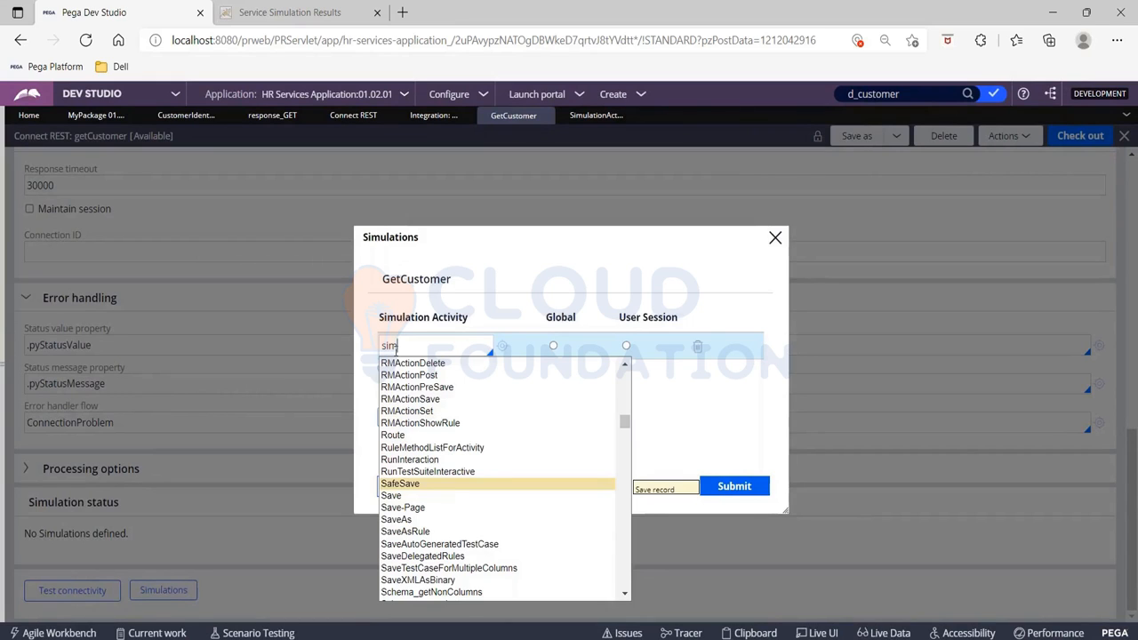
{"action": "type", "text": "ulation"}
Step: Copy the activity name SimulationActivity from its own rule record
{"action": "left_click", "coordinate": [597, 116]}
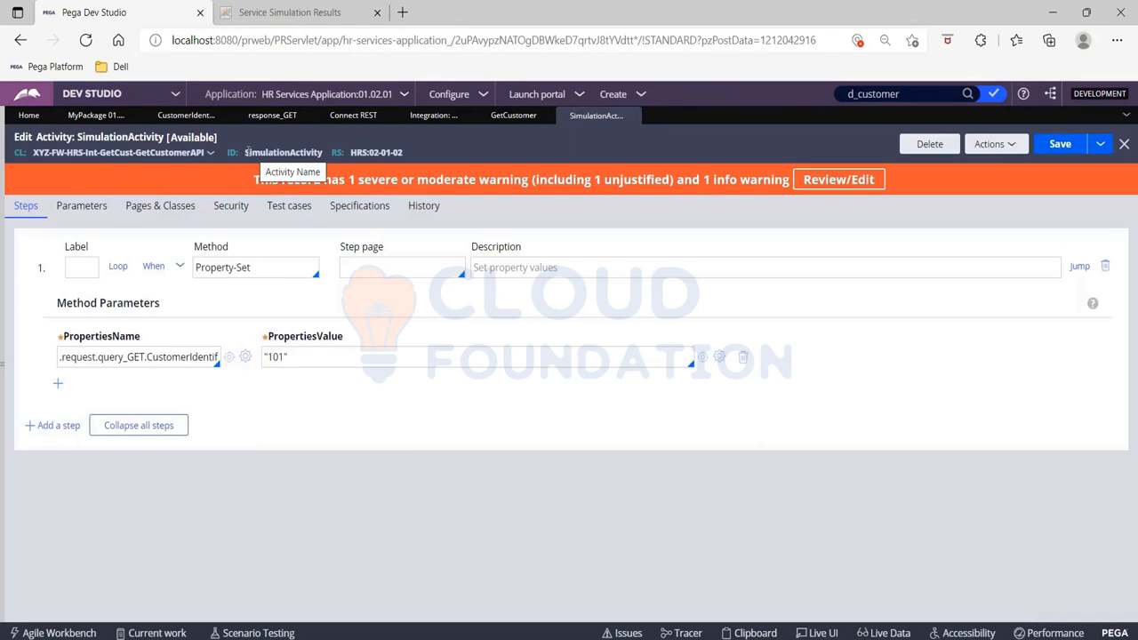
{"action": "left_click_drag", "start_coordinate": [246, 152], "coordinate": [311, 153]}
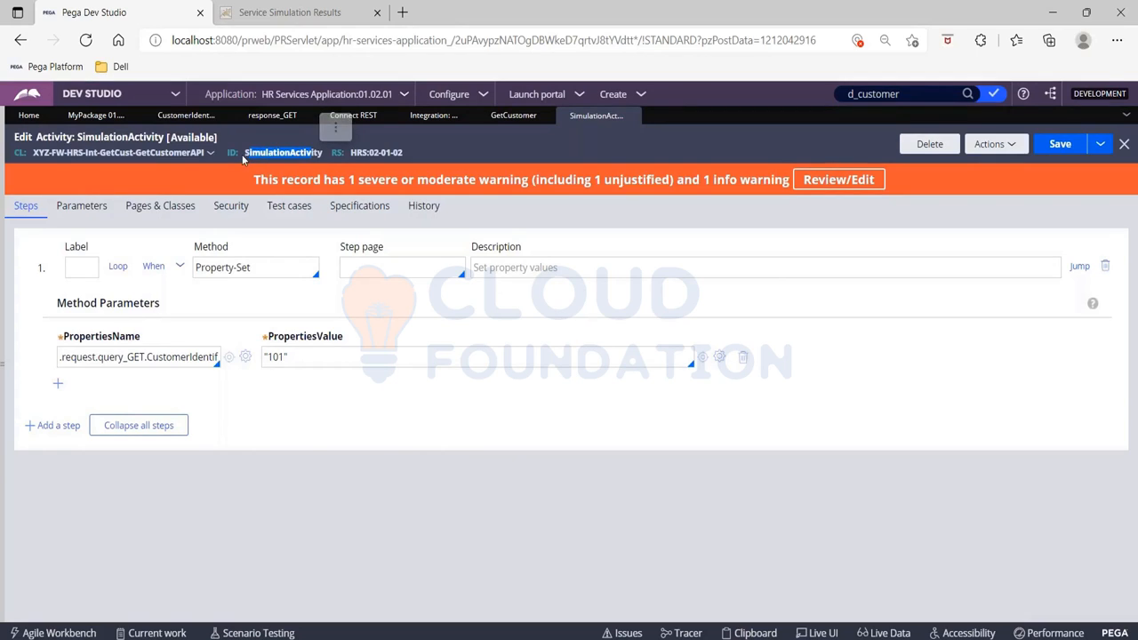
{"action": "left_click", "coordinate": [293, 153]}
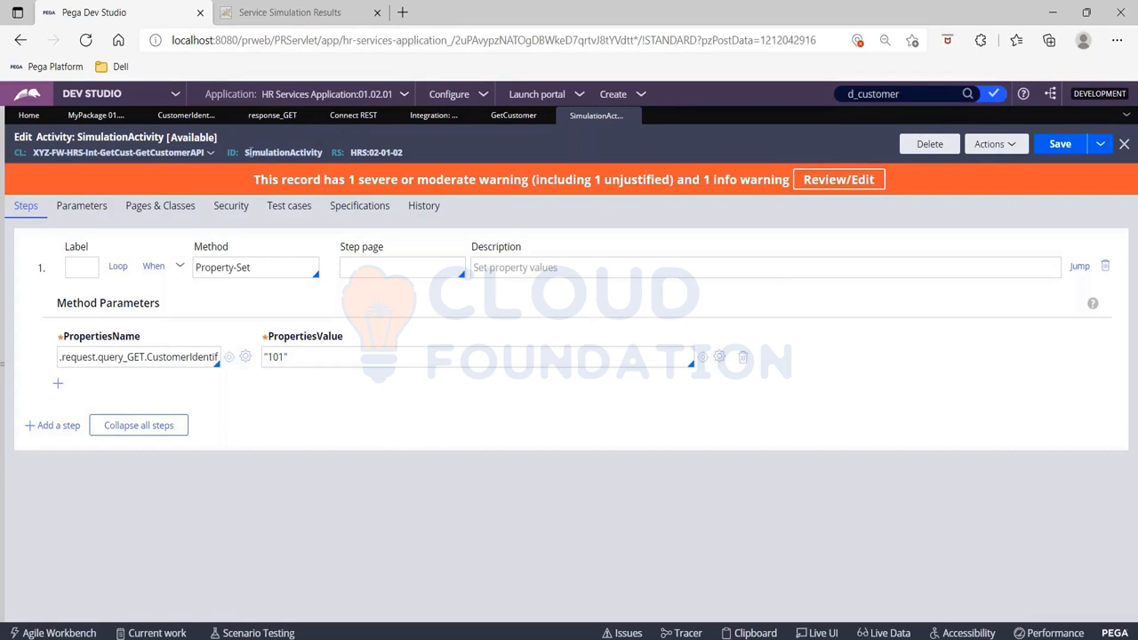
{"action": "left_click_drag", "start_coordinate": [245, 152], "coordinate": [324, 157]}
{"action": "key", "text": "ctrl+c"}
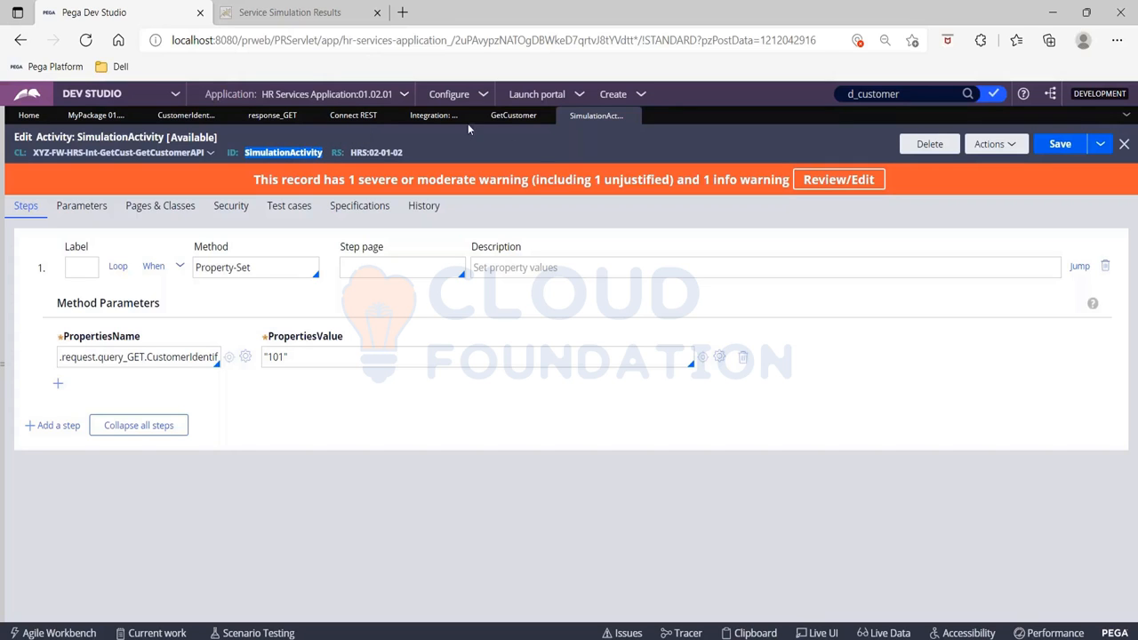
Step: Set the connector's simulation activity to SimulationActivity, enable it for the user session and submit the simulation settings
{"action": "left_click", "coordinate": [497, 120]}
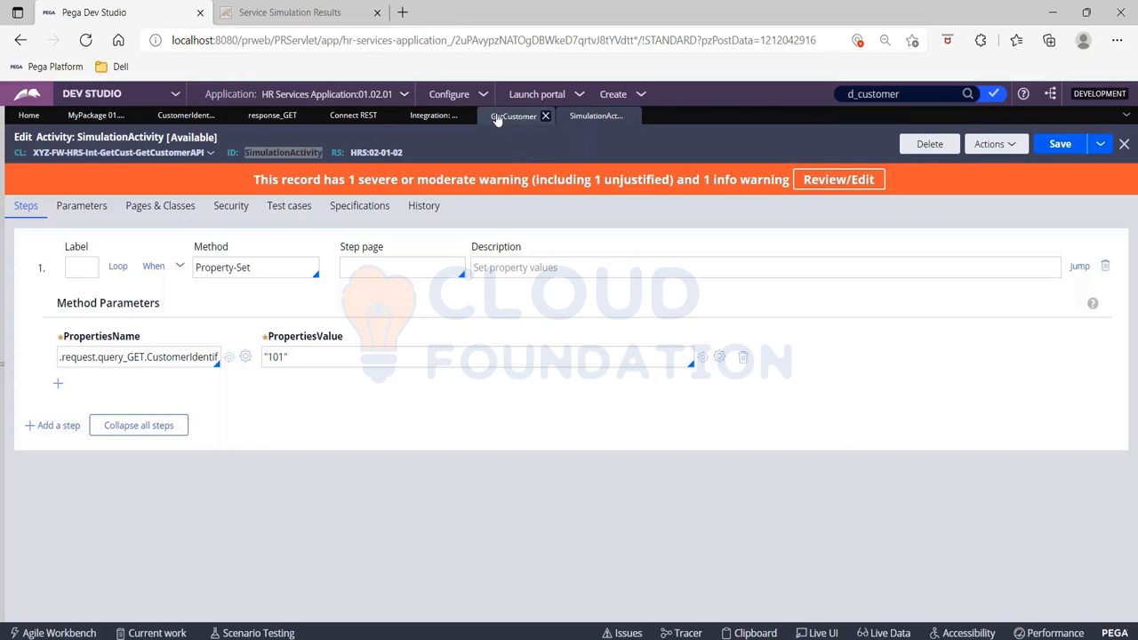
{"action": "double_click", "coordinate": [439, 349]}
{"action": "key", "text": "BackSpace"}
{"action": "key", "text": "ctrl+v"}
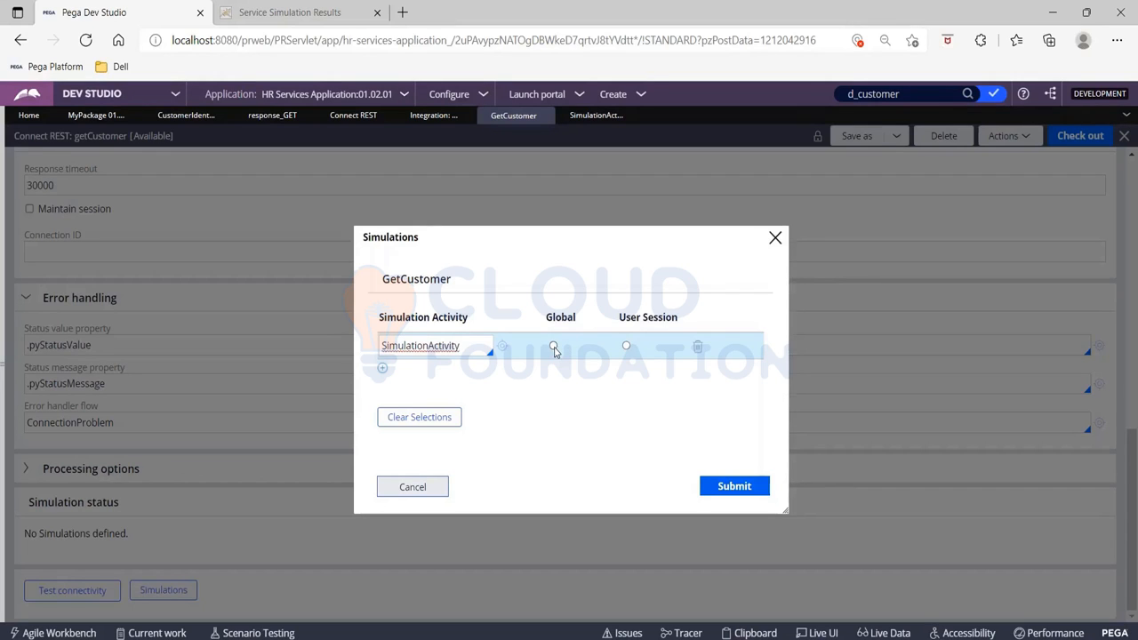
{"action": "left_click", "coordinate": [627, 347]}
{"action": "left_click", "coordinate": [724, 491]}
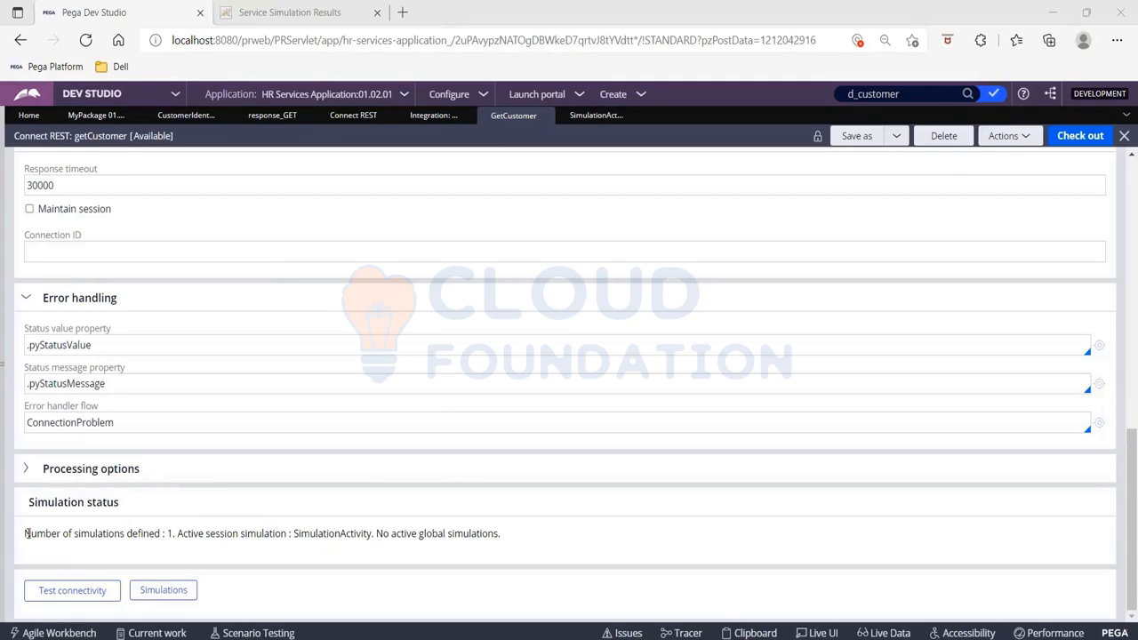
Step: Check the connector's simulation status, test its connectivity, examine the returned response data and close the test results
{"action": "left_click_drag", "start_coordinate": [26, 533], "coordinate": [536, 542]}
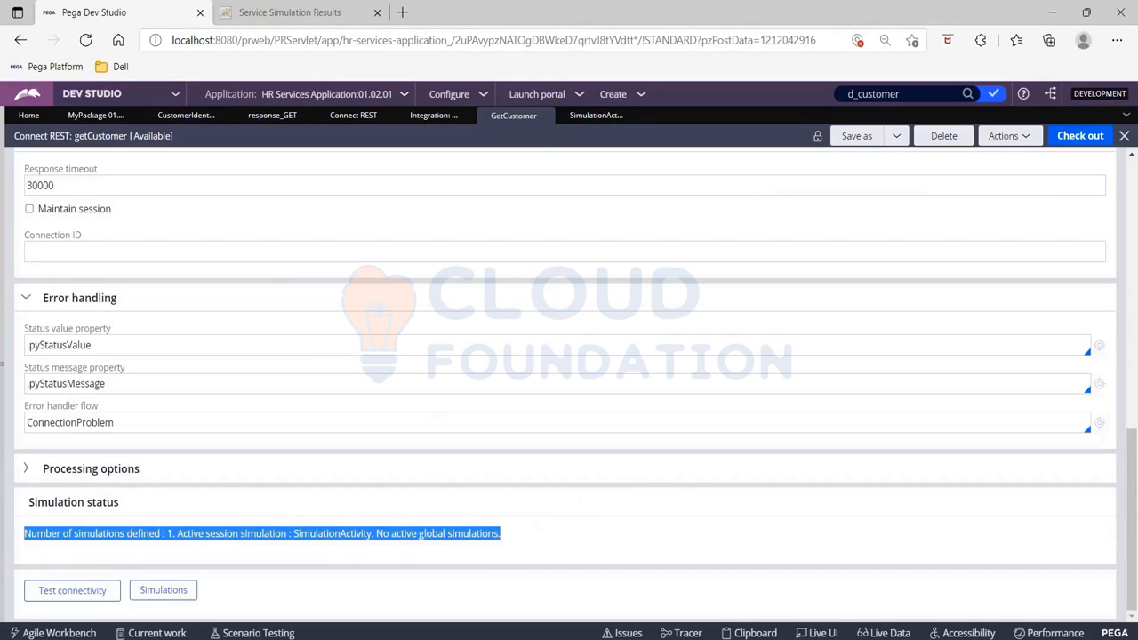
{"action": "left_click", "coordinate": [436, 12]}
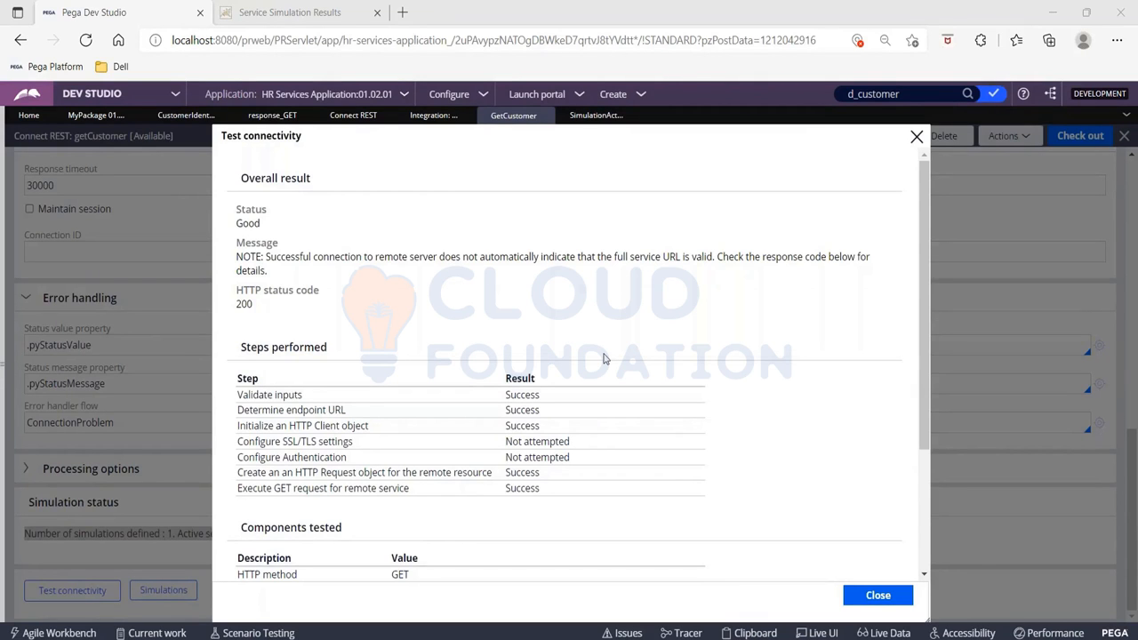
{"action": "scroll", "coordinate": [602, 358], "scroll_direction": "down", "scroll_amount": 4}
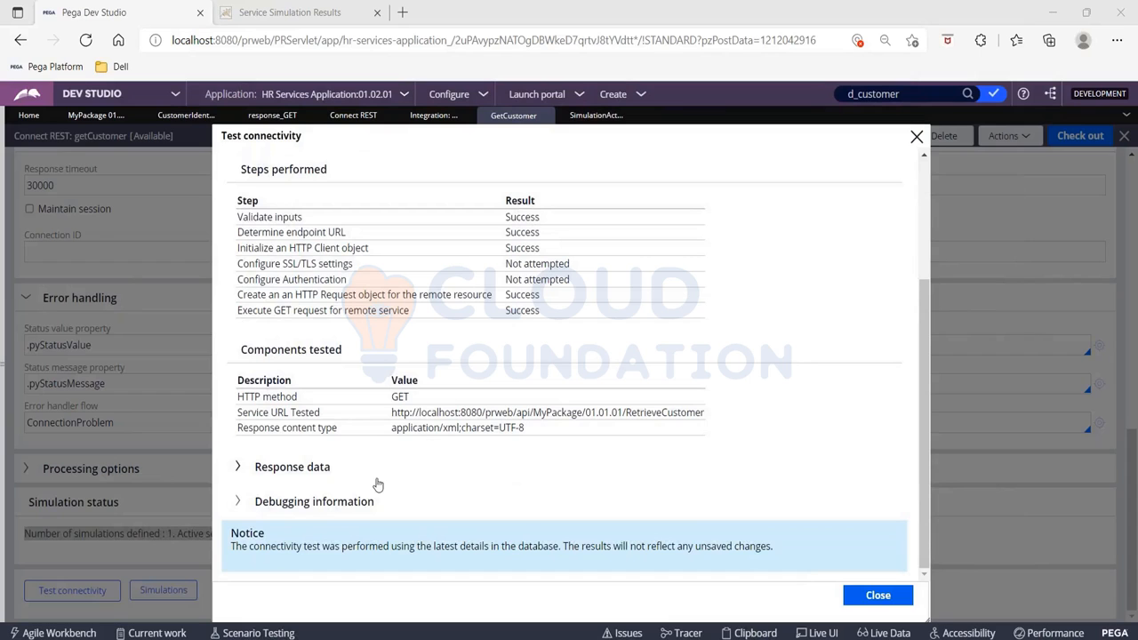
{"action": "left_click", "coordinate": [239, 468]}
{"action": "scroll", "coordinate": [457, 406], "scroll_direction": "down", "scroll_amount": 2}
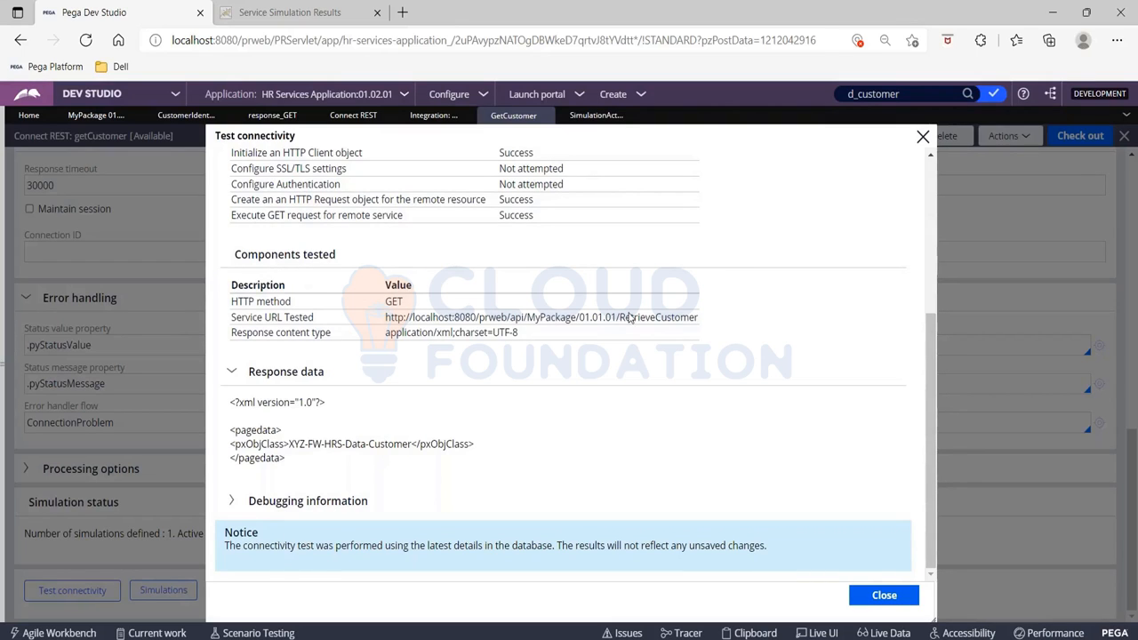
{"action": "left_click", "coordinate": [922, 139]}
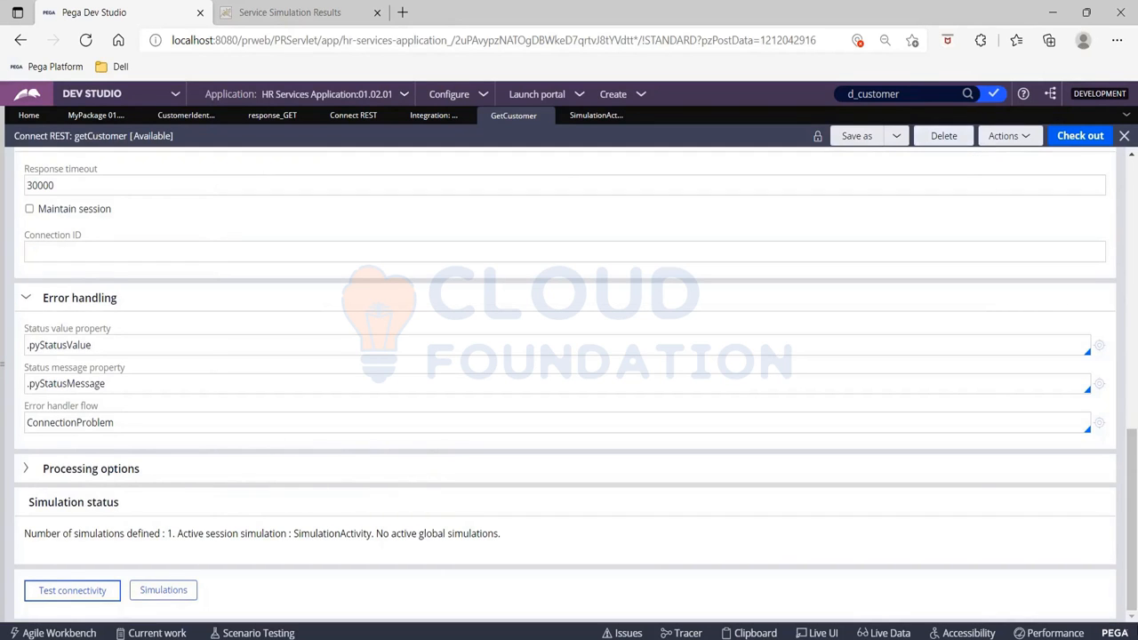
Step: Switch to the Notepad notes and add a "Simulation" heading followed by the item "1. Data Page - Simulate Simulate"
{"action": "key", "text": "alt+Tab"}
{"action": "left_click", "coordinate": [287, 219]}
{"action": "key", "text": "Return"}
{"action": "key", "text": "Return"}
{"action": "key", "text": "Return"}
{"action": "type", "text": "Sim"}
{"action": "key", "text": "BackSpace"}
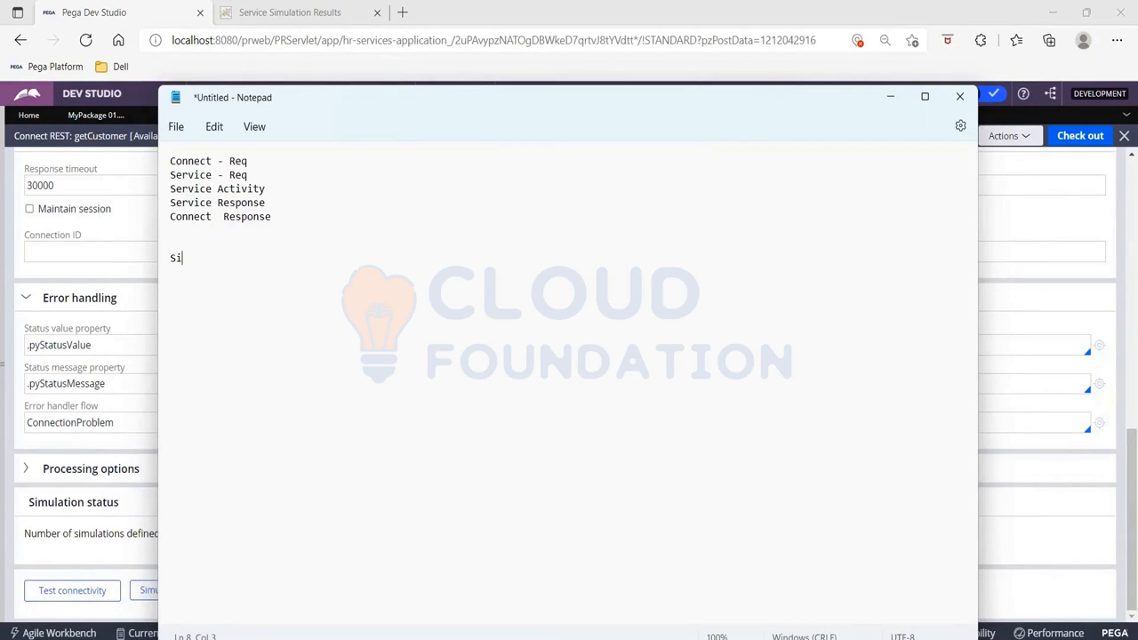
{"action": "type", "text": "mulation1"}
{"action": "key", "text": "BackSpace"}
{"action": "key", "text": "Return"}
{"action": "type", "text": "1. Data Page "}
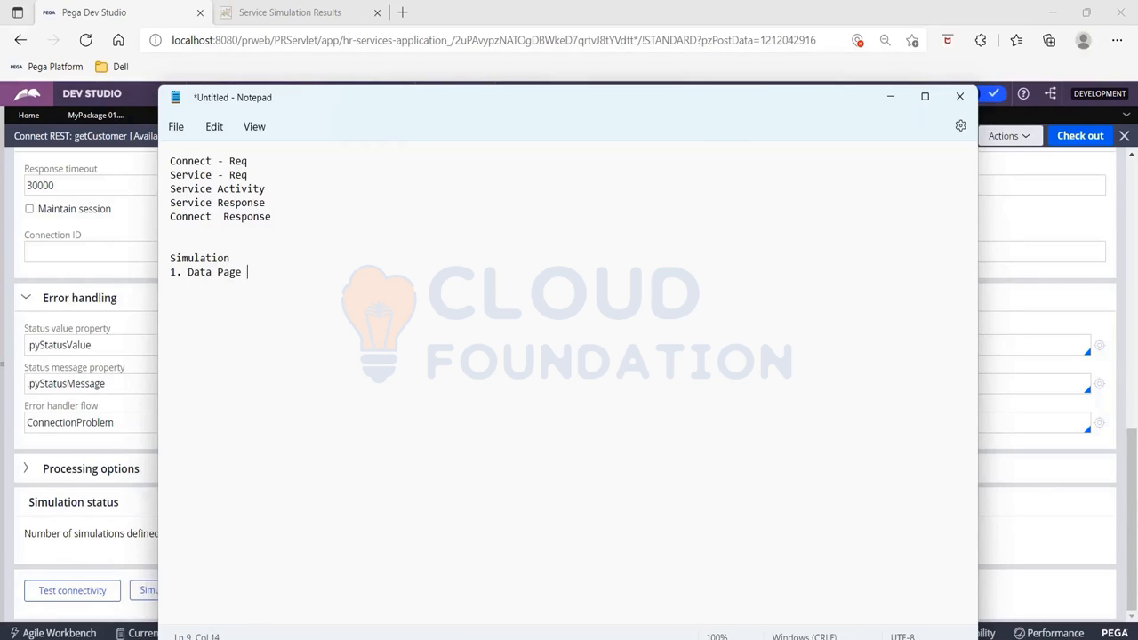
{"action": "type", "text": " - Simulate Simulate"}
Step: Add the second list item "2. Connector - Simulation Acvitity" below the Data Page line
{"action": "key", "text": "Return"}
{"action": "type", "text": "2. Connector "}
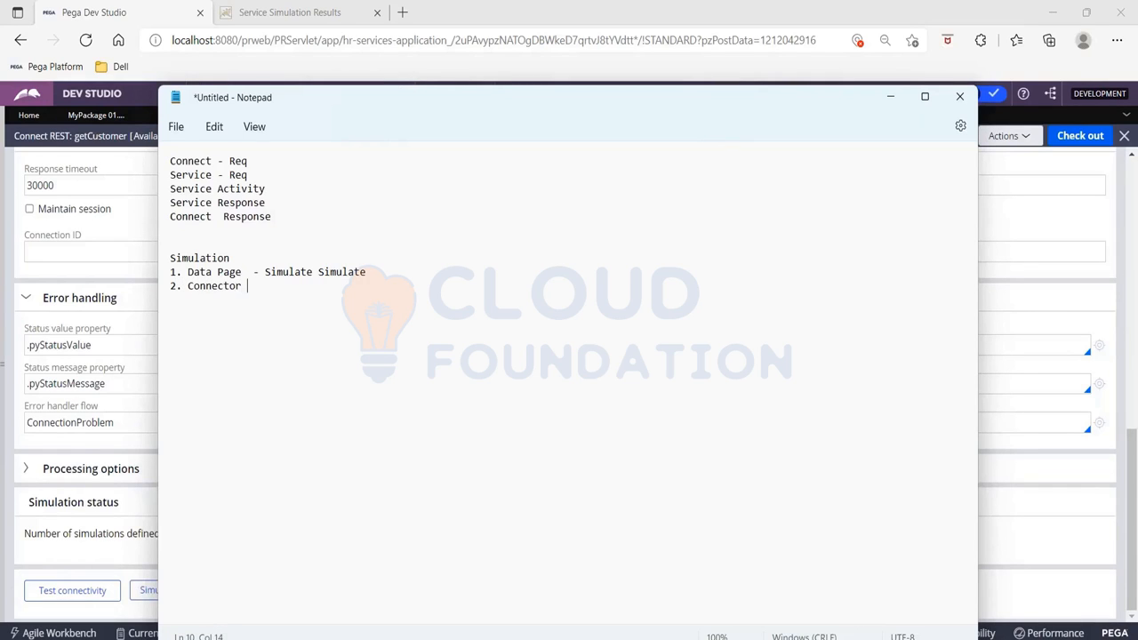
{"action": "type", "text": " - Simulation Acvitity"}
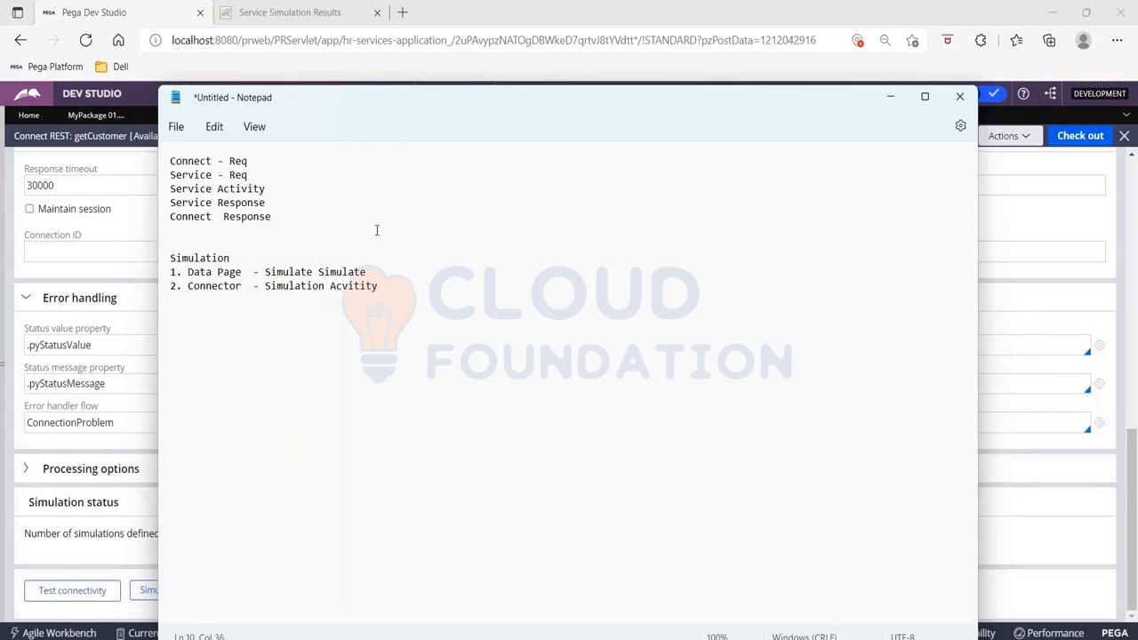
Step: Correct the Data Page item's description to "Simulate Data Source"
{"action": "left_click", "coordinate": [370, 272]}
{"action": "key", "text": "BackSpace"}
{"action": "key", "text": "BackSpace"}
{"action": "key", "text": "BackSpace"}
{"action": "key", "text": "BackSpace"}
{"action": "key", "text": "BackSpace"}
{"action": "key", "text": "BackSpace"}
{"action": "key", "text": "BackSpace"}
{"action": "key", "text": "BackSpace"}
{"action": "type", "text": "Data D"}
{"action": "key", "text": "BackSpace"}
{"action": "type", "text": "Source"}
{"action": "key", "text": "Return"}
{"action": "key", "text": "BackSpace"}
Step: Start a third list item numbered "3." below the Connector line
{"action": "left_click", "coordinate": [393, 290]}
{"action": "key", "text": "Return"}
{"action": "type", "text": "3."}
Step: Switch back to Pega Dev Studio and open ServiceActivity from the GET method of the MyPackage getCustomer REST service
{"action": "key", "text": "alt+Tab"}
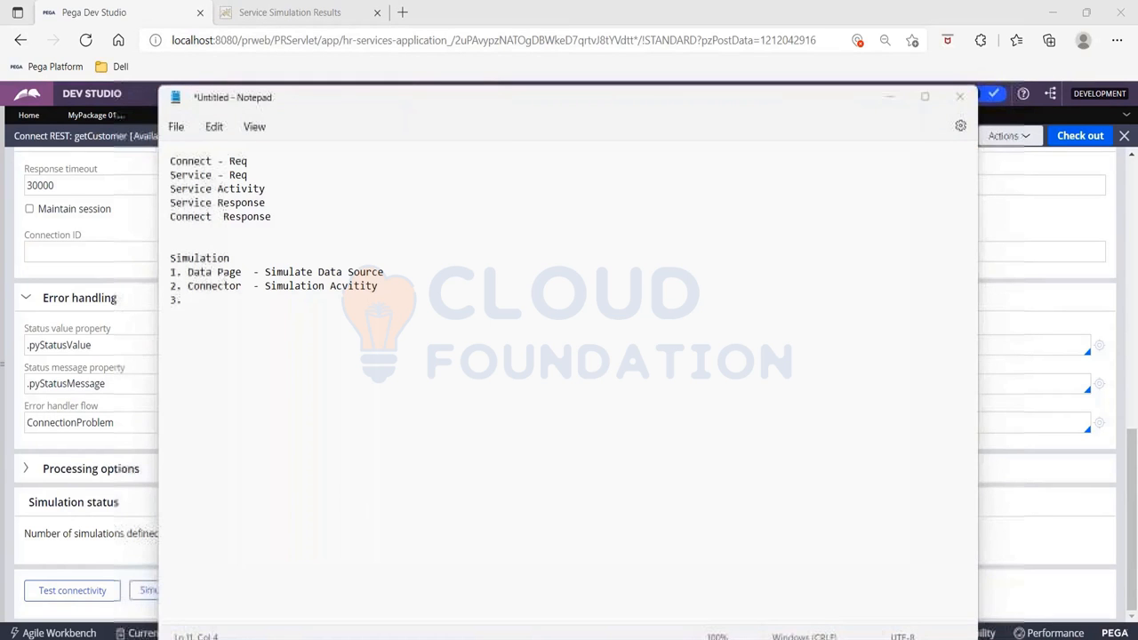
{"action": "left_click", "coordinate": [96, 115]}
{"action": "scroll", "coordinate": [569, 370], "scroll_direction": "up", "scroll_amount": 5}
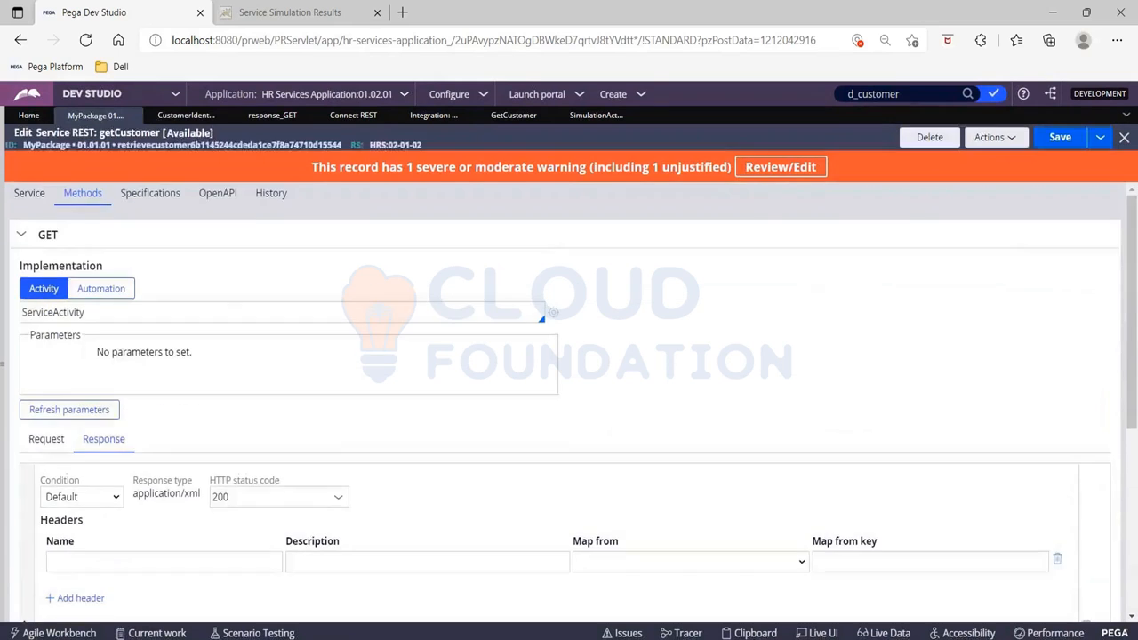
{"action": "left_click", "coordinate": [29, 206]}
{"action": "left_click", "coordinate": [86, 211]}
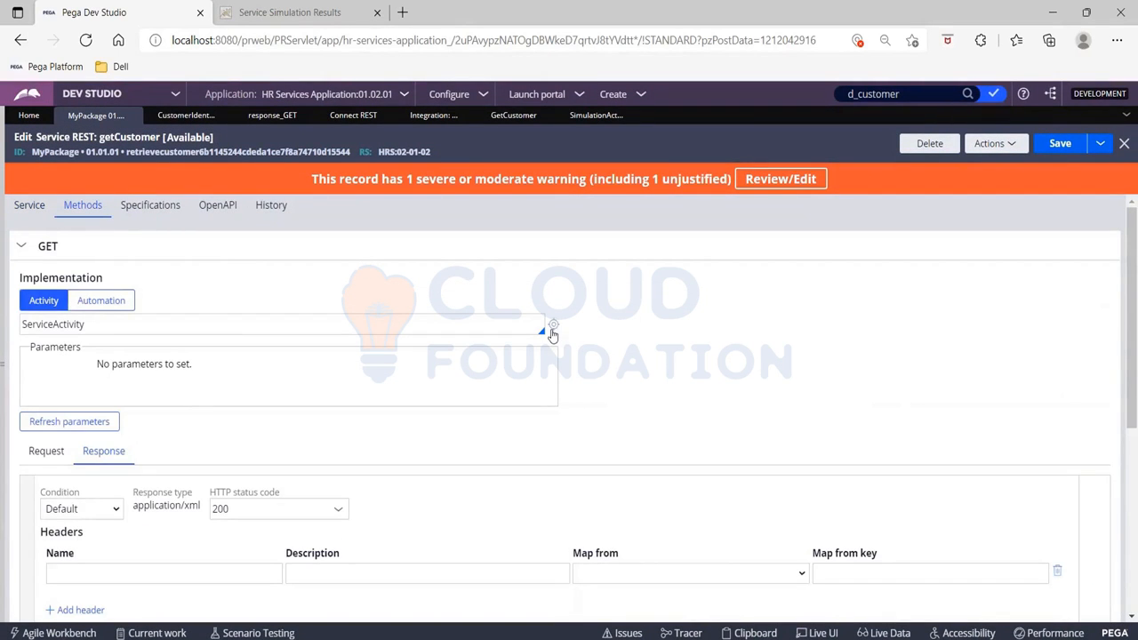
{"action": "left_click", "coordinate": [553, 327]}
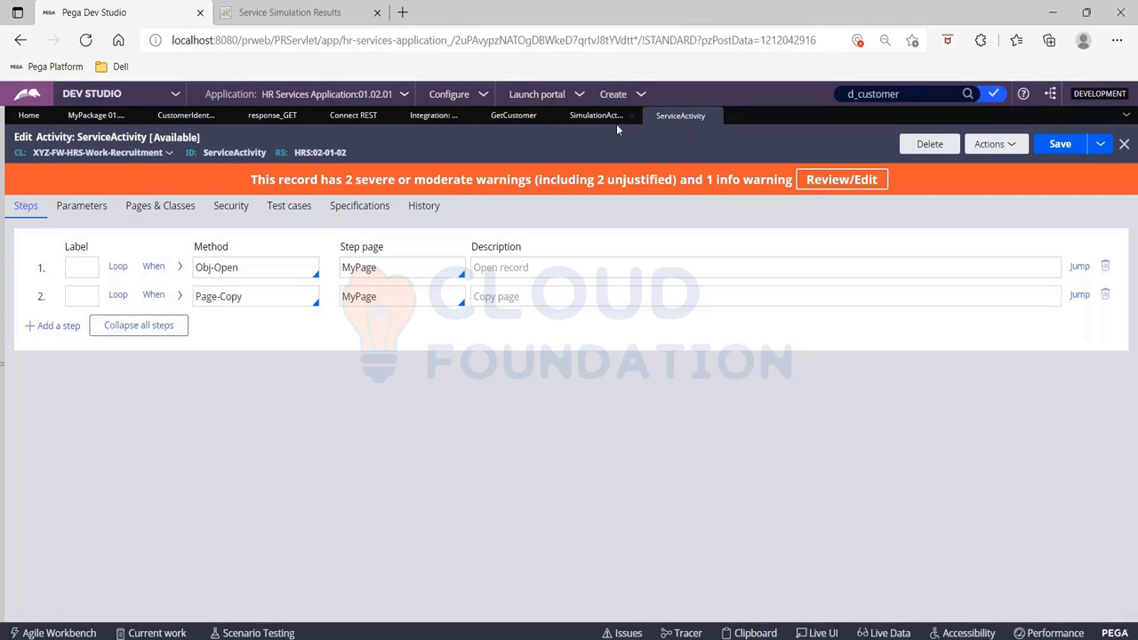
Step: Compare the steps of SimulationActivity with those of ServiceActivity
{"action": "left_click", "coordinate": [594, 116]}
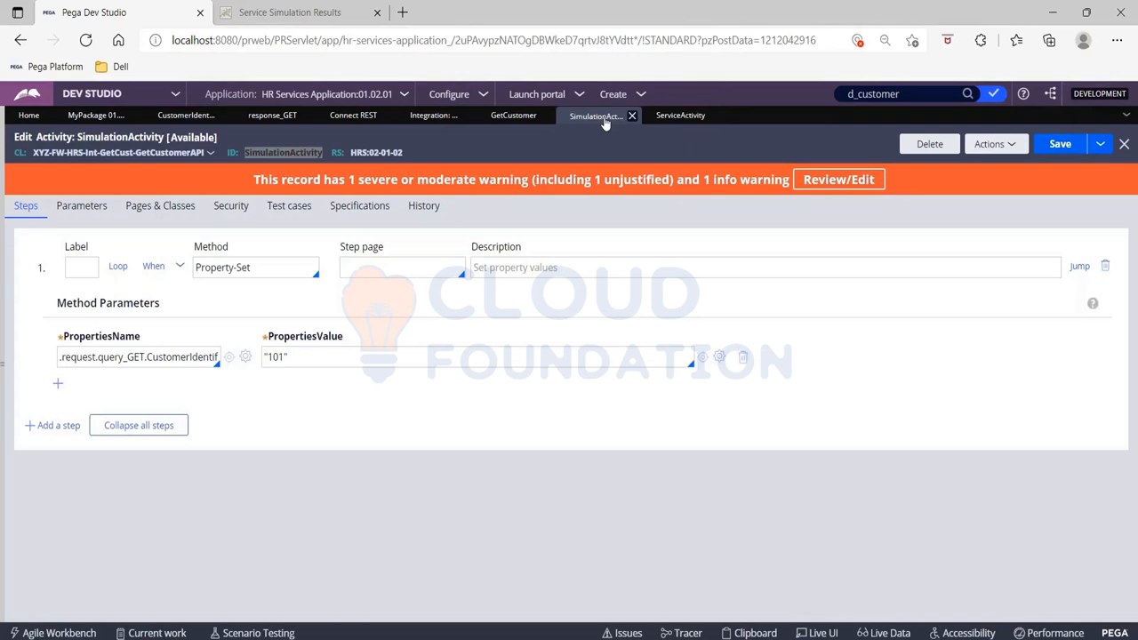
{"action": "left_click", "coordinate": [680, 116]}
{"action": "left_click", "coordinate": [594, 117]}
Step: Complete the third item in the Notepad notes as "Service Activity - Simulation" and return to Pega Dev Studio
{"action": "key", "text": "alt+Tab"}
{"action": "type", "text": "In"}
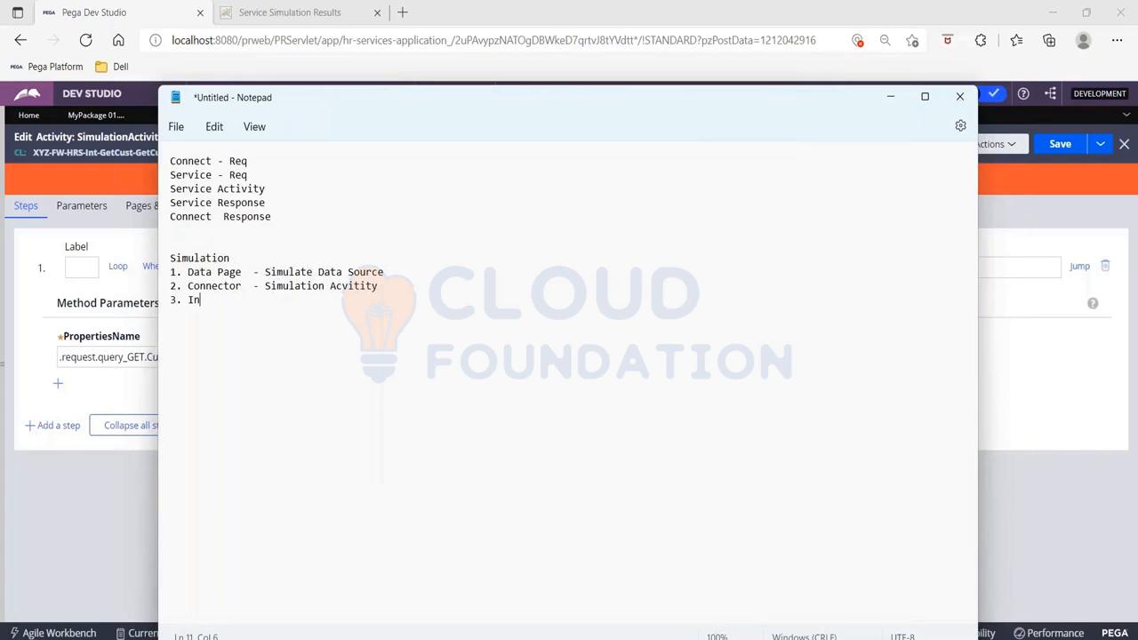
{"action": "key", "text": "BackSpace"}
{"action": "key", "text": "BackSpace"}
{"action": "type", "text": "Service Activity - Simulation"}
{"action": "key", "text": "Return"}
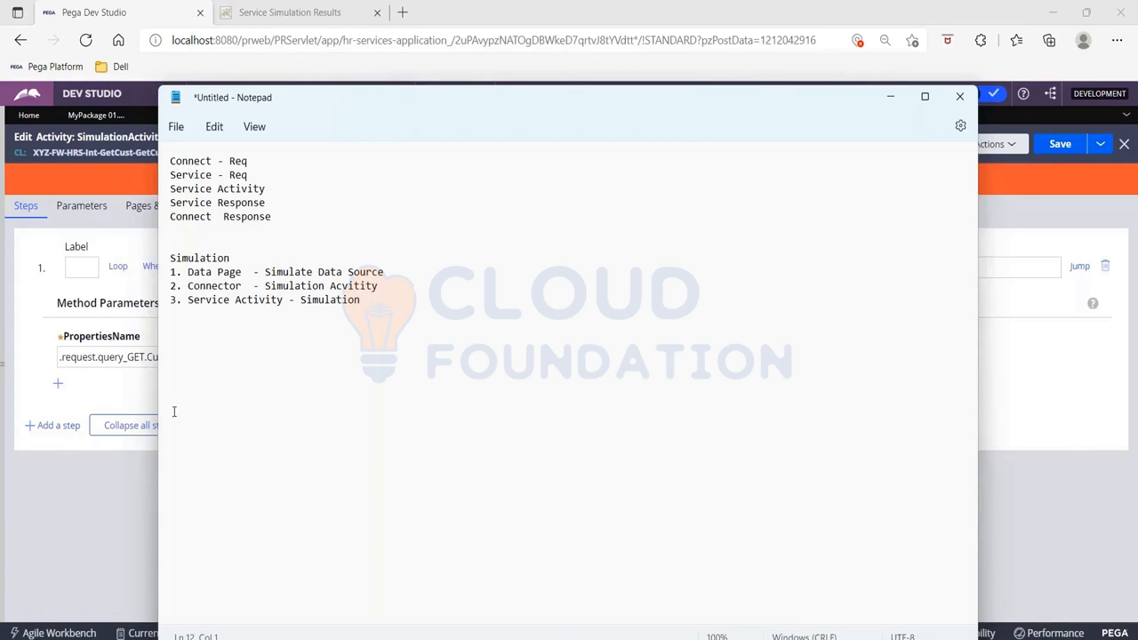
{"action": "left_click", "coordinate": [60, 559]}
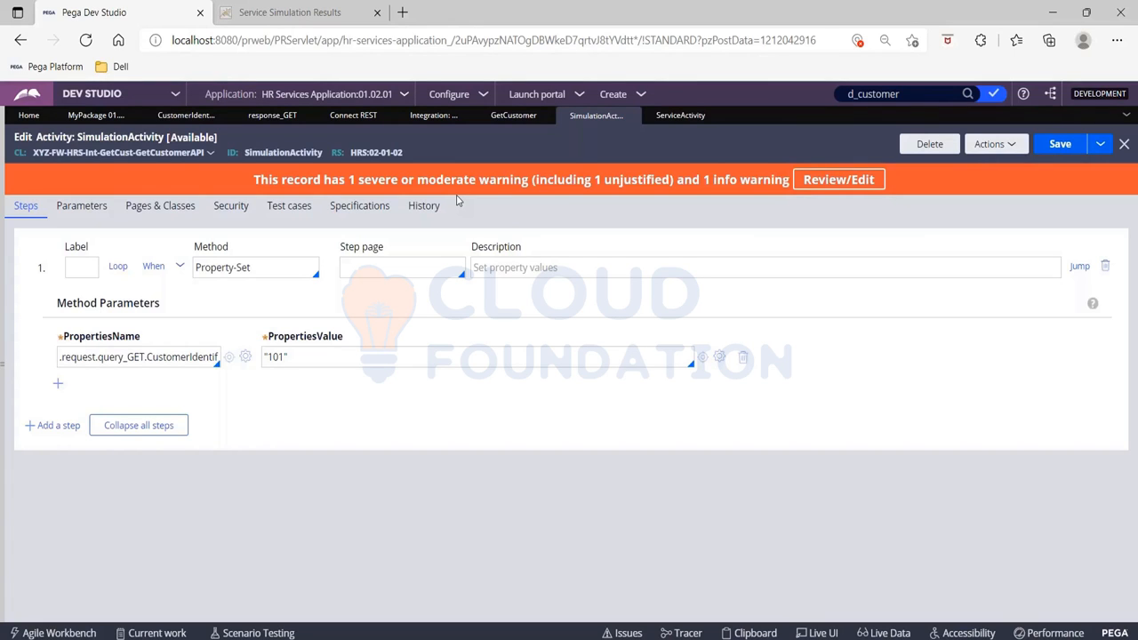
{"action": "left_click", "coordinate": [442, 8]}
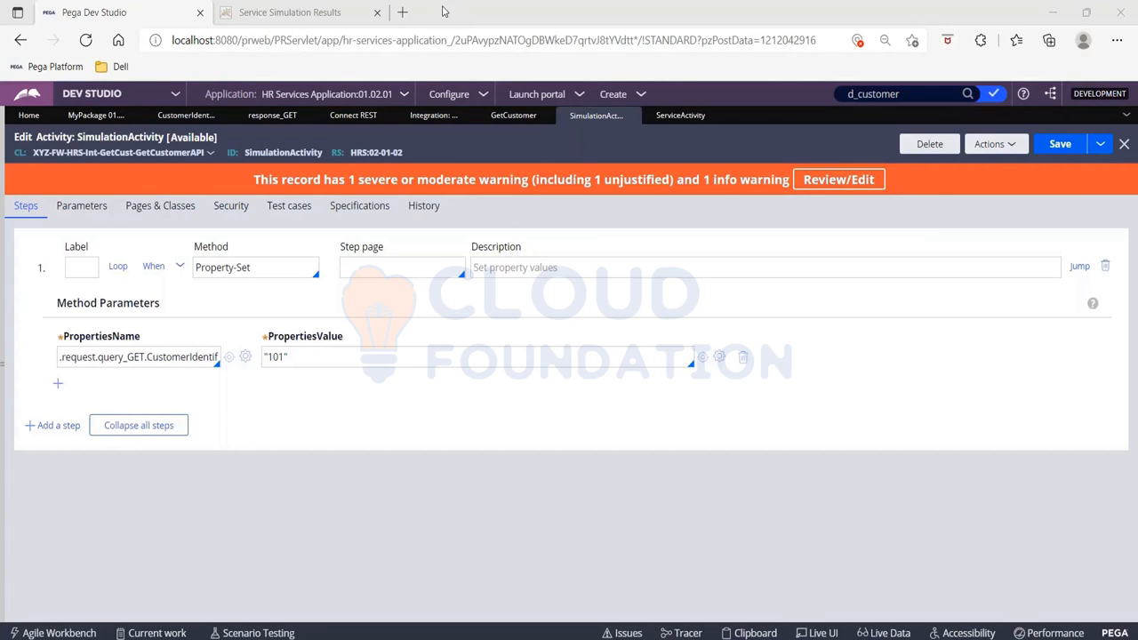